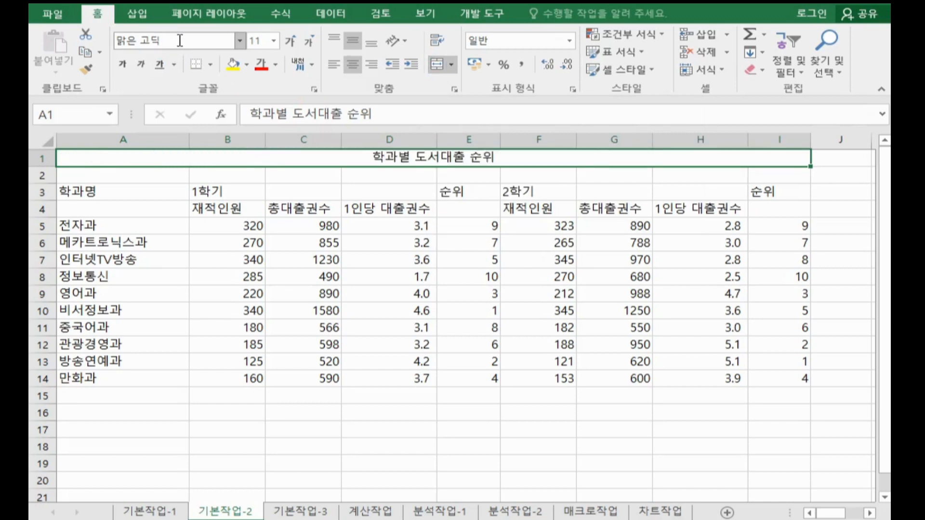
Step: Set the title in merged cell A1 to the 휴먼엑스포 font at size 20
{"action": "left_click", "coordinate": [180, 40]}
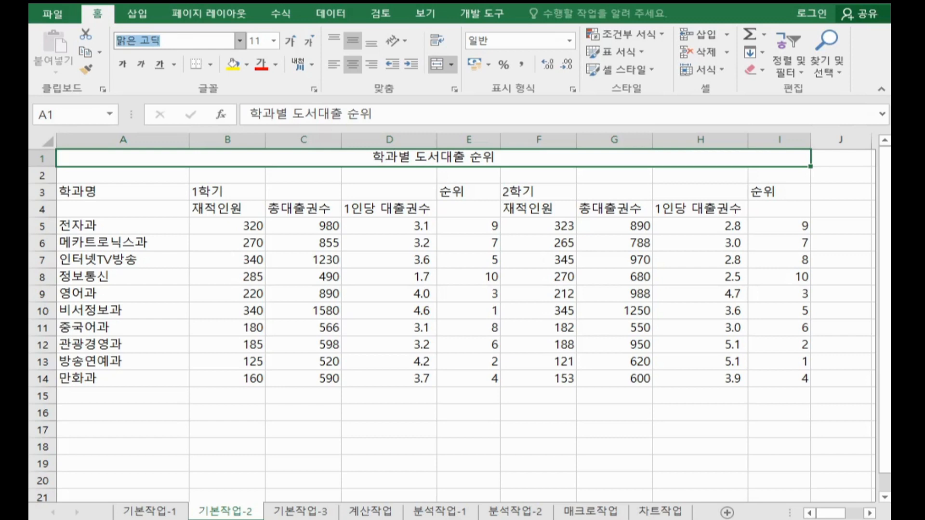
{"action": "type", "text": "gb"}
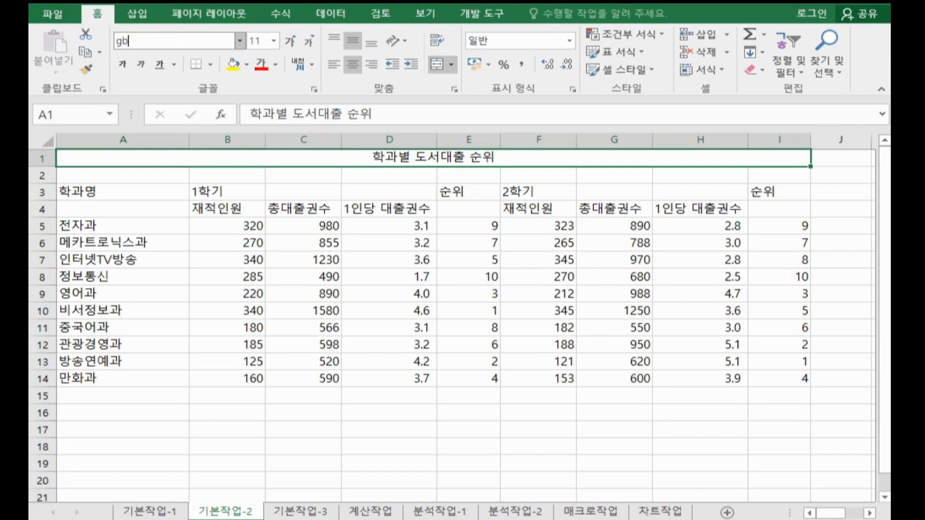
{"action": "key", "text": "BackSpace"}
{"action": "key", "text": "BackSpace"}
{"action": "type", "text": "휴먼엑스포"}
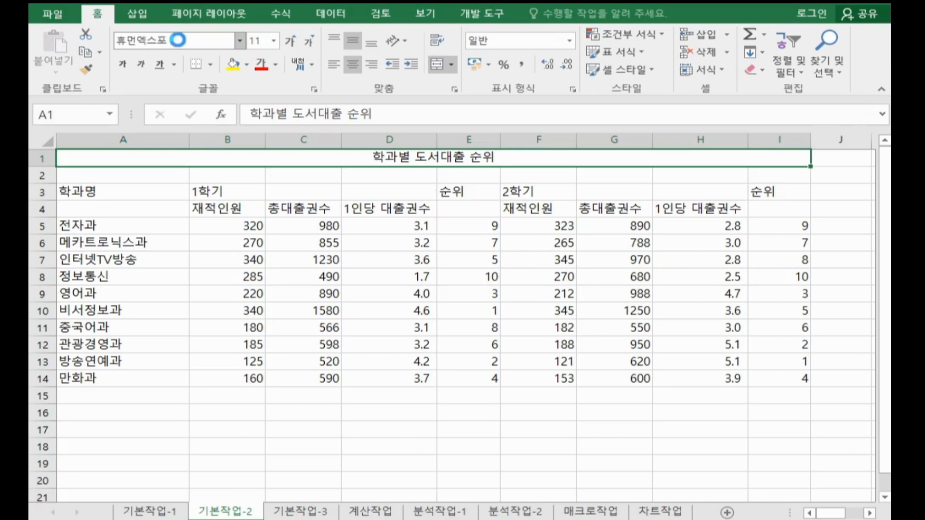
{"action": "key", "text": "Return"}
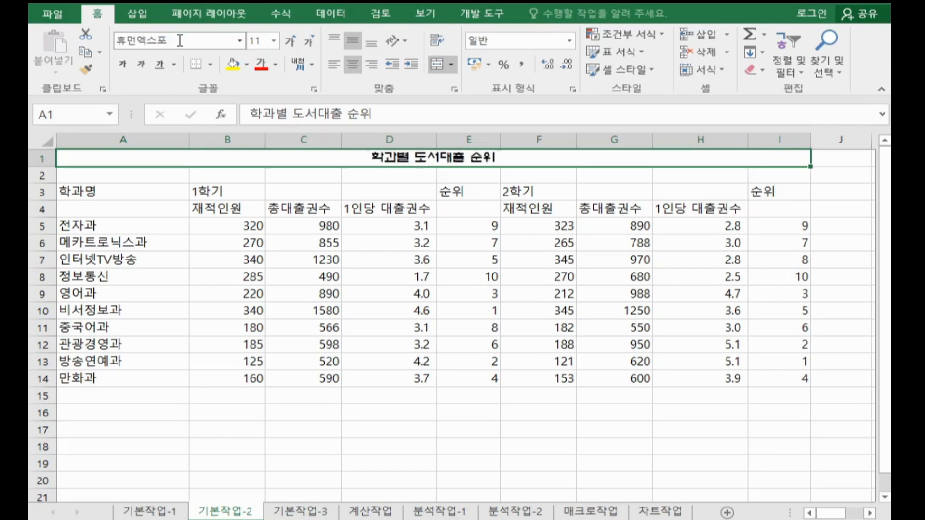
{"action": "left_click", "coordinate": [264, 45]}
{"action": "type", "text": "20"}
{"action": "key", "text": "Return"}
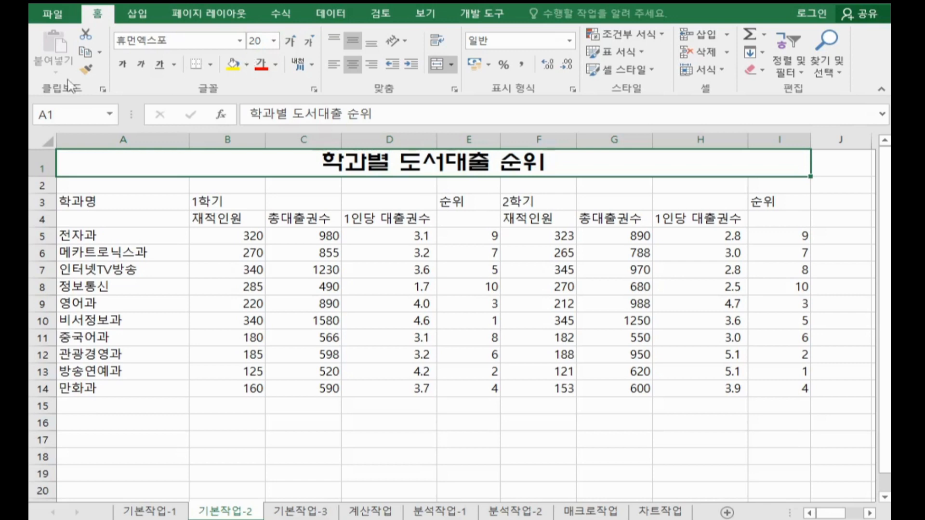
{"action": "left_click_drag", "start_coordinate": [87, 202], "coordinate": [97, 222]}
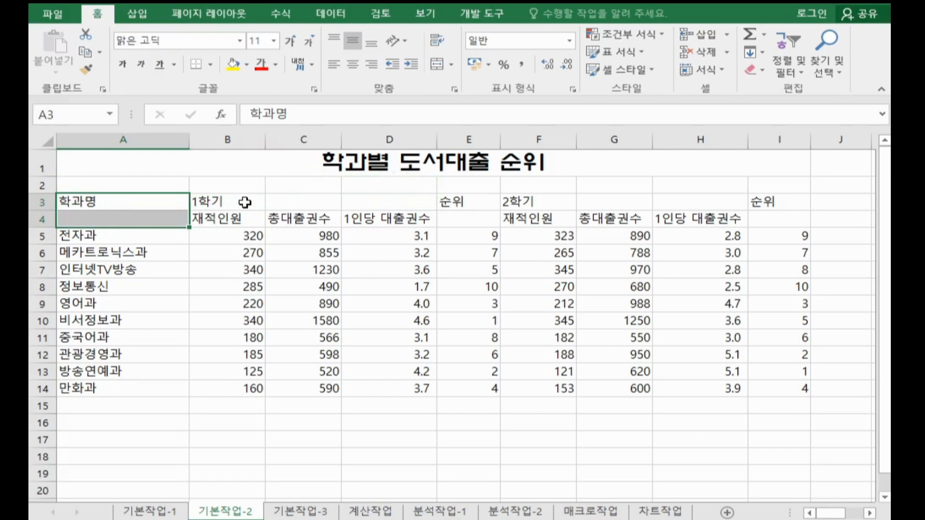
{"action": "left_click_drag", "start_coordinate": [245, 202], "coordinate": [364, 208]}
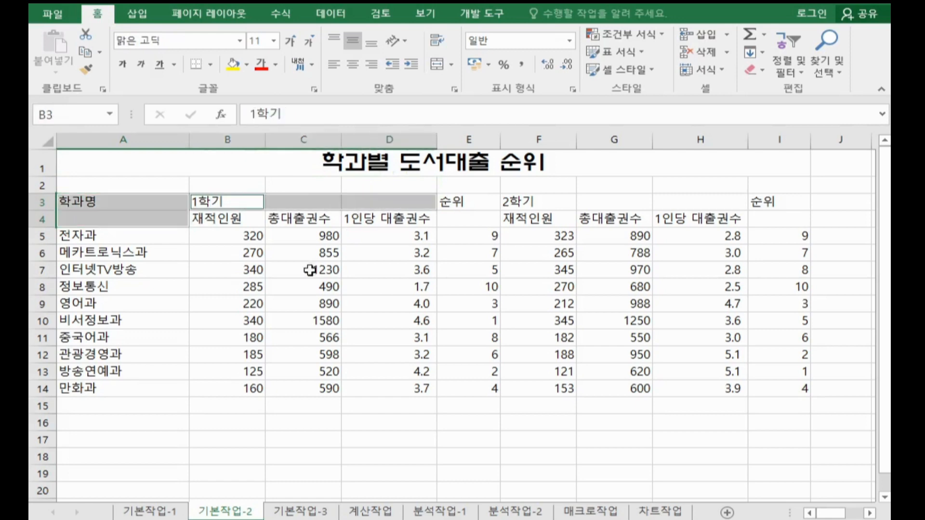
{"action": "left_click", "coordinate": [304, 287]}
Step: Merge and center the header ranges A3:A4, B3:D3, E3:E4, F3:H3 and I3:I4 individually
{"action": "left_click_drag", "start_coordinate": [137, 201], "coordinate": [140, 217]}
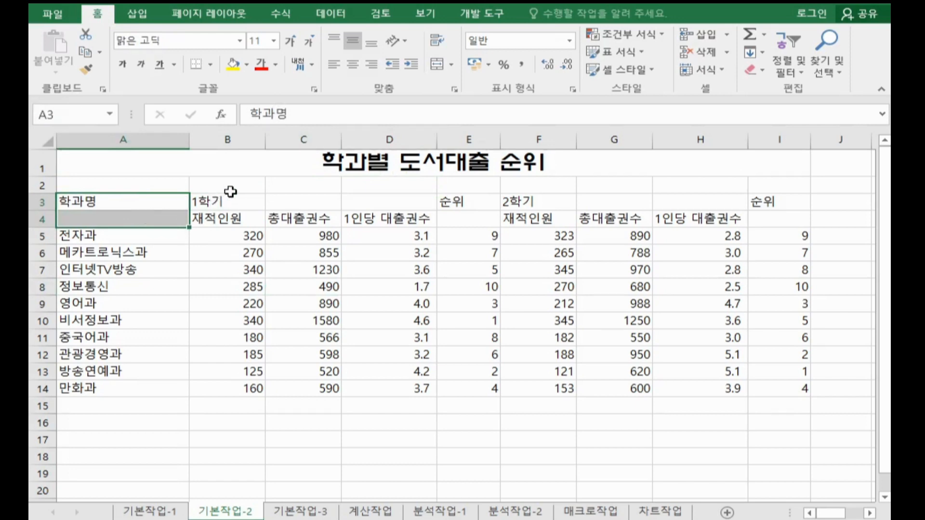
{"action": "left_click_drag", "start_coordinate": [229, 201], "coordinate": [357, 206]}
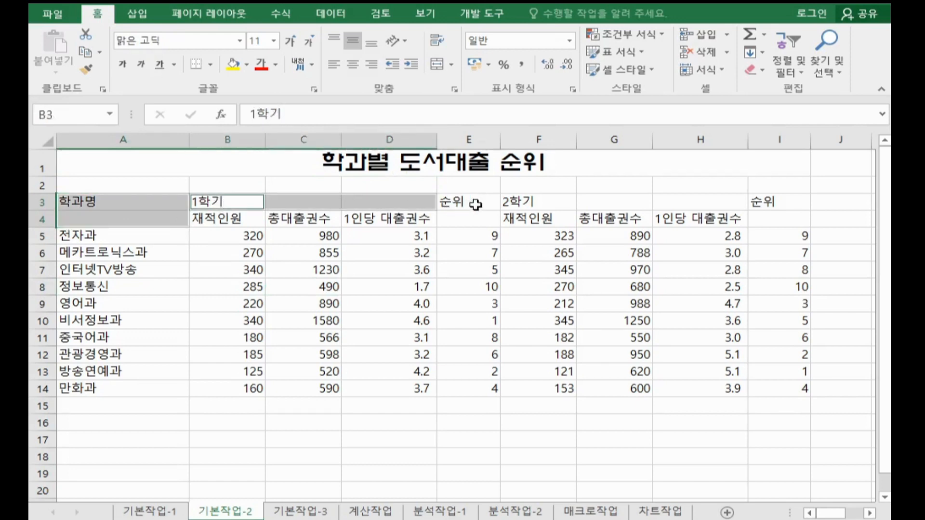
{"action": "left_click_drag", "start_coordinate": [475, 203], "coordinate": [674, 203]}
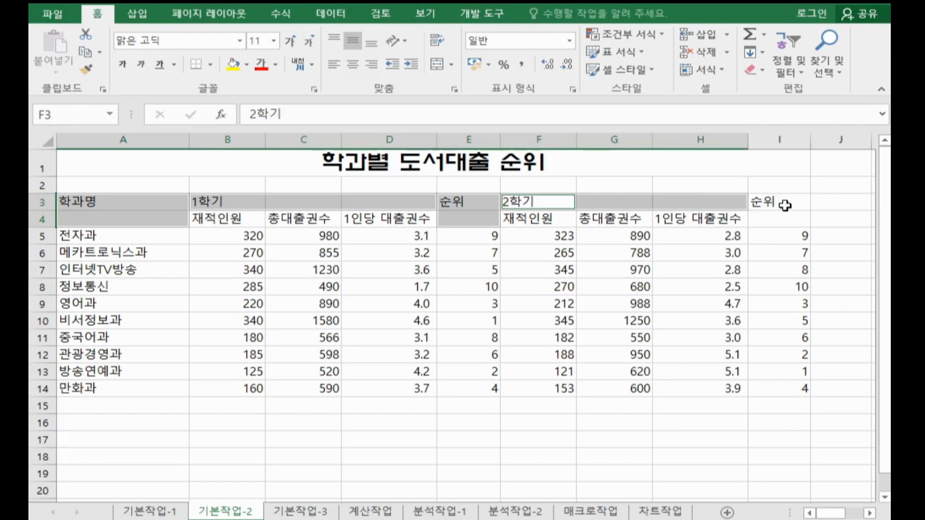
{"action": "left_click_drag", "start_coordinate": [781, 202], "coordinate": [785, 223]}
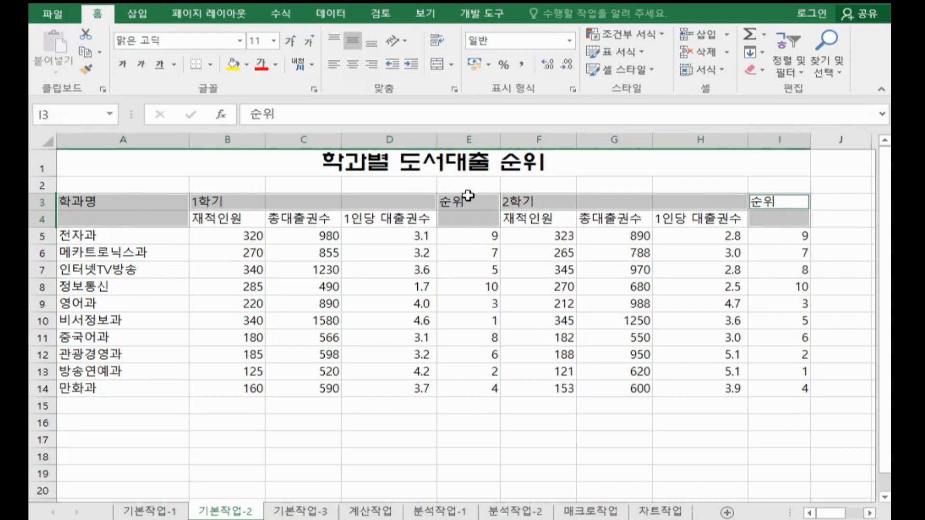
{"action": "left_click", "coordinate": [437, 64]}
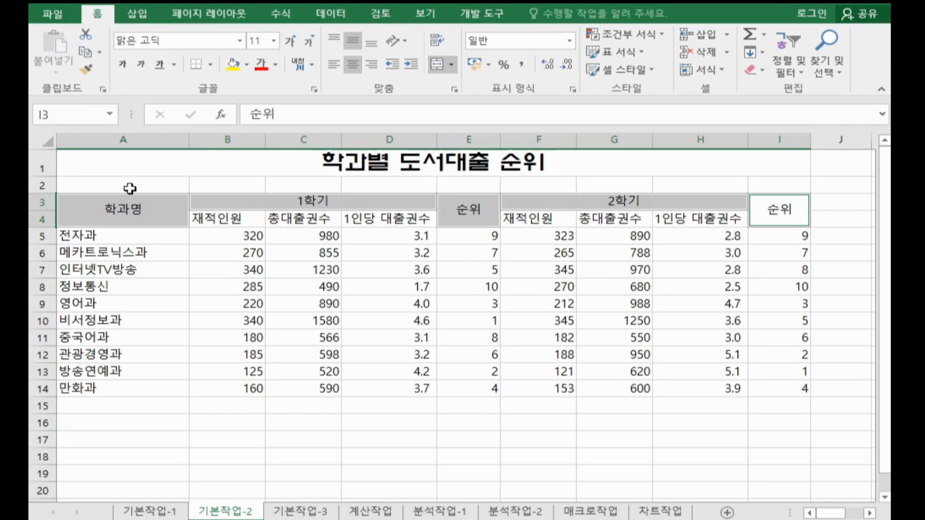
Step: Apply the 강조색2 cell style to the header range A3:I4
{"action": "left_click_drag", "start_coordinate": [74, 209], "coordinate": [622, 204]}
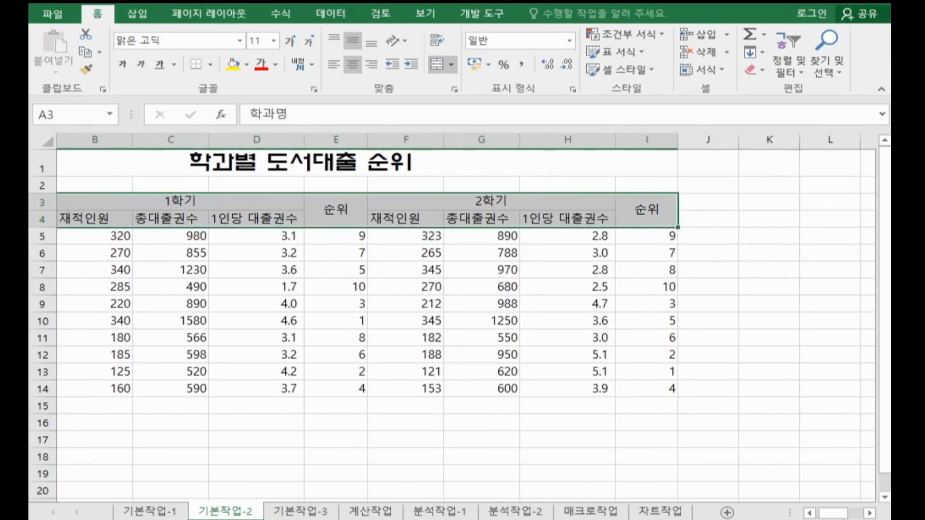
{"action": "left_click_drag", "start_coordinate": [835, 514], "coordinate": [814, 514]}
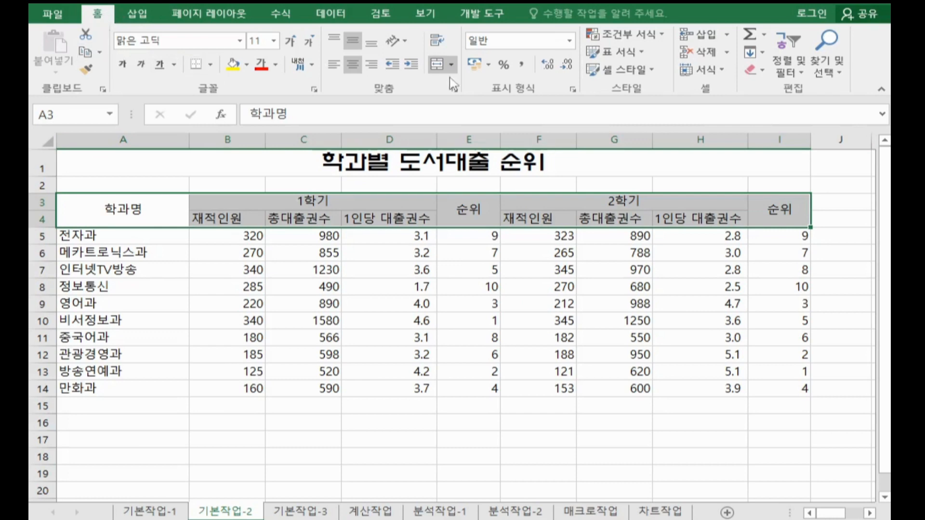
{"action": "left_click", "coordinate": [638, 73]}
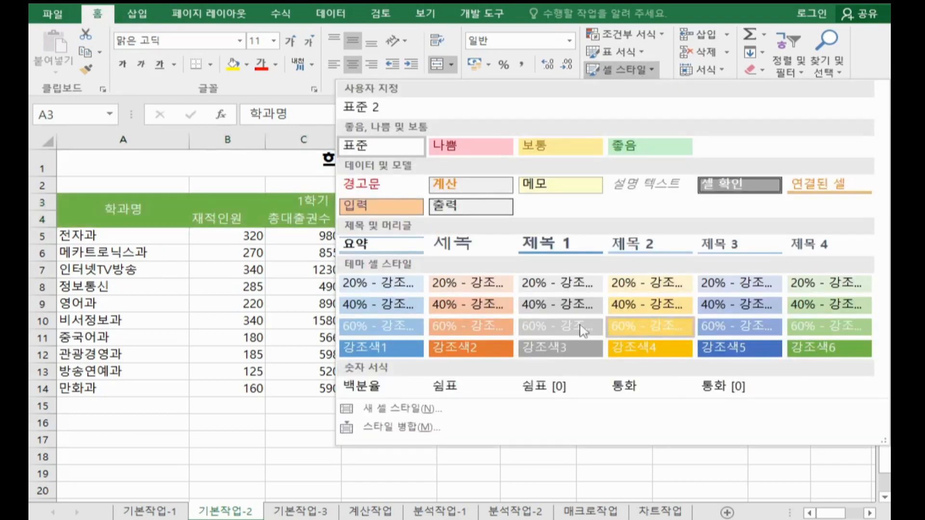
{"action": "left_click", "coordinate": [466, 348]}
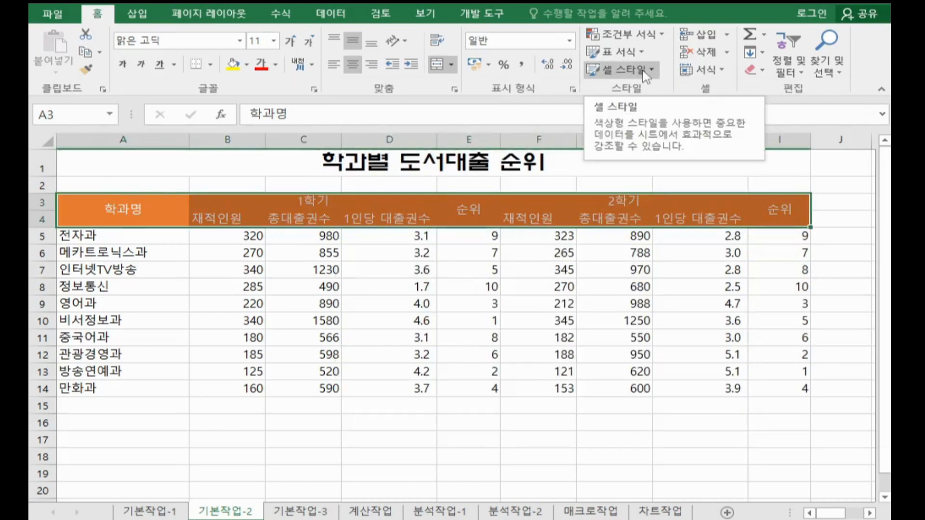
{"action": "left_click", "coordinate": [643, 73]}
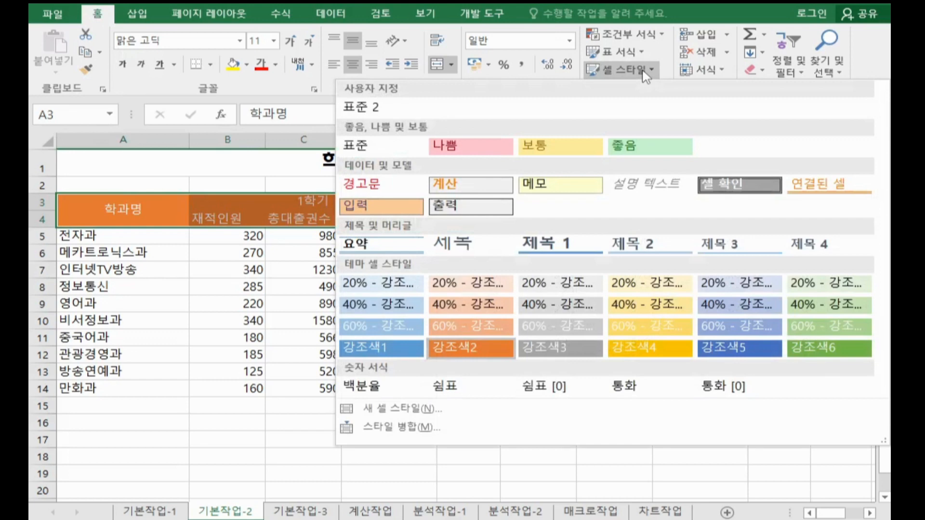
{"action": "left_click", "coordinate": [488, 355]}
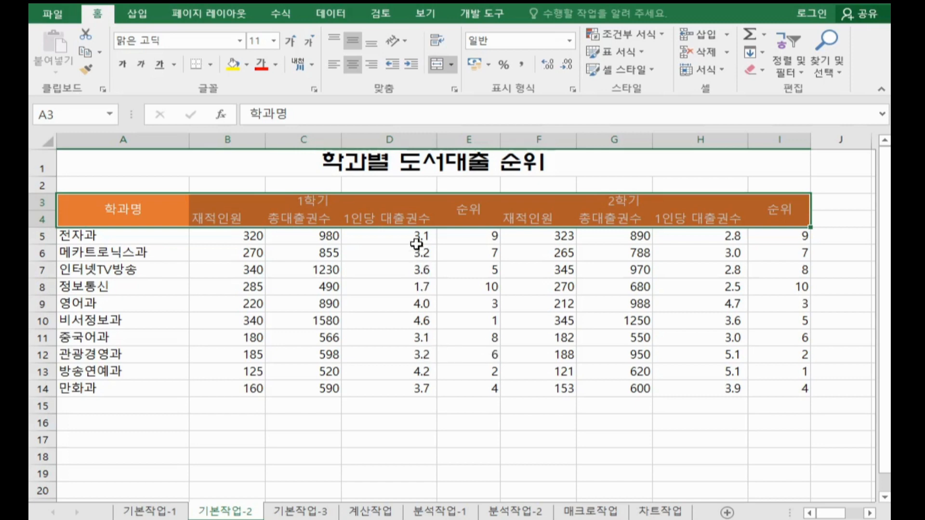
Step: Apply the custom number format 0위 to the rank values in E5:E14 and I5:I14
{"action": "left_click", "coordinate": [464, 239]}
{"action": "left_click_drag", "start_coordinate": [464, 240], "coordinate": [469, 381]}
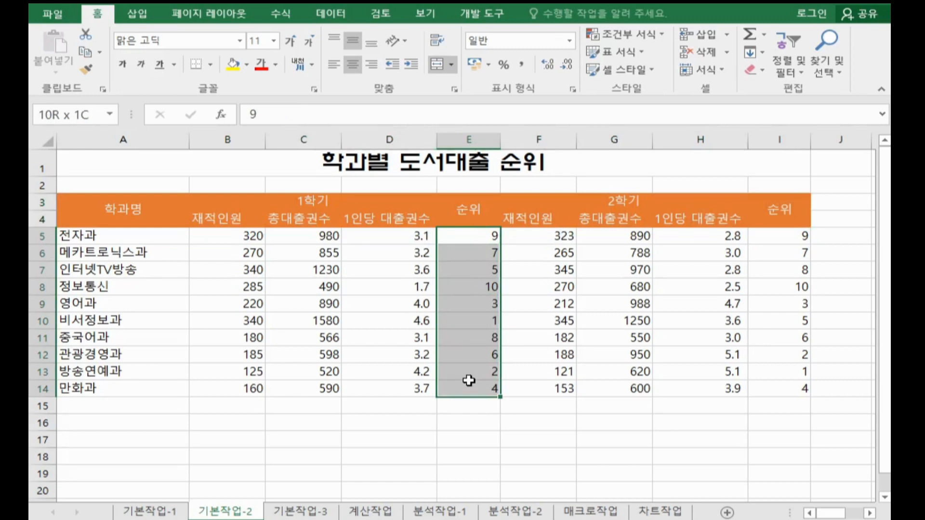
{"action": "left_click_drag", "start_coordinate": [469, 381], "coordinate": [472, 378]}
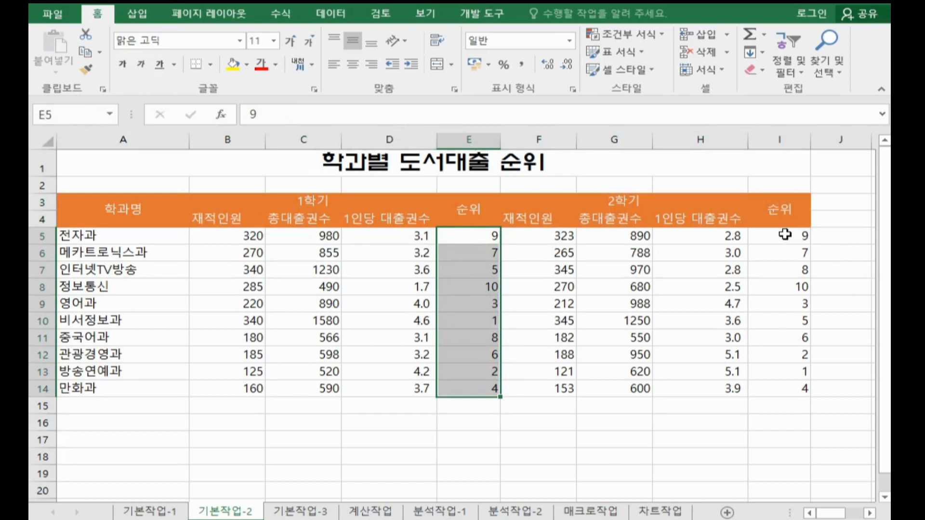
{"action": "left_click_drag", "start_coordinate": [785, 234], "coordinate": [786, 383]}
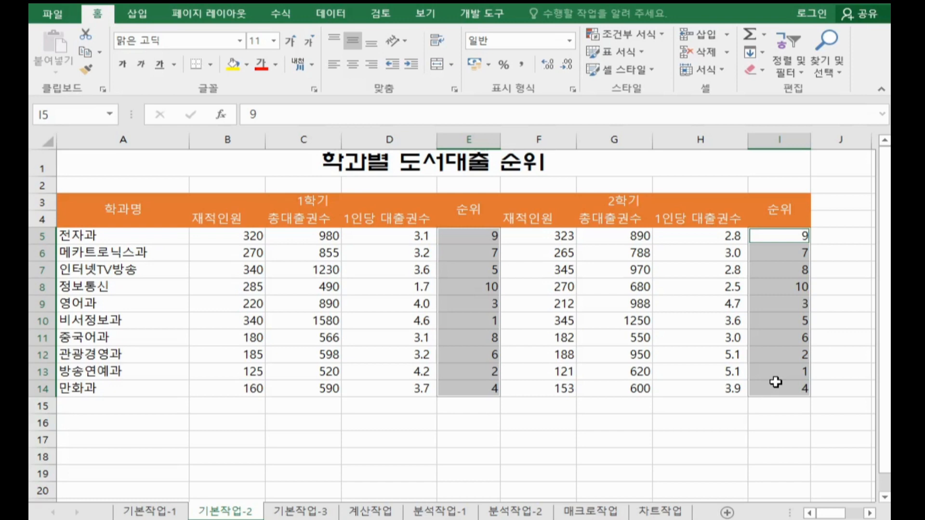
{"action": "key", "text": "ctrl+1"}
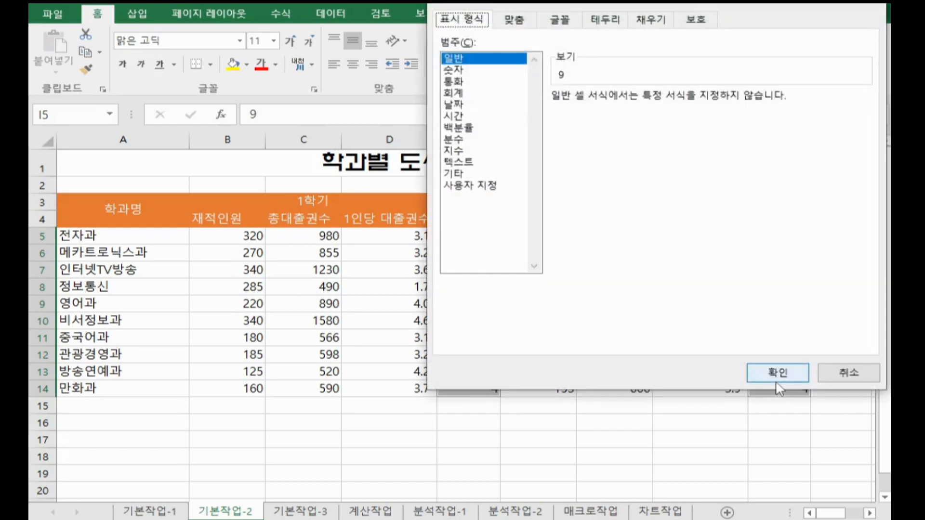
{"action": "left_click", "coordinate": [495, 187]}
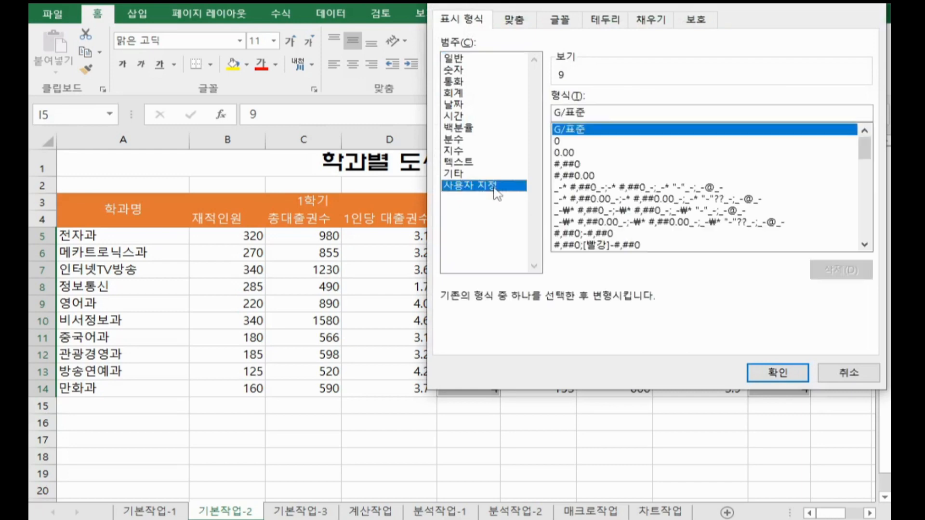
{"action": "left_click", "coordinate": [586, 143]}
{"action": "left_click", "coordinate": [609, 114]}
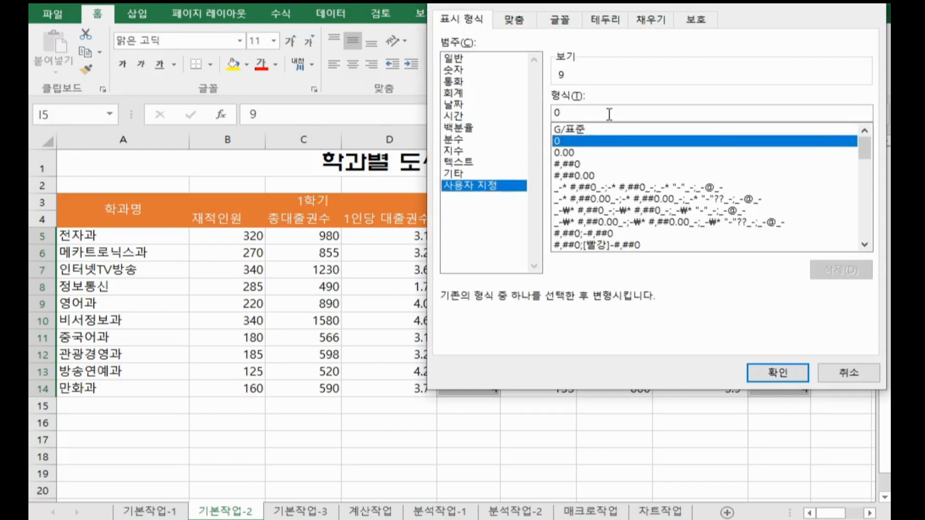
{"action": "type", "text": "위"}
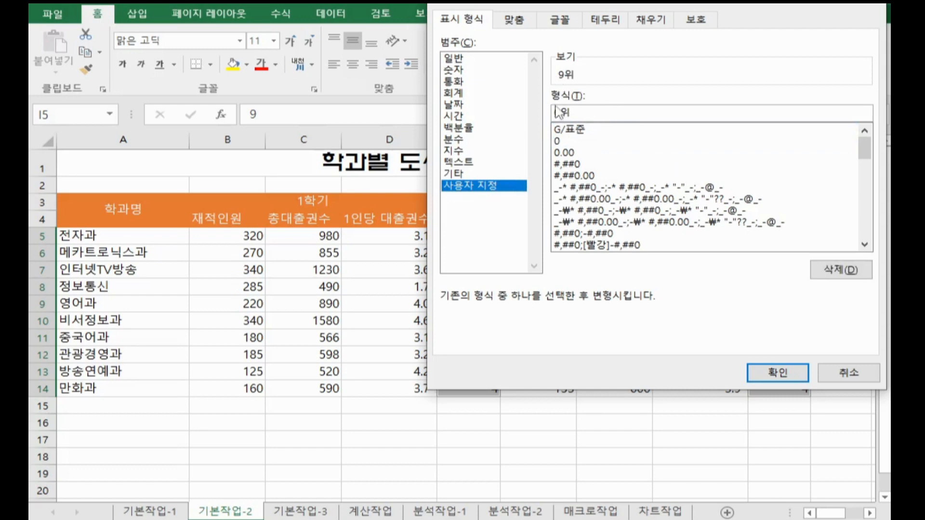
{"action": "left_click", "coordinate": [766, 373]}
Step: Insert a memo on title cell A1 and replace its default text with 대학교 도서대출
{"action": "left_click", "coordinate": [421, 155]}
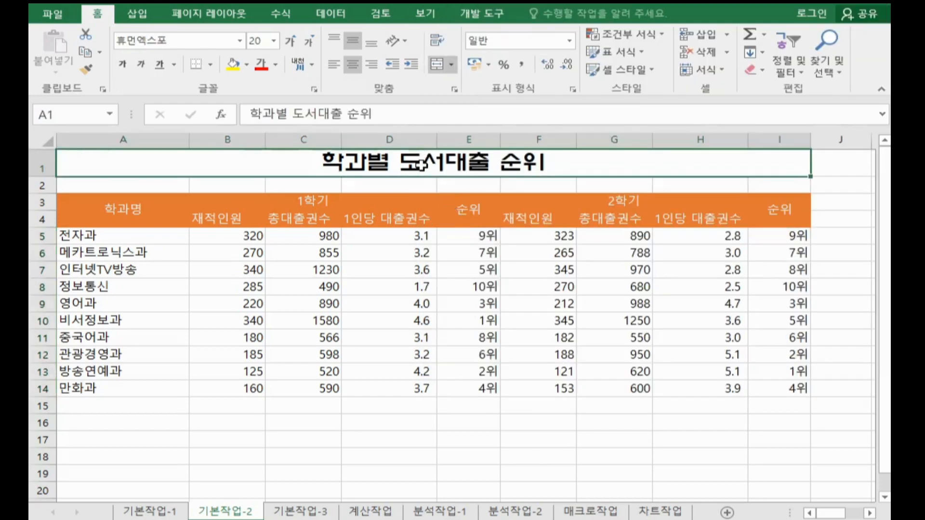
{"action": "right_click", "coordinate": [421, 164]}
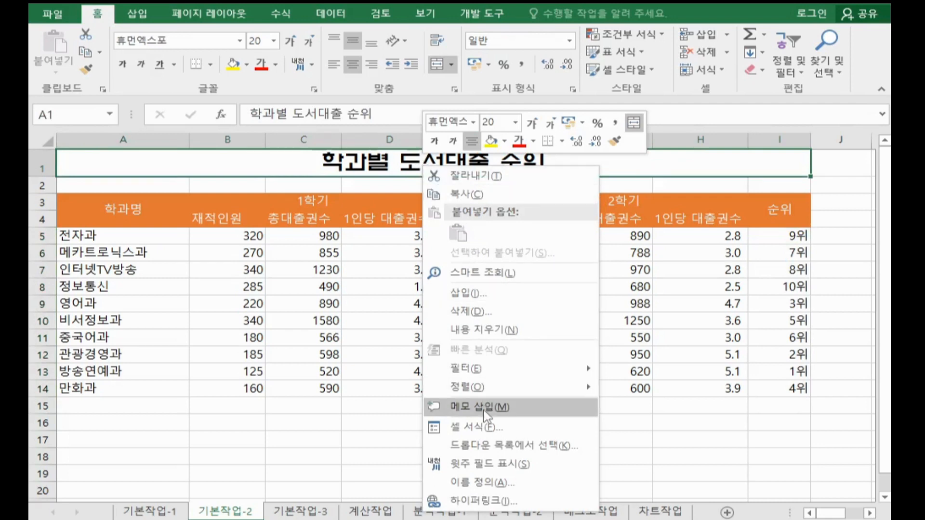
{"action": "left_click", "coordinate": [484, 407]}
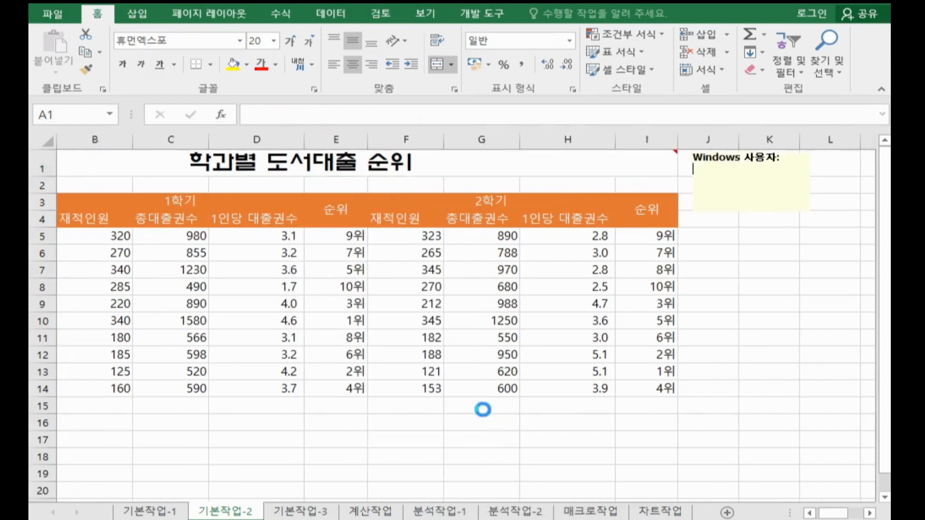
{"action": "left_click_drag", "start_coordinate": [767, 202], "coordinate": [617, 140]}
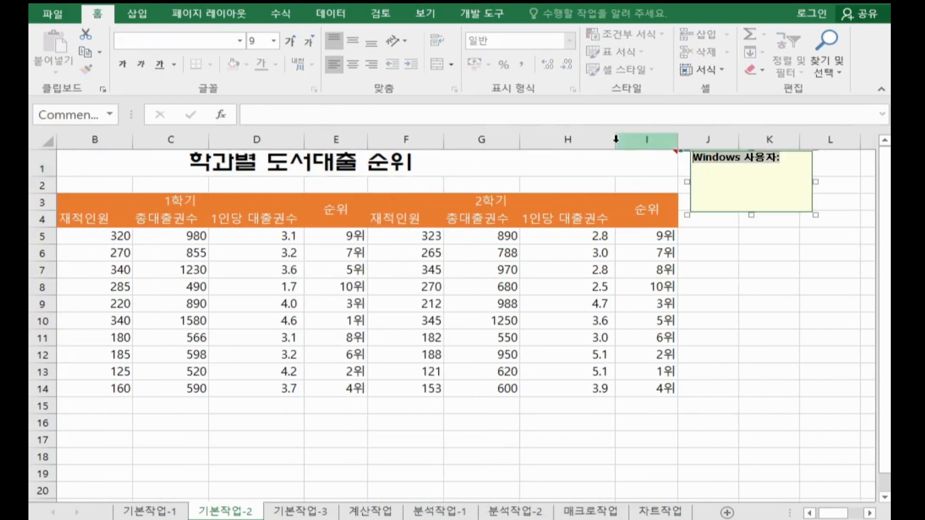
{"action": "key", "text": "BackSpace"}
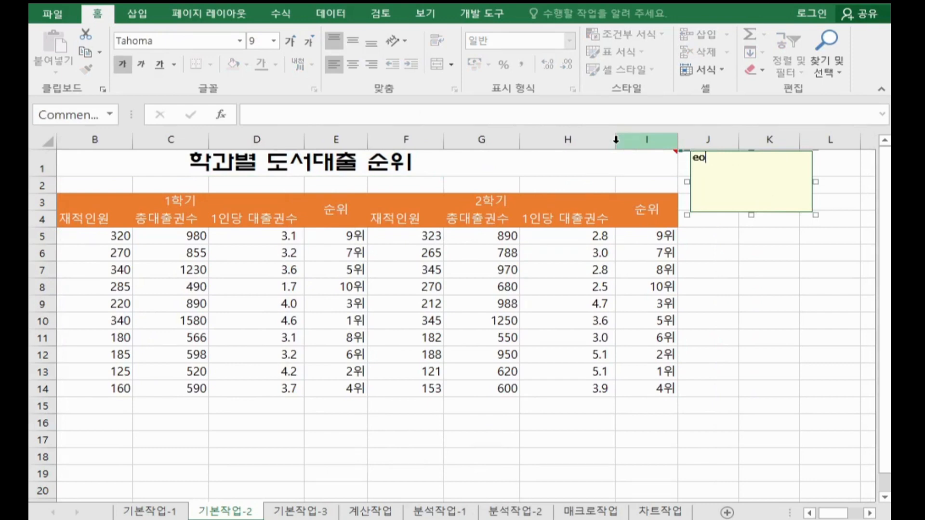
{"action": "type", "text": "대학교 도서관"}
{"action": "type", "text": "출"}
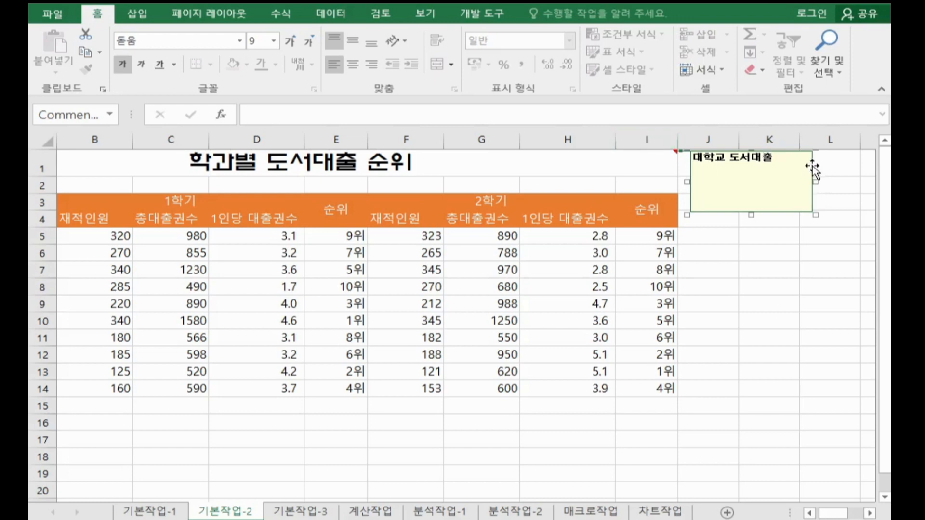
Step: Turn on automatic sizing (자동 크기) for the memo on title cell A1 so its box fits the text
{"action": "right_click", "coordinate": [814, 169]}
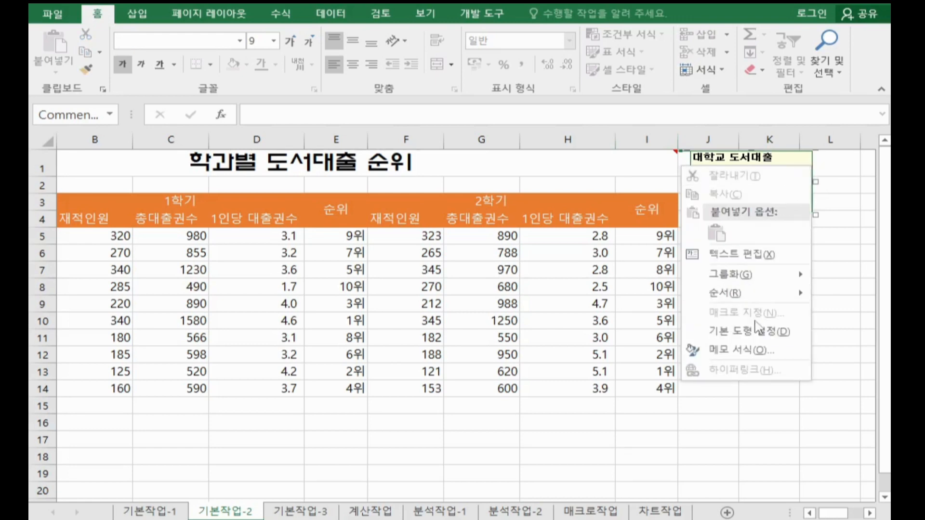
{"action": "left_click", "coordinate": [763, 352]}
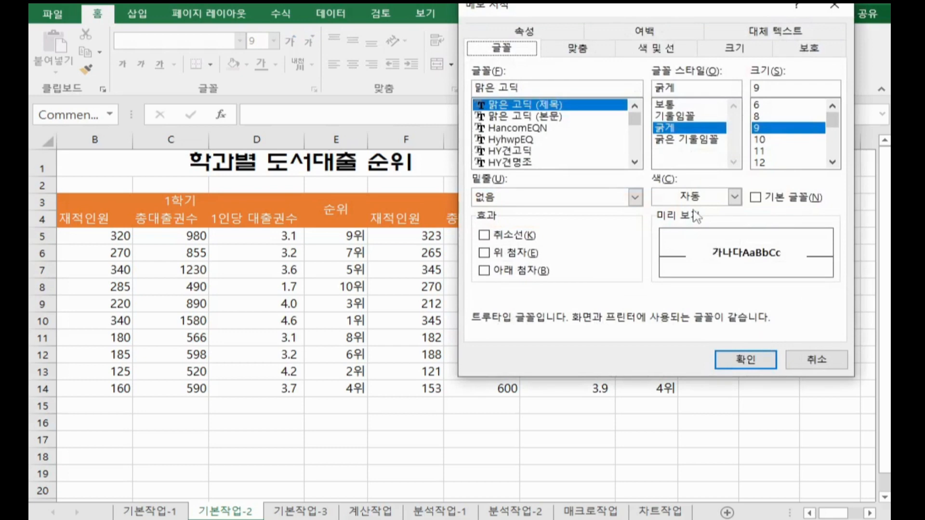
{"action": "left_click", "coordinate": [578, 48]}
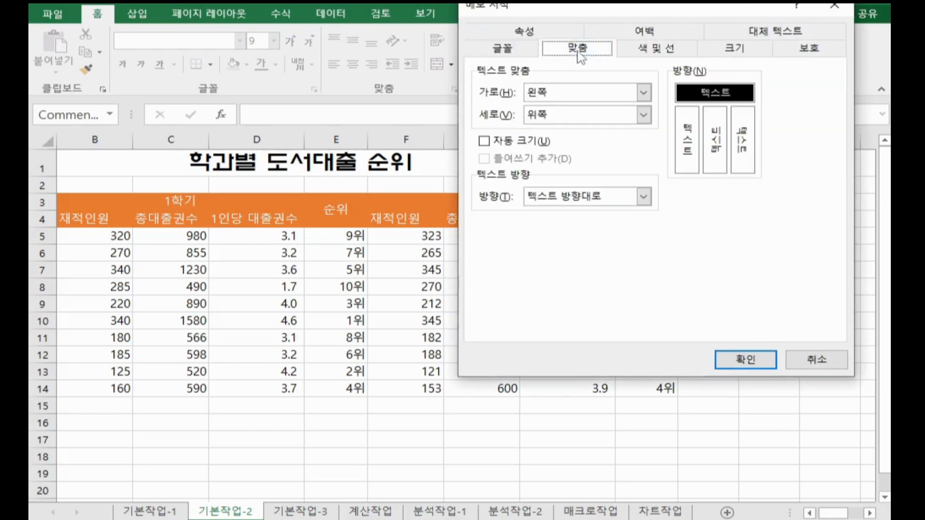
{"action": "left_click", "coordinate": [513, 140]}
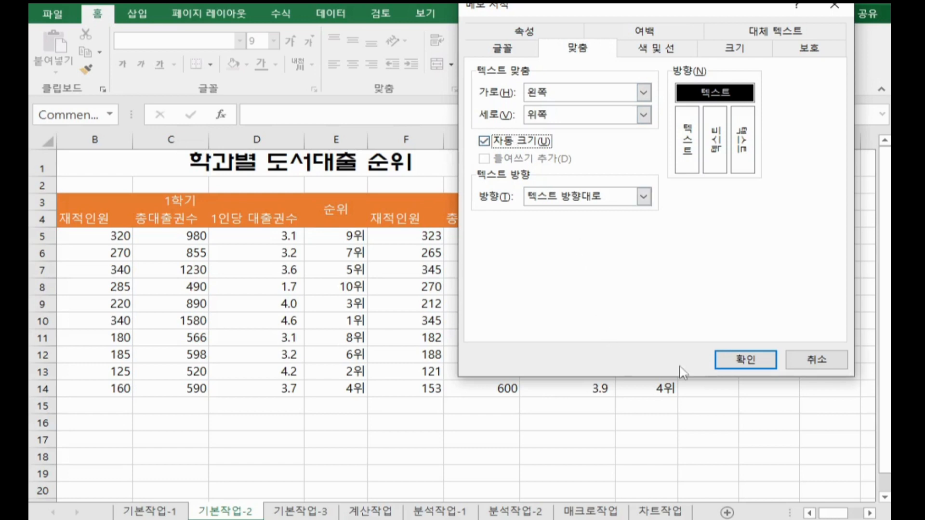
{"action": "left_click", "coordinate": [747, 360]}
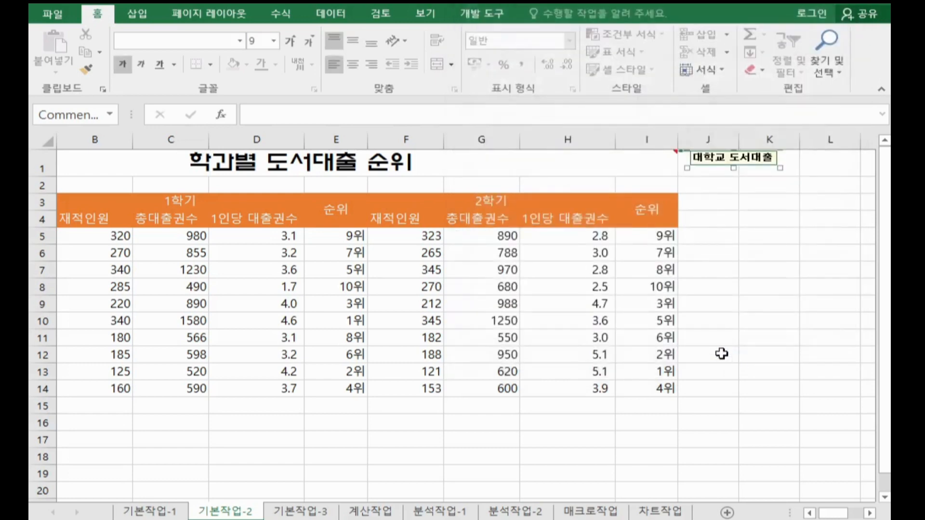
{"action": "left_click", "coordinate": [801, 309]}
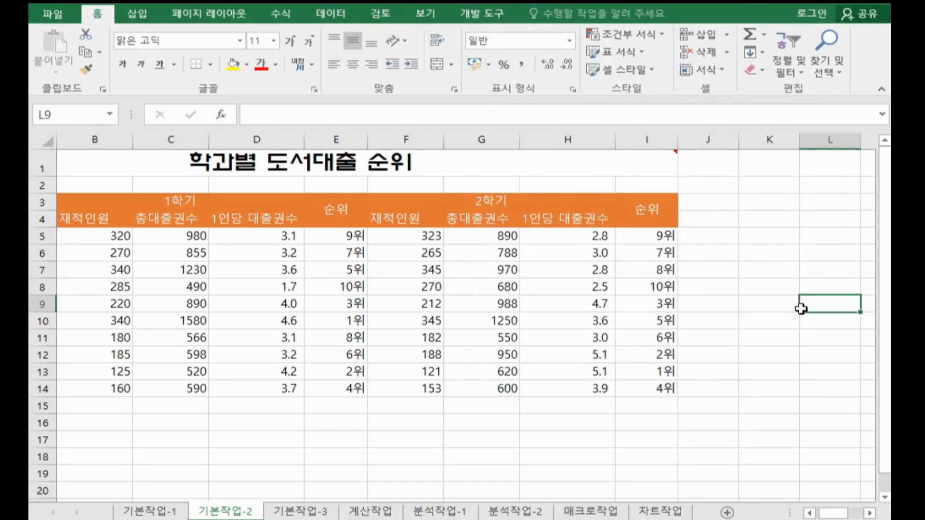
Step: Set the memo on title cell A1 to stay displayed on the sheet
{"action": "left_click", "coordinate": [649, 158]}
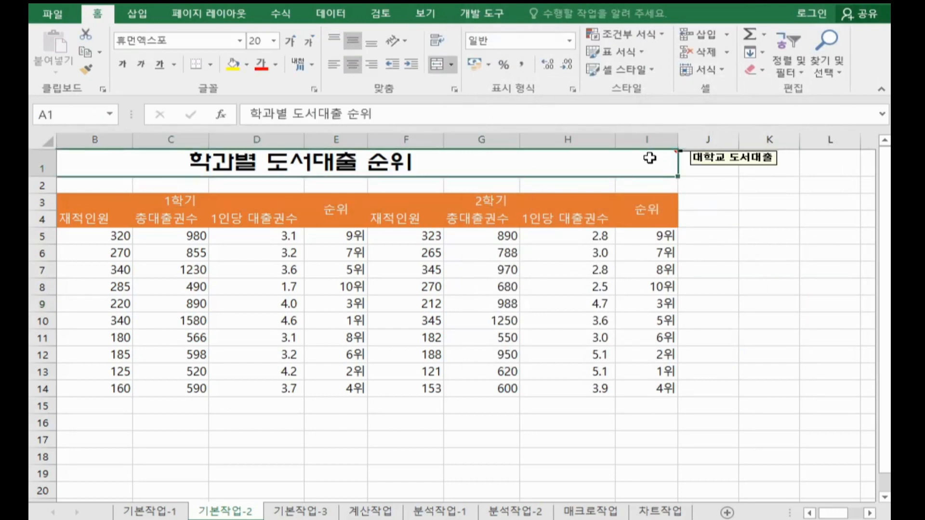
{"action": "right_click", "coordinate": [544, 166]}
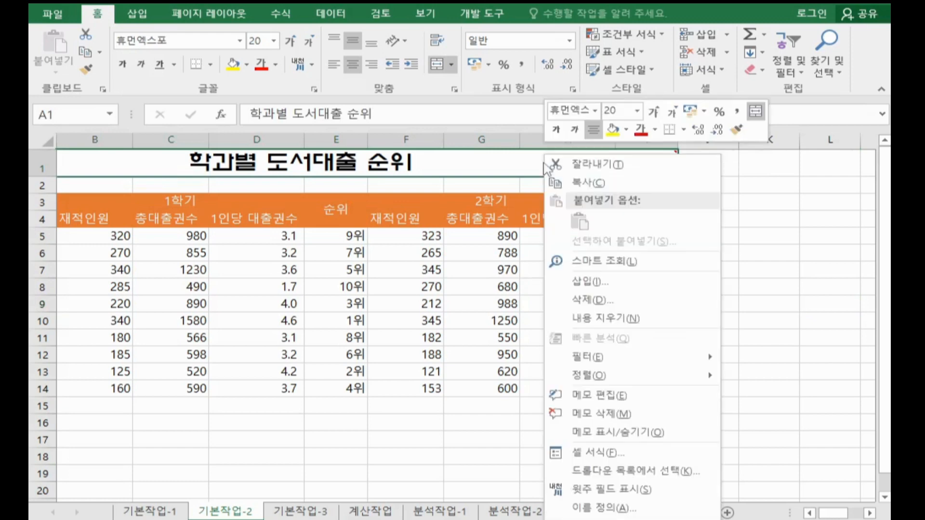
{"action": "left_click", "coordinate": [630, 432]}
{"action": "left_click", "coordinate": [638, 418]}
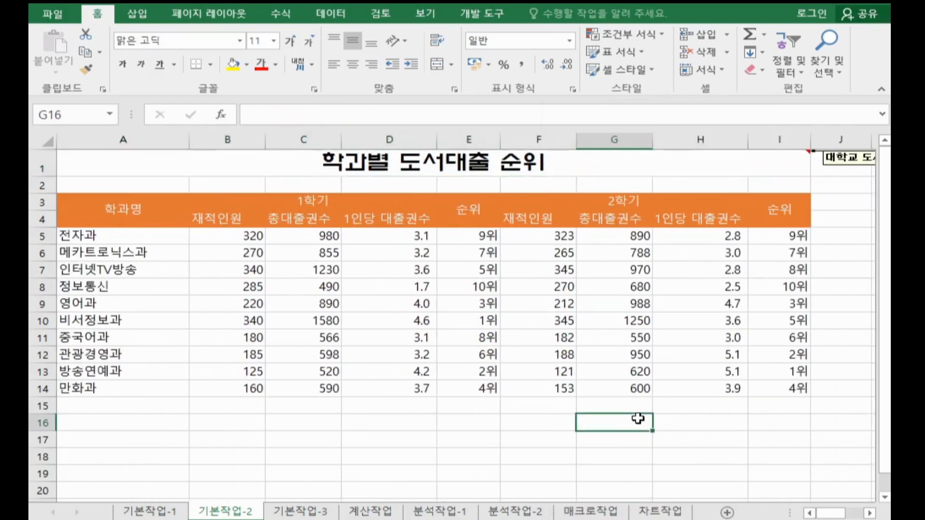
Step: Apply all borders (모든 테두리) and a thick outside border (굵은 바깥쪽 테두리) to the table range A3:I14
{"action": "left_click", "coordinate": [552, 269]}
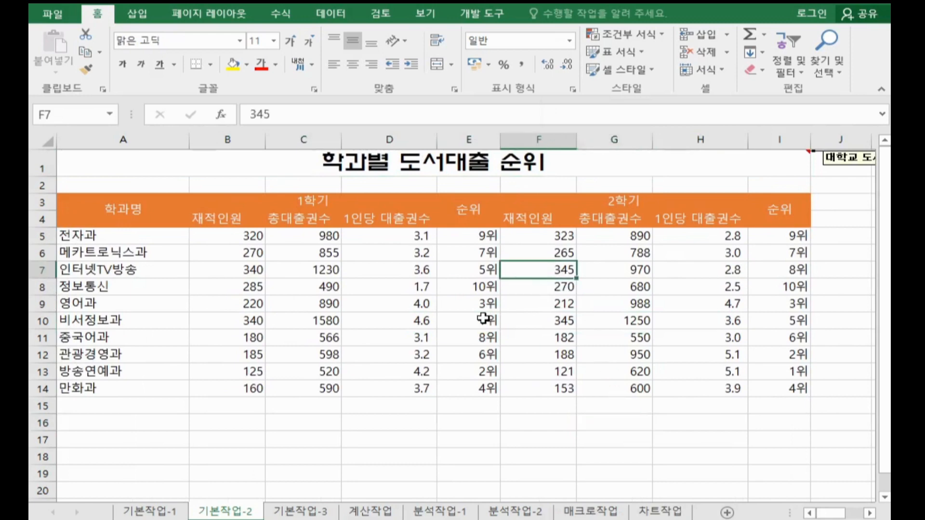
{"action": "left_click", "coordinate": [374, 289]}
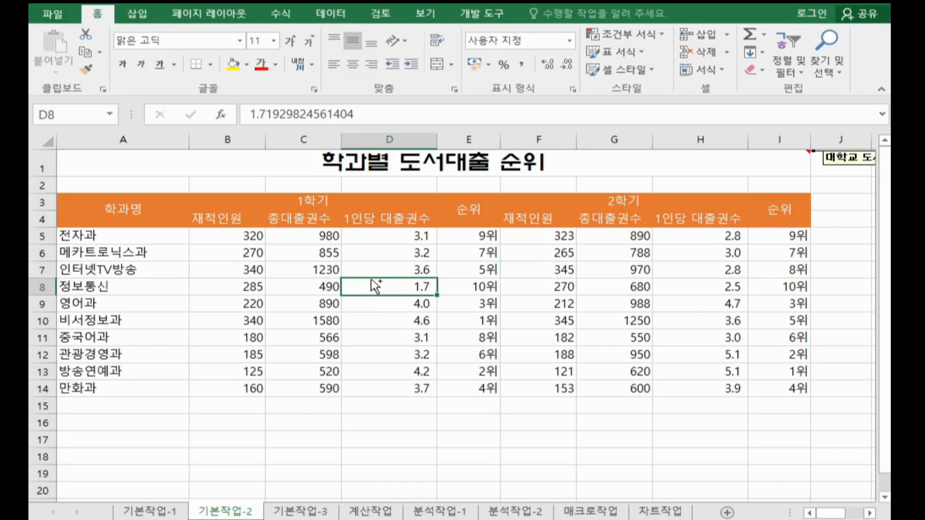
{"action": "key", "text": "ctrl+a"}
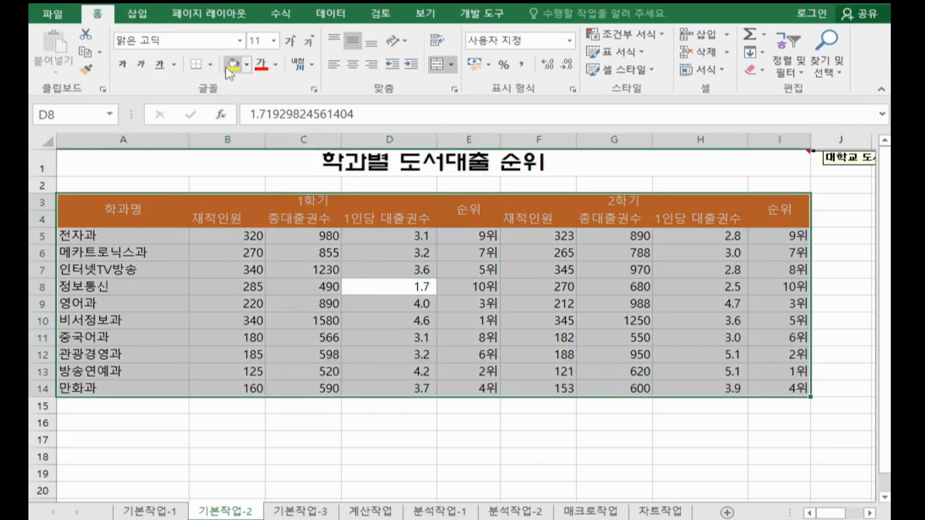
{"action": "left_click", "coordinate": [210, 64]}
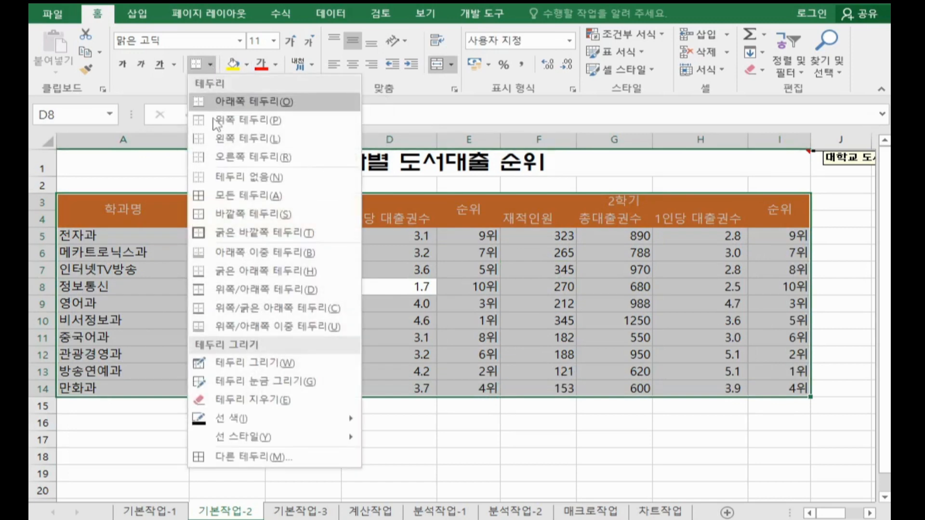
{"action": "left_click", "coordinate": [228, 205]}
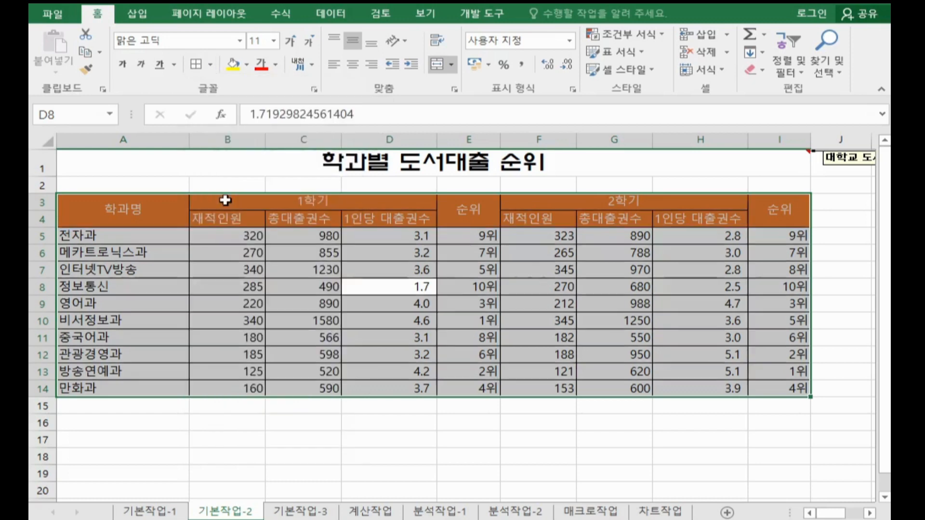
{"action": "left_click", "coordinate": [210, 65]}
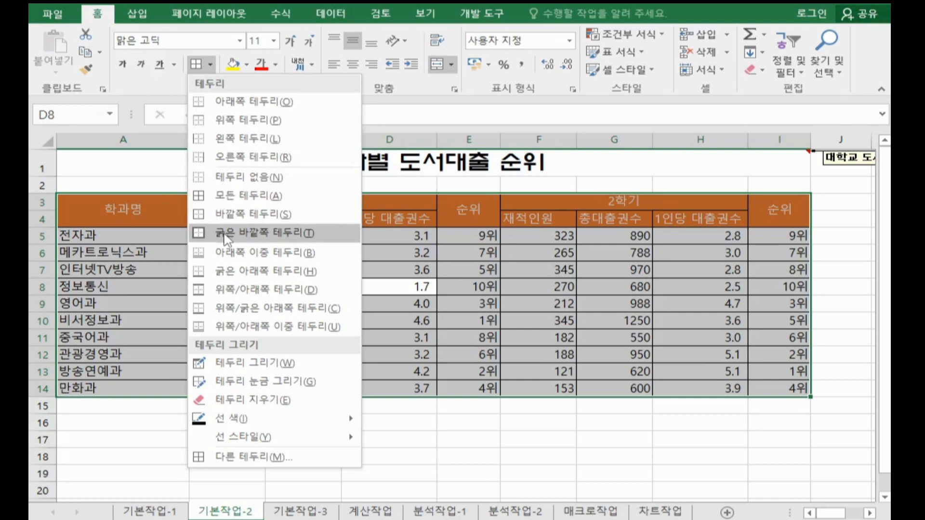
{"action": "left_click", "coordinate": [224, 233]}
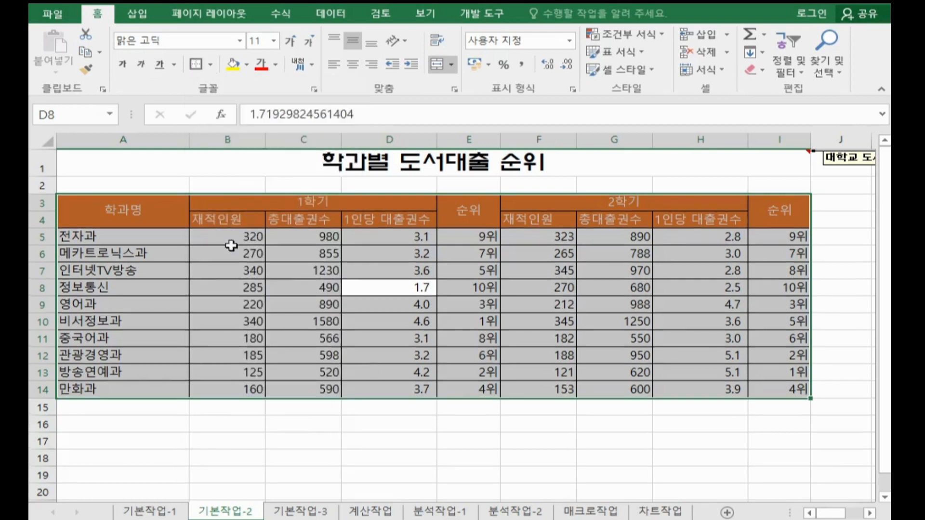
{"action": "left_click", "coordinate": [378, 456]}
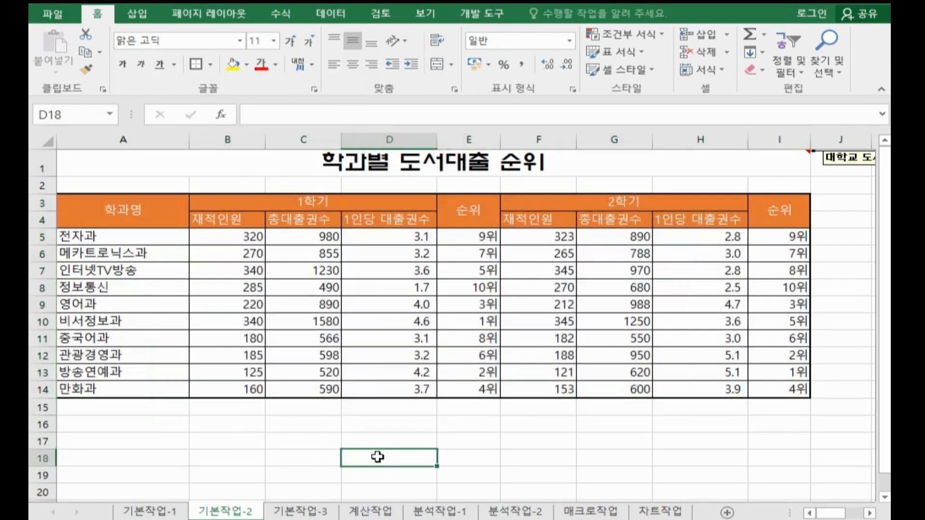
Step: On sheet 기본작업-3, start a new formula-based conditional formatting rule for the range A4:J15
{"action": "key", "text": "ctrl+Page_Down"}
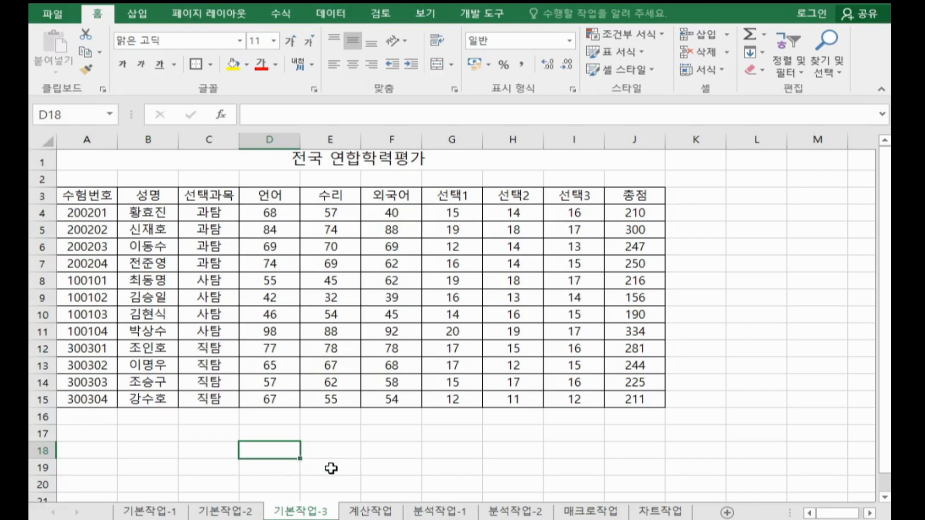
{"action": "left_click", "coordinate": [96, 212]}
{"action": "left_click_drag", "start_coordinate": [124, 220], "coordinate": [624, 392]}
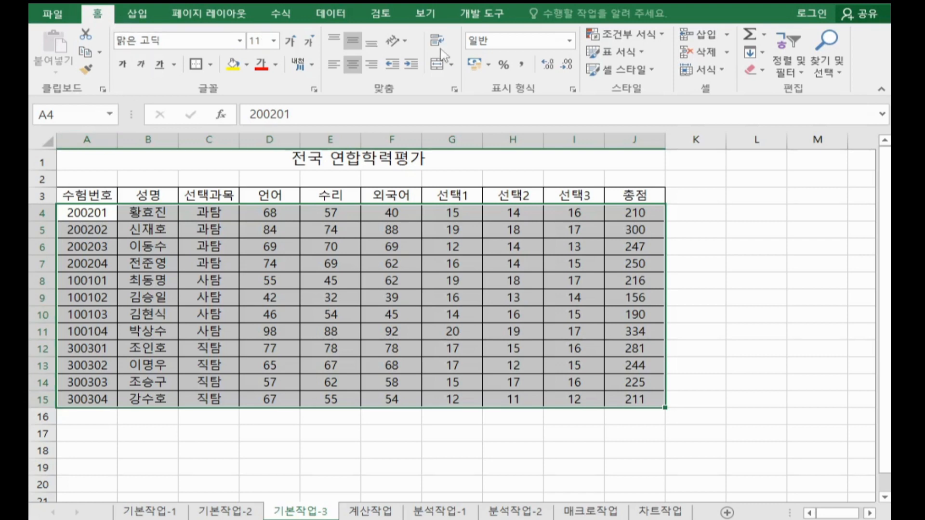
{"action": "left_click", "coordinate": [627, 39]}
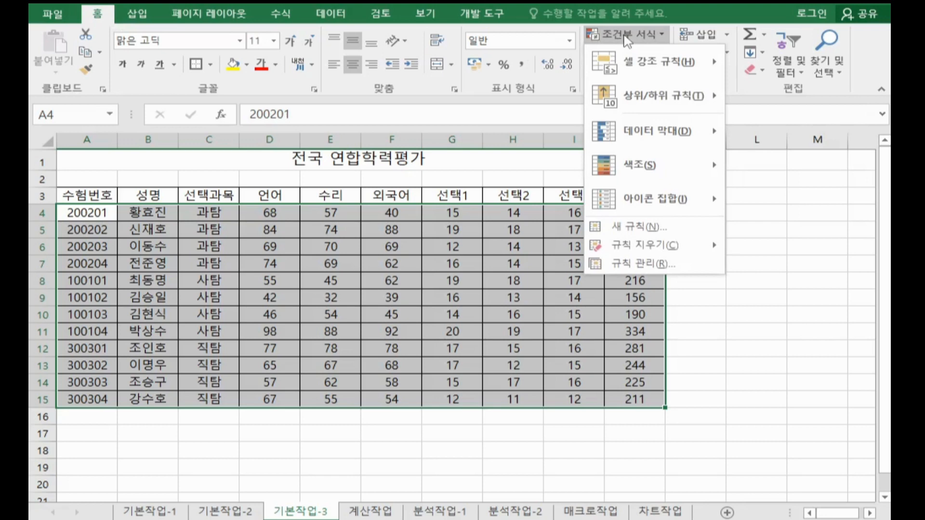
{"action": "left_click", "coordinate": [650, 227]}
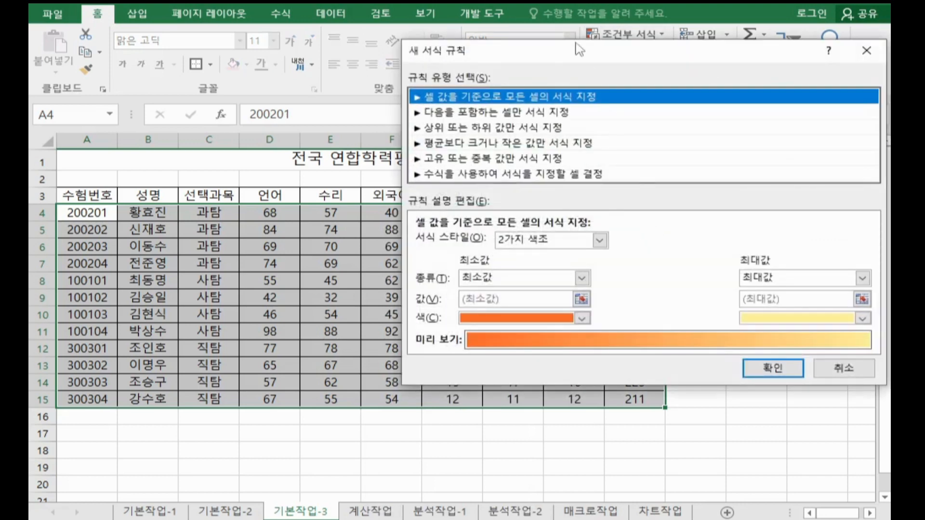
{"action": "left_click_drag", "start_coordinate": [579, 48], "coordinate": [383, 15]}
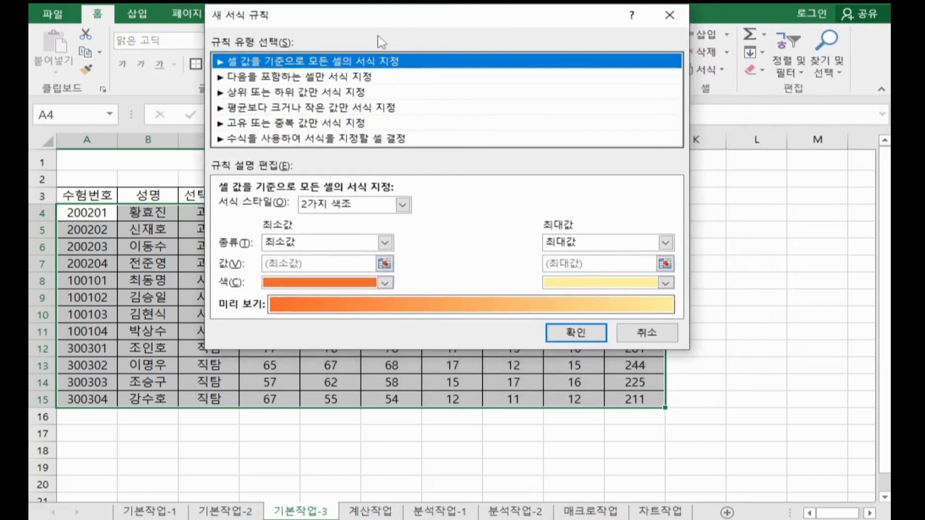
{"action": "left_click", "coordinate": [350, 140]}
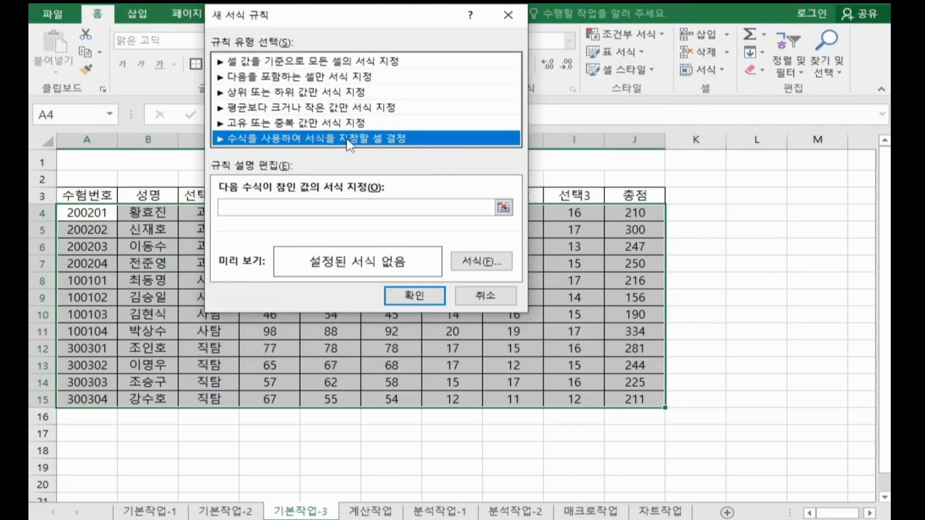
Step: Enter the rule formula =$D4<=$E4, comparing the 언어 and 수리 scores with column-locked references
{"action": "left_click", "coordinate": [345, 209]}
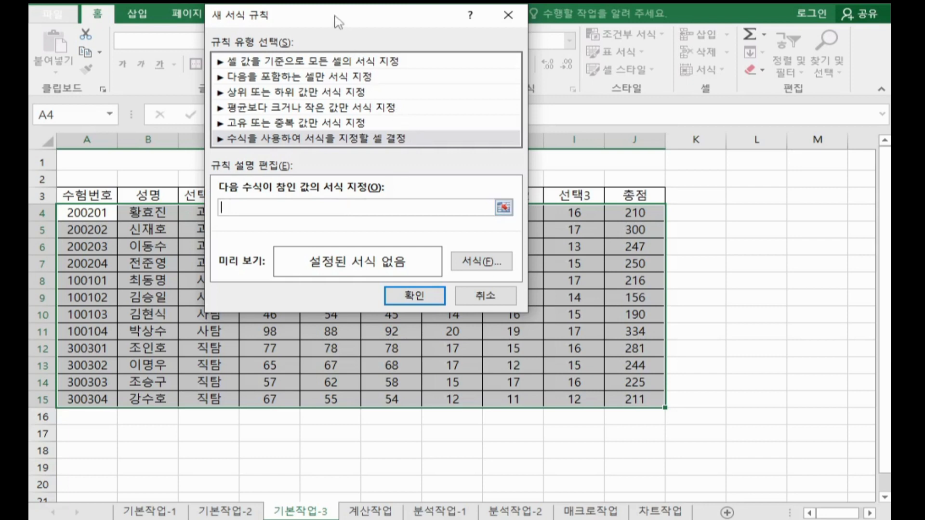
{"action": "left_click_drag", "start_coordinate": [334, 14], "coordinate": [640, 66]}
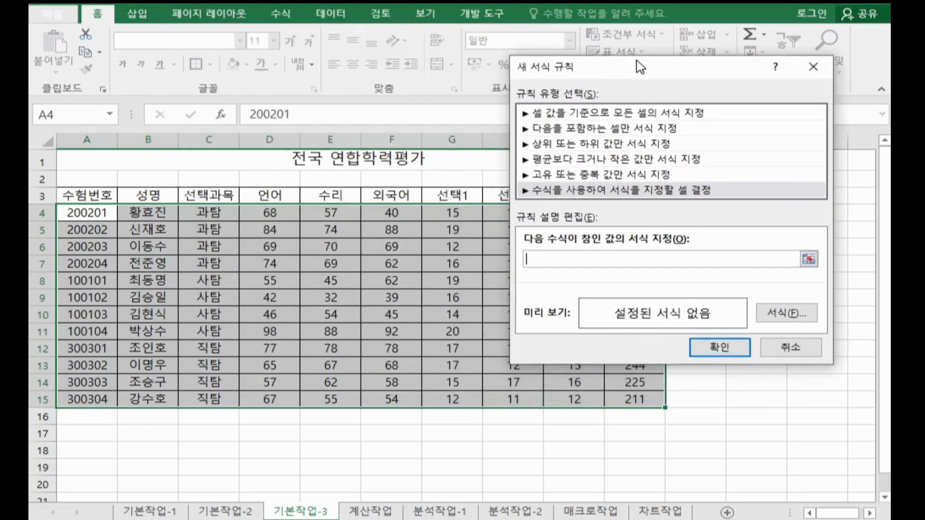
{"action": "left_click_drag", "start_coordinate": [640, 66], "coordinate": [640, 63]}
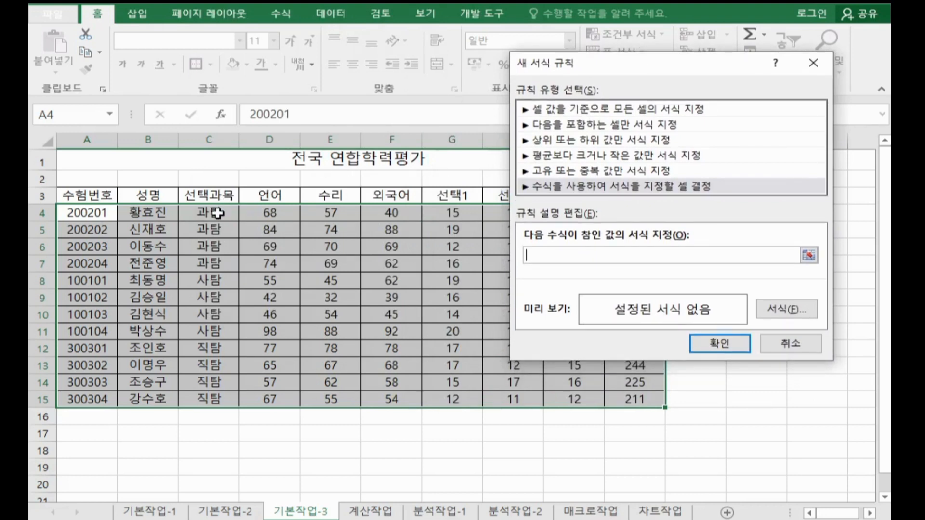
{"action": "left_click", "coordinate": [257, 215]}
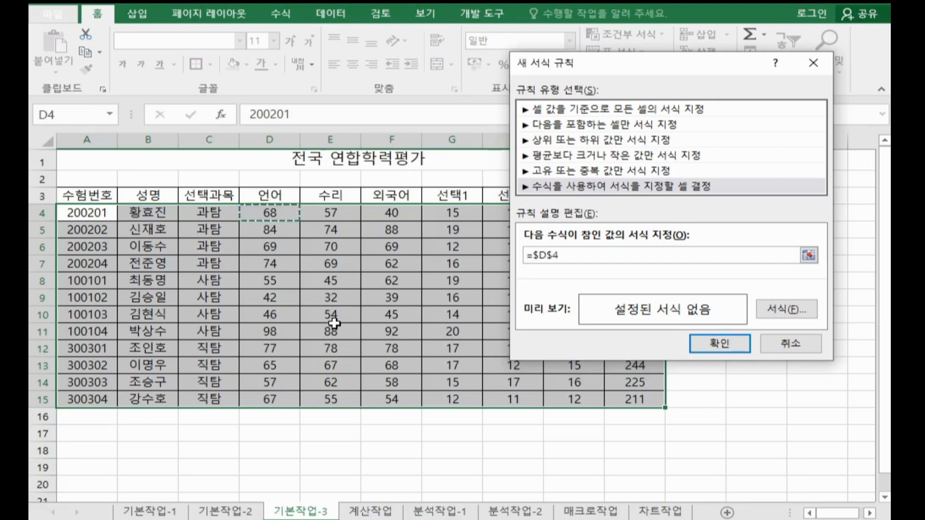
{"action": "key", "text": "F4"}
{"action": "key", "text": "F4"}
{"action": "type", "text": "<="}
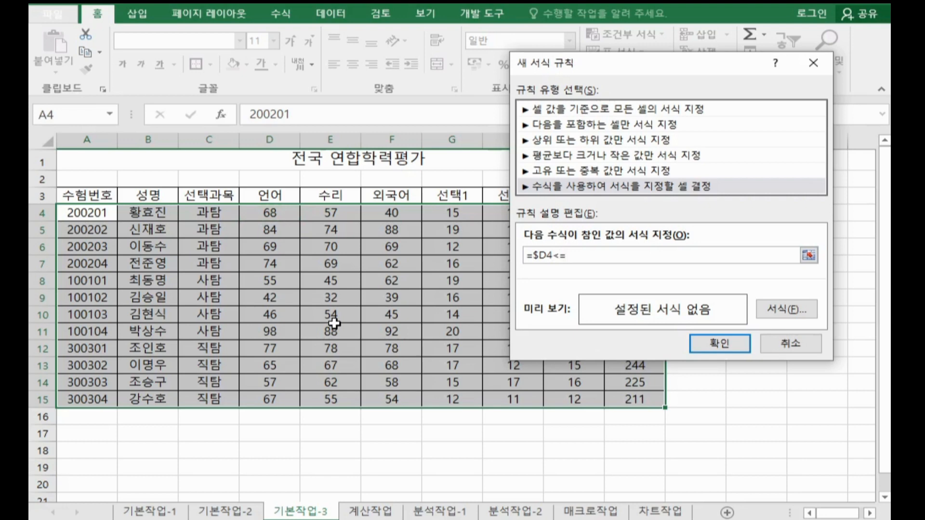
{"action": "left_click", "coordinate": [340, 211]}
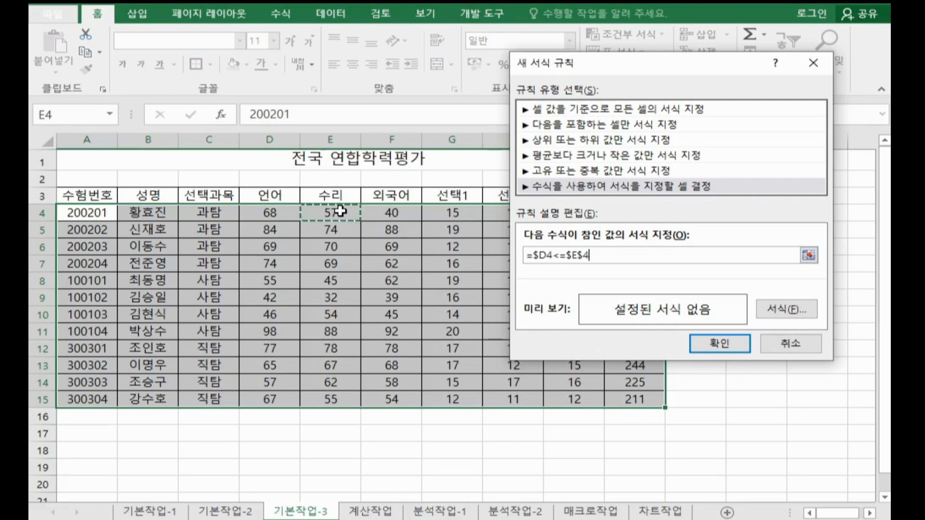
{"action": "key", "text": "F4"}
{"action": "key", "text": "F4"}
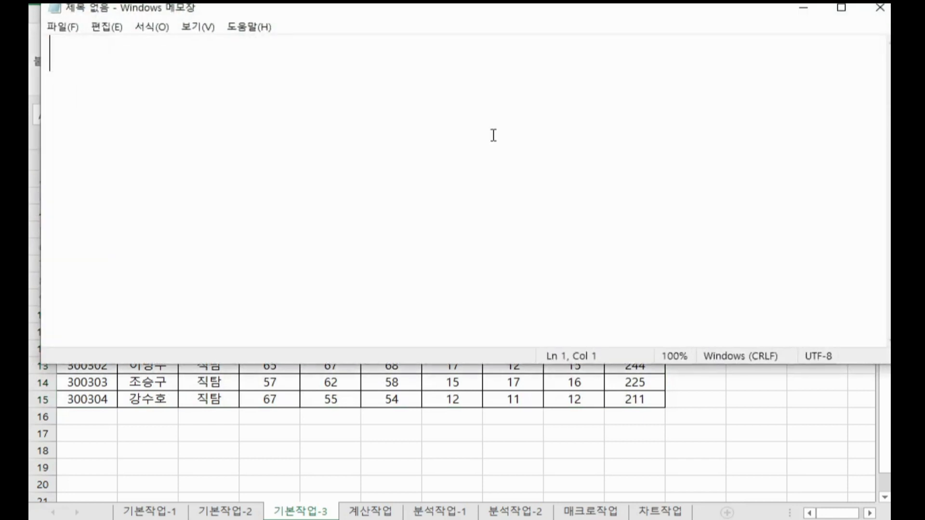
Step: Paste the rule formula into a maximized Notepad window to view it enlarged, and return to Excel
{"action": "key", "text": "ctrl+v"}
{"action": "double_click", "coordinate": [541, 16]}
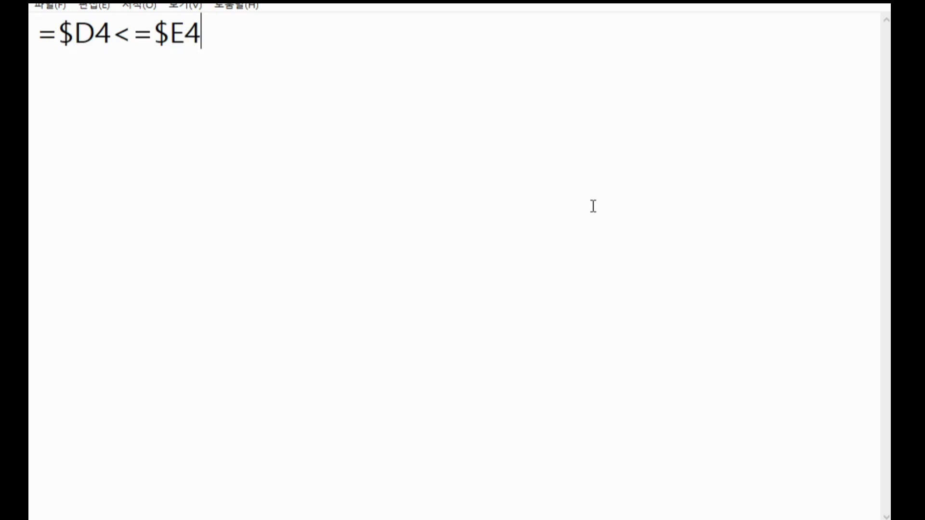
{"action": "left_click", "coordinate": [603, 519]}
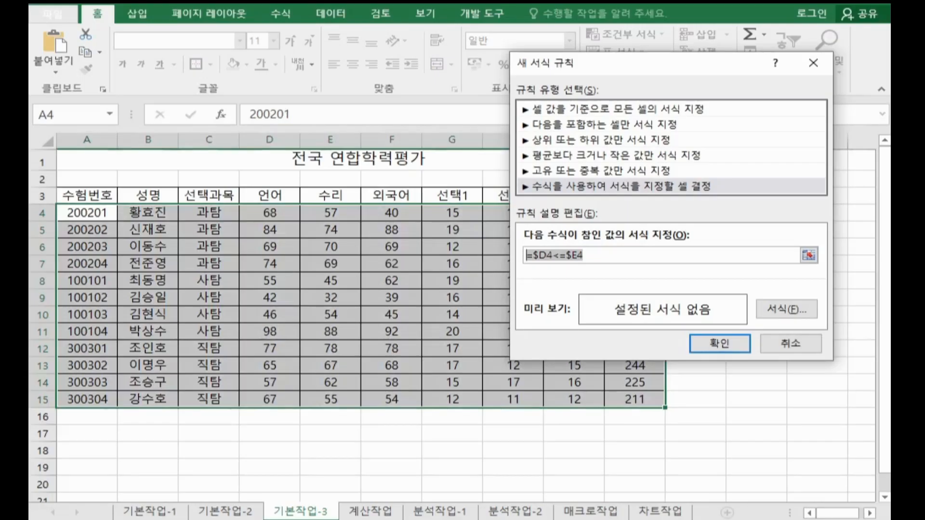
Step: Set the rule's font color to the standard blue (파랑)
{"action": "left_click", "coordinate": [780, 310]}
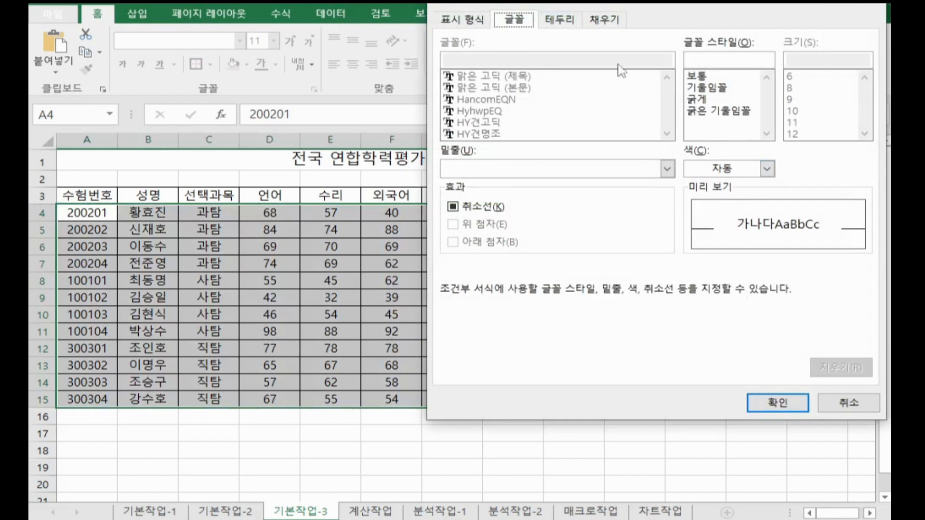
{"action": "left_click", "coordinate": [717, 168]}
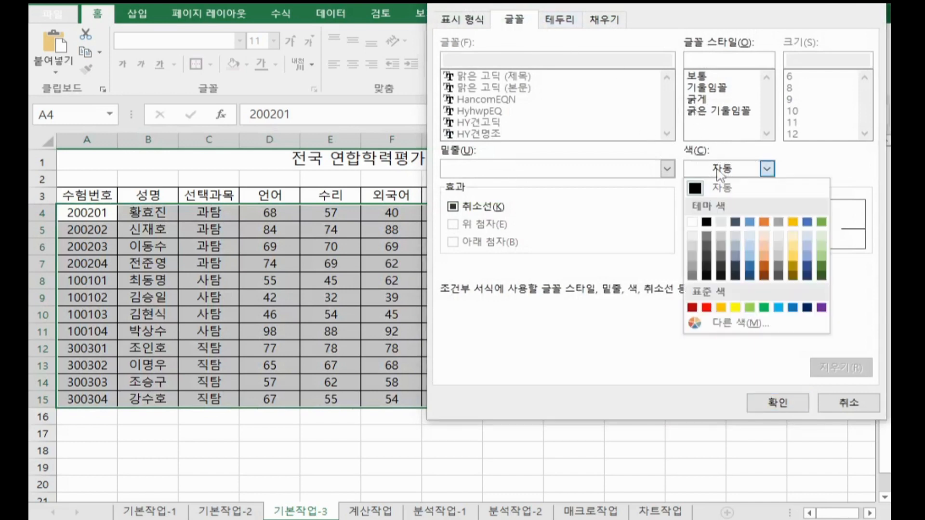
{"action": "left_click", "coordinate": [793, 307]}
{"action": "left_click", "coordinate": [785, 399]}
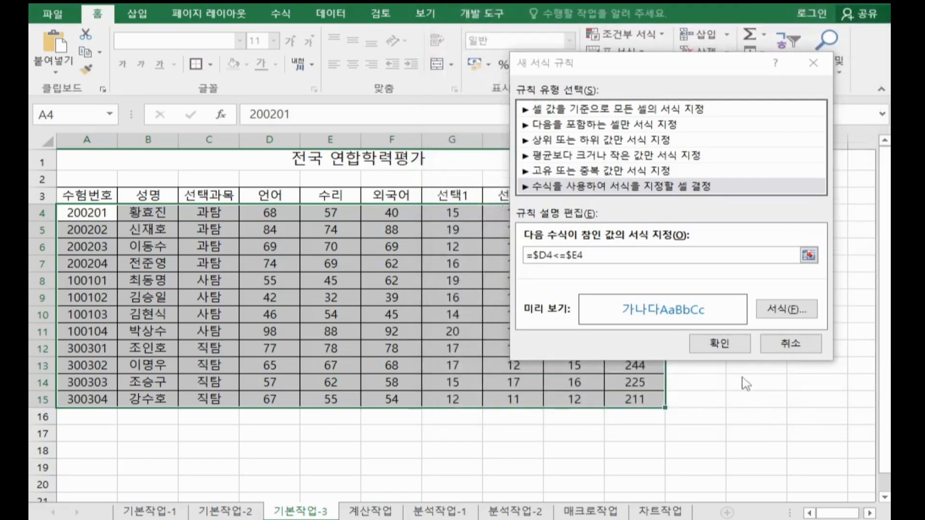
Step: Apply the new conditional formatting rule to A4:J15 and go to the 계산작업 sheet
{"action": "left_click", "coordinate": [737, 345]}
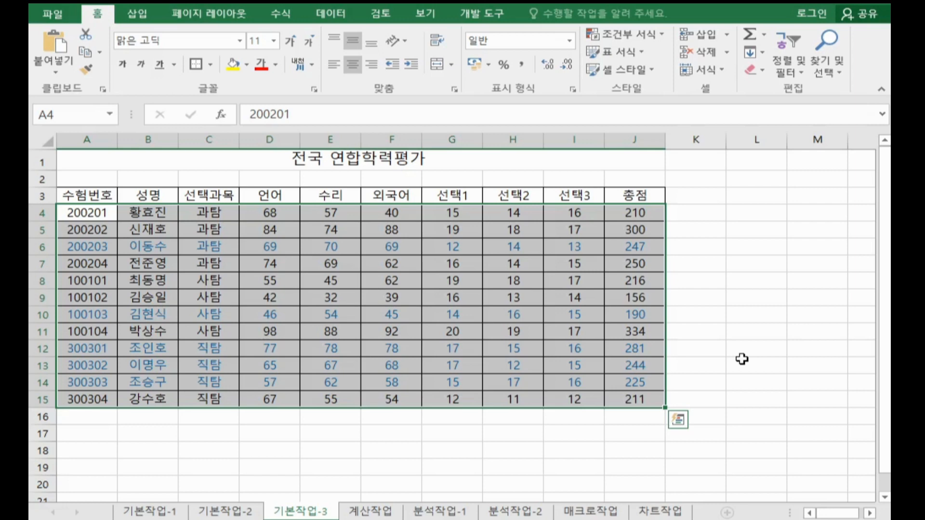
{"action": "key", "text": "ctrl+Page_Down"}
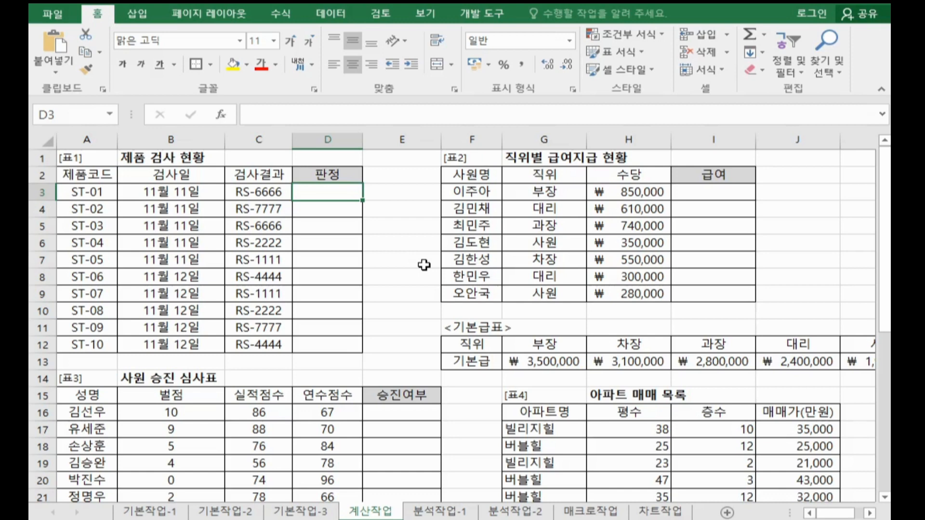
Step: Examine the 검사결과 codes in C3:C12 of the 제품 검사 현황 table, focusing on the digit after the hyphen
{"action": "left_click_drag", "start_coordinate": [269, 181], "coordinate": [288, 347]}
{"action": "left_click", "coordinate": [268, 194]}
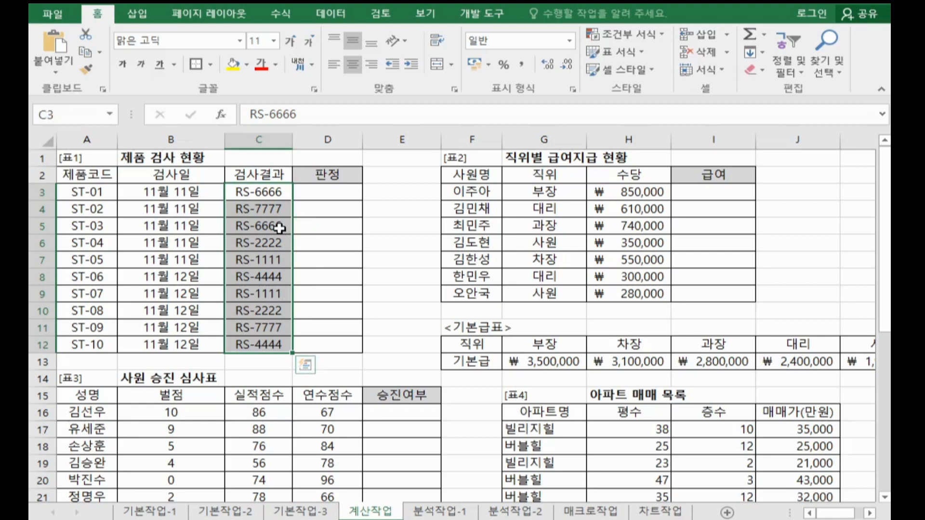
{"action": "double_click", "coordinate": [259, 191]}
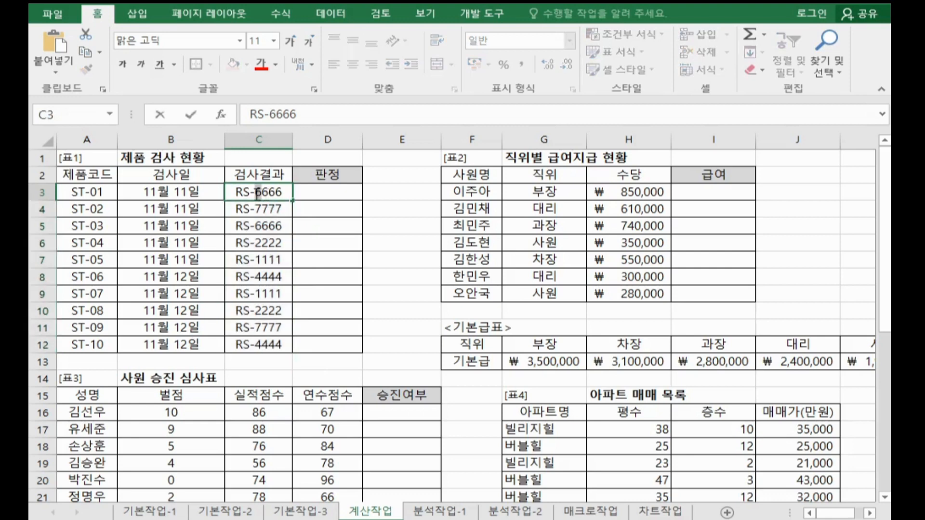
{"action": "left_click", "coordinate": [262, 211], "text": "ctrl"}
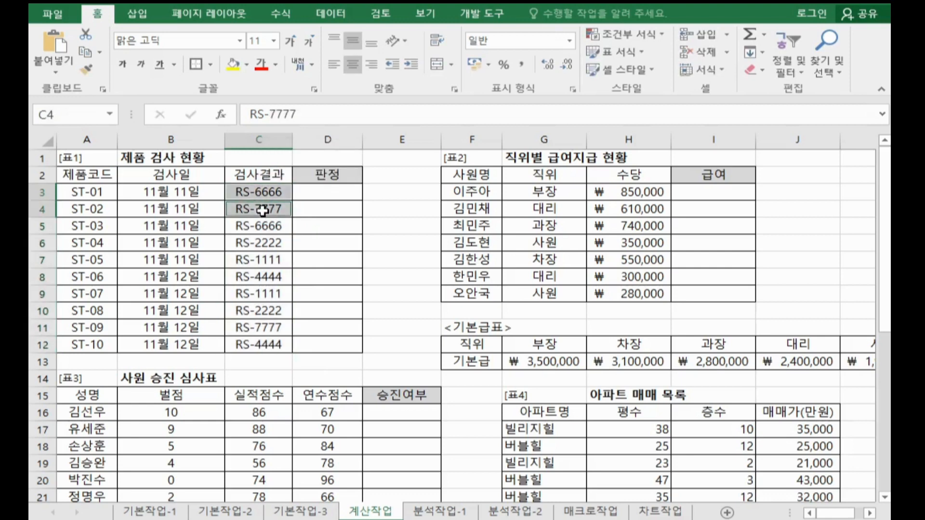
{"action": "double_click", "coordinate": [262, 210]}
{"action": "left_click_drag", "start_coordinate": [256, 209], "coordinate": [263, 210]}
{"action": "left_click", "coordinate": [261, 244]}
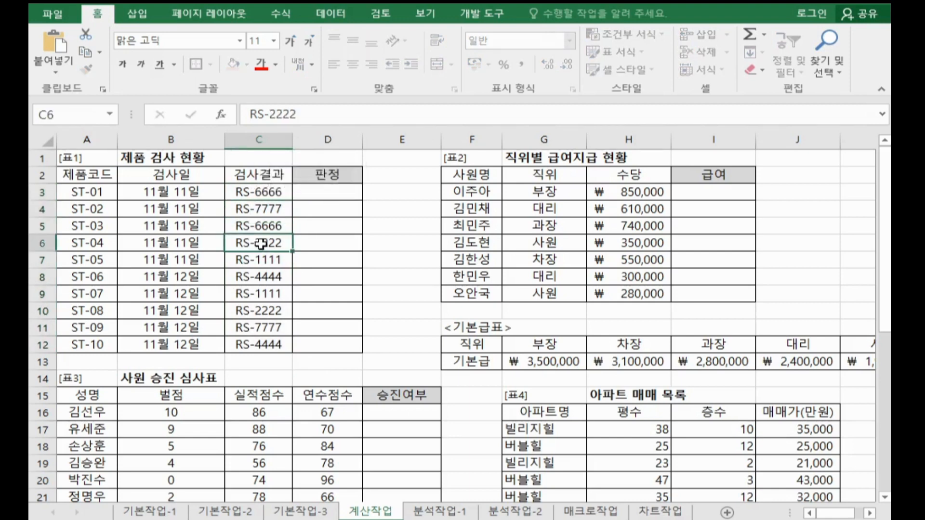
{"action": "left_click", "coordinate": [260, 260], "text": "ctrl"}
{"action": "left_click", "coordinate": [261, 276], "text": "ctrl"}
{"action": "left_click", "coordinate": [262, 293], "text": "ctrl"}
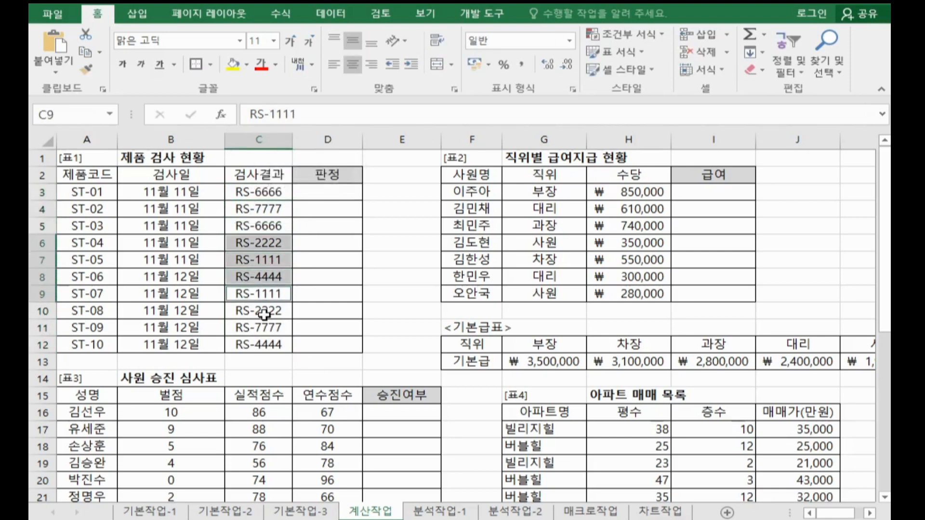
{"action": "left_click", "coordinate": [264, 314], "text": "ctrl"}
{"action": "left_click", "coordinate": [273, 347], "text": "ctrl"}
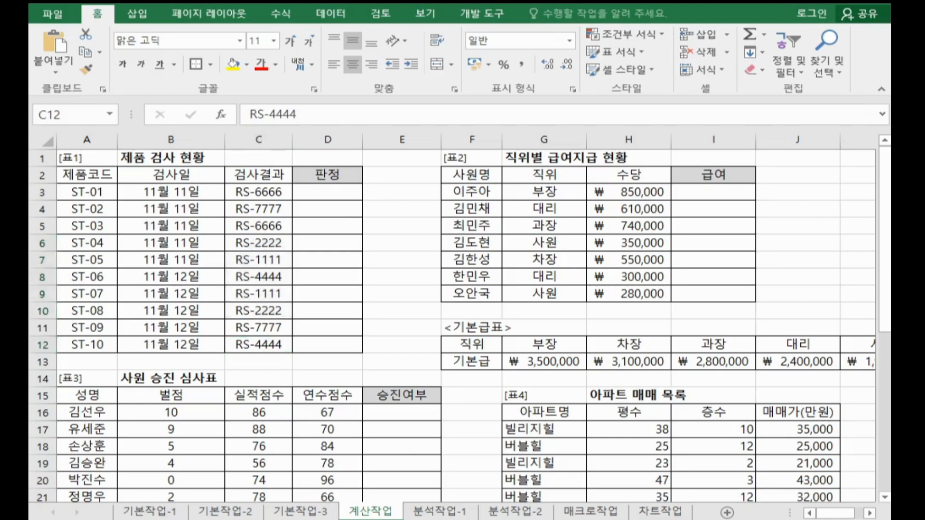
Step: Switch to Notepad and add the syntax note =mid(문자열,시작위치,가져올개수) below the earlier formula, leaving a blank line between them
{"action": "key", "text": "alt+Tab"}
{"action": "key", "text": "Return"}
{"action": "key", "text": "Return"}
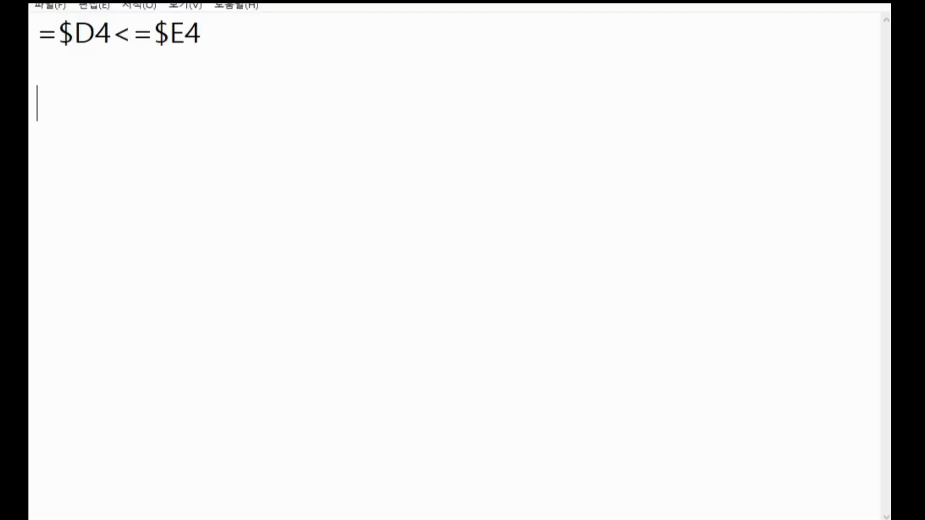
{"action": "type", "text": "ㅡㅏ"}
{"action": "key", "text": "BackSpace"}
{"action": "key", "text": "BackSpace"}
{"action": "key", "text": "Hangul"}
{"action": "type", "text": "mid("}
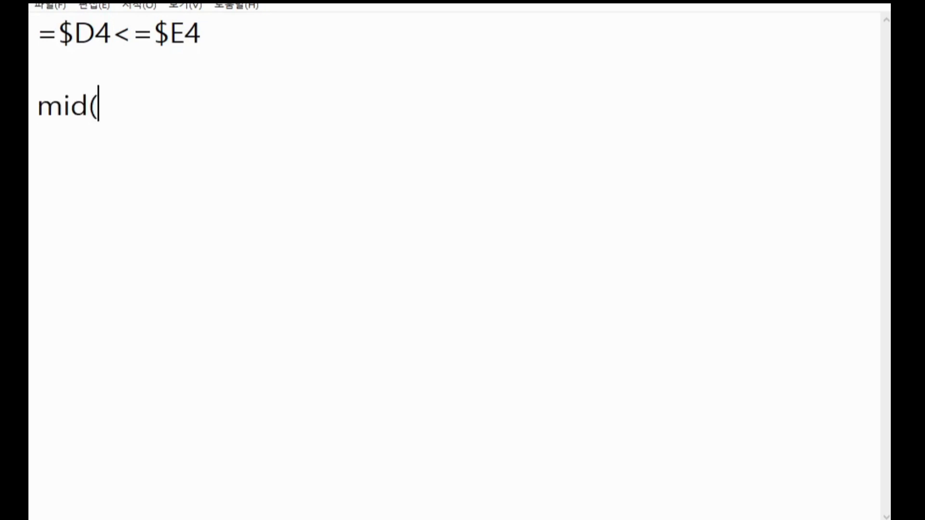
{"action": "key", "text": "Hangul"}
{"action": "type", "text": "문자열,시자"}
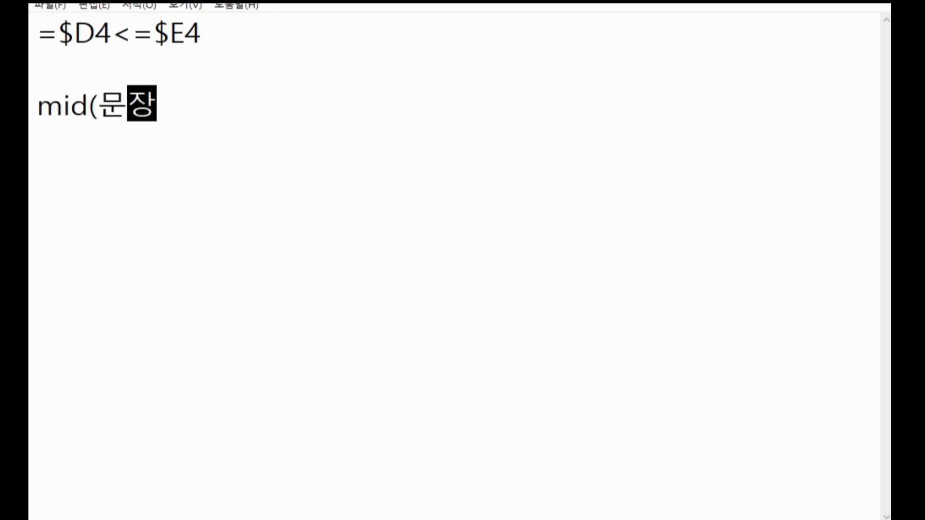
{"action": "type", "text": "작위"}
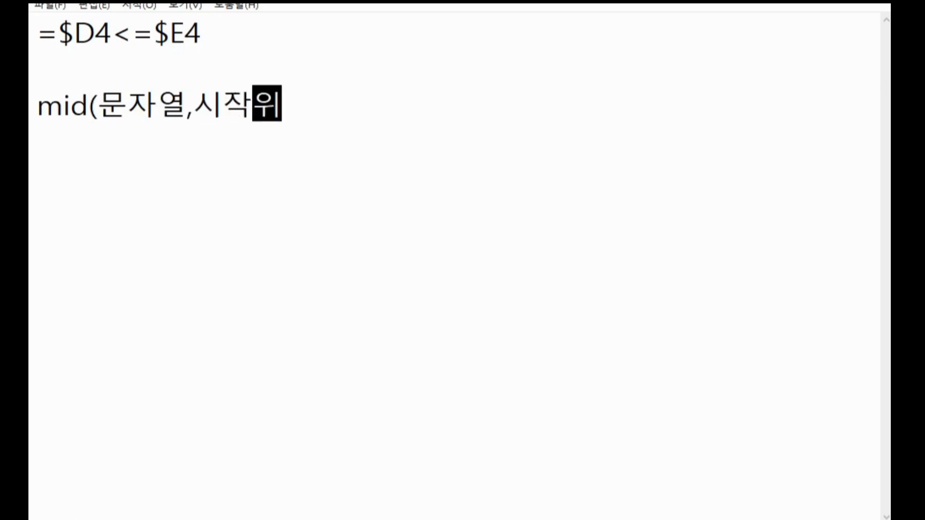
{"action": "type", "text": "치,가져"}
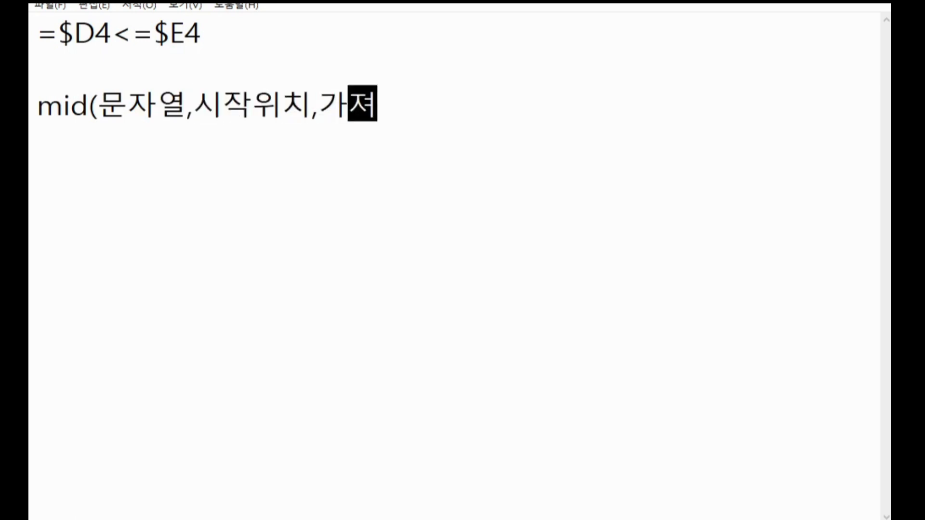
{"action": "type", "text": "올갯수)"}
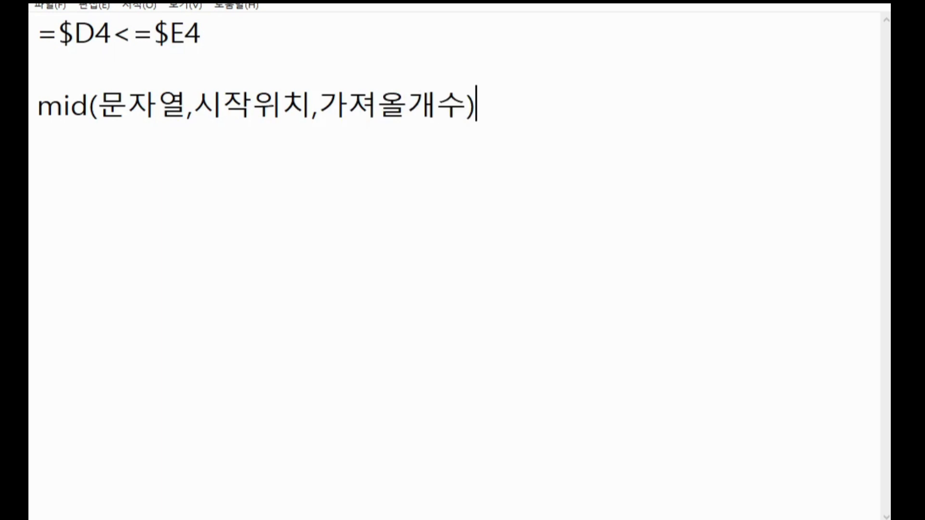
{"action": "type", "text": "="}
{"action": "key", "text": "BackSpace"}
{"action": "left_click", "coordinate": [30, 97]}
{"action": "type", "text": "="}
Step: Highlight the 시작위치 and 가져올개수 arguments in the MID syntax note, and return to Excel
{"action": "left_click", "coordinate": [221, 110]}
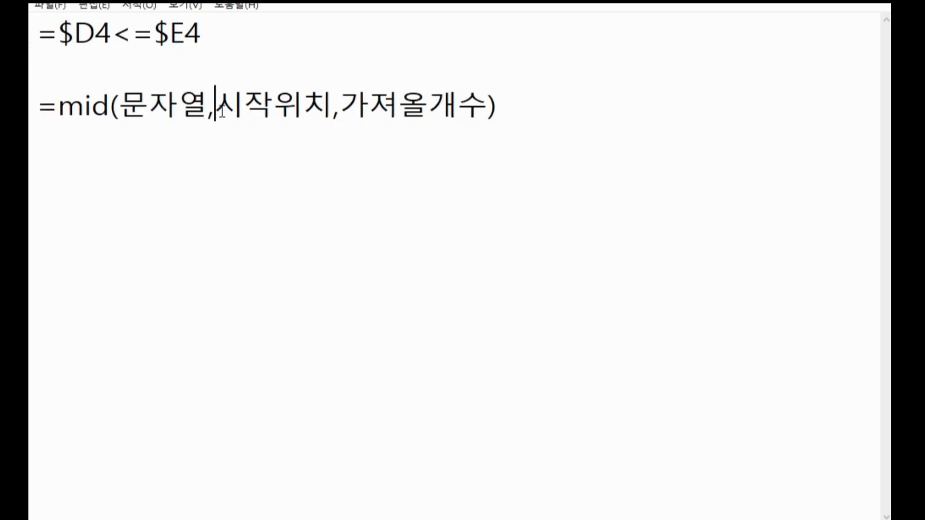
{"action": "left_click_drag", "start_coordinate": [221, 111], "coordinate": [476, 112]}
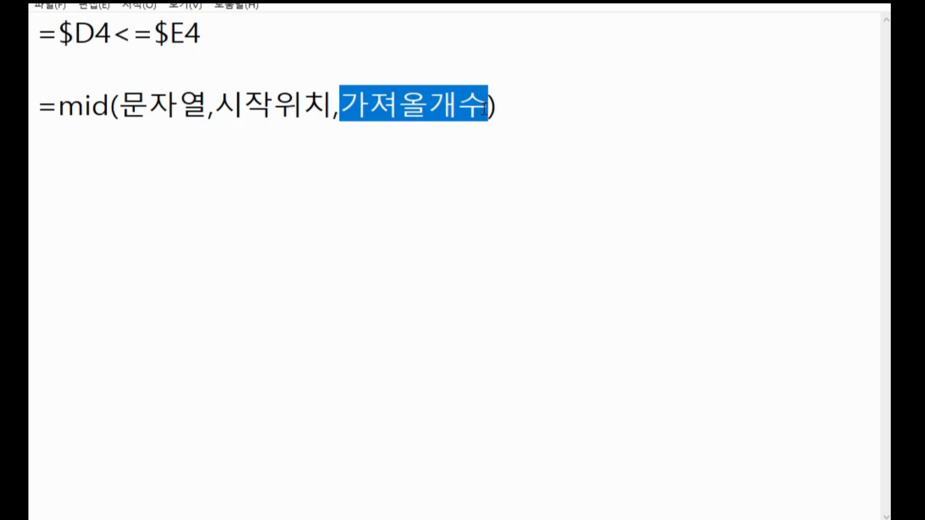
{"action": "left_click", "coordinate": [507, 108]}
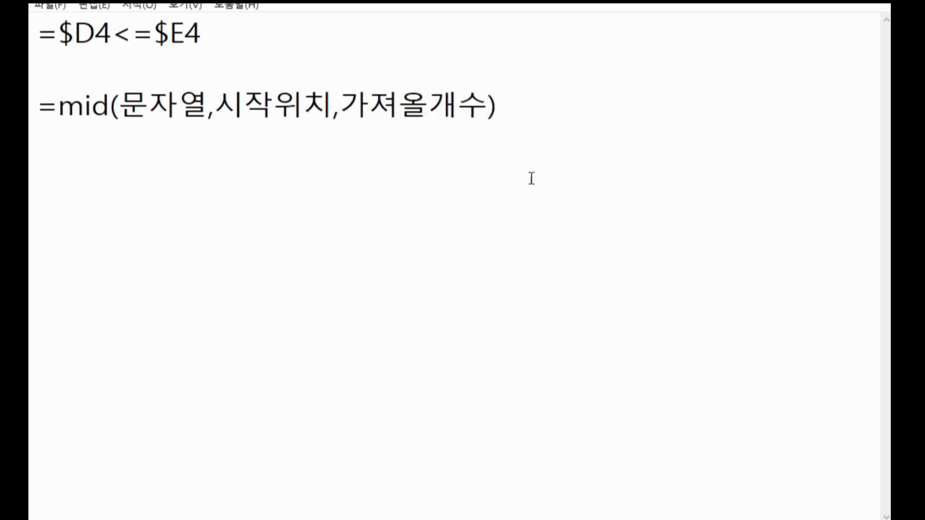
{"action": "key", "text": "alt+Tab"}
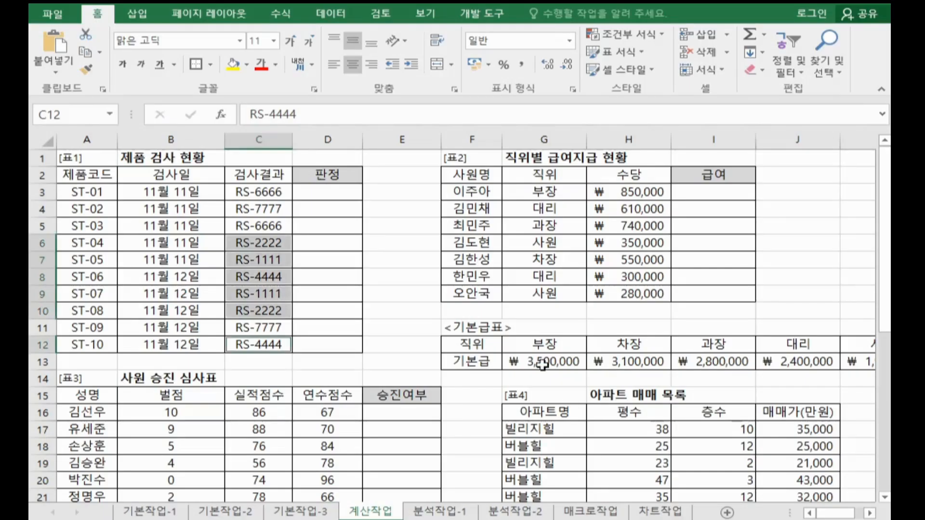
Step: Start a MID formula in cell D3 of the 판정 column and open its function arguments dialog
{"action": "left_click", "coordinate": [342, 194]}
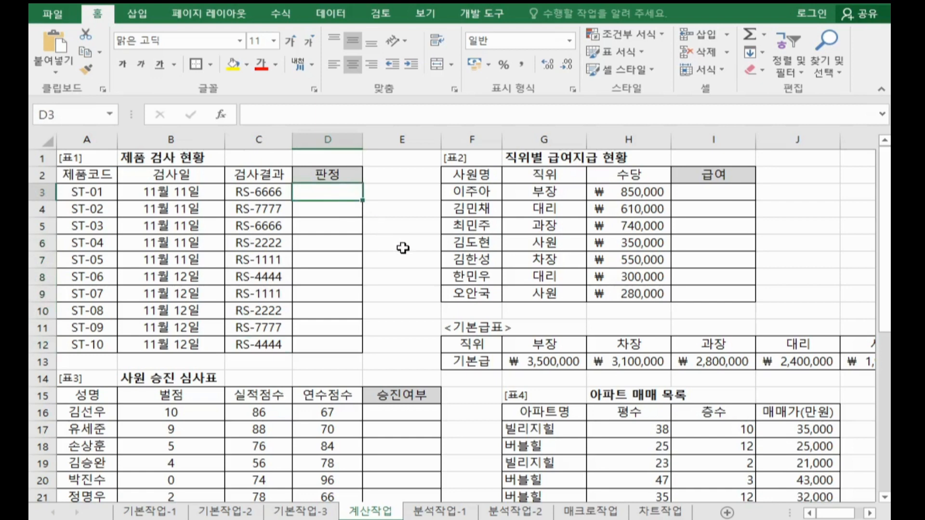
{"action": "type", "text": "="}
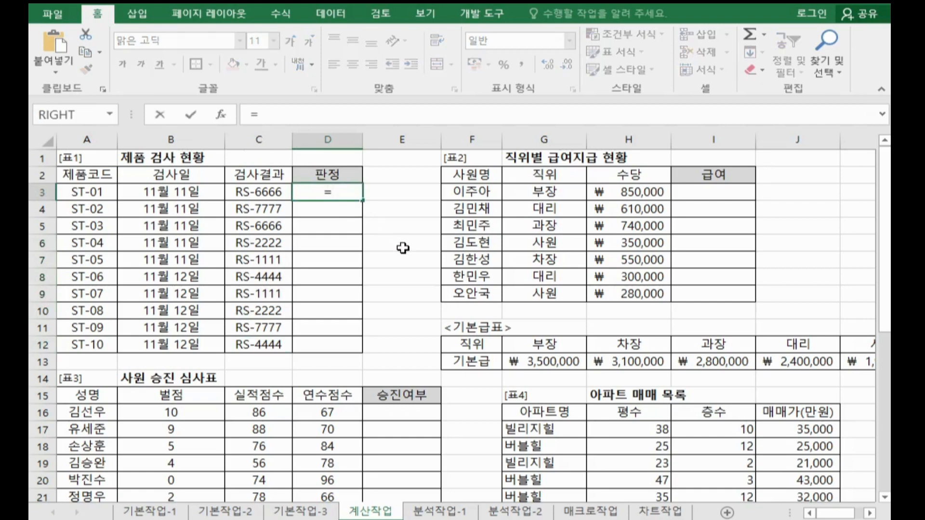
{"action": "type", "text": "ㅡ"}
{"action": "key", "text": "BackSpace"}
{"action": "type", "text": "m"}
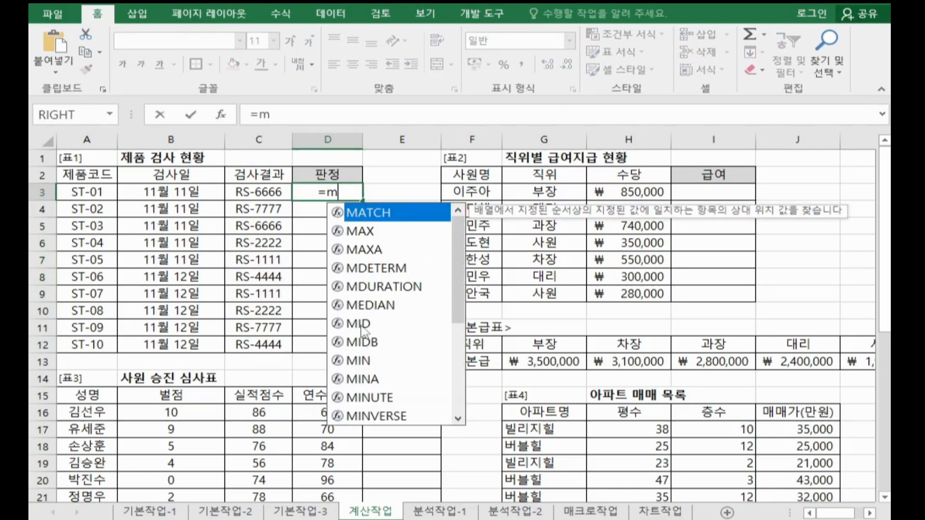
{"action": "double_click", "coordinate": [367, 324]}
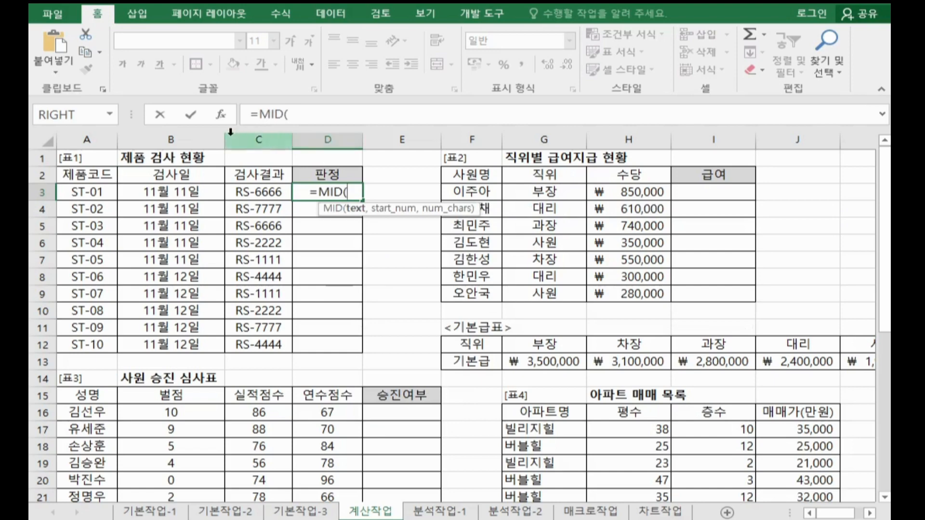
{"action": "left_click", "coordinate": [221, 117]}
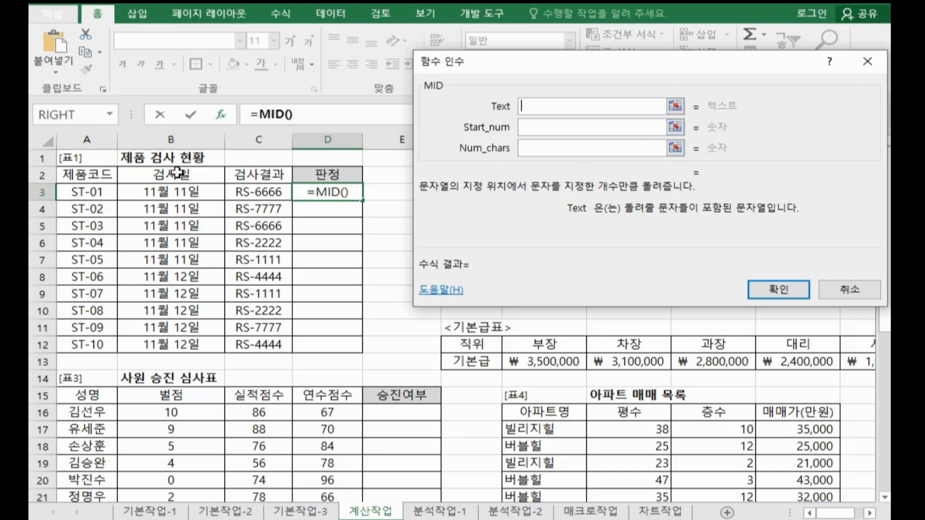
Step: Set the MID arguments to Text C3, Start_num 4 and Num_chars 1, and confirm the formula
{"action": "left_click", "coordinate": [260, 195]}
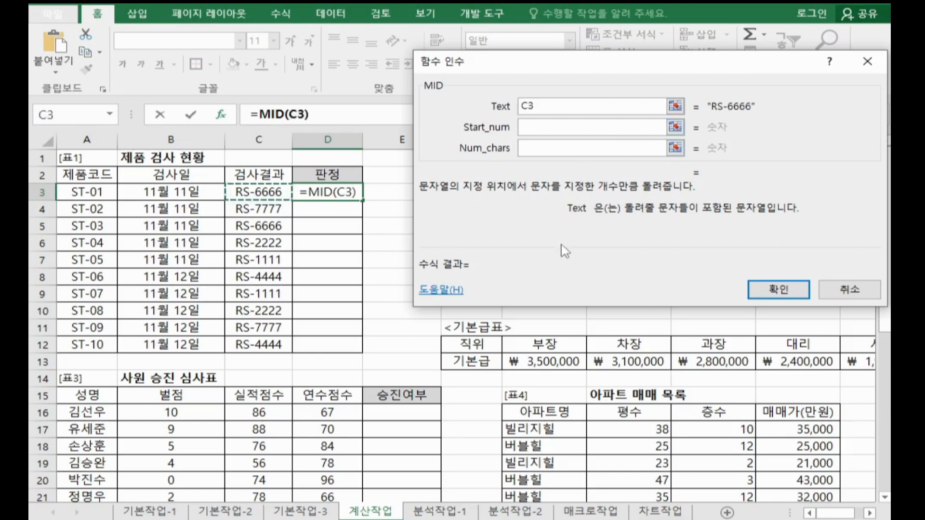
{"action": "left_click", "coordinate": [541, 128]}
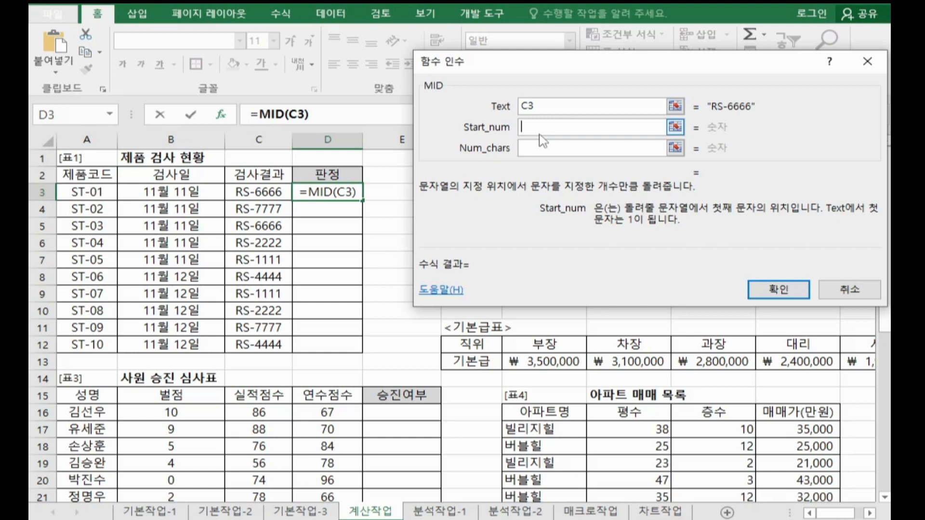
{"action": "type", "text": "4"}
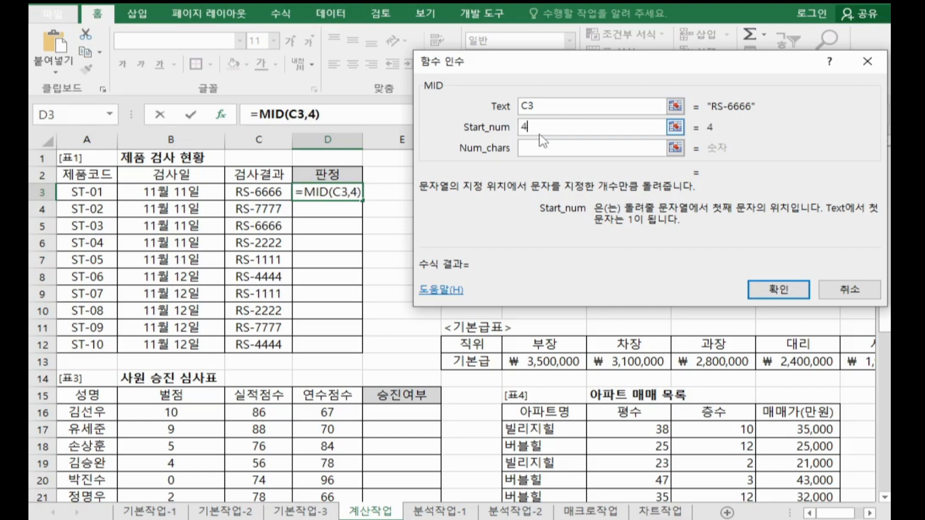
{"action": "left_click", "coordinate": [542, 148]}
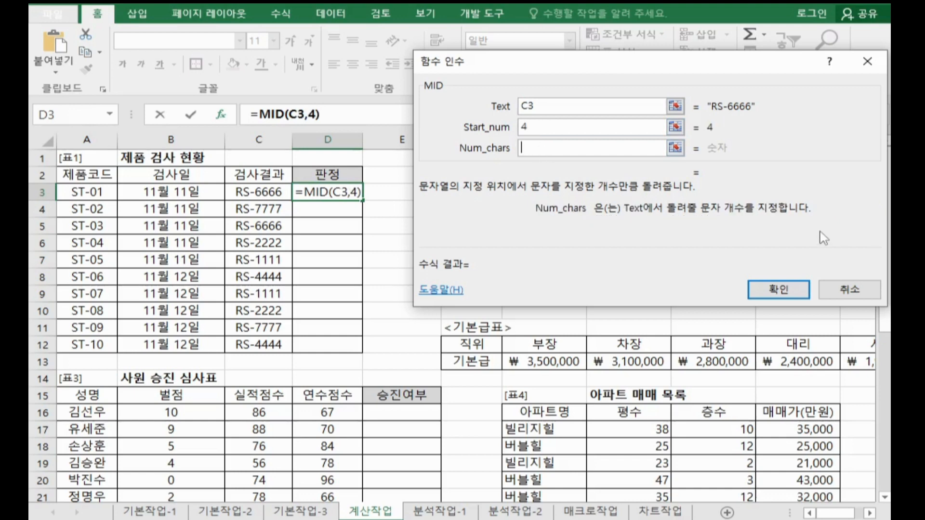
{"action": "type", "text": "1"}
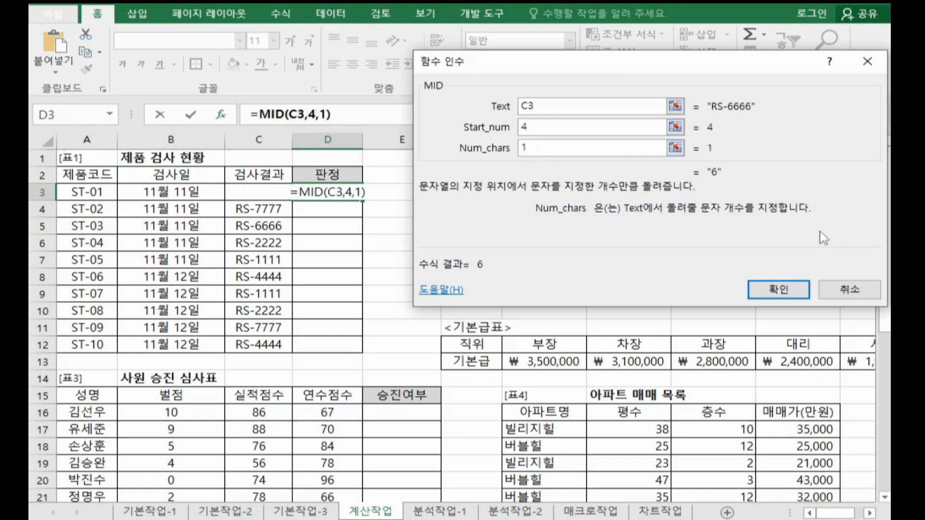
{"action": "left_click", "coordinate": [772, 290]}
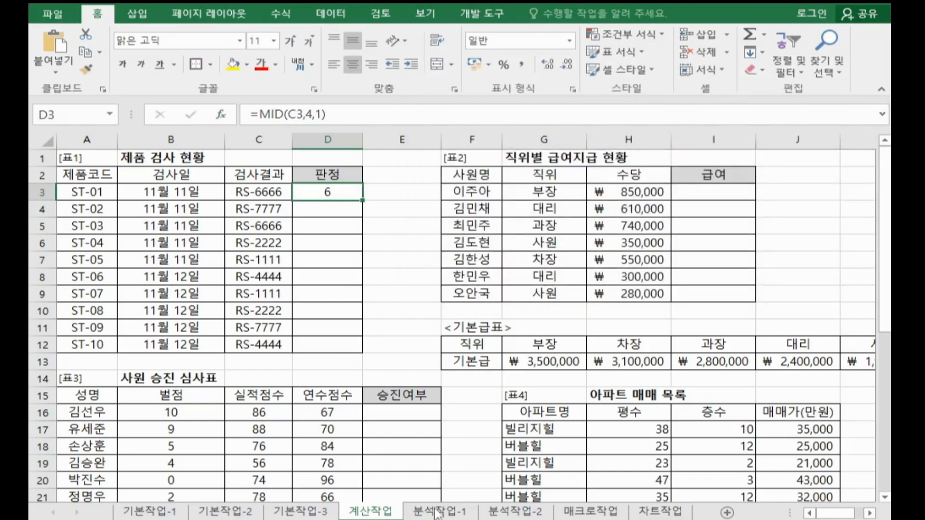
Step: Switch to Notepad and add the syntax note =choose(인덱스번호,값1,값2,.......) on the line below the MID note
{"action": "key", "text": "alt+Tab"}
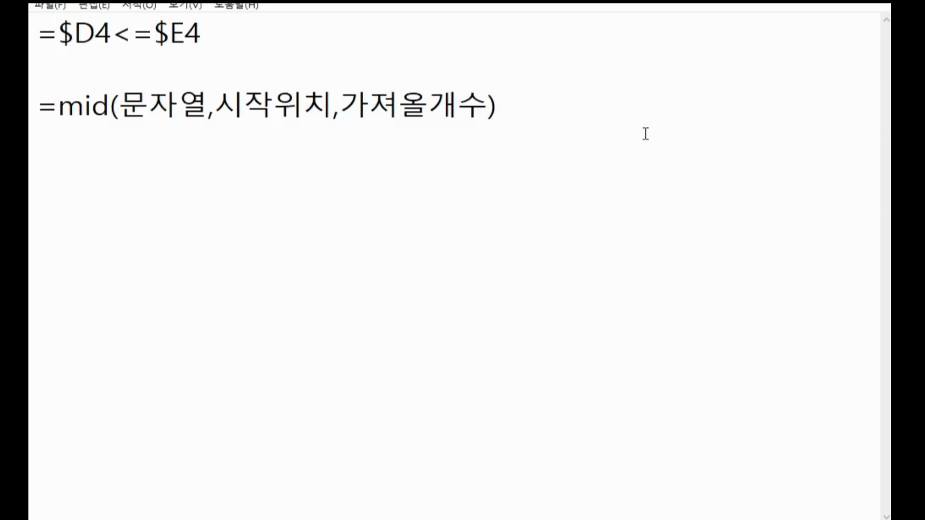
{"action": "key", "text": "Return"}
{"action": "type", "text": "=ch"}
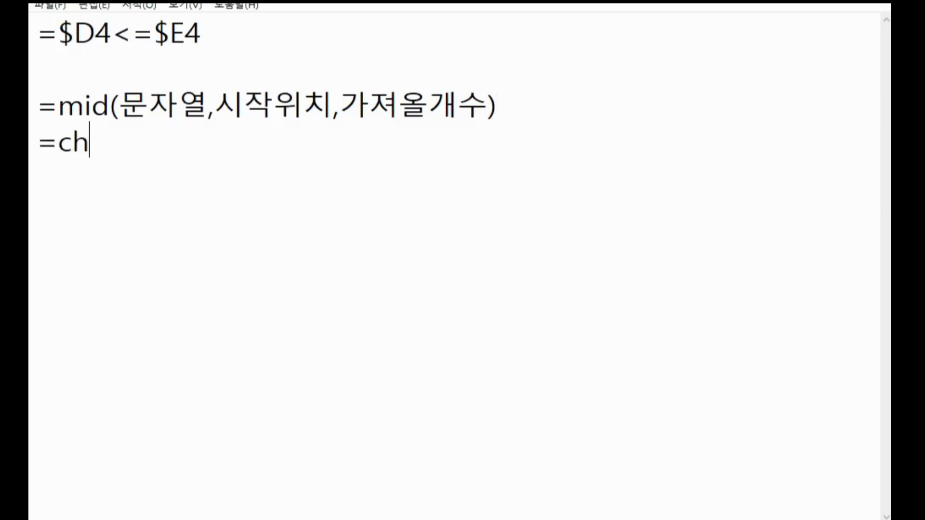
{"action": "type", "text": "oose("}
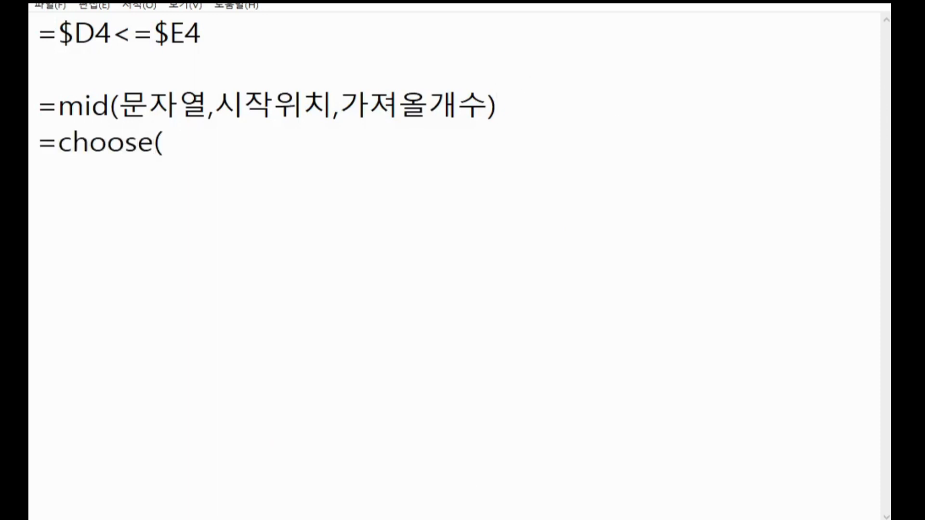
{"action": "type", "text": "인덱스"}
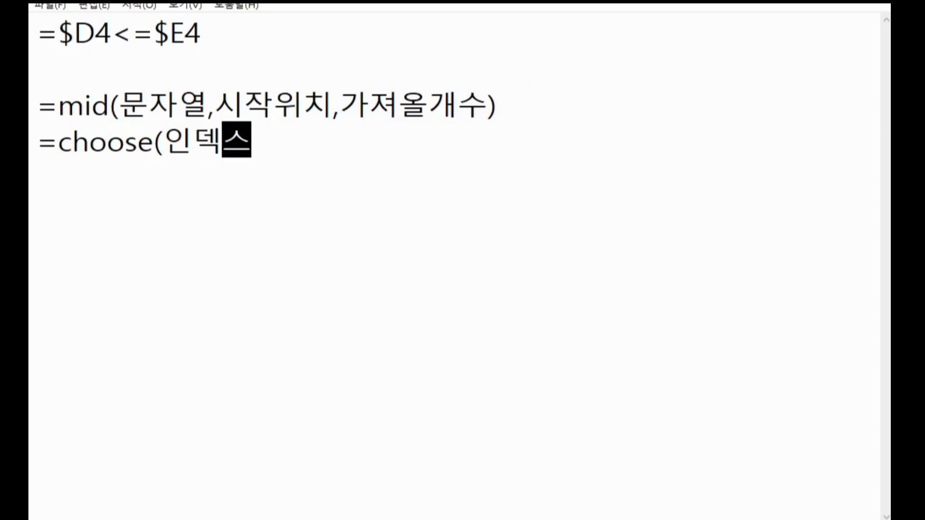
{"action": "type", "text": "번호,값1"}
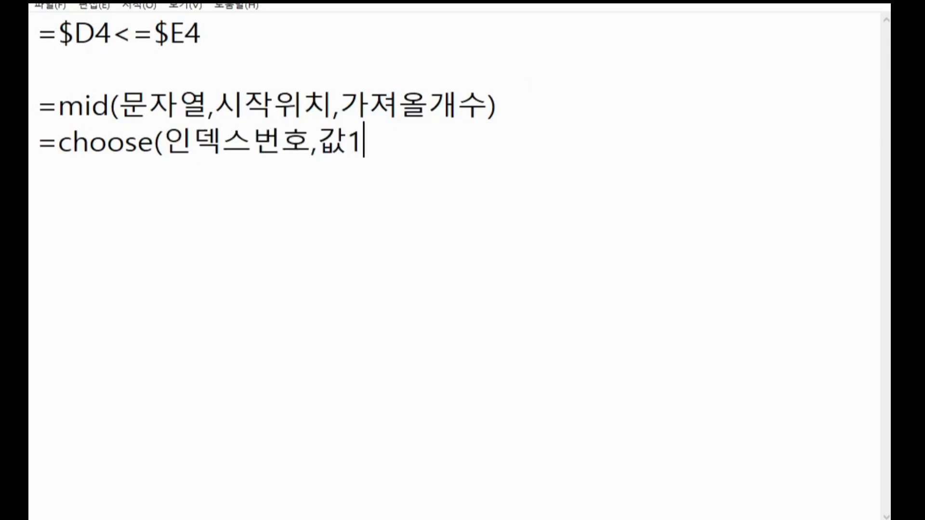
{"action": "type", "text": ",값2,.......)"}
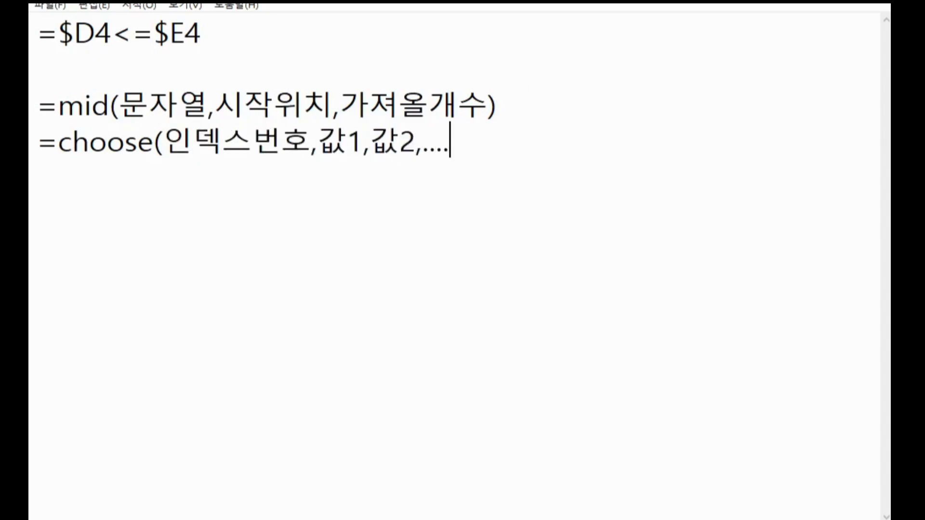
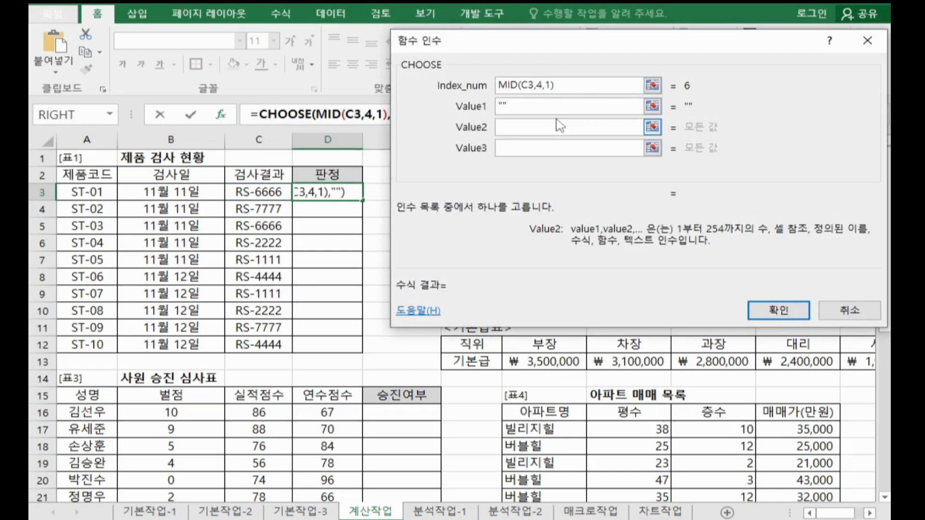
Step: Set the CHOOSE arguments Value2, Value3 and Value4 to empty strings ("") and confirm the formula
{"action": "type", "text": "\"\""}
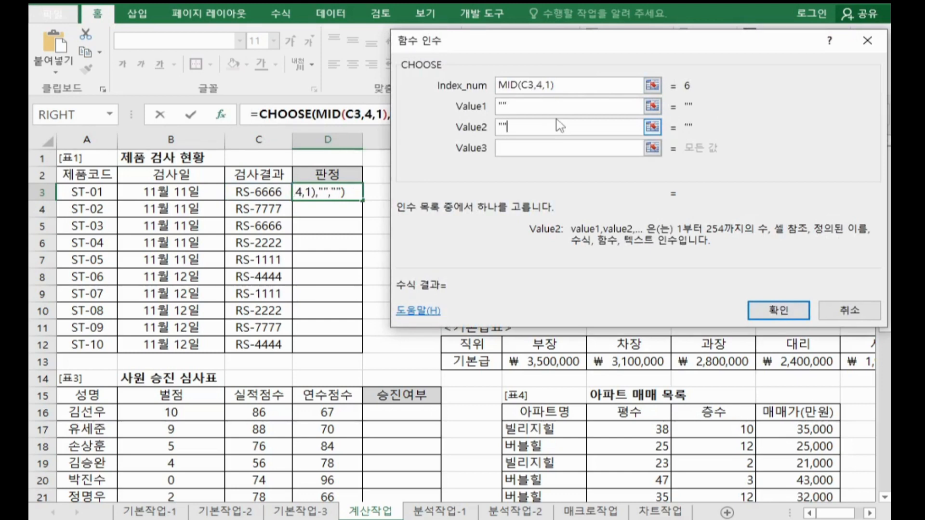
{"action": "key", "text": "Tab"}
{"action": "type", "text": "\"\""}
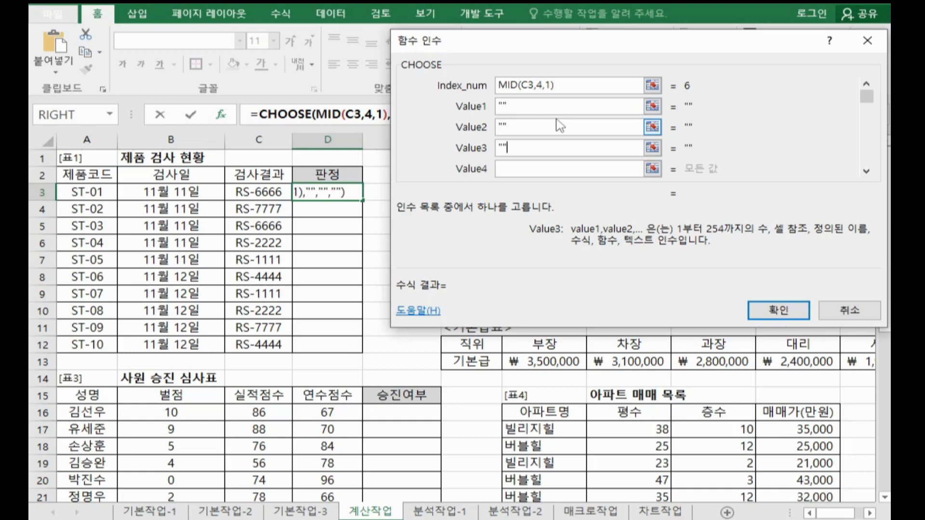
{"action": "key", "text": "Tab"}
{"action": "type", "text": "\"\""}
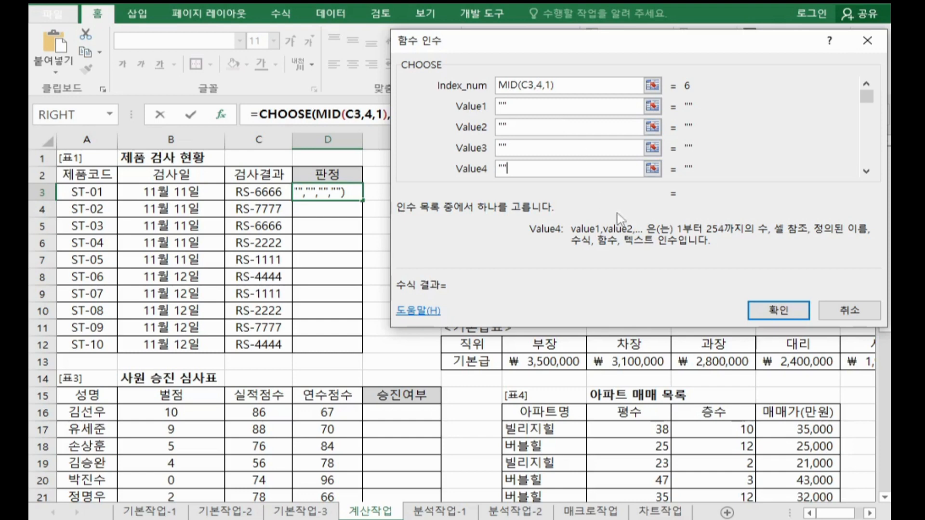
{"action": "left_click", "coordinate": [776, 311]}
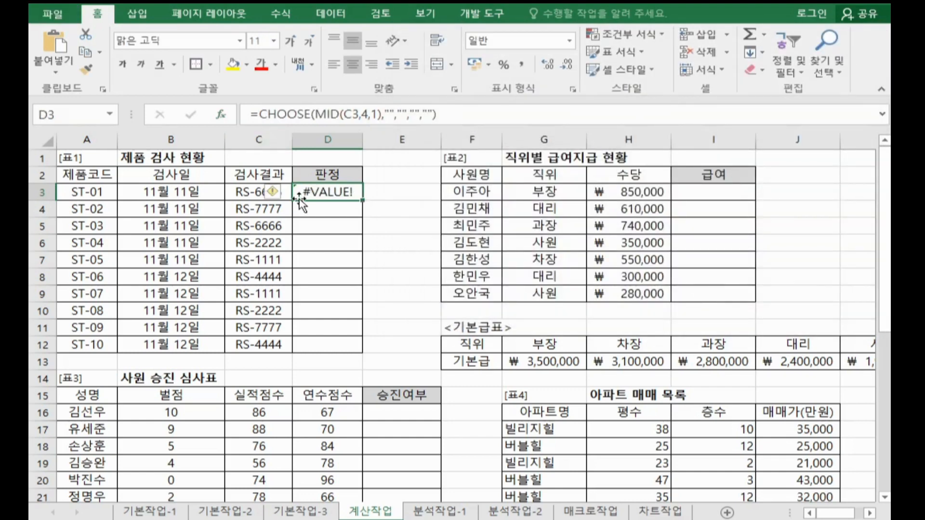
Step: Wrap the CHOOSE formula in D3 in an IFERROR function and open its function arguments dialog
{"action": "left_click", "coordinate": [259, 114]}
{"action": "type", "text": "i"}
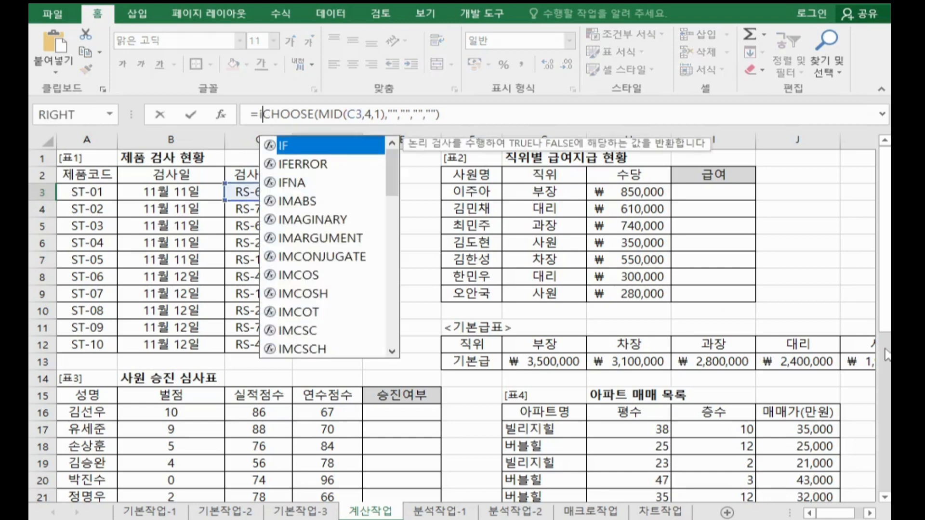
{"action": "key", "text": "Down"}
{"action": "key", "text": "Tab"}
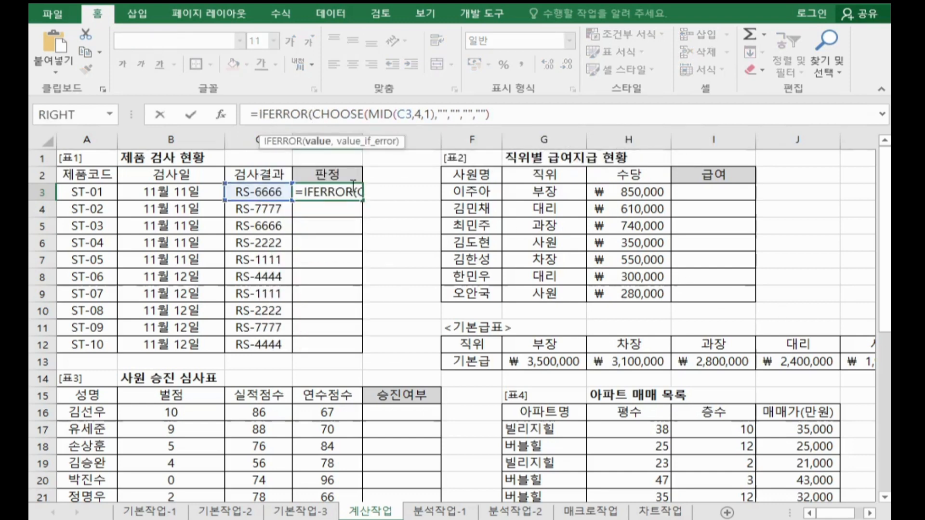
{"action": "left_click", "coordinate": [221, 114]}
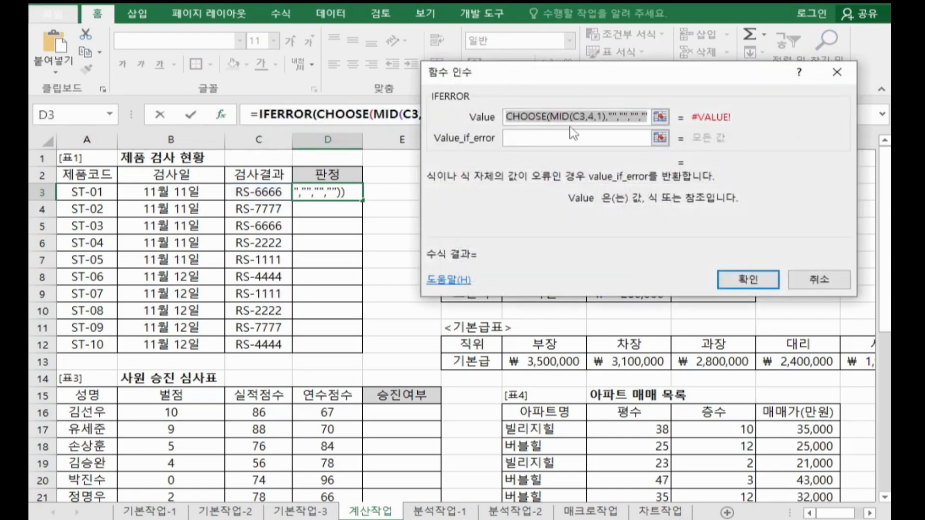
{"action": "left_click_drag", "start_coordinate": [588, 80], "coordinate": [625, 48]}
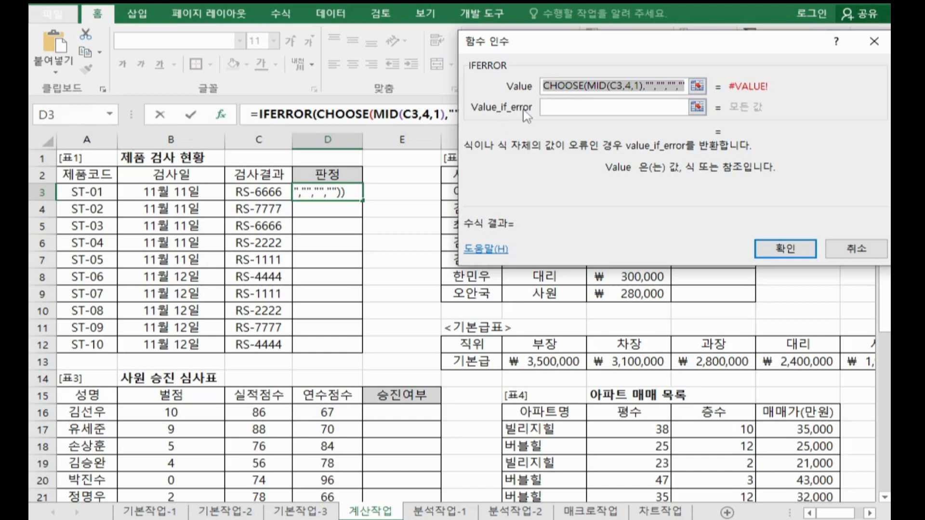
Step: Set the IFERROR Value_if_error to 불량, confirm, and fill the formula down the 판정 column to D12
{"action": "left_click", "coordinate": [582, 108]}
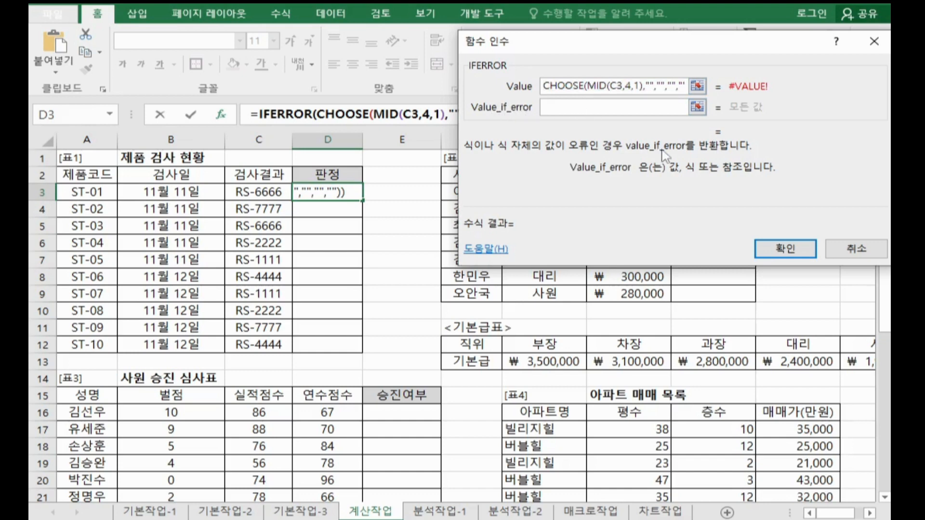
{"action": "type", "text": "qjf"}
{"action": "key", "text": "BackSpace"}
{"action": "key", "text": "BackSpace"}
{"action": "key", "text": "BackSpace"}
{"action": "key", "text": "Hangul"}
{"action": "type", "text": "ㅂㅜㄹㄹㅑㅇ"}
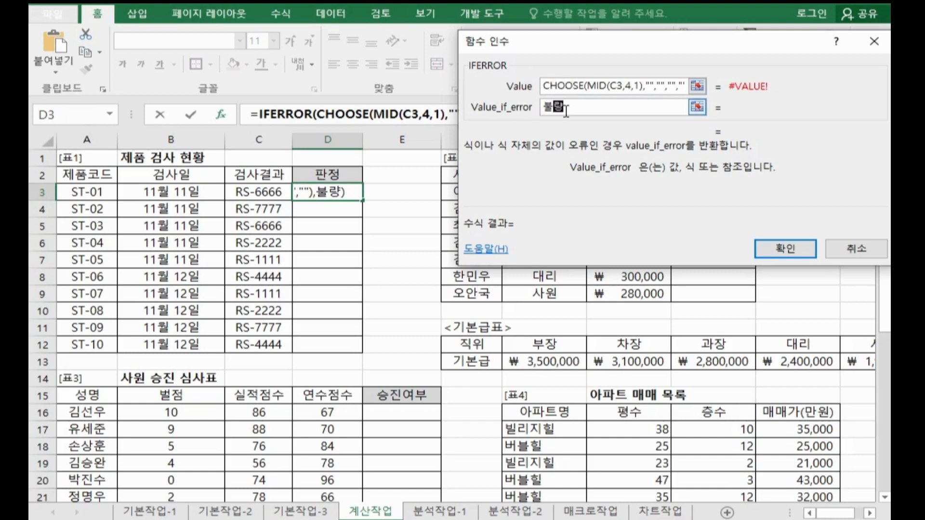
{"action": "left_click", "coordinate": [760, 250]}
{"action": "double_click", "coordinate": [362, 200]}
Step: Copy the complete IFERROR formula from D3 into Notepad, leaving a blank line below the choose syntax note
{"action": "left_click", "coordinate": [353, 196]}
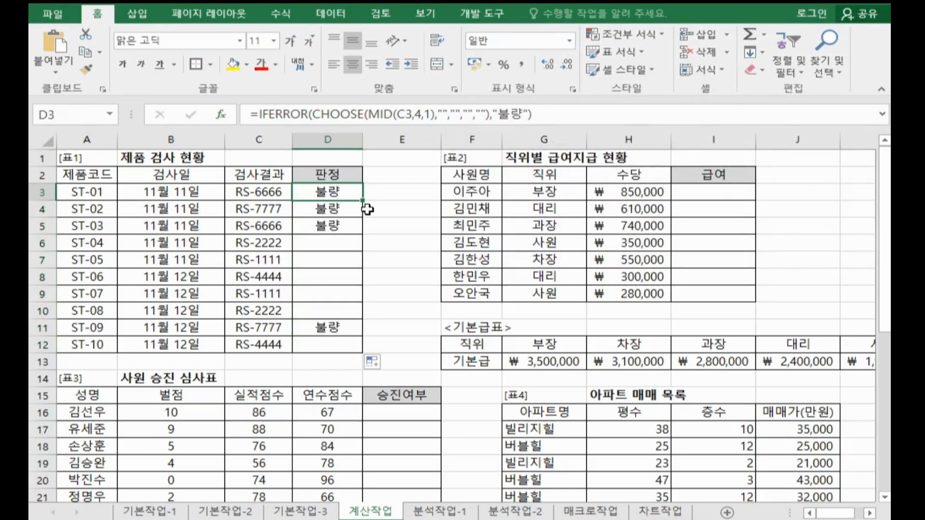
{"action": "triple_click", "coordinate": [574, 114]}
{"action": "key", "text": "ctrl+c"}
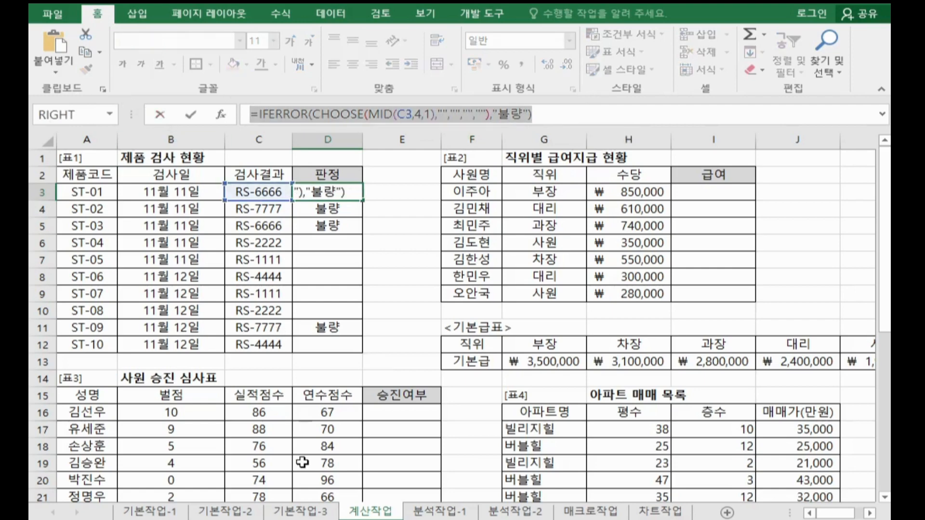
{"action": "left_click", "coordinate": [367, 519]}
{"action": "left_click", "coordinate": [109, 204]}
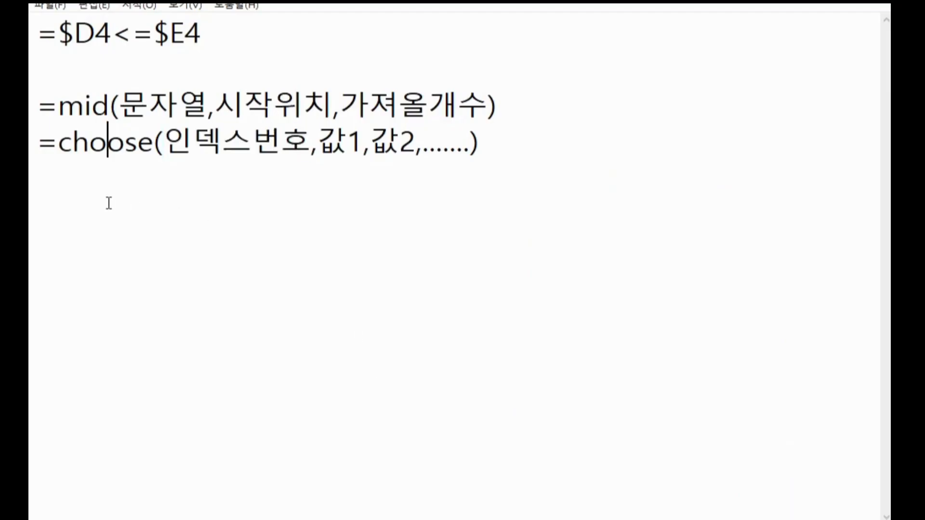
{"action": "left_click", "coordinate": [495, 160]}
{"action": "key", "text": "Return"}
{"action": "key", "text": "Return"}
{"action": "key", "text": "ctrl+v"}
{"action": "key", "text": "Return"}
{"action": "key", "text": "Return"}
{"action": "key", "text": "Return"}
{"action": "key", "text": "Return"}
{"action": "key", "text": "Return"}
{"action": "key", "text": "Return"}
{"action": "key", "text": "Return"}
{"action": "key", "text": "Return"}
{"action": "key", "text": "Return"}
{"action": "key", "text": "Return"}
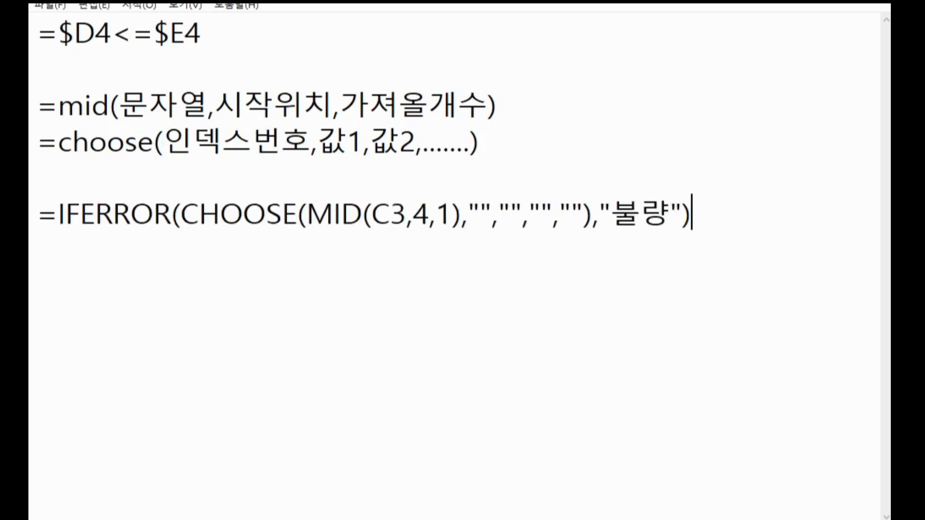
{"action": "key", "text": "Return"}
{"action": "key", "text": "Return"}
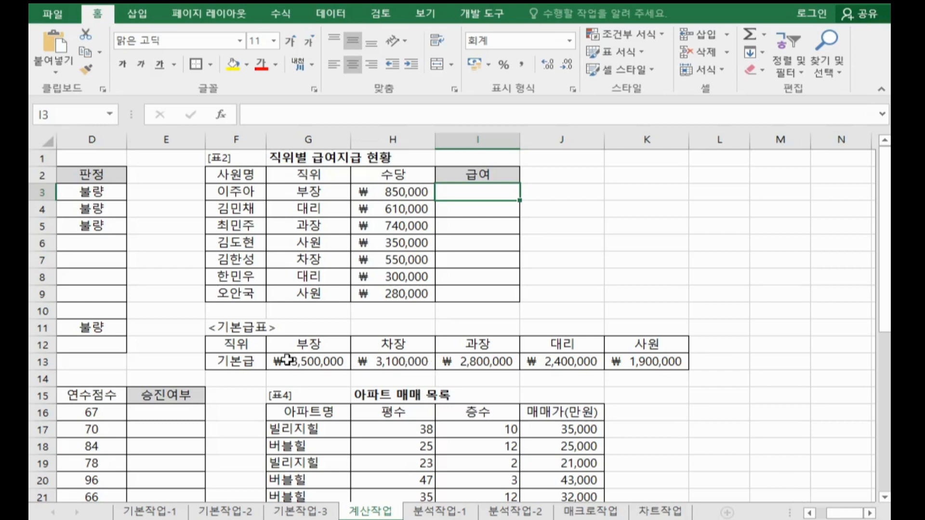
Step: Examine how the 직위 and 수당 values in 표2 relate to the 직위 and 기본급 rows of the 기본급표
{"action": "left_click_drag", "start_coordinate": [288, 359], "coordinate": [648, 361]}
{"action": "left_click", "coordinate": [408, 193], "text": "ctrl"}
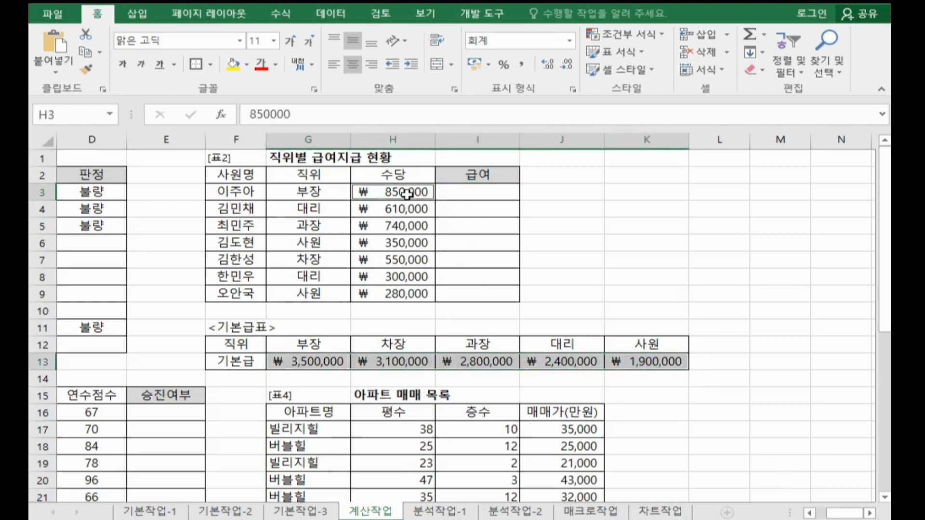
{"action": "left_click", "coordinate": [325, 191]}
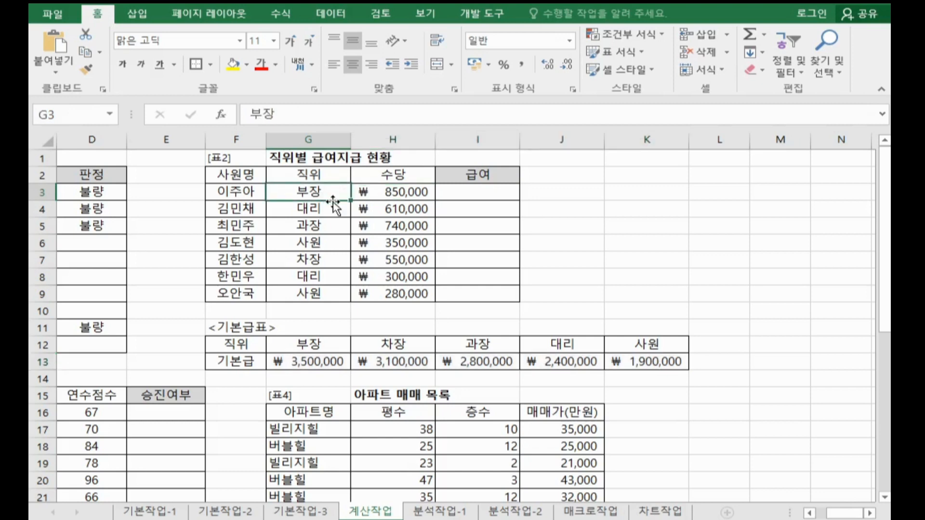
{"action": "left_click", "coordinate": [309, 350], "text": "ctrl"}
{"action": "mouse_move", "coordinate": [309, 352]}
{"action": "left_mouse_down"}
{"action": "mouse_move", "coordinate": [596, 378]}
{"action": "mouse_move", "coordinate": [656, 367]}
{"action": "left_mouse_up"}
{"action": "left_click_drag", "start_coordinate": [328, 345], "coordinate": [636, 345]}
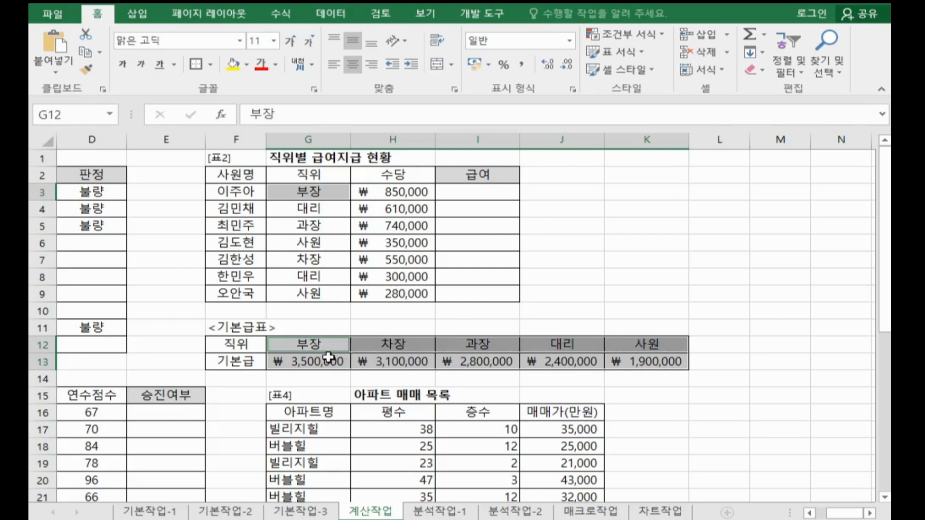
{"action": "left_click", "coordinate": [324, 360], "text": "ctrl"}
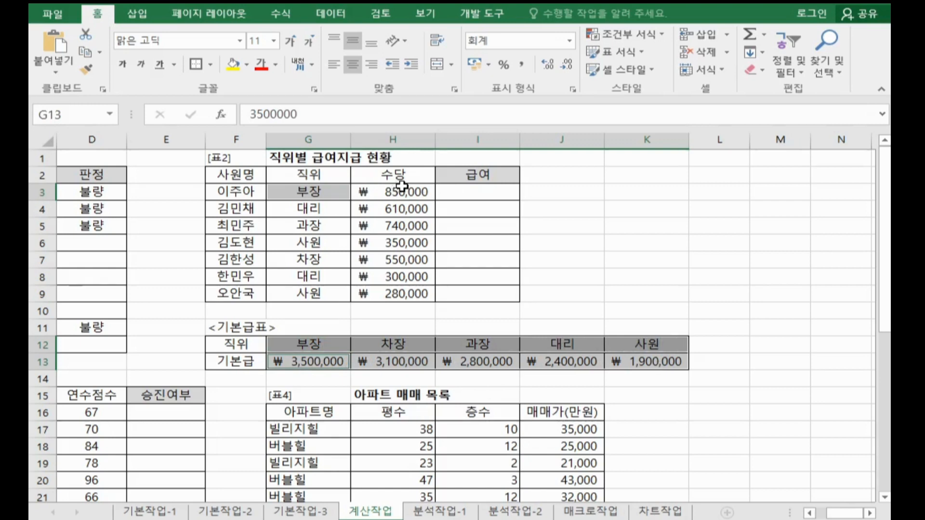
Step: Start an HLOOKUP formula in cell I3 of the 급여 column and open its function arguments dialog
{"action": "left_click", "coordinate": [469, 194]}
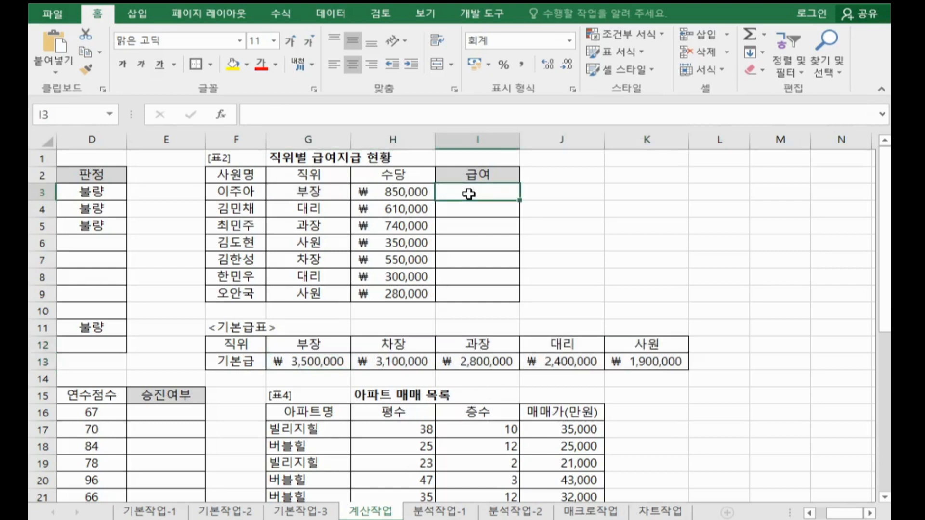
{"action": "type", "text": "="}
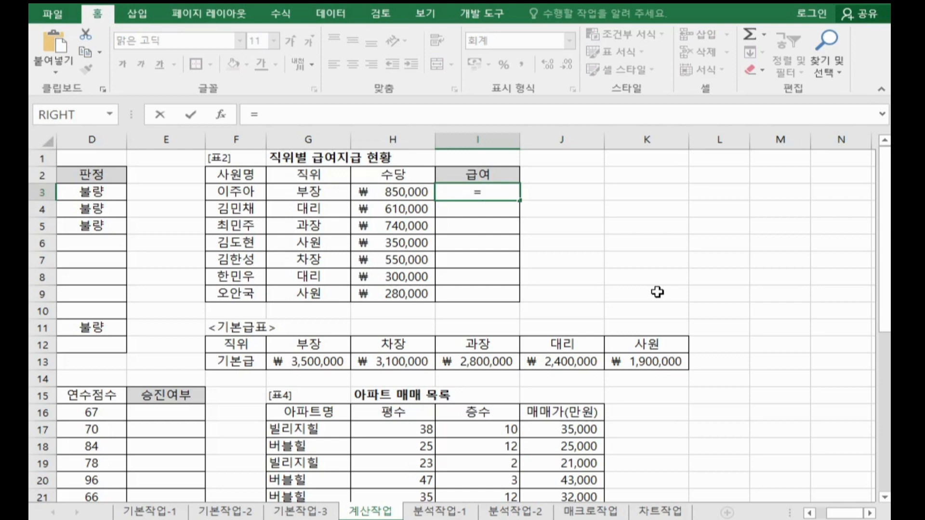
{"action": "type", "text": "ㅗ"}
{"action": "key", "text": "BackSpace"}
{"action": "type", "text": "hl"}
{"action": "key", "text": "Tab"}
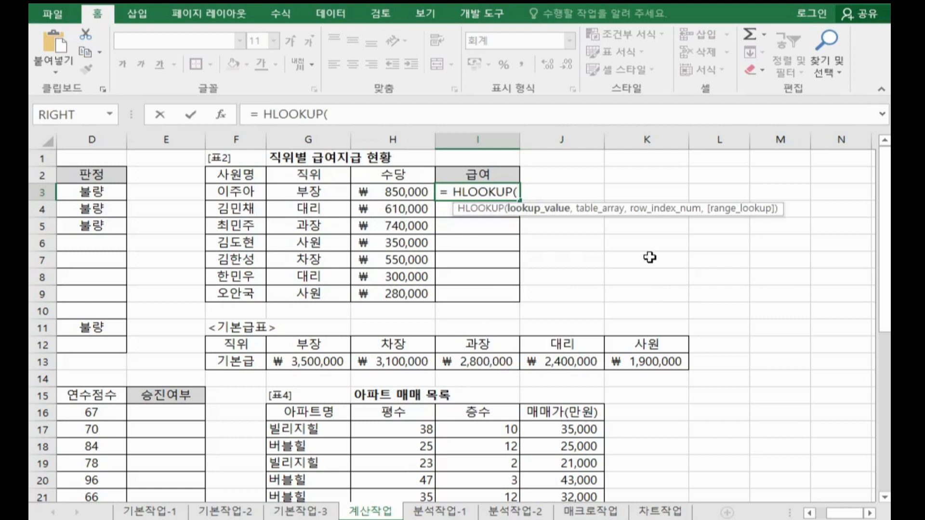
{"action": "left_click", "coordinate": [221, 116]}
{"action": "left_click_drag", "start_coordinate": [535, 36], "coordinate": [676, 51]}
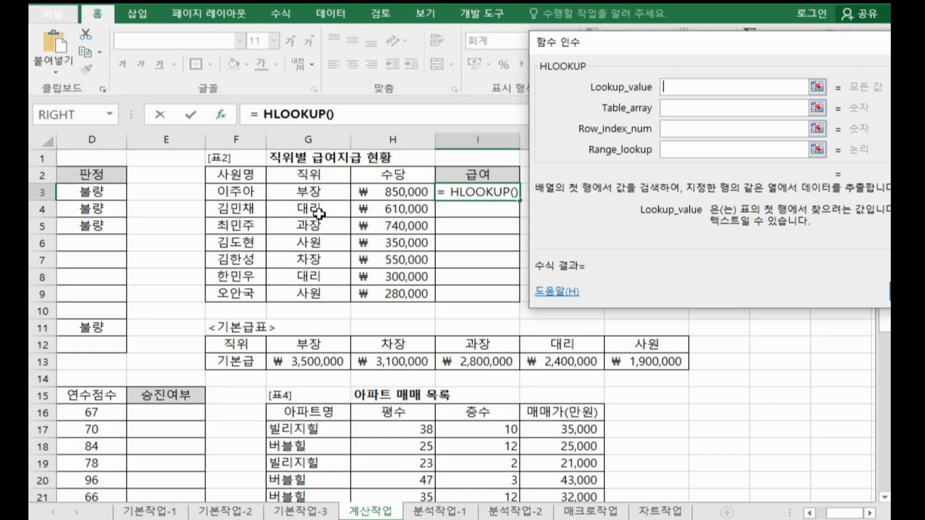
Step: Set the HLOOKUP arguments to Lookup_value G3, Table_array $G$12:$K$13, Row_index_num 2 and Range_lookup 0, and confirm the formula
{"action": "left_click", "coordinate": [329, 189]}
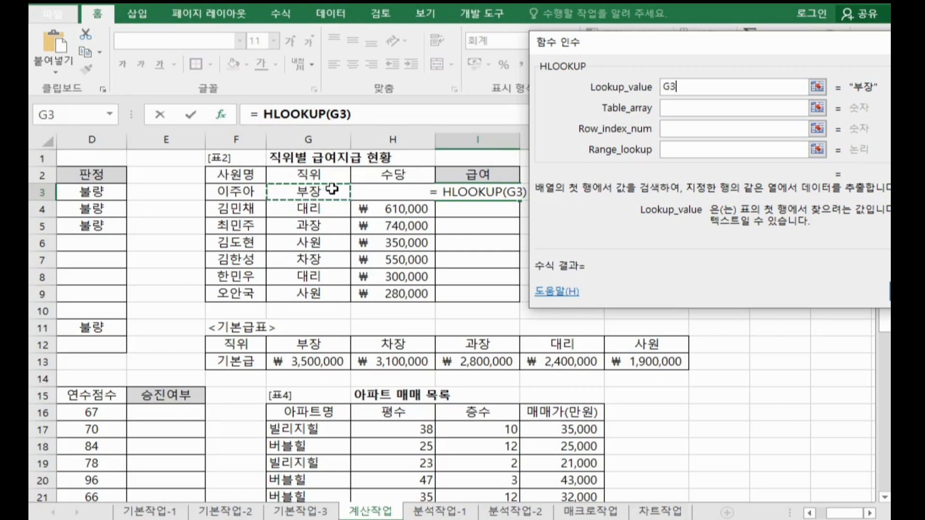
{"action": "left_click", "coordinate": [668, 108]}
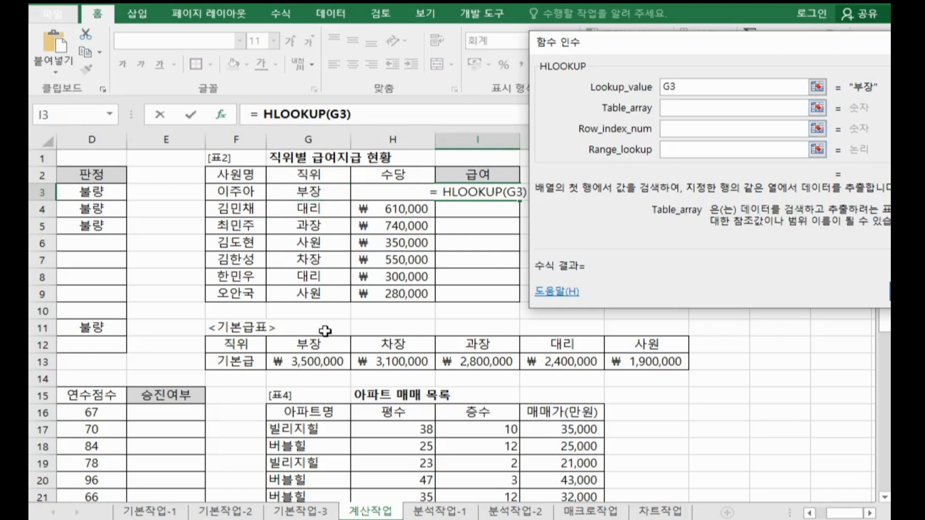
{"action": "left_click_drag", "start_coordinate": [313, 344], "coordinate": [635, 357]}
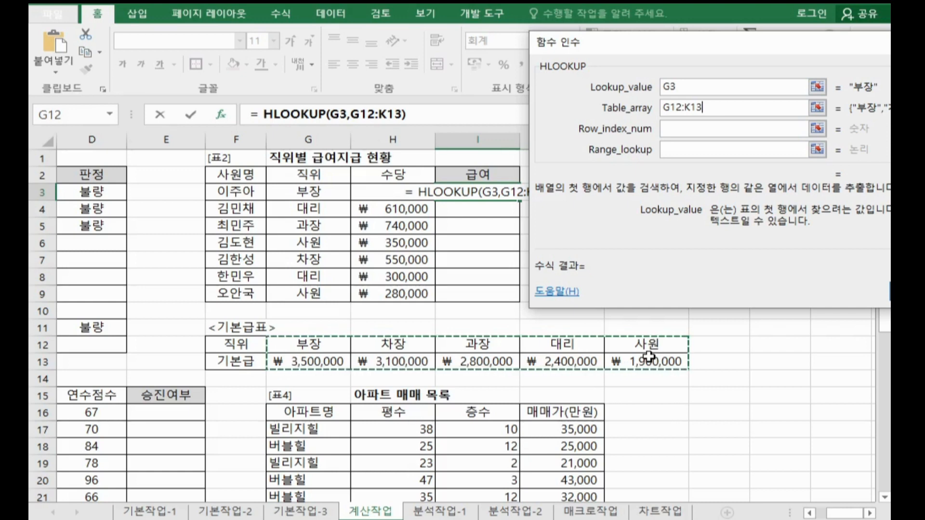
{"action": "key", "text": "F4"}
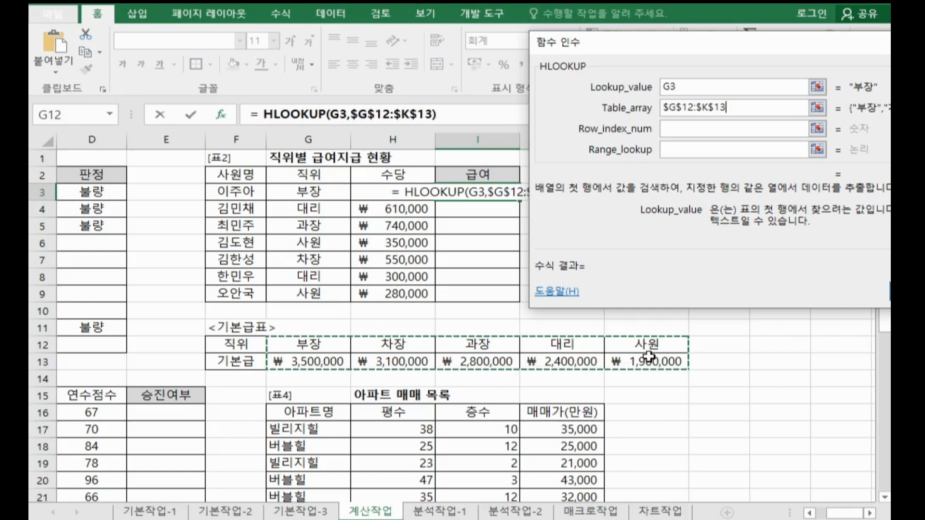
{"action": "left_click", "coordinate": [694, 129]}
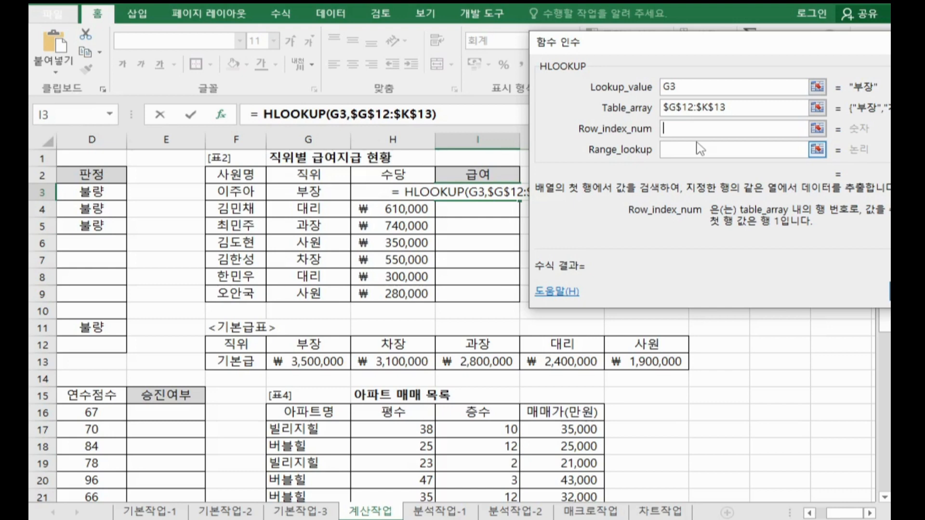
{"action": "type", "text": "2"}
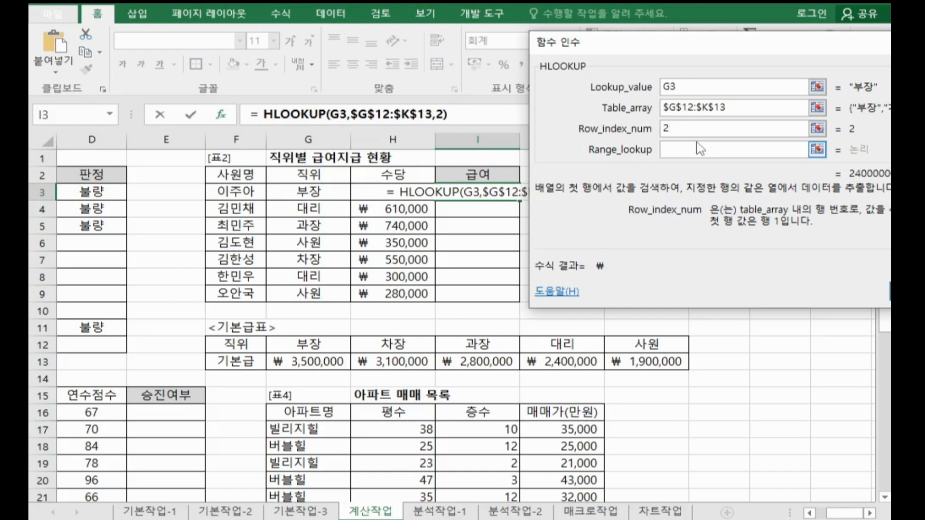
{"action": "left_click", "coordinate": [690, 152]}
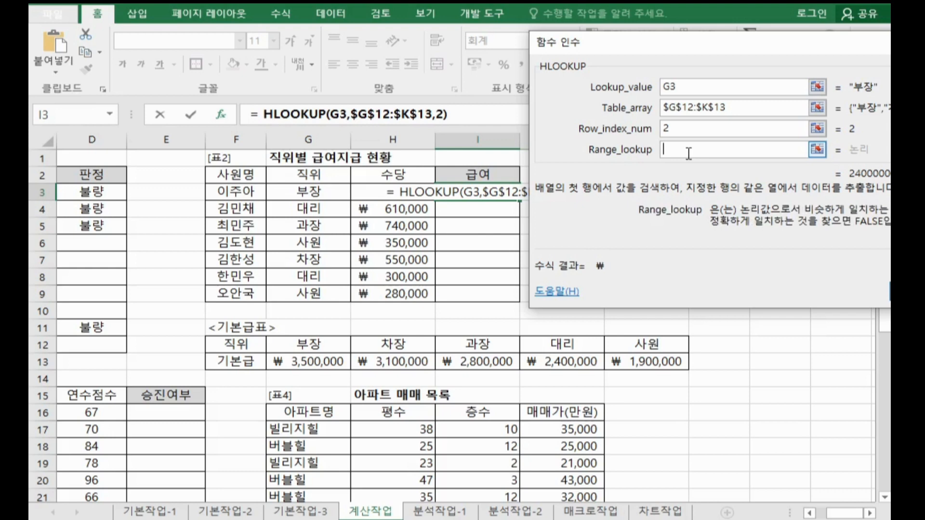
{"action": "type", "text": "0"}
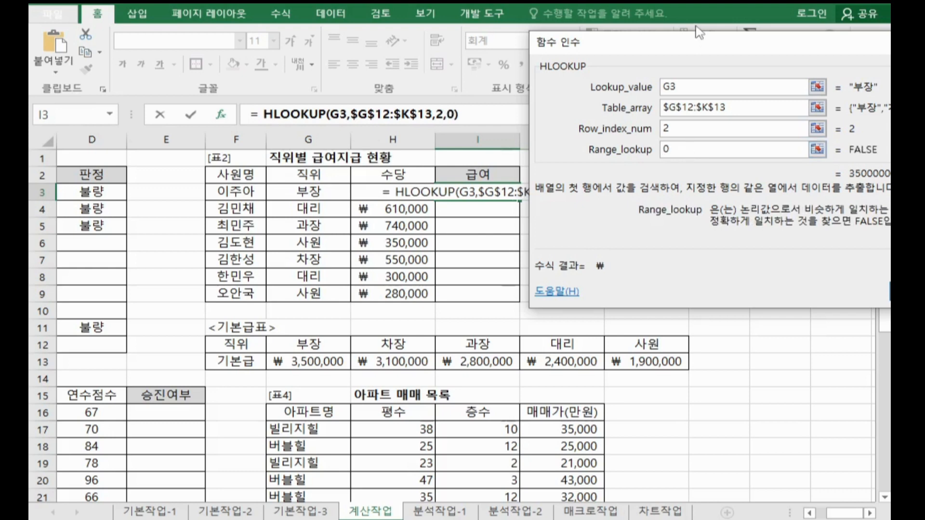
{"action": "left_click_drag", "start_coordinate": [694, 50], "coordinate": [477, 41]}
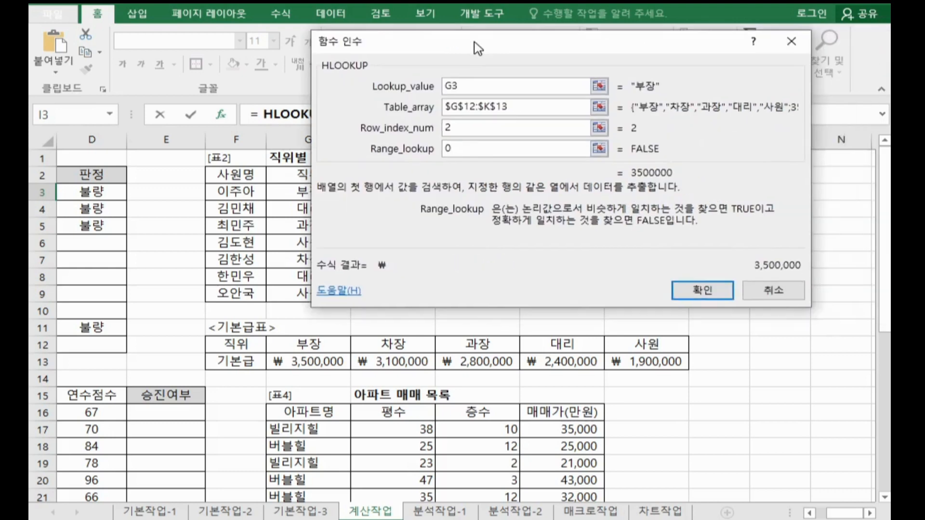
{"action": "left_click", "coordinate": [697, 297]}
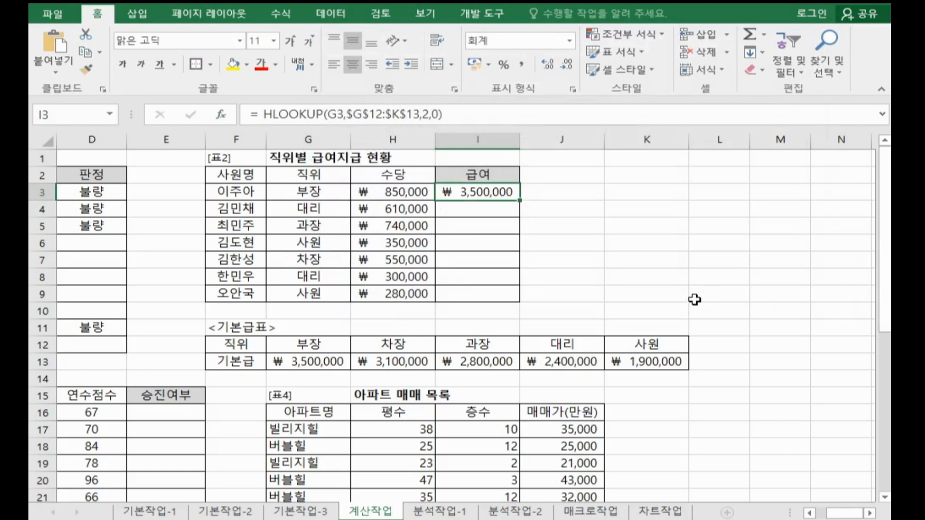
Step: Add the 수당 in H3 to the HLOOKUP formula in I3 and fill it down the 급여 column to I9
{"action": "left_click", "coordinate": [491, 117]}
{"action": "type", "text": "+"}
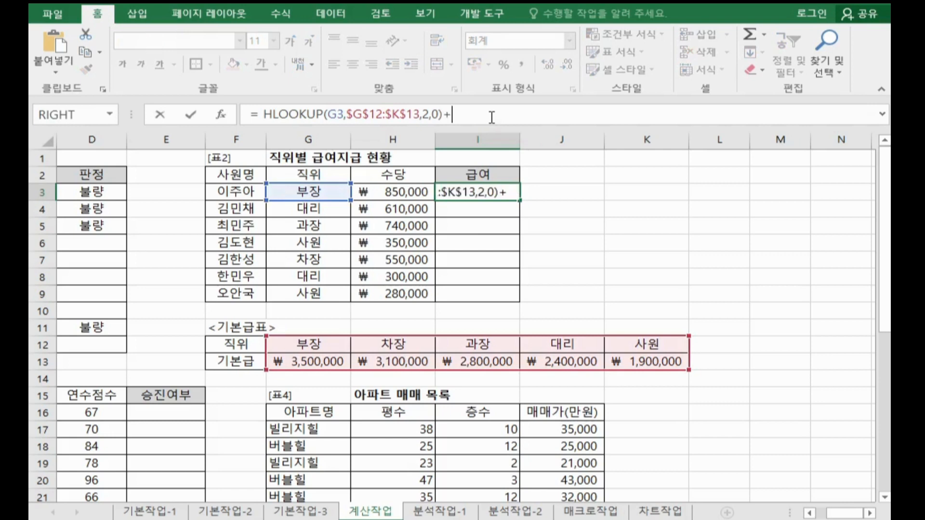
{"action": "left_click", "coordinate": [400, 190]}
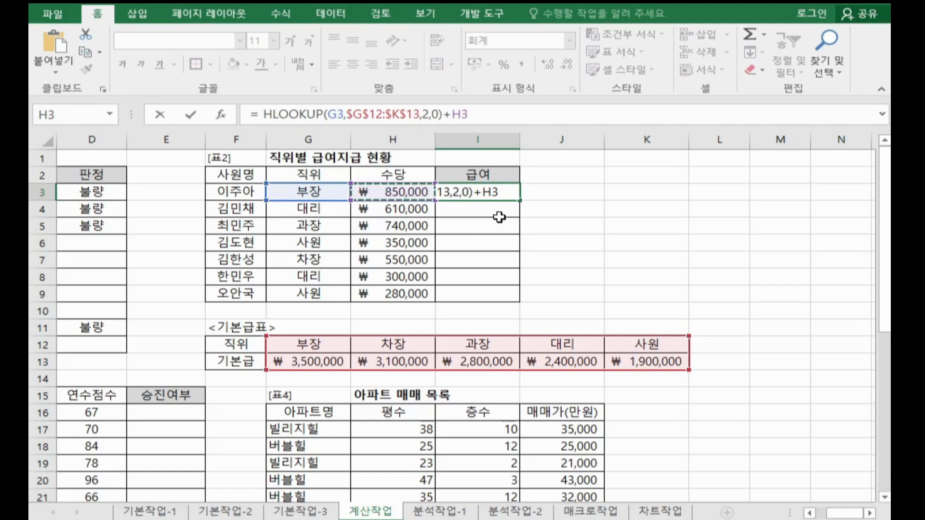
{"action": "key", "text": "Return"}
{"action": "left_click", "coordinate": [510, 191]}
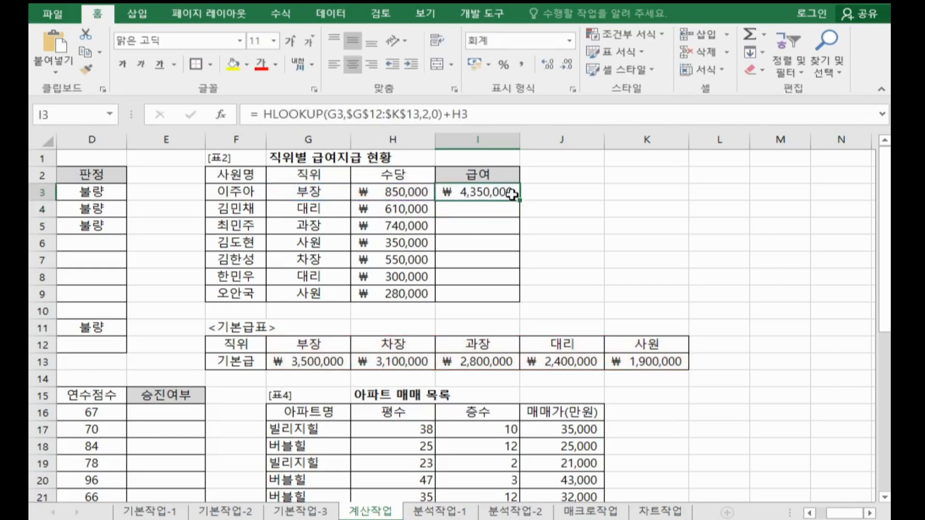
{"action": "double_click", "coordinate": [518, 200]}
Step: Copy the complete HLOOKUP formula from I3 into Notepad below the IFERROR formula and return to the workbook
{"action": "left_click", "coordinate": [506, 192]}
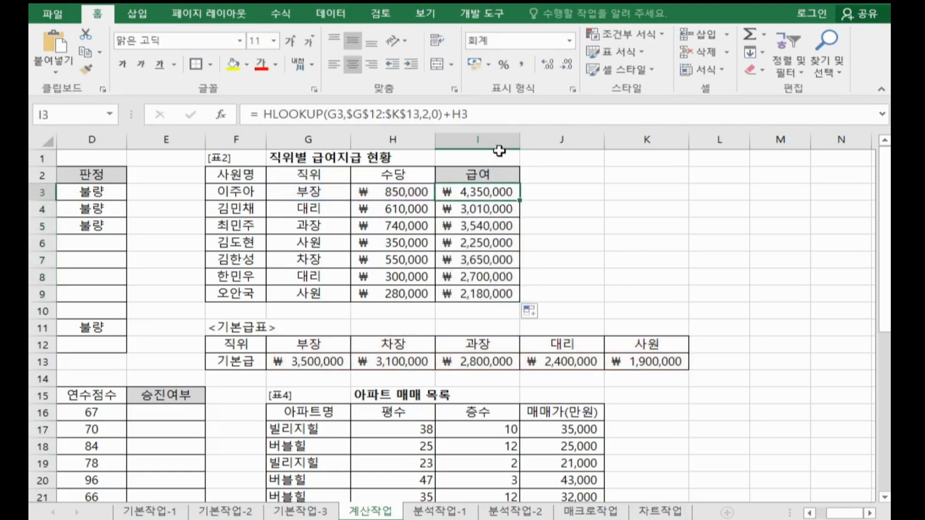
{"action": "left_click_drag", "start_coordinate": [501, 115], "coordinate": [50, 137]}
{"action": "key", "text": "ctrl+c"}
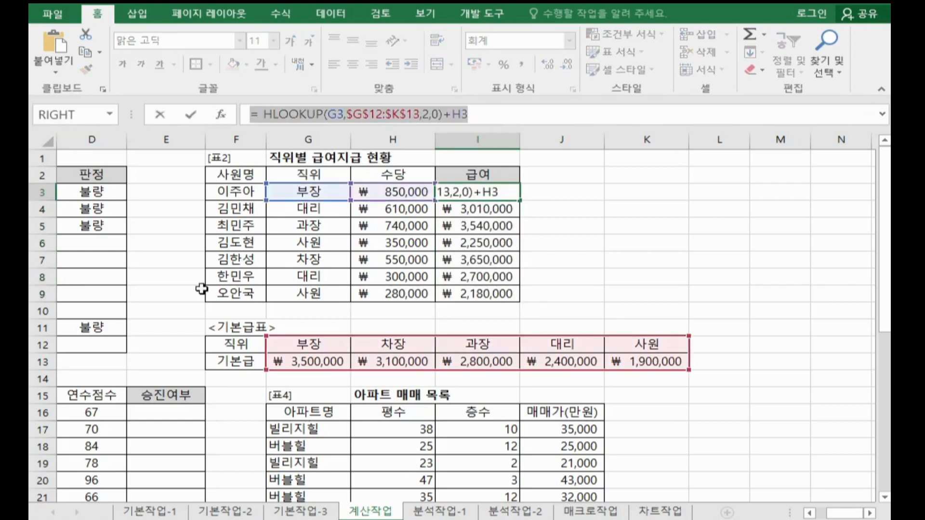
{"action": "key", "text": "alt+Tab"}
{"action": "left_click", "coordinate": [187, 133]}
{"action": "left_click", "coordinate": [114, 111]}
{"action": "key", "text": "ctrl+v"}
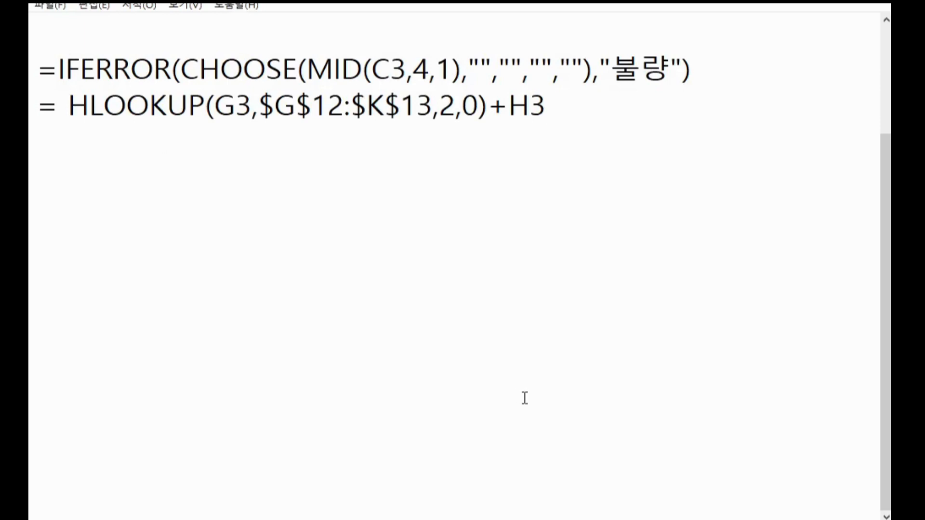
{"action": "key", "text": "alt+Tab"}
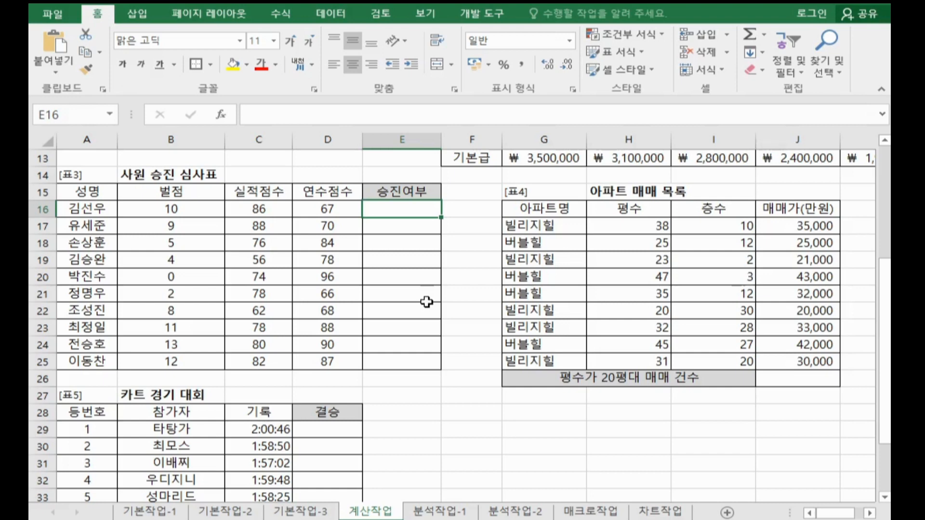
Step: Enter an AVERAGE formula over the 실적점수 and 연수점수 cells C16:D16 in cell E16 of 표3
{"action": "left_click_drag", "start_coordinate": [270, 212], "coordinate": [344, 211]}
{"action": "left_click", "coordinate": [407, 215], "text": "ctrl"}
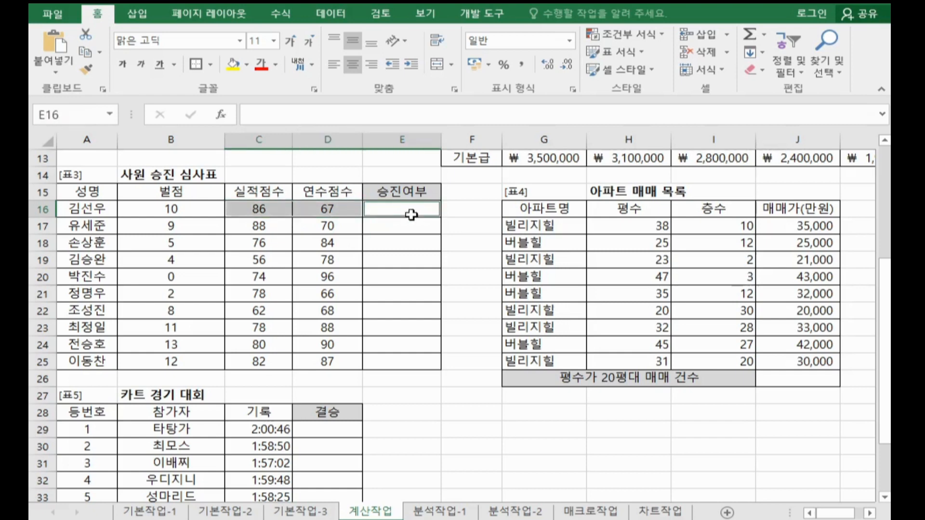
{"action": "left_click", "coordinate": [164, 205]}
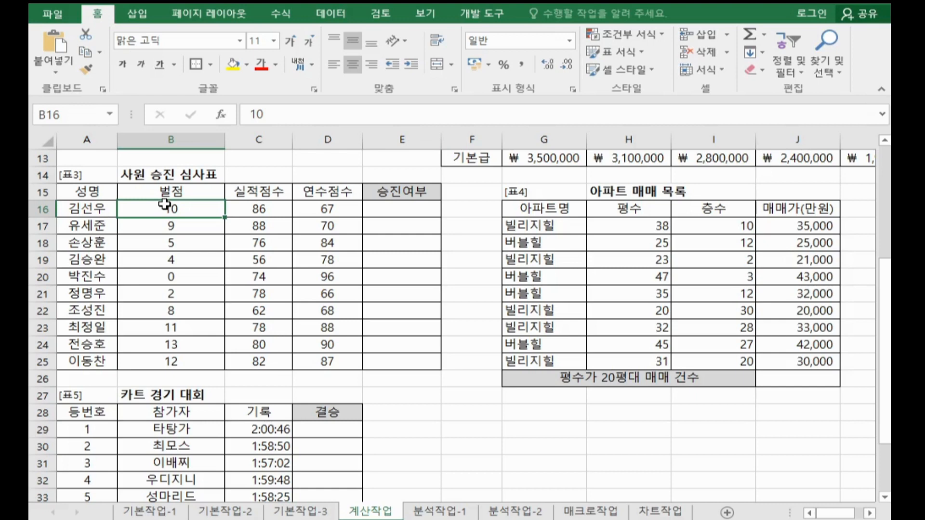
{"action": "left_click", "coordinate": [379, 206]}
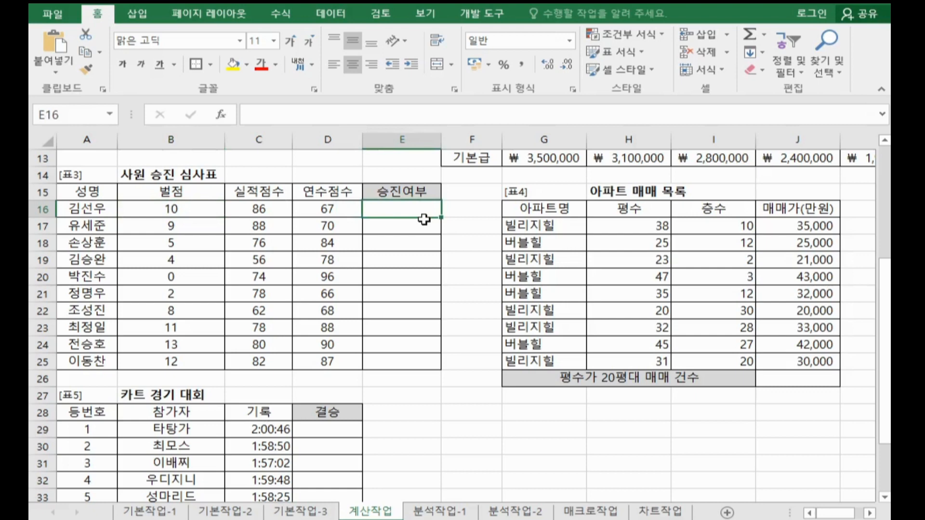
{"action": "type", "text": "=av"}
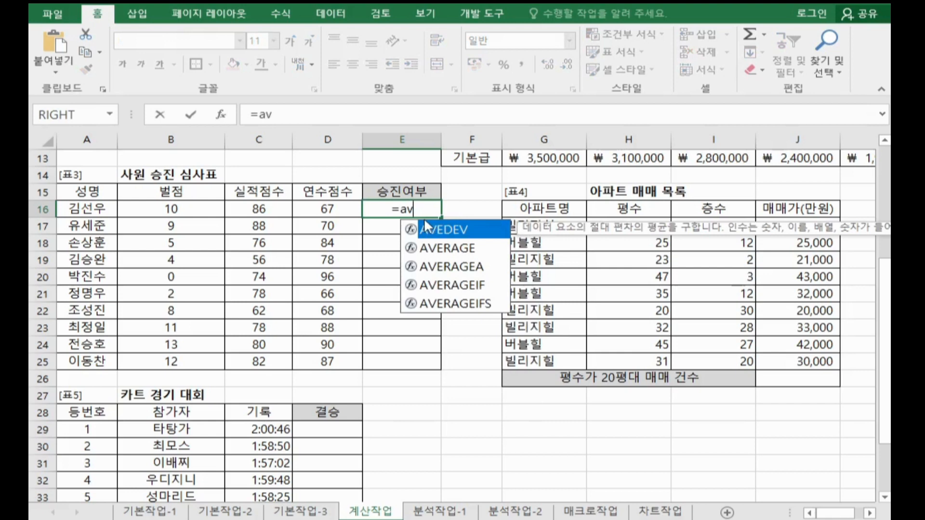
{"action": "double_click", "coordinate": [461, 247]}
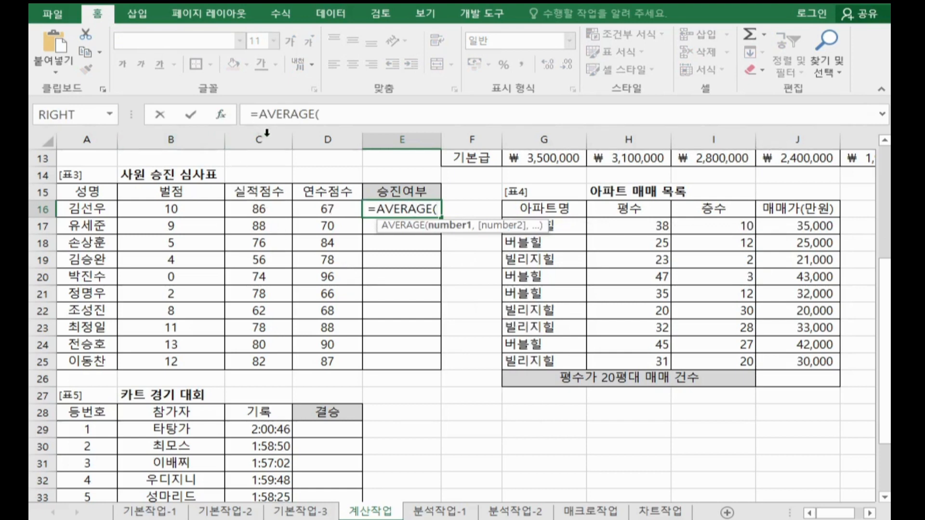
{"action": "left_click_drag", "start_coordinate": [269, 210], "coordinate": [311, 208]}
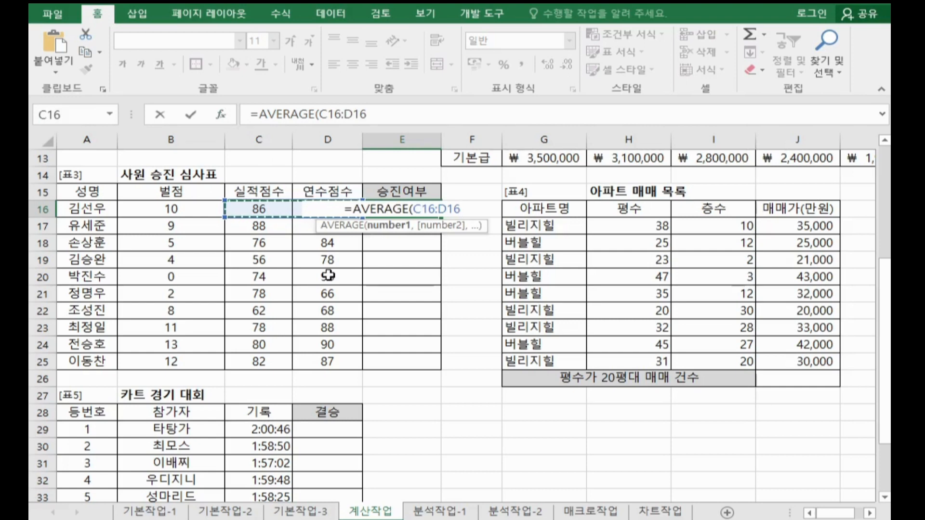
{"action": "key", "text": "Return"}
Step: Extend the AVERAGE formula in E16 with the comparison >=75
{"action": "left_click", "coordinate": [390, 209]}
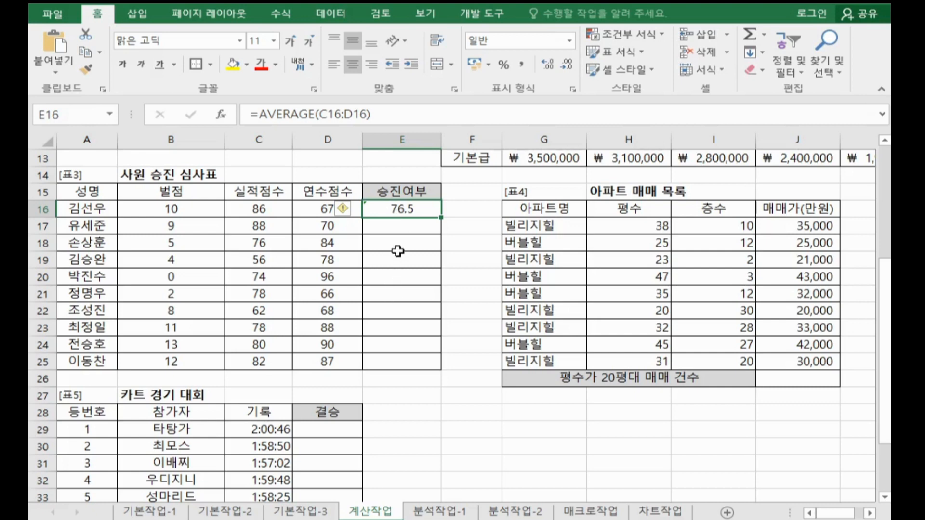
{"action": "left_click", "coordinate": [398, 114]}
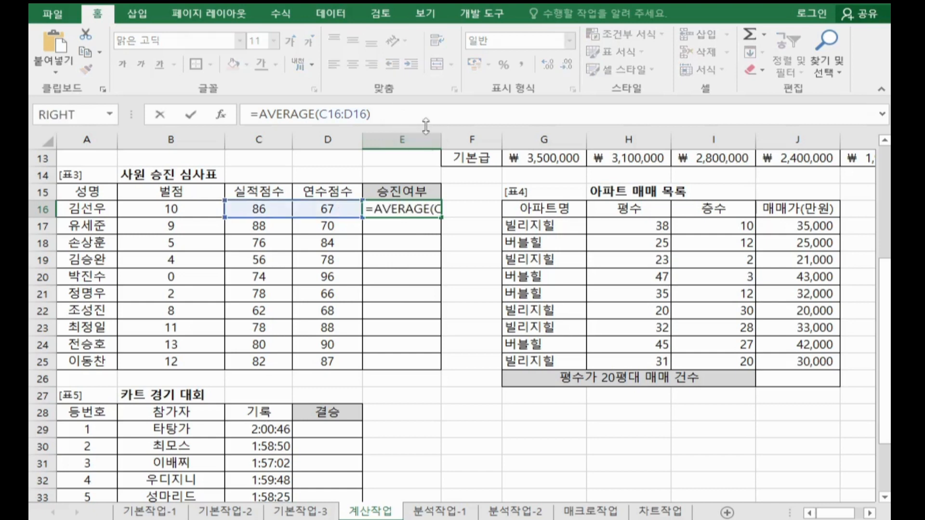
{"action": "type", "text": ">=75"}
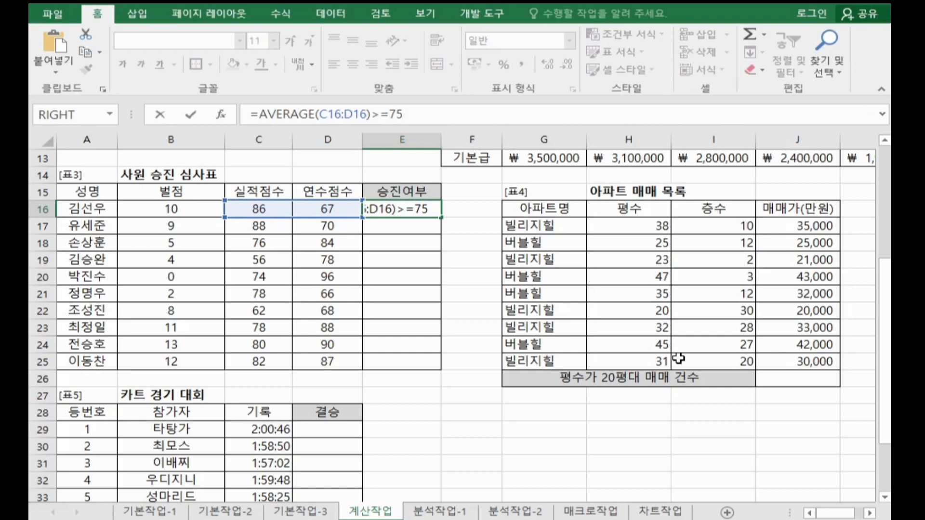
{"action": "key", "text": "Return"}
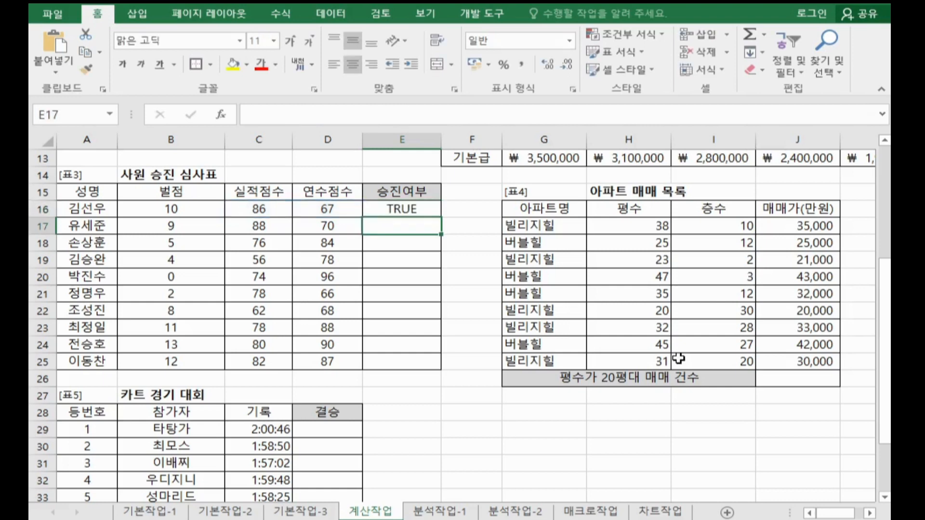
Step: Wrap the AVERAGE condition in E16 in an AND function and open its function arguments dialog
{"action": "left_click", "coordinate": [395, 208]}
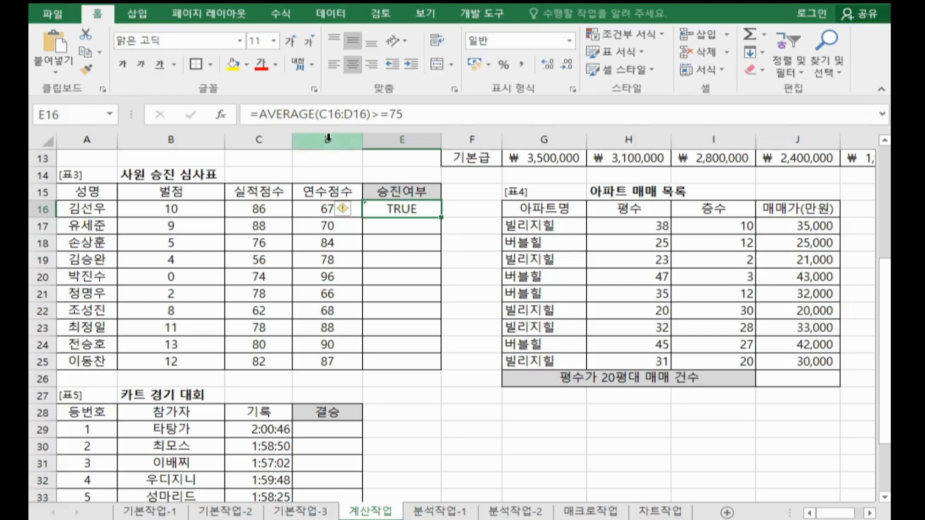
{"action": "left_click", "coordinate": [259, 115]}
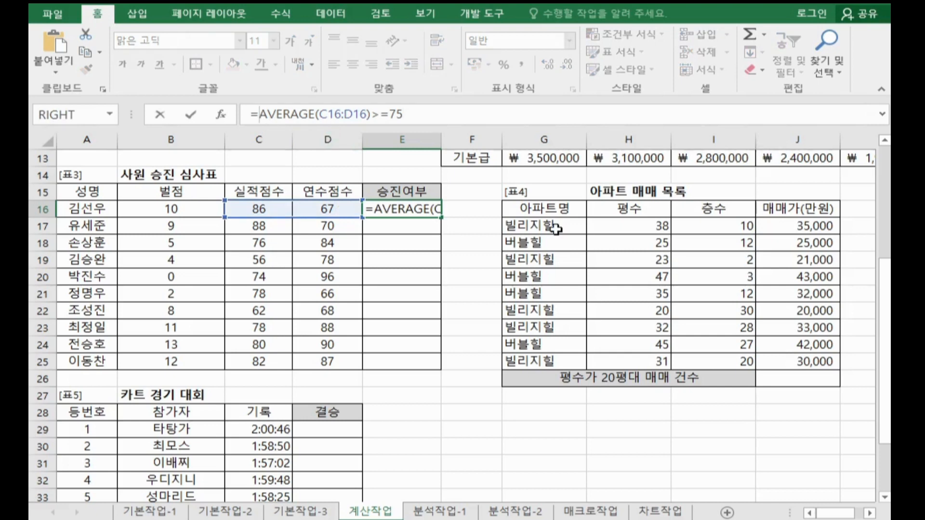
{"action": "type", "text": "an"}
{"action": "key", "text": "Tab"}
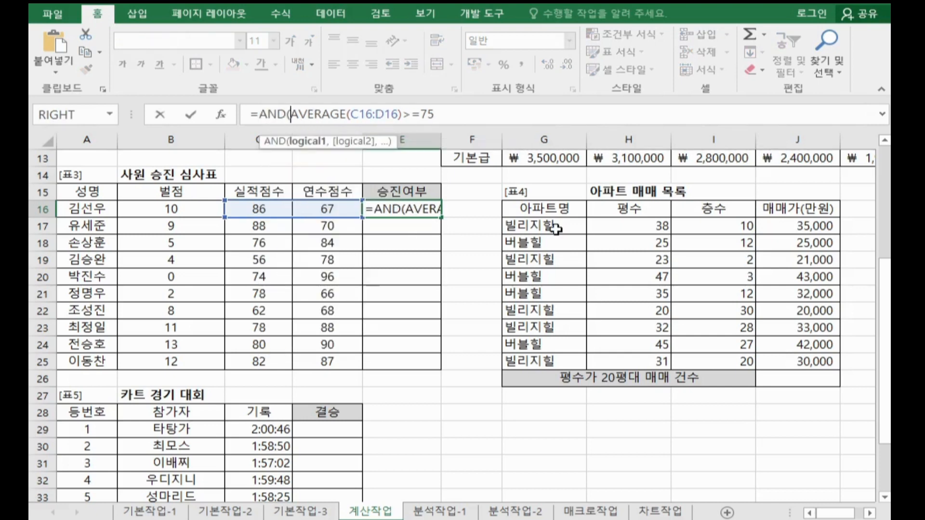
{"action": "left_click", "coordinate": [221, 115]}
{"action": "left_click_drag", "start_coordinate": [537, 35], "coordinate": [616, 24]}
Step: Set the AND function's Logical2 to B16<10 and confirm the formula
{"action": "left_click", "coordinate": [621, 86]}
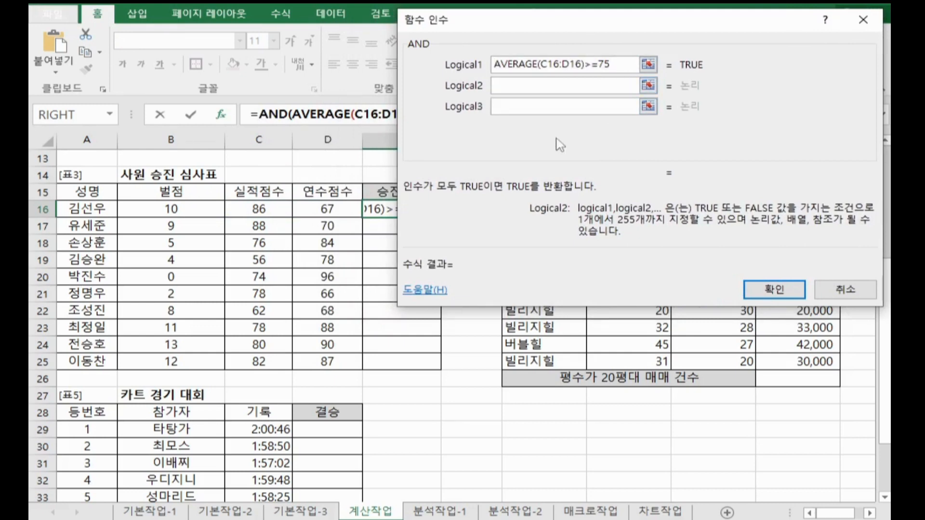
{"action": "left_click", "coordinate": [201, 208]}
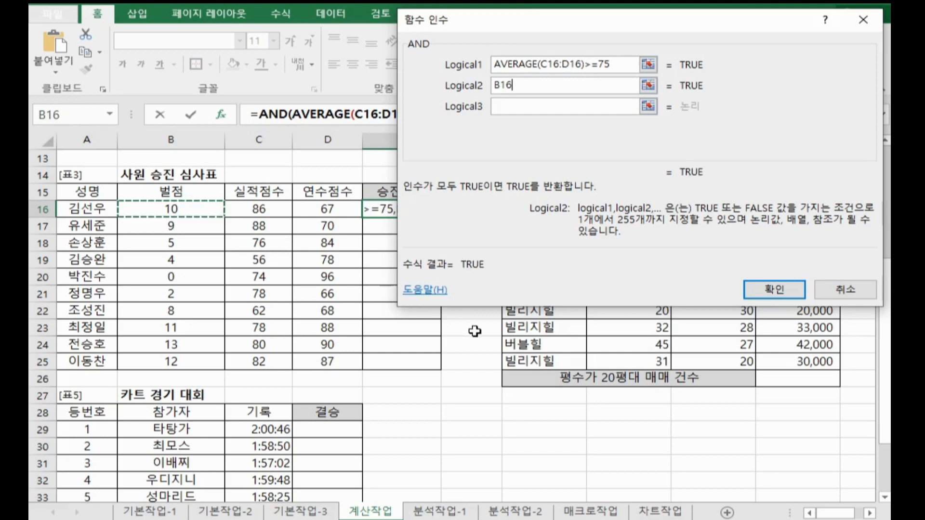
{"action": "type", "text": "<"}
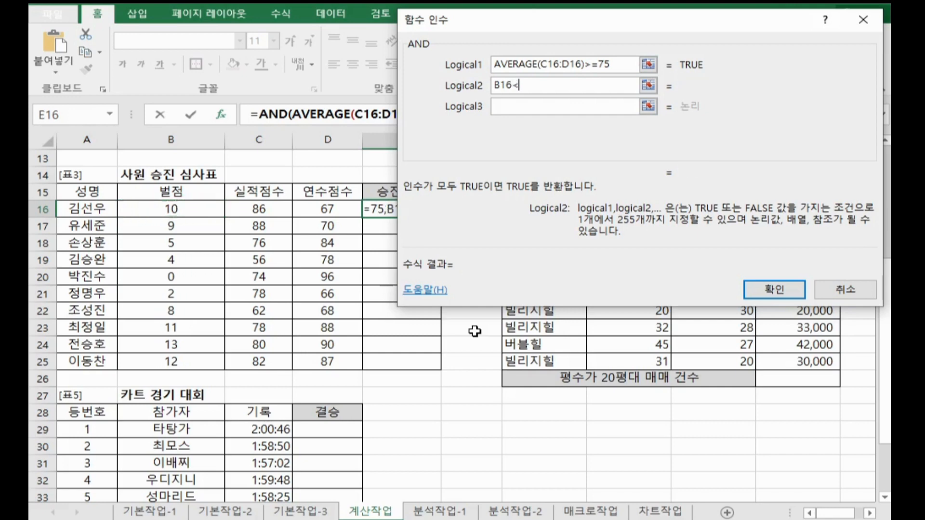
{"action": "type", "text": "10"}
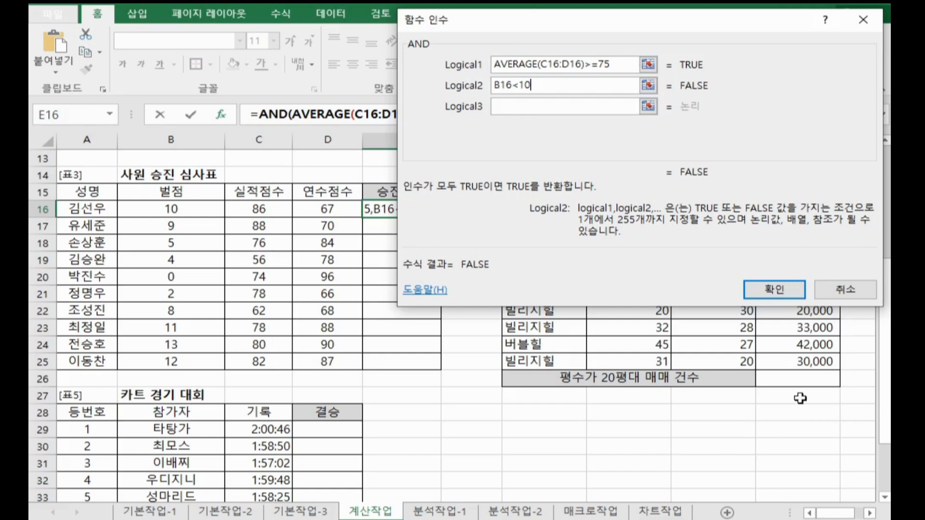
{"action": "left_click", "coordinate": [789, 289]}
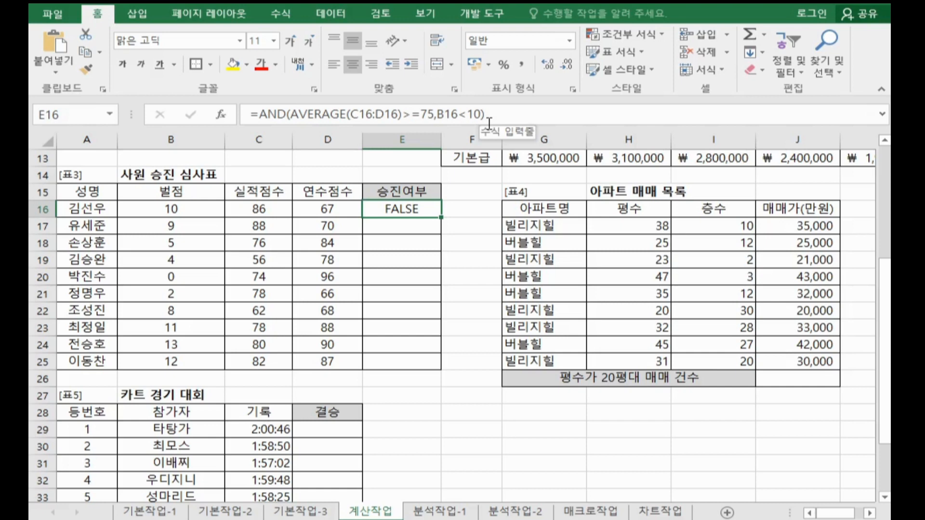
Step: Wrap the AND formula in E16 in an IF function and open its function arguments dialog
{"action": "left_click", "coordinate": [262, 116]}
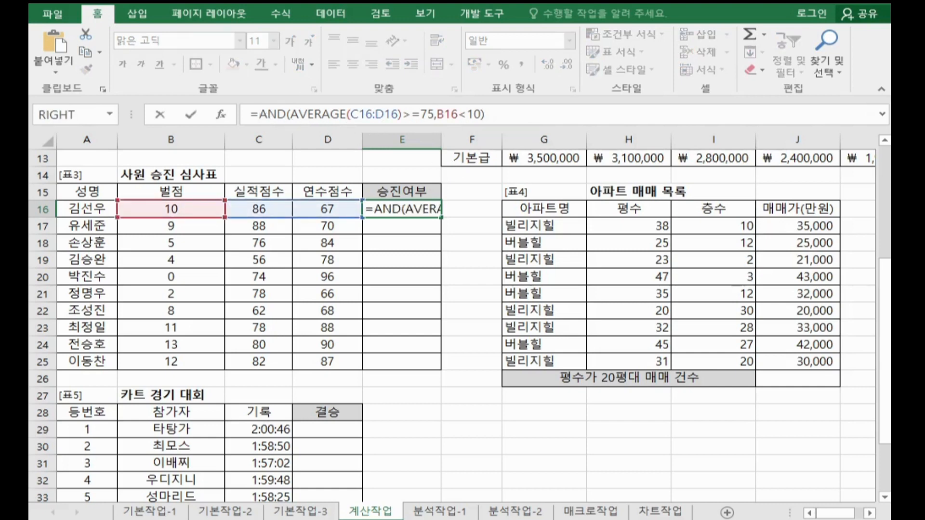
{"action": "type", "text": "IF("}
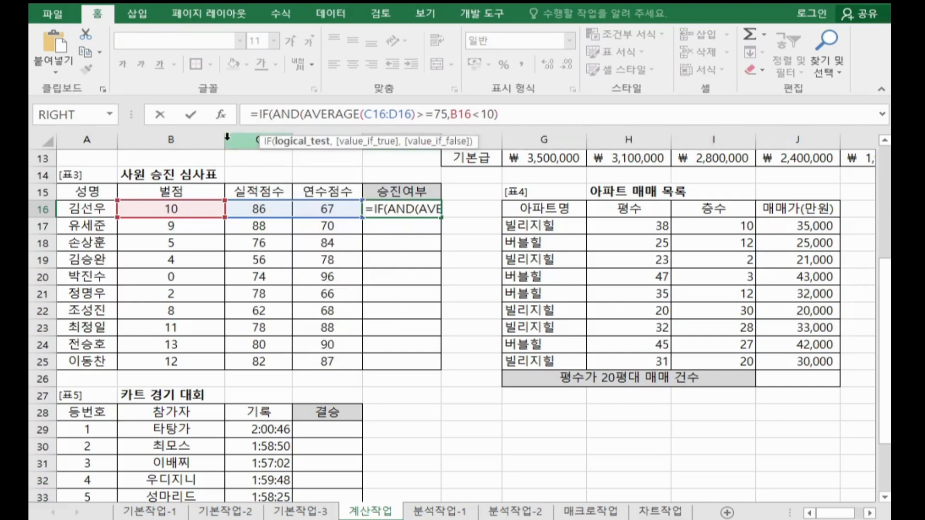
{"action": "left_click", "coordinate": [263, 114]}
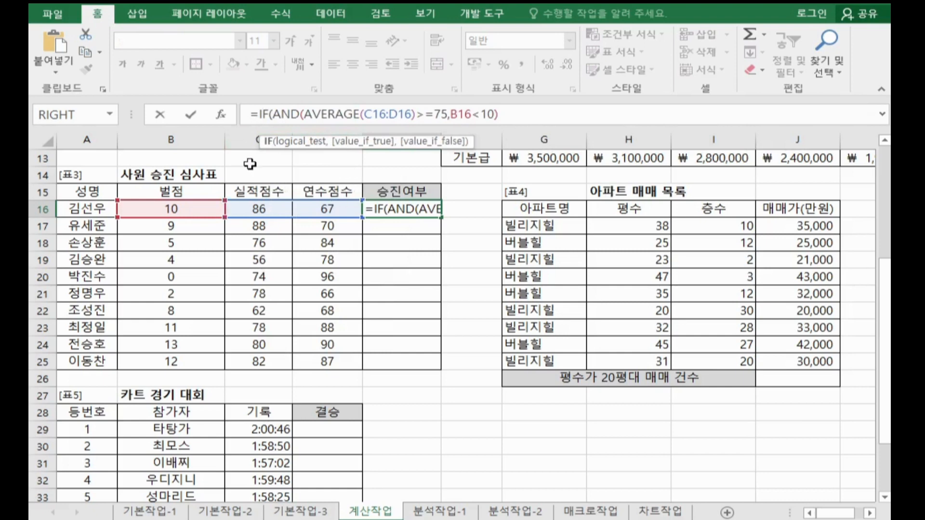
{"action": "left_click", "coordinate": [220, 114]}
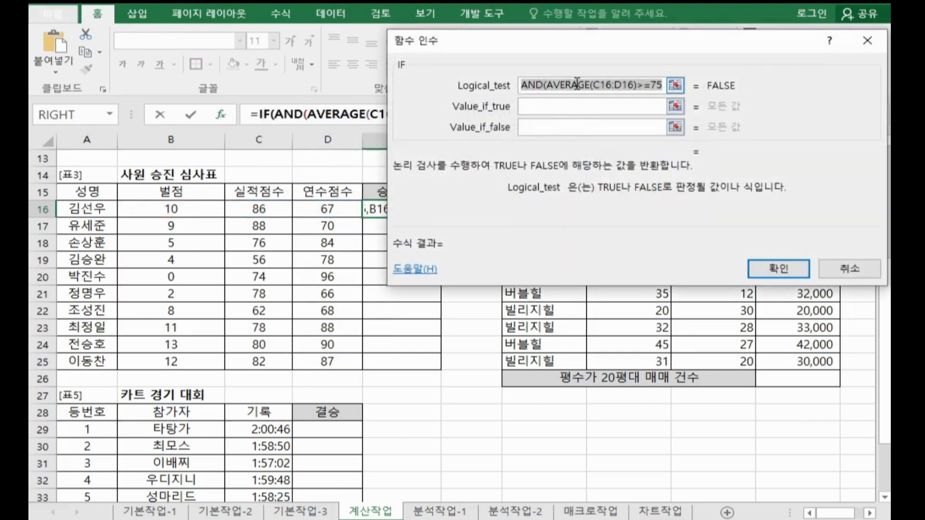
Step: Set the IF function's Value_if_true to 승진 and Value_if_false to "", confirm, and fill the formula down to E25
{"action": "left_click", "coordinate": [582, 108]}
{"action": "left_click", "coordinate": [616, 109]}
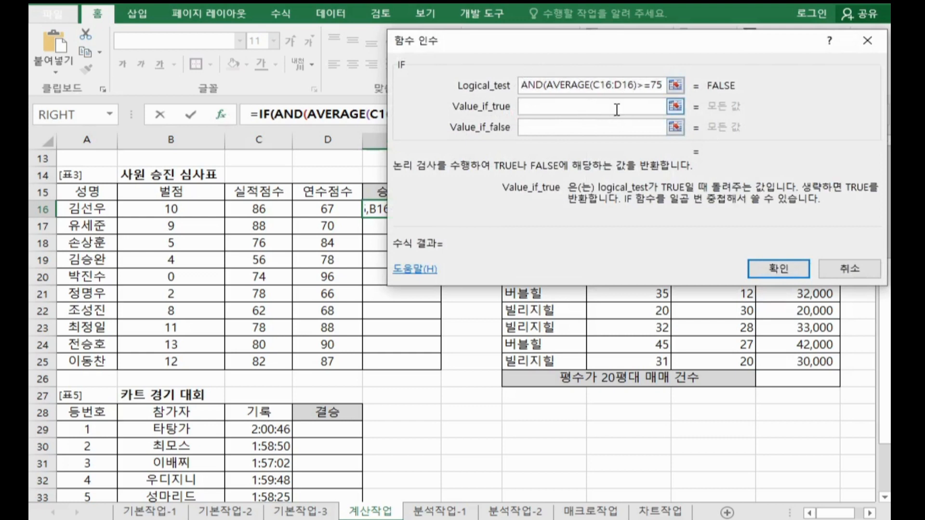
{"action": "type", "text": "승"}
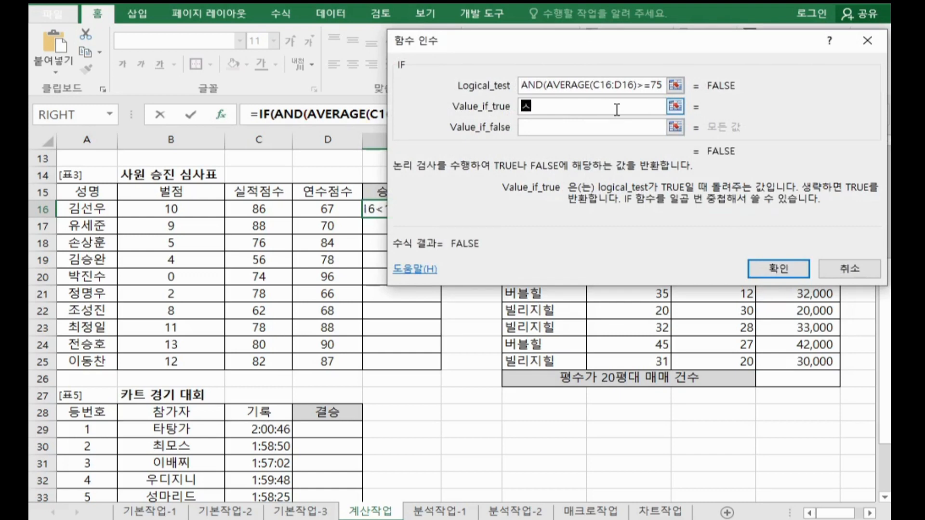
{"action": "type", "text": "진"}
{"action": "key", "text": "Tab"}
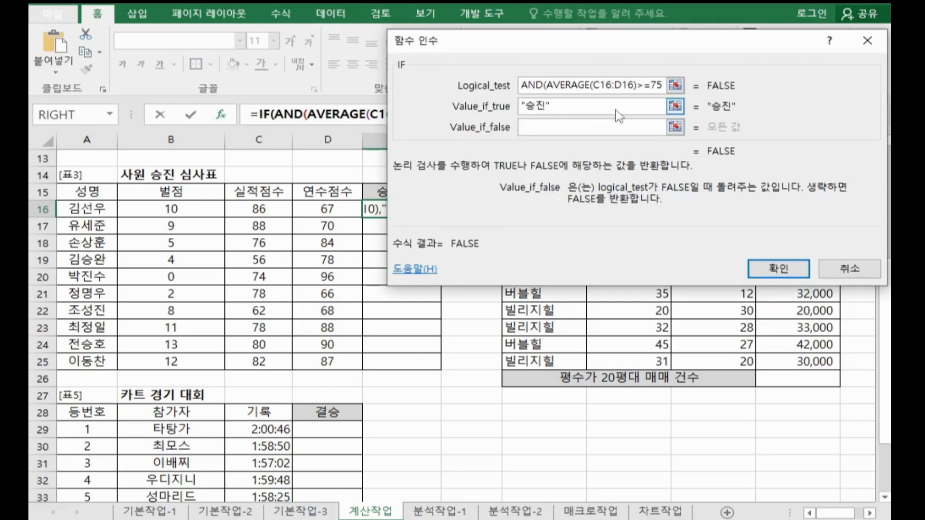
{"action": "type", "text": "\"\""}
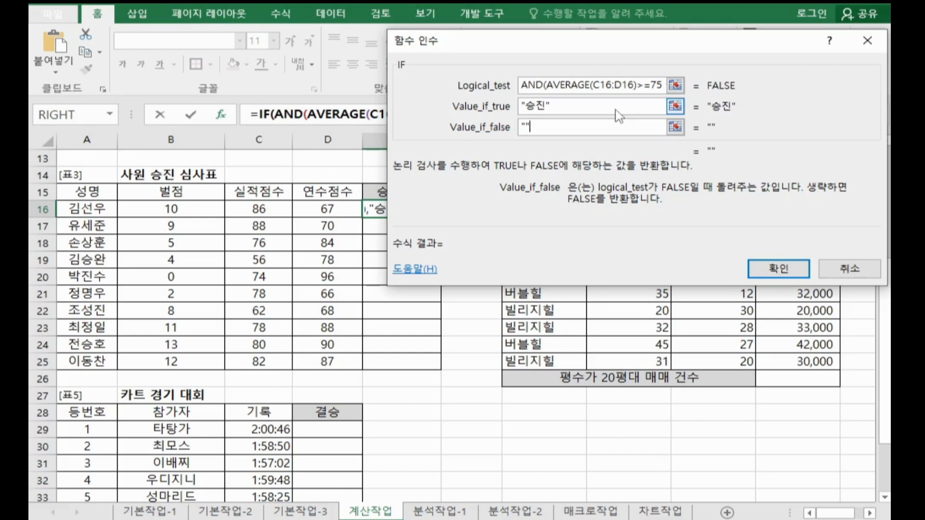
{"action": "left_click", "coordinate": [777, 269]}
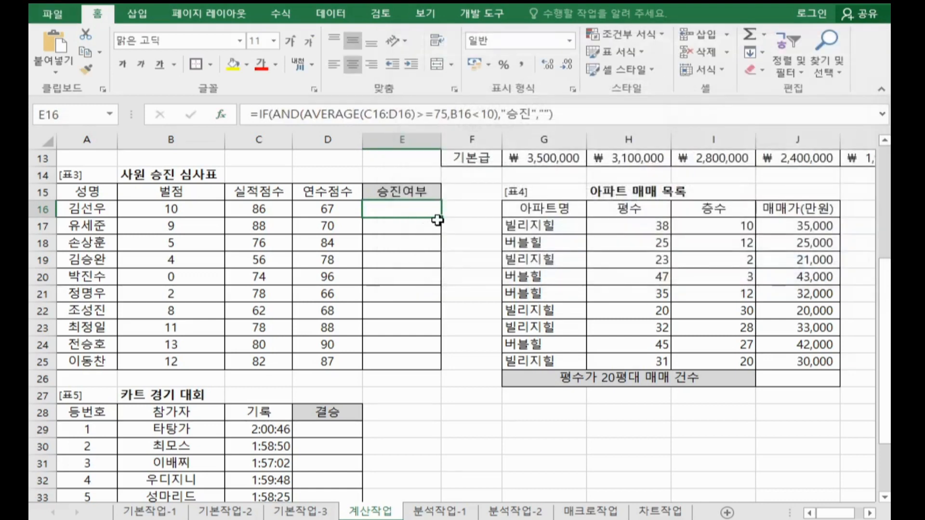
{"action": "left_click_drag", "start_coordinate": [439, 217], "coordinate": [427, 367]}
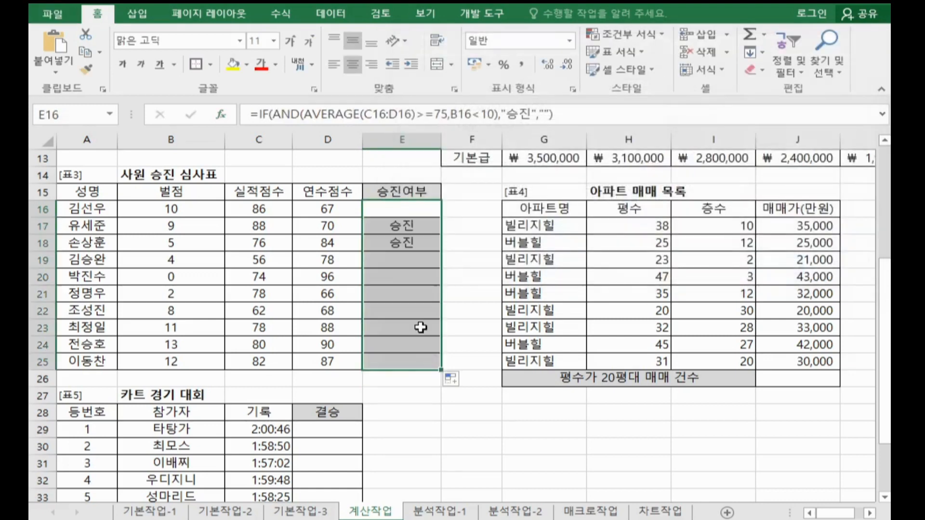
Step: Copy the formula from E16 into the Notepad notes below the HLOOKUP line, and return to the worksheet in Excel
{"action": "left_click", "coordinate": [413, 210]}
{"action": "left_click_drag", "start_coordinate": [588, 116], "coordinate": [31, 90]}
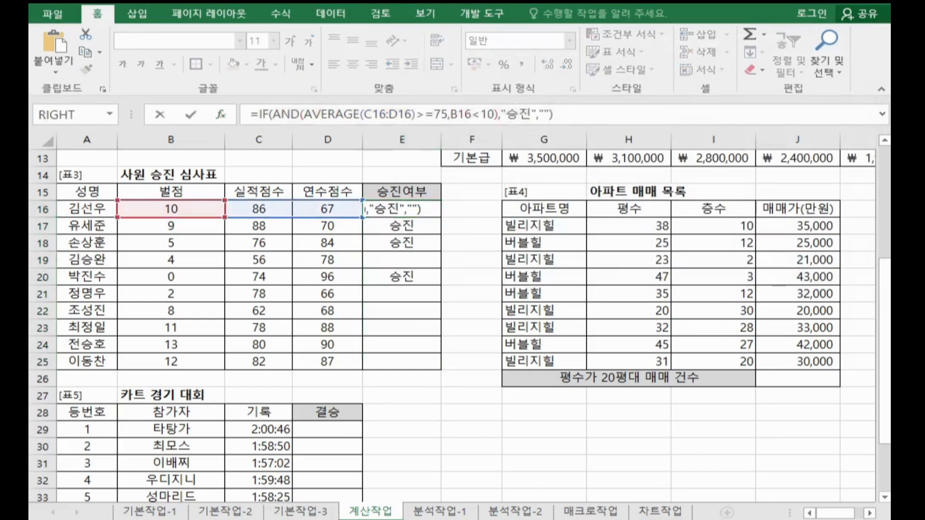
{"action": "left_click", "coordinate": [385, 519]}
{"action": "left_click", "coordinate": [145, 176]}
{"action": "left_click", "coordinate": [93, 142]}
{"action": "key", "text": "ctrl+v"}
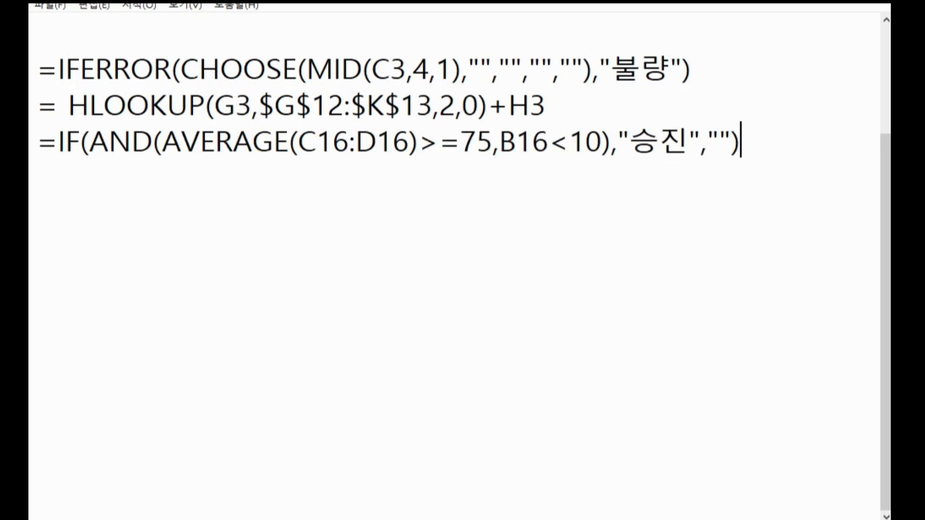
{"action": "key", "text": "alt+Tab"}
{"action": "key", "text": "Return"}
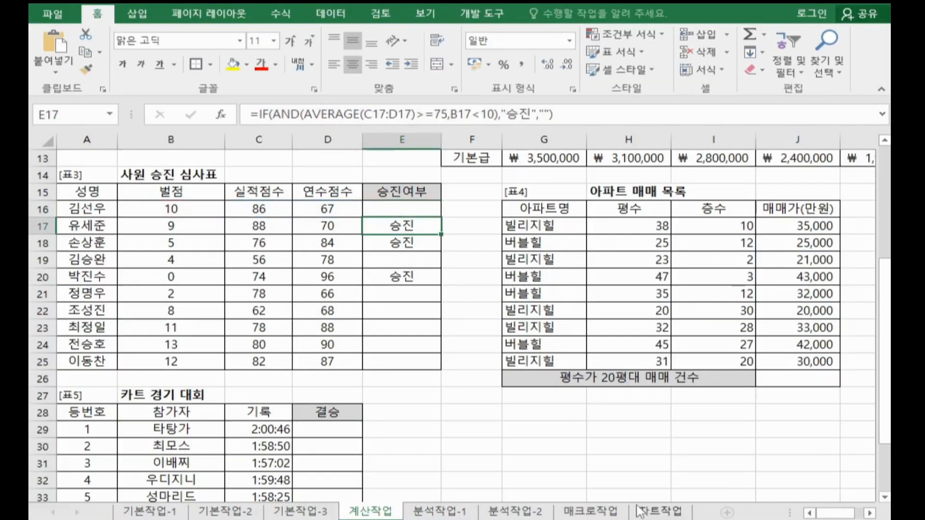
Step: Locate the result cell J26 in 표4 and mark the 평수 values in the 20s in H18, H19 and H22
{"action": "left_click", "coordinate": [823, 383]}
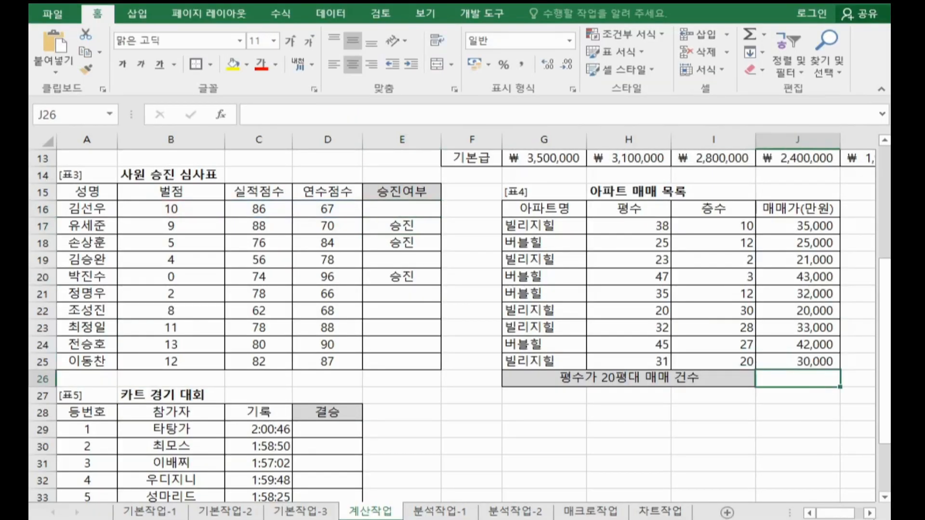
{"action": "left_click", "coordinate": [870, 513]}
{"action": "left_click", "coordinate": [869, 513]}
{"action": "left_click", "coordinate": [869, 513]}
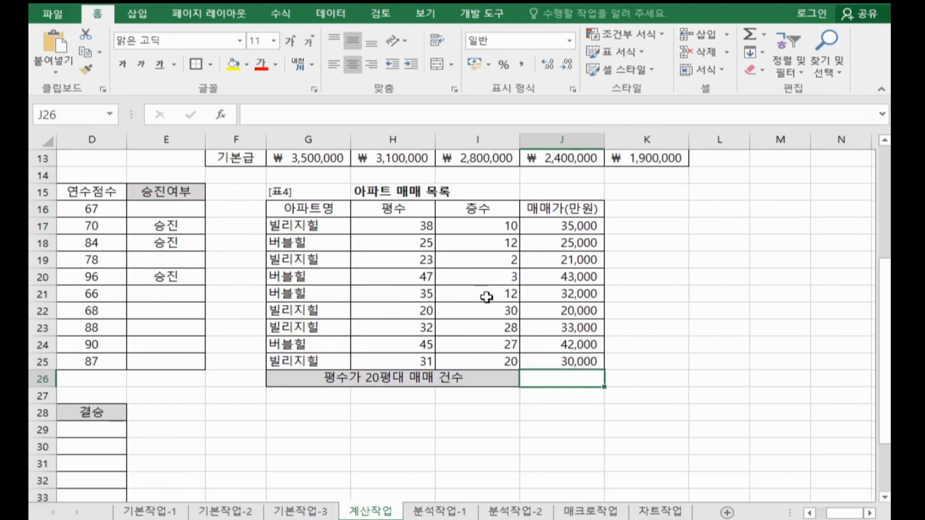
{"action": "left_click", "coordinate": [396, 243]}
{"action": "left_click", "coordinate": [404, 260], "text": "ctrl"}
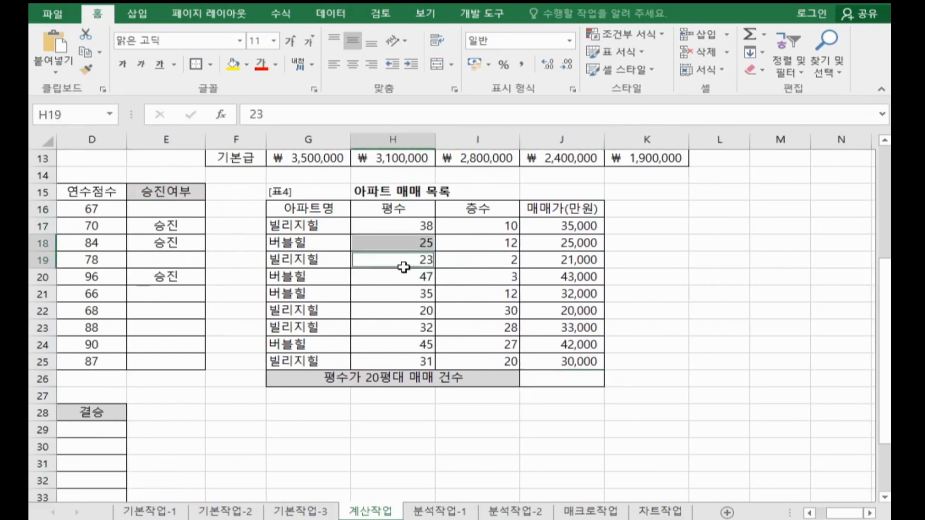
{"action": "left_click", "coordinate": [406, 308], "text": "ctrl"}
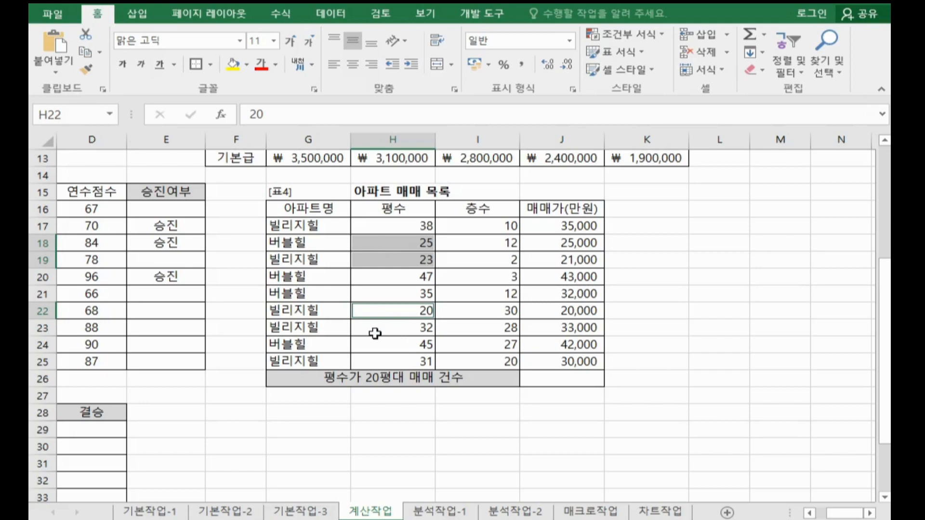
Step: Switch to Notepad and write the heading countif함수 with the description 조건에 맞는 셀의 개수를 구함 below the formulas
{"action": "left_click", "coordinate": [482, 519]}
{"action": "left_click", "coordinate": [204, 217]}
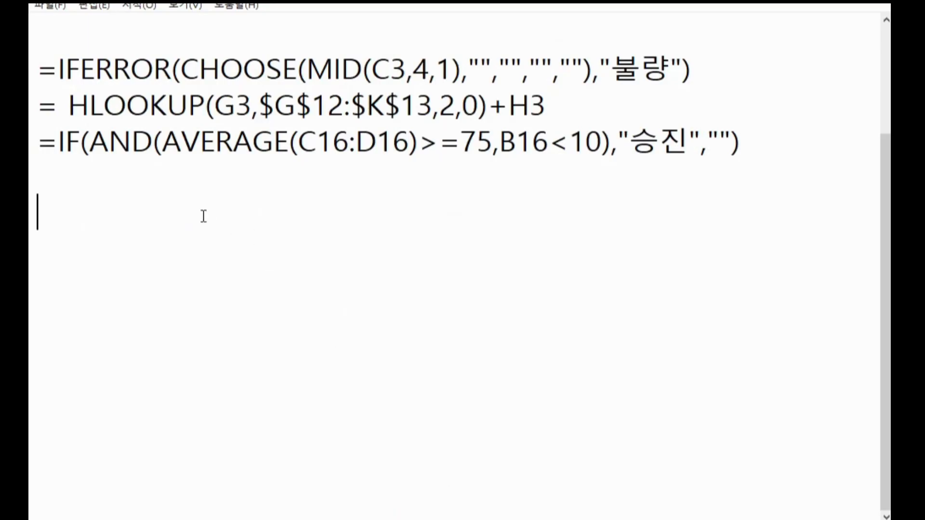
{"action": "type", "text": "cou"}
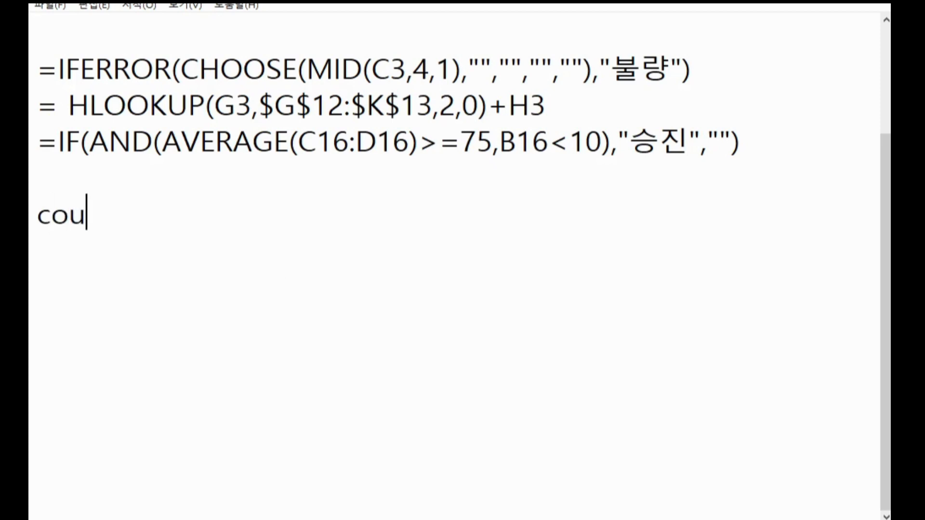
{"action": "type", "text": "ntif함주조"}
{"action": "key", "text": "BackSpace"}
{"action": "key", "text": "BackSpace"}
{"action": "key", "text": "BackSpace"}
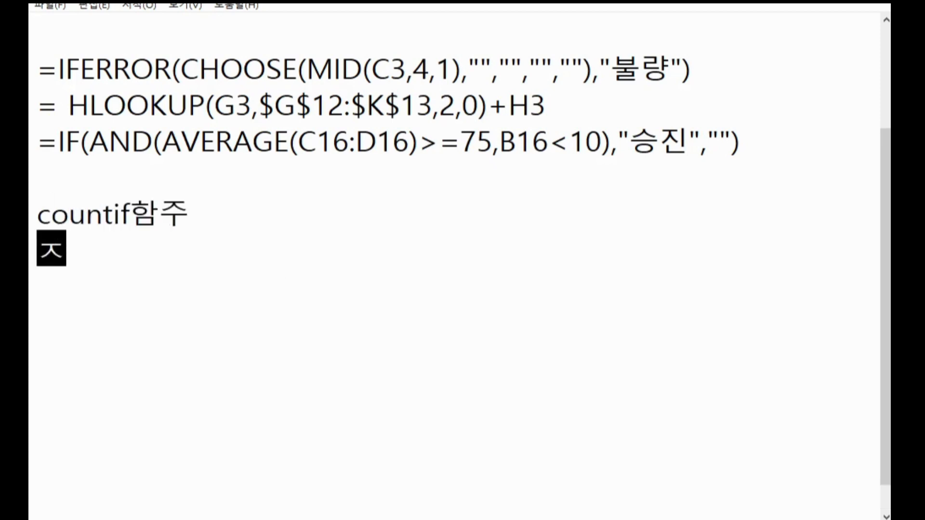
{"action": "type", "text": "수조건에"}
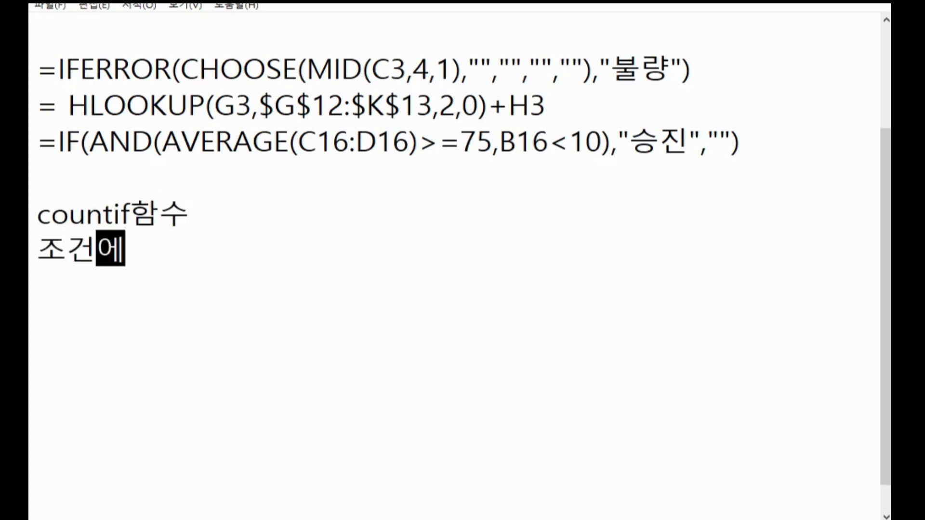
{"action": "type", "text": " 맞는 세ㄹ의 개수를 구함"}
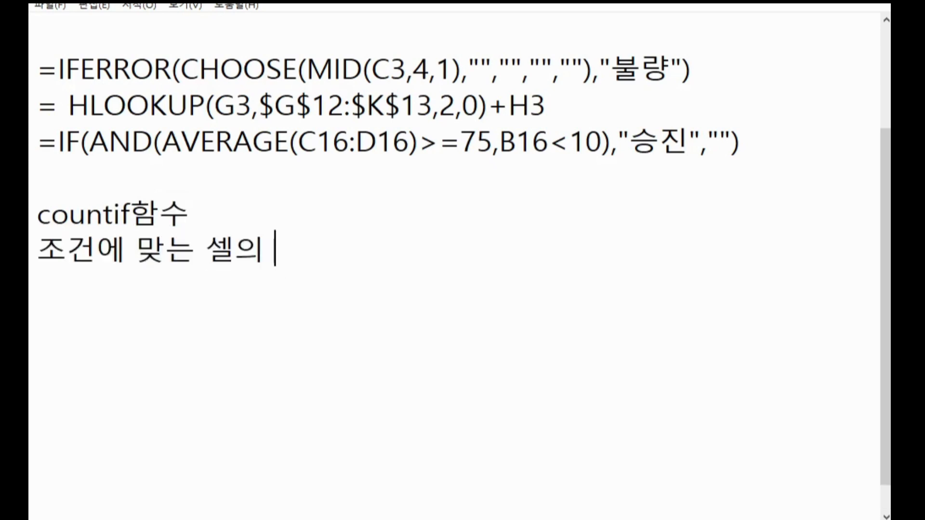
Step: Add the syntax line =countif(범위,조건) under the countif description, followed by a blank line
{"action": "key", "text": "Return"}
{"action": "type", "text": "=count"}
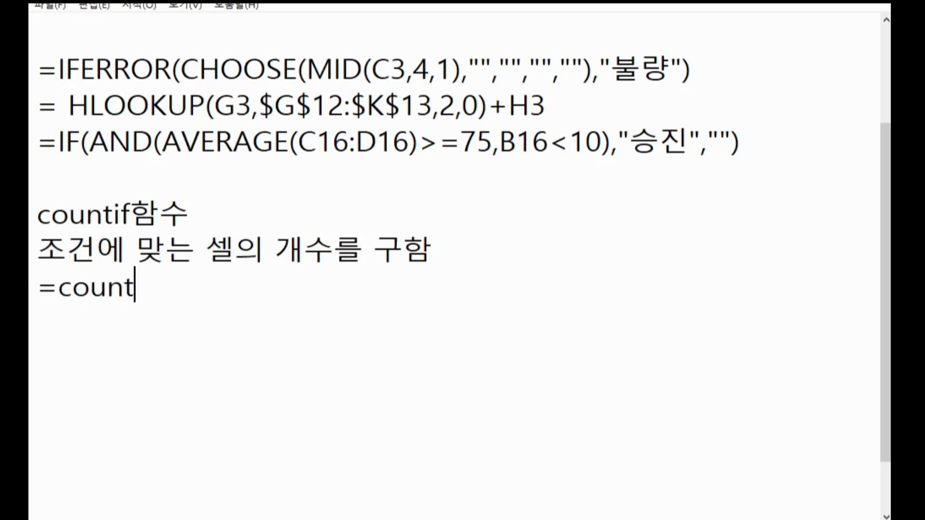
{"action": "type", "text": "if(범위"}
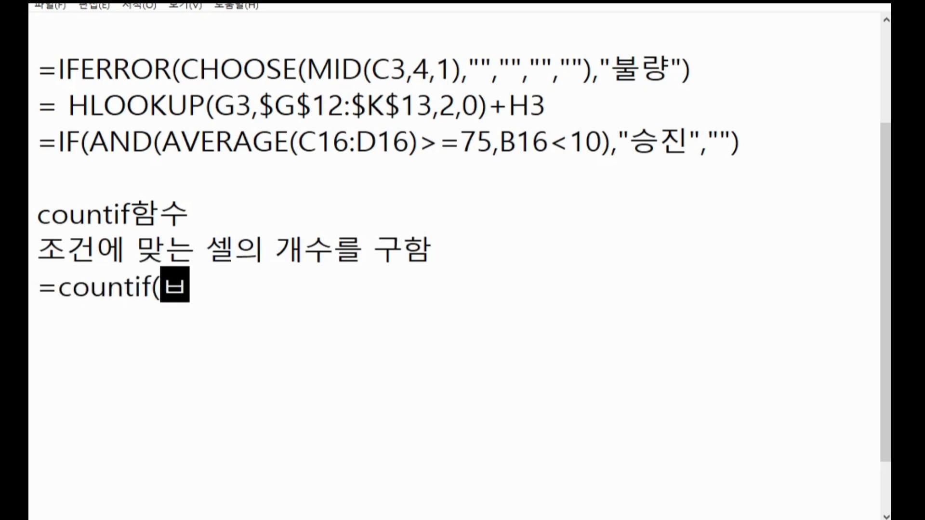
{"action": "type", "text": ",조건"}
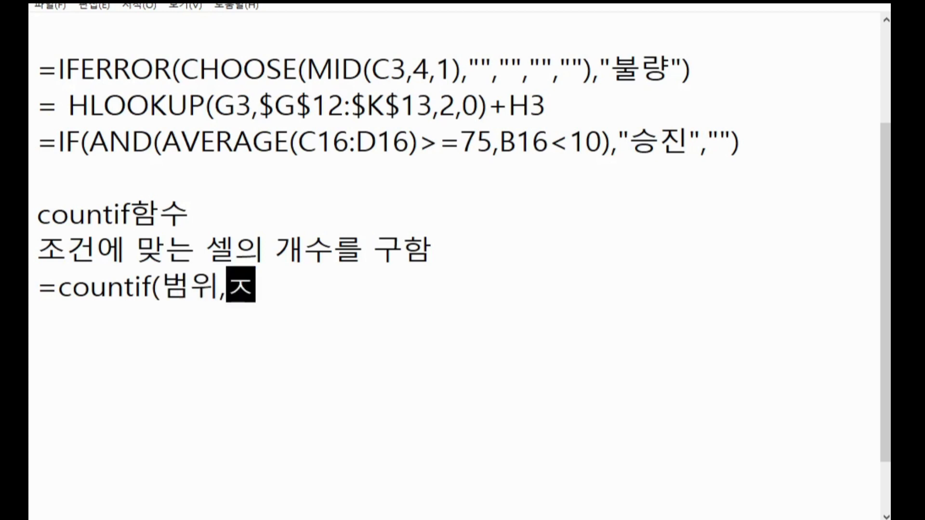
{"action": "type", "text": ")"}
{"action": "key", "text": "Return"}
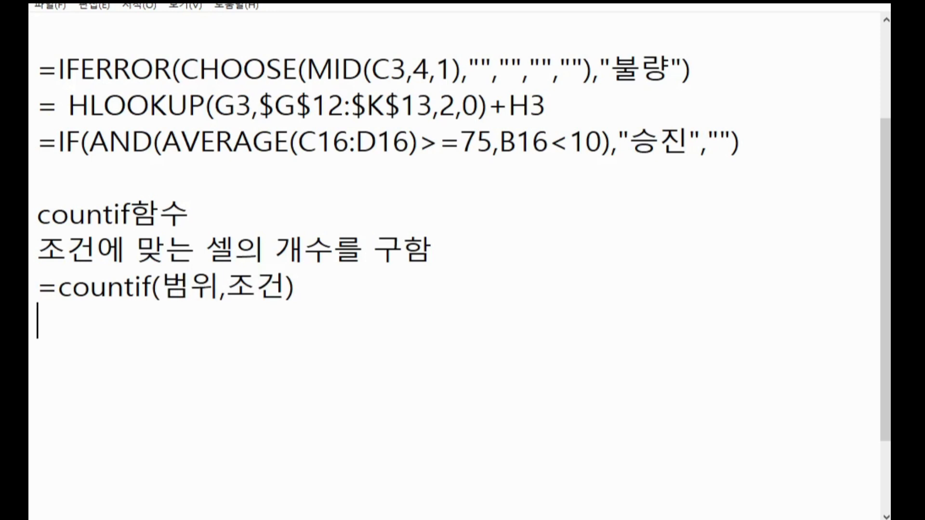
{"action": "key", "text": "Return"}
{"action": "type", "text": "cop"}
{"action": "key", "text": "BackSpace"}
{"action": "key", "text": "BackSpace"}
{"action": "key", "text": "BackSpace"}
Step: Write the heading countifs함수 with the description 여러 조건에 맞는 셀의 개수를 구함 below the countif syntax
{"action": "key", "text": "Return"}
{"action": "key", "text": "Return"}
{"action": "key", "text": "Return"}
{"action": "key", "text": "Return"}
{"action": "key", "text": "Return"}
{"action": "key", "text": "Return"}
{"action": "key", "text": "Return"}
{"action": "key", "text": "Return"}
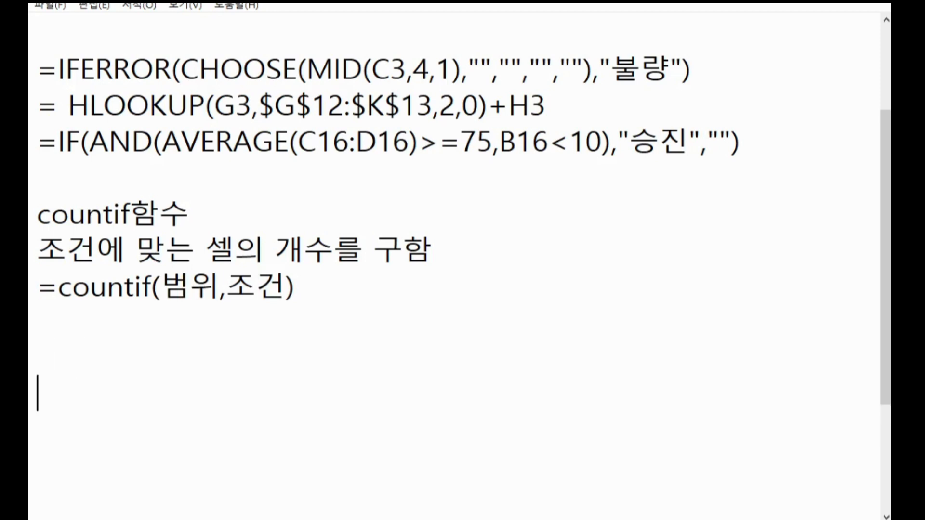
{"action": "key", "text": "Return"}
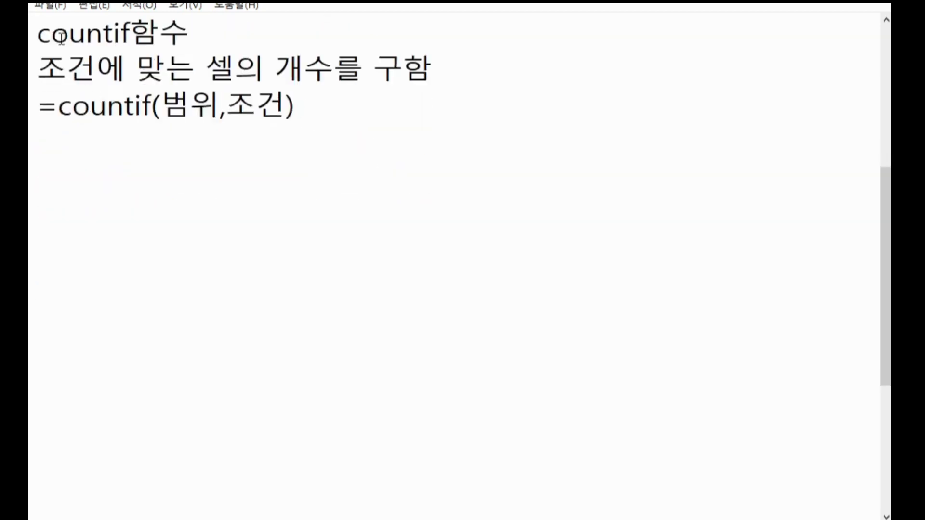
{"action": "left_click", "coordinate": [41, 176]}
{"action": "type", "text": "cou"}
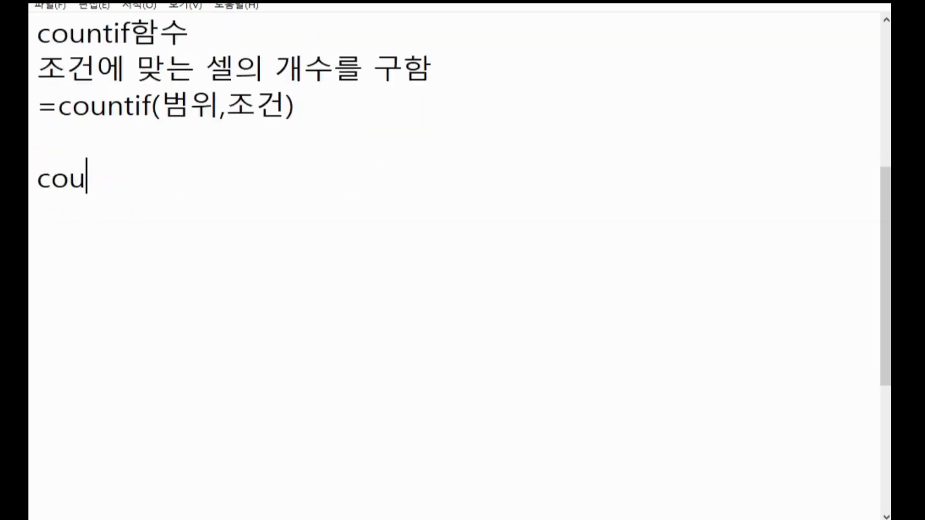
{"action": "type", "text": "ntifs함수"}
{"action": "key", "text": "Return"}
{"action": "type", "text": "여러 ㅈㅗ건에 맞는"}
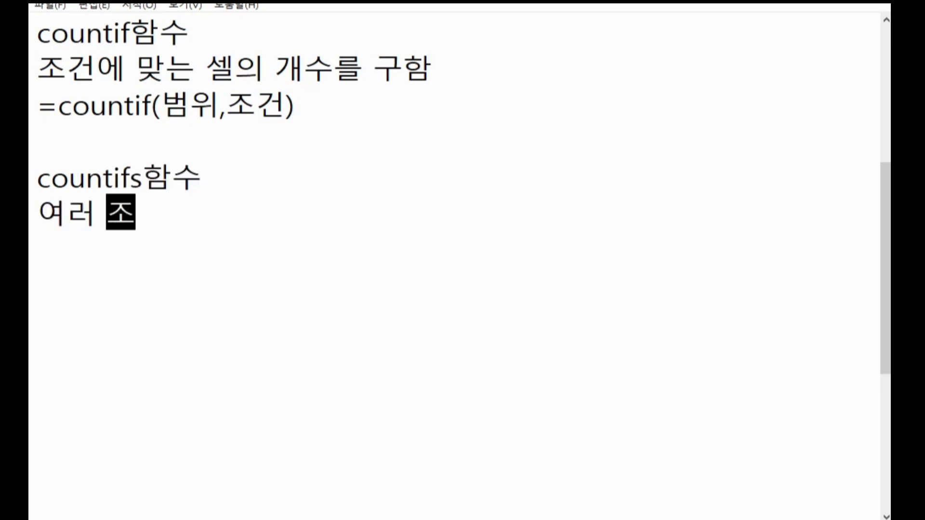
{"action": "type", "text": " 셀의 개수를 "}
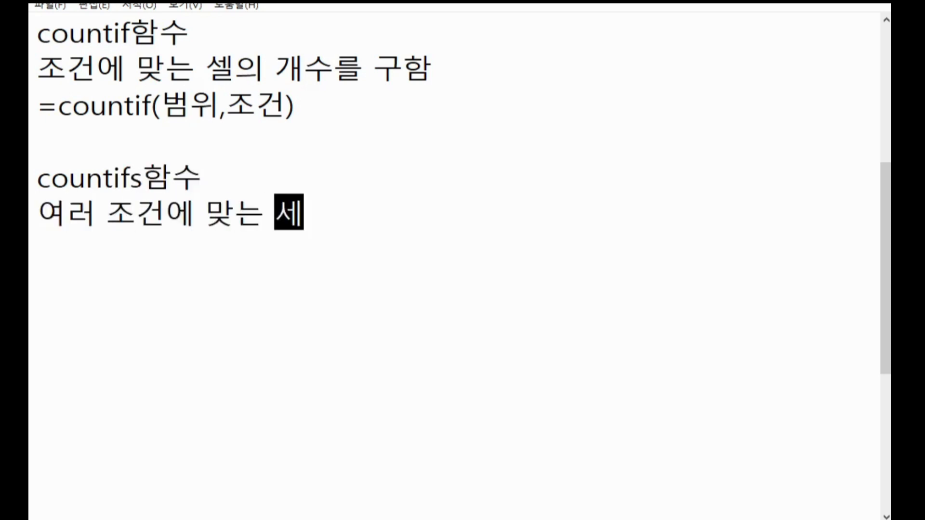
{"action": "type", "text": "구함"}
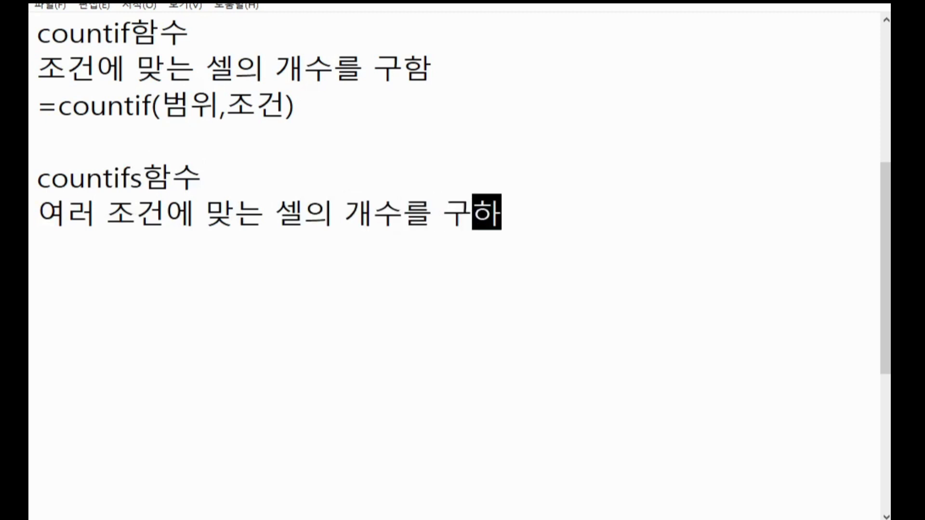
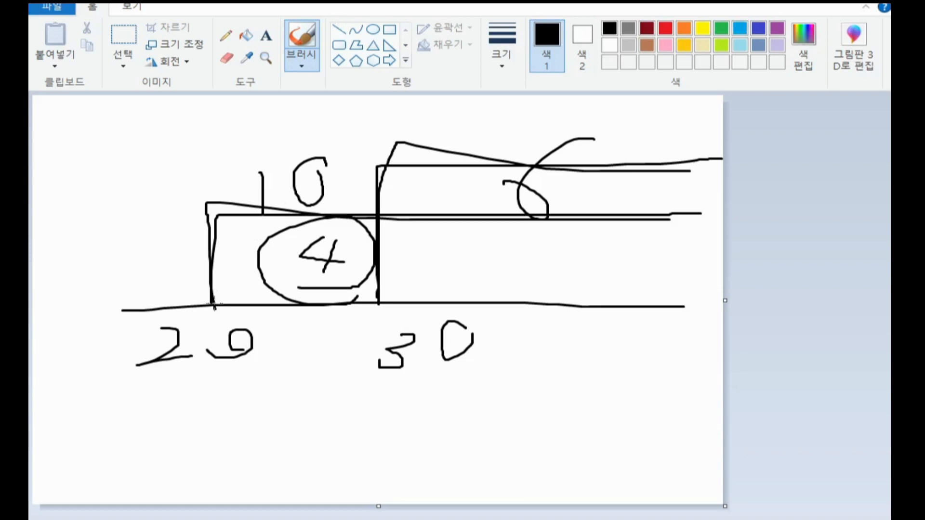
Step: Retrace the ranges starting at 20 and at 30 on the number-line sketch, and circle the 4 between them again
{"action": "mouse_move", "coordinate": [214, 307]}
{"action": "left_mouse_down"}
{"action": "mouse_move", "coordinate": [201, 277]}
{"action": "mouse_move", "coordinate": [212, 207]}
{"action": "mouse_move", "coordinate": [688, 206]}
{"action": "left_mouse_up"}
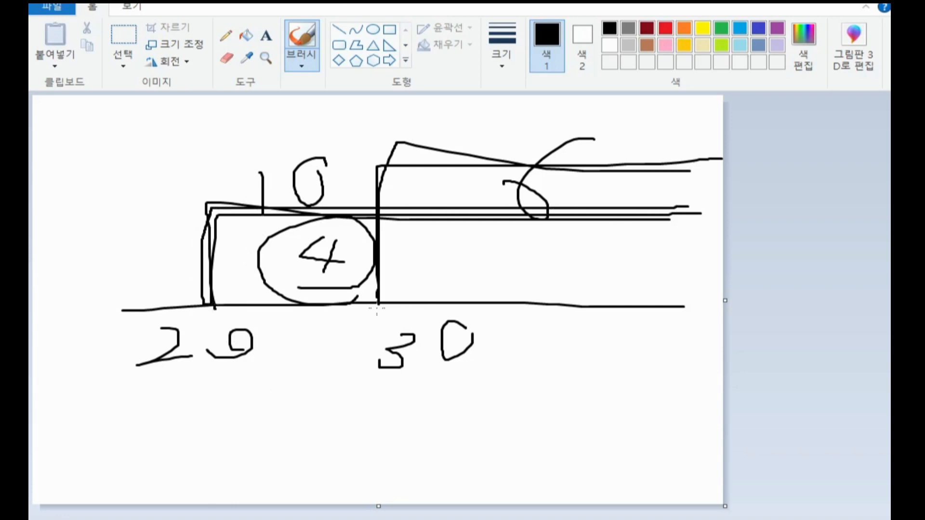
{"action": "mouse_move", "coordinate": [377, 308]}
{"action": "left_mouse_down"}
{"action": "mouse_move", "coordinate": [375, 177]}
{"action": "mouse_move", "coordinate": [493, 159]}
{"action": "mouse_move", "coordinate": [715, 159]}
{"action": "left_mouse_up"}
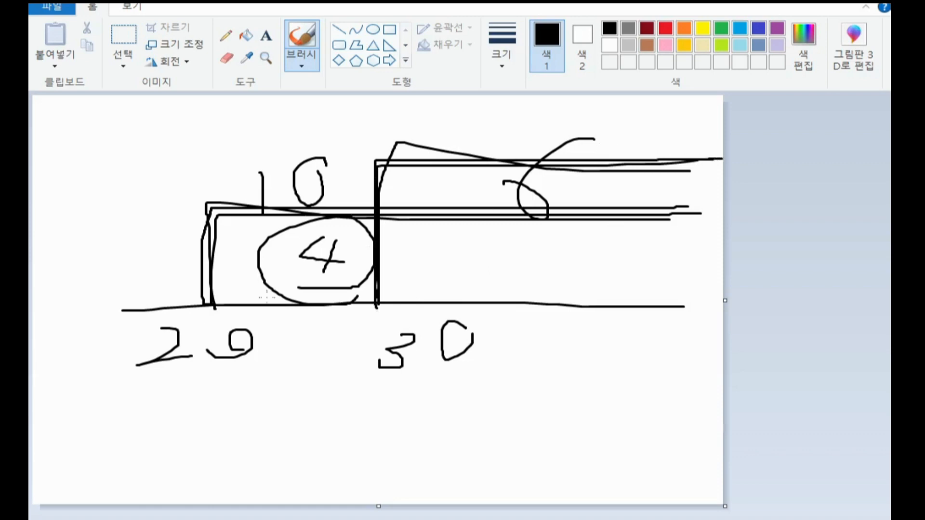
{"action": "mouse_move", "coordinate": [208, 309]}
{"action": "left_mouse_down"}
{"action": "mouse_move", "coordinate": [213, 212]}
{"action": "mouse_move", "coordinate": [616, 198]}
{"action": "left_mouse_up"}
{"action": "mouse_move", "coordinate": [195, 308]}
{"action": "left_mouse_down"}
{"action": "mouse_move", "coordinate": [212, 201]}
{"action": "mouse_move", "coordinate": [664, 210]}
{"action": "left_mouse_up"}
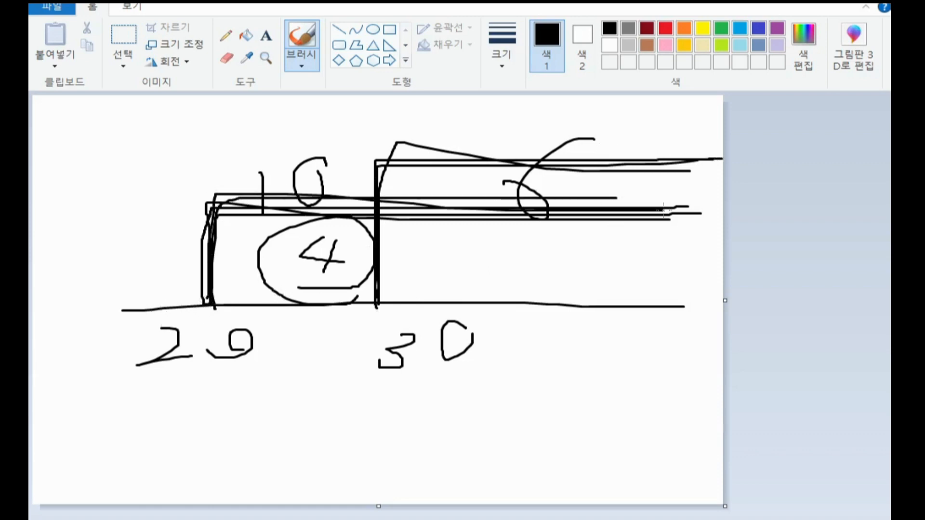
{"action": "mouse_move", "coordinate": [389, 309]}
{"action": "left_mouse_down"}
{"action": "mouse_move", "coordinate": [389, 289]}
{"action": "mouse_move", "coordinate": [519, 146]}
{"action": "left_mouse_up"}
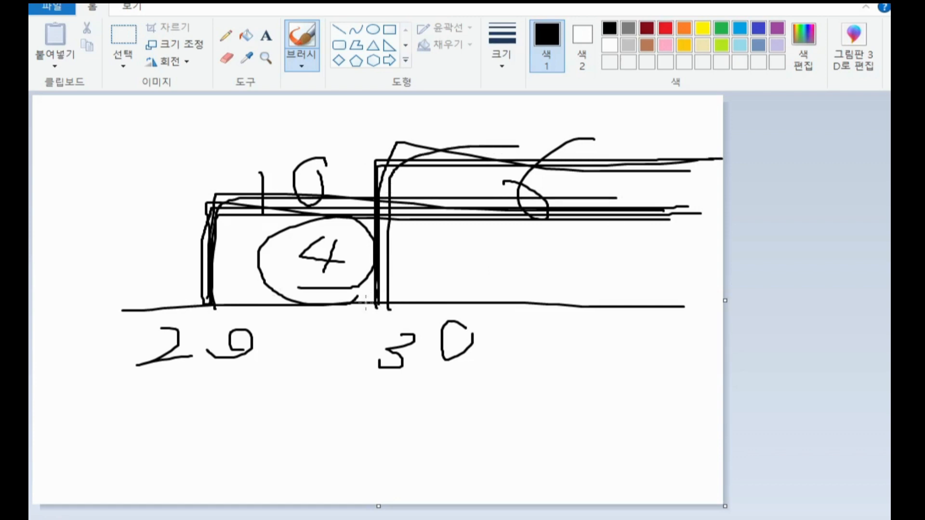
{"action": "mouse_move", "coordinate": [366, 301]}
{"action": "left_mouse_down"}
{"action": "mouse_move", "coordinate": [319, 199]}
{"action": "mouse_move", "coordinate": [311, 299]}
{"action": "left_mouse_up"}
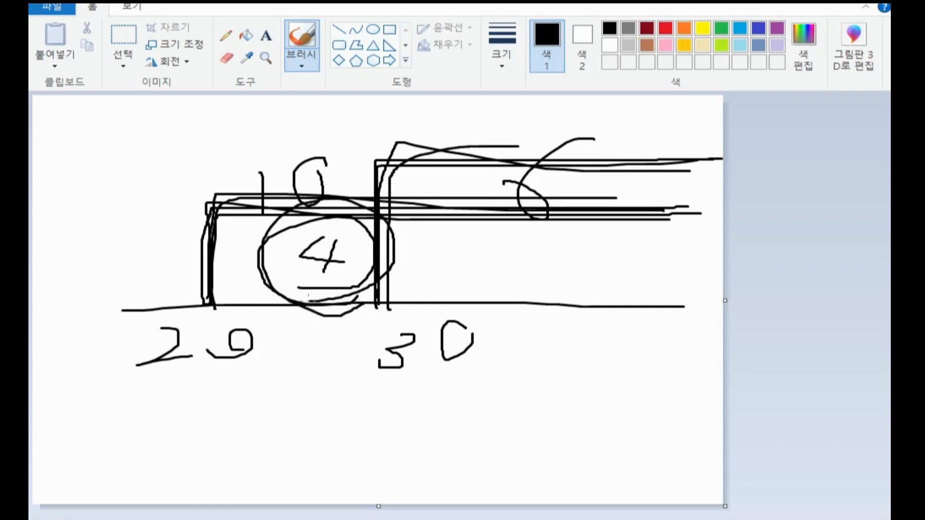
Step: Switch to Notepad and highlight the terms 20이상 and 30이상 in the second 20평대 line
{"action": "left_click", "coordinate": [806, 3]}
{"action": "left_click", "coordinate": [316, 327]}
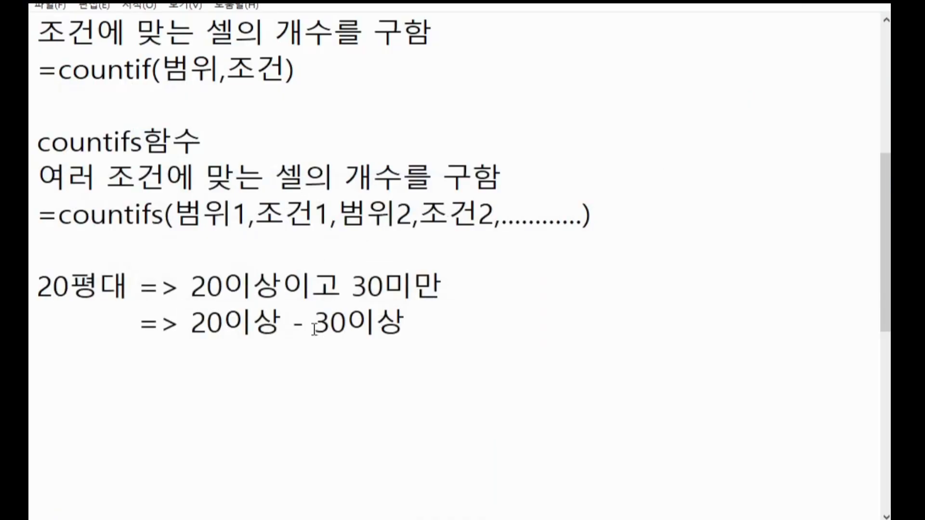
{"action": "scroll", "coordinate": [315, 328], "scroll_direction": "down", "scroll_amount": 1}
{"action": "left_click_drag", "start_coordinate": [194, 226], "coordinate": [251, 219]}
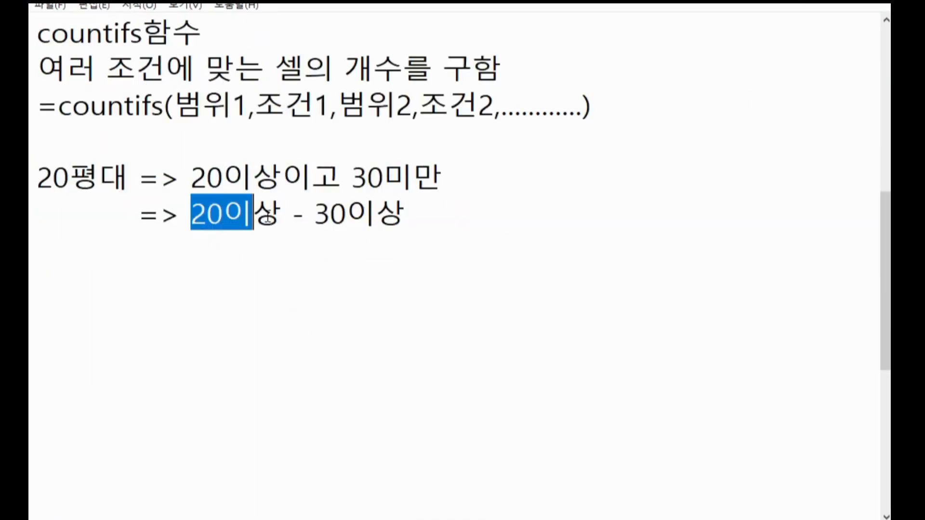
{"action": "left_click_drag", "start_coordinate": [314, 217], "coordinate": [432, 215]}
{"action": "left_click_drag", "start_coordinate": [192, 214], "coordinate": [421, 219]}
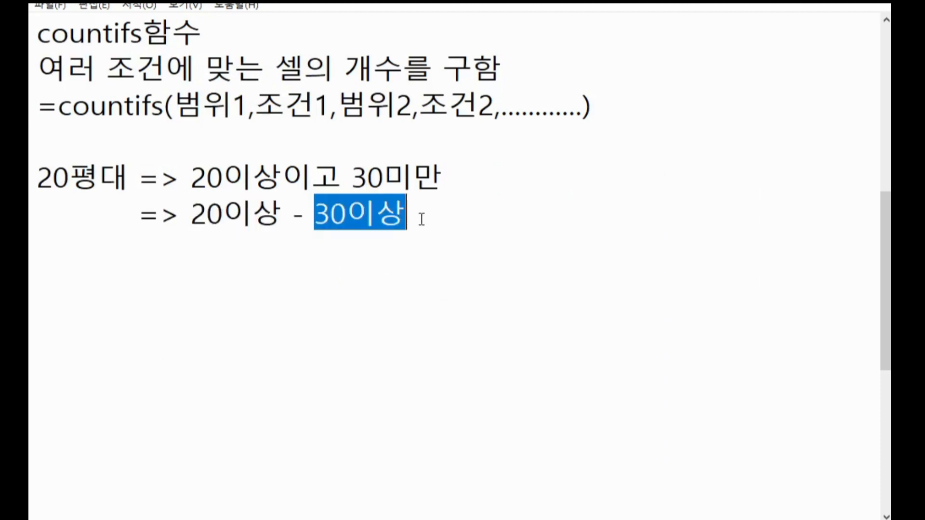
{"action": "left_click_drag", "start_coordinate": [182, 215], "coordinate": [379, 215]}
{"action": "left_click", "coordinate": [443, 222]}
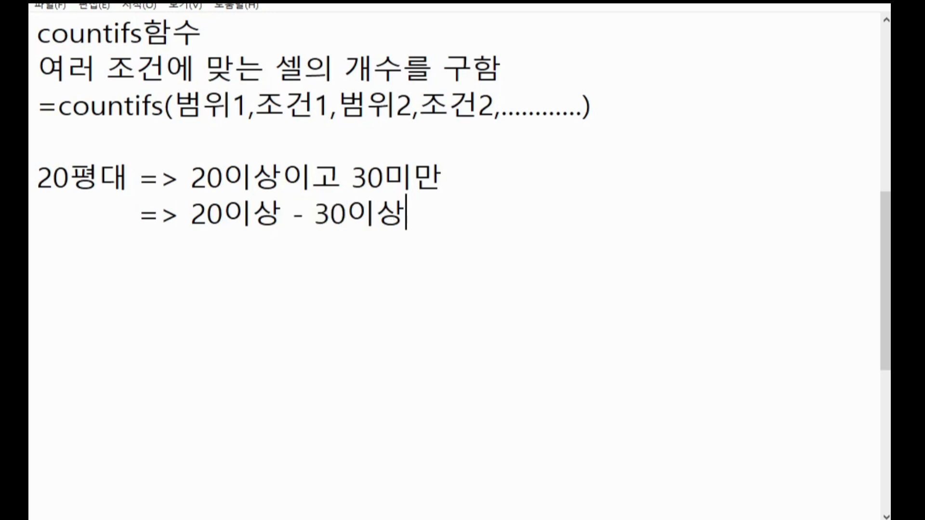
Step: Switch to Excel and start a COUNTIF formula in the 20평대 매매 건수 result cell J26 of 표4
{"action": "key", "text": "alt+Tab"}
{"action": "left_click", "coordinate": [568, 379]}
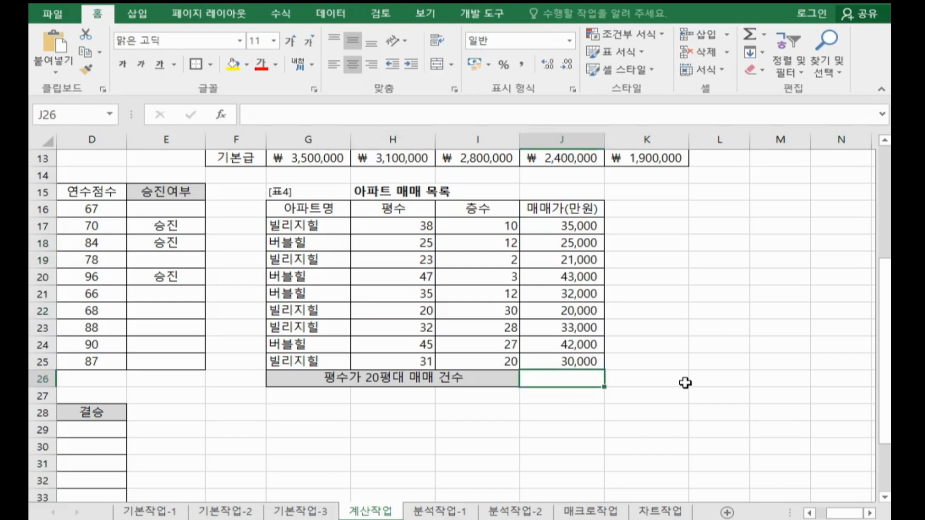
{"action": "scroll", "coordinate": [685, 382], "scroll_direction": "down", "scroll_amount": 1}
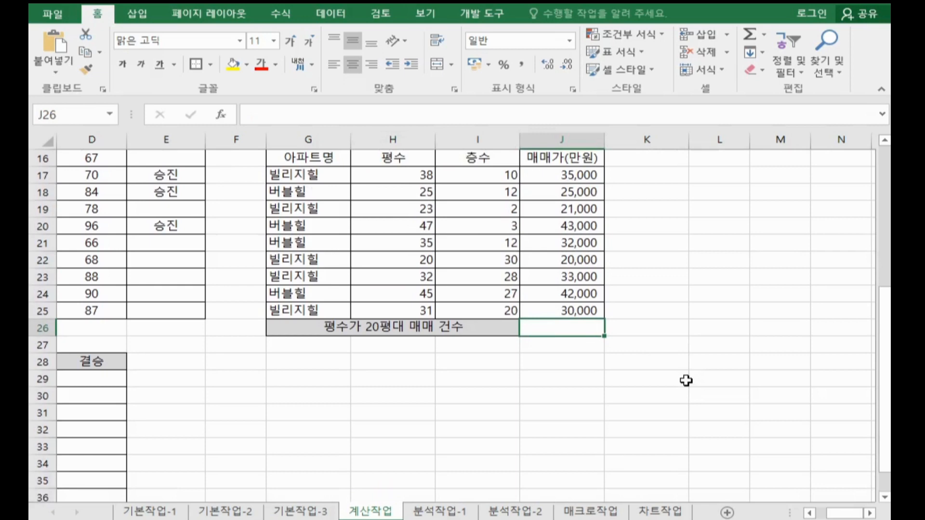
{"action": "type", "text": "=ㅊ"}
{"action": "key", "text": "BackSpace"}
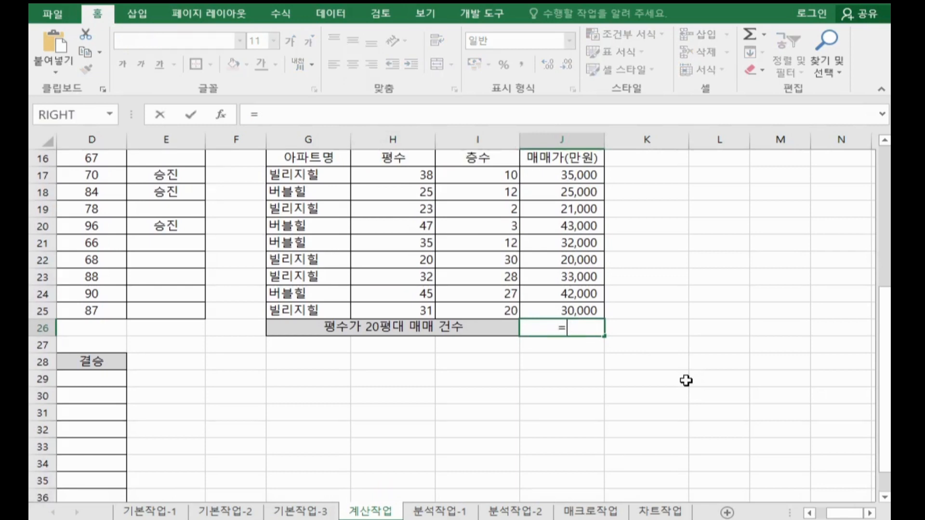
{"action": "key", "text": "Hangul"}
{"action": "type", "text": "cou"}
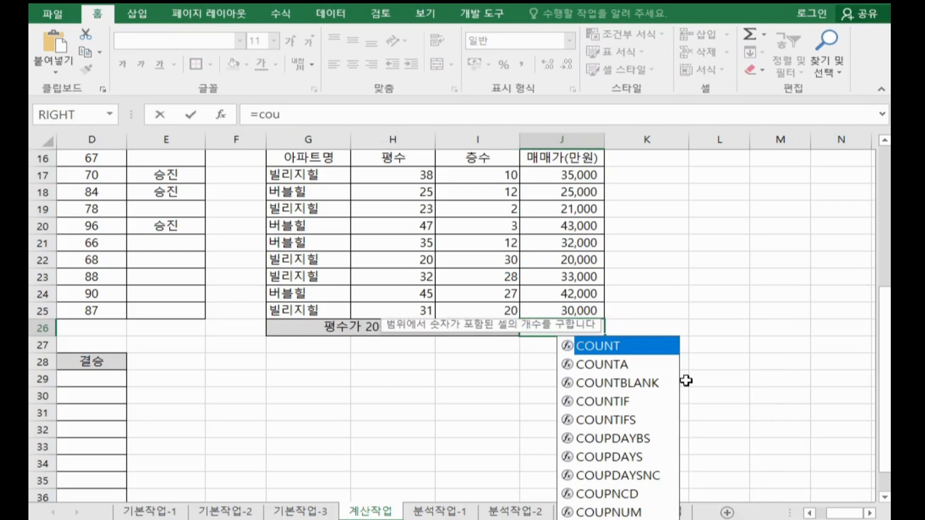
{"action": "double_click", "coordinate": [625, 404]}
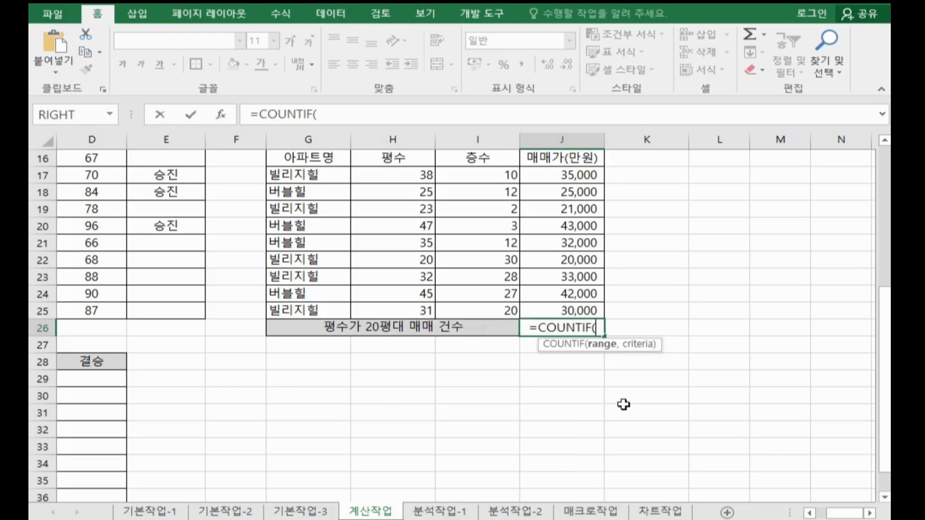
Step: Complete the COUNTIF arguments with range H17:H25 and criteria >=20
{"action": "left_click", "coordinate": [223, 116]}
{"action": "left_click_drag", "start_coordinate": [673, 51], "coordinate": [726, 104]}
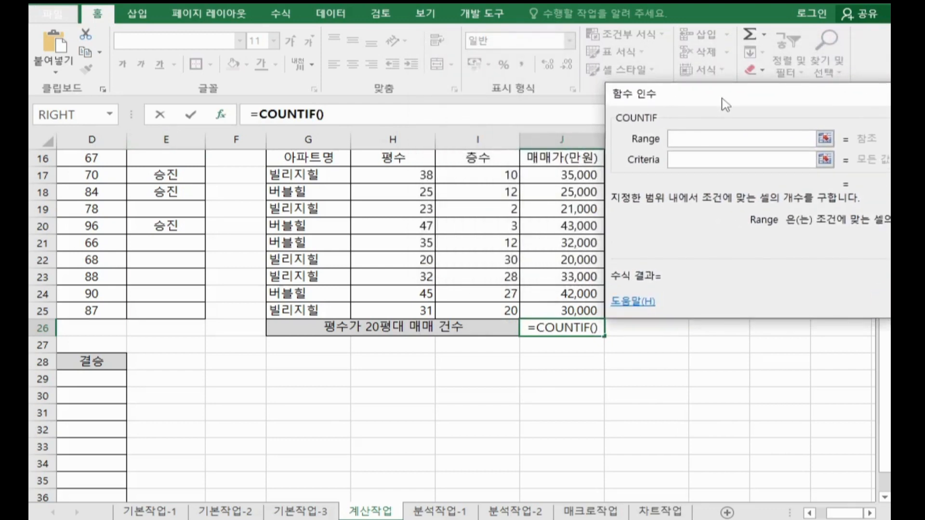
{"action": "left_click_drag", "start_coordinate": [418, 174], "coordinate": [407, 314]}
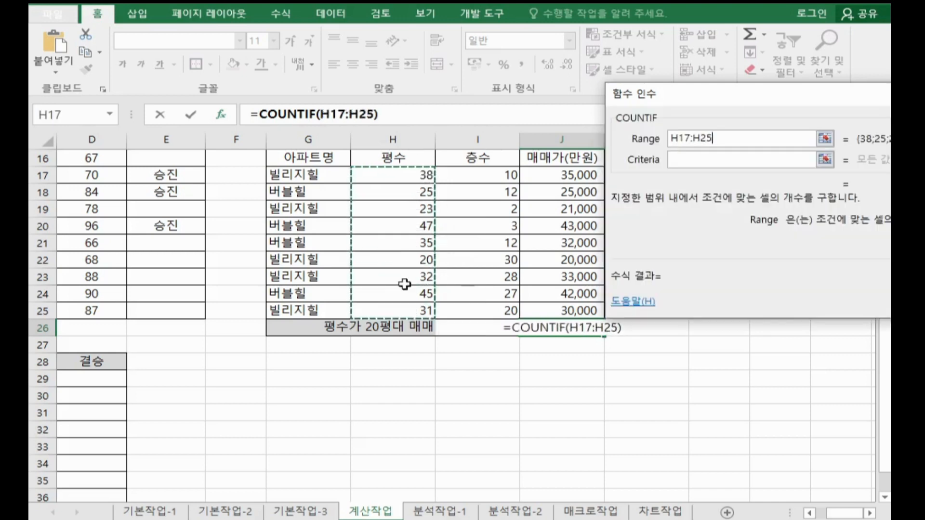
{"action": "left_click_drag", "start_coordinate": [411, 173], "coordinate": [409, 308]}
{"action": "left_click", "coordinate": [704, 162]}
{"action": "type", "text": ">"}
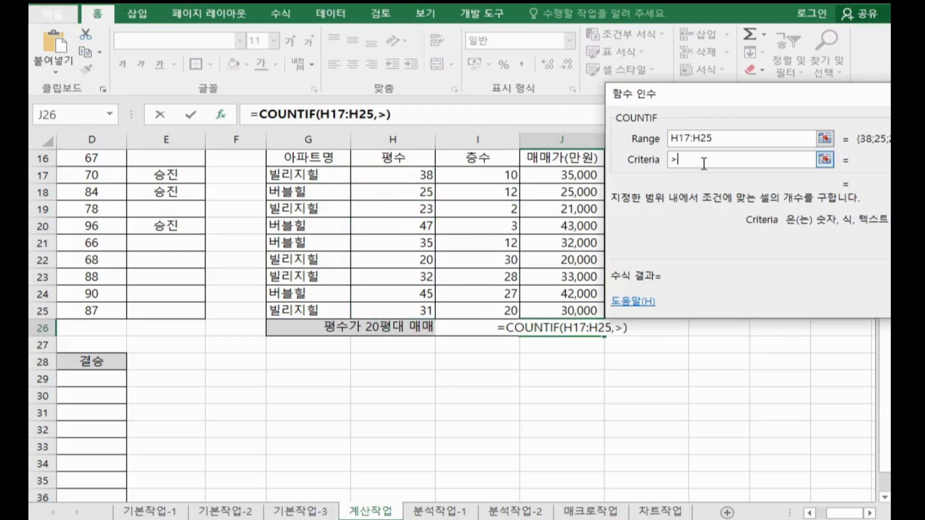
{"action": "type", "text": "=20"}
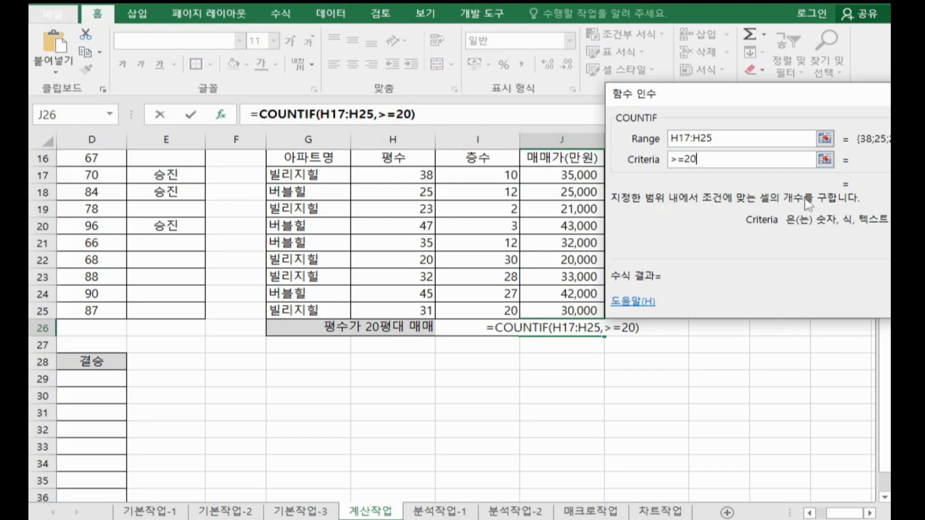
{"action": "left_click_drag", "start_coordinate": [776, 99], "coordinate": [615, 104]}
{"action": "left_click", "coordinate": [759, 313]}
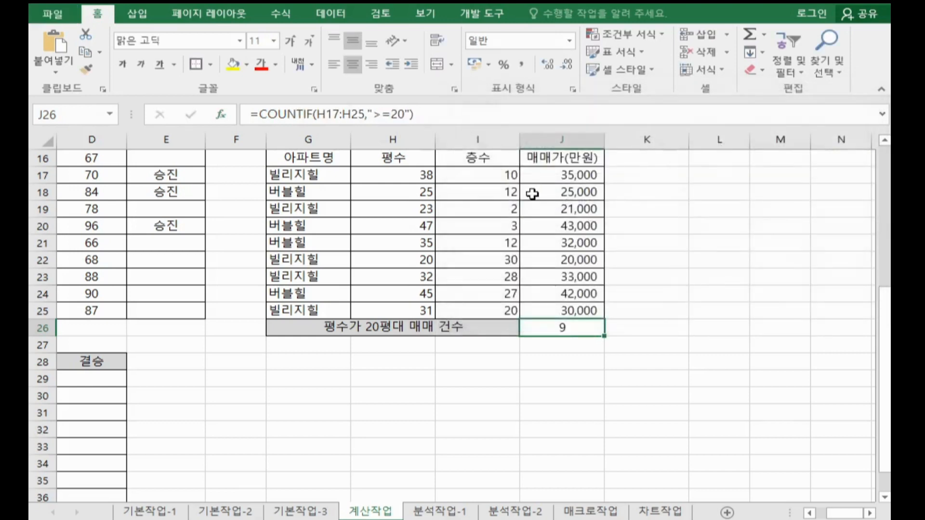
Step: Append a minus sign and a second COUNTIF function to the end of the J26 formula
{"action": "left_click", "coordinate": [463, 120]}
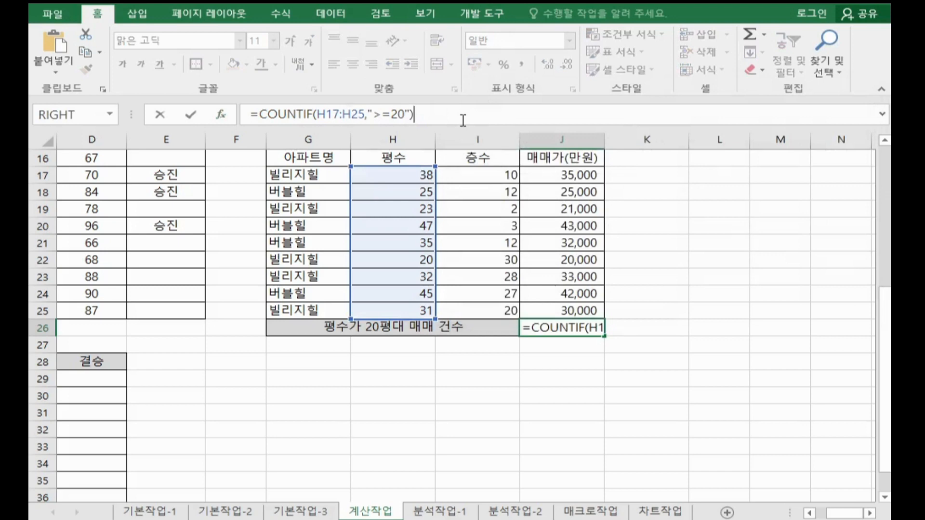
{"action": "type", "text": "-"}
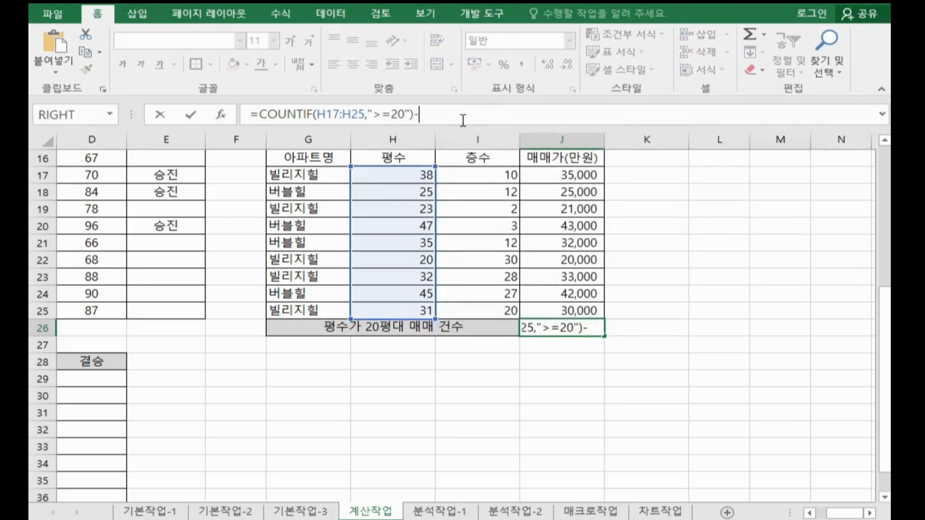
{"action": "type", "text": "cou"}
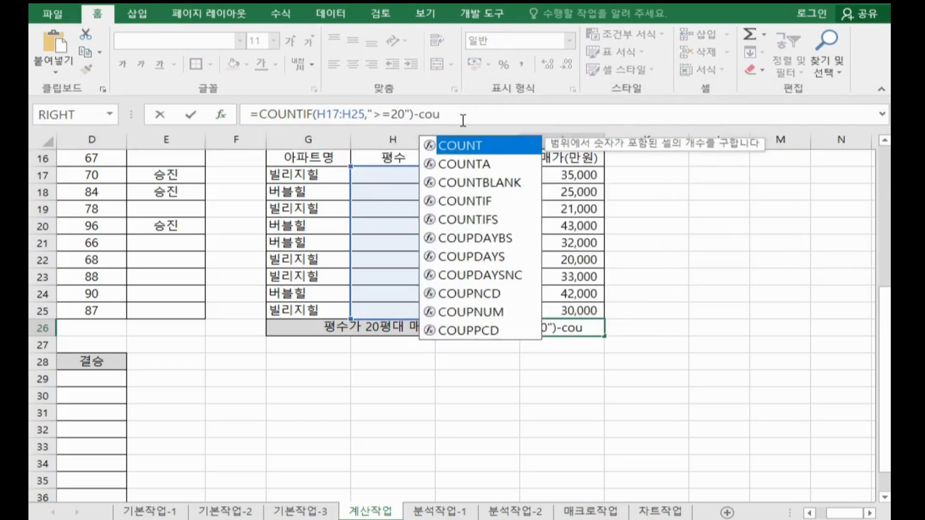
{"action": "key", "text": "Down"}
{"action": "key", "text": "Down"}
{"action": "key", "text": "Down"}
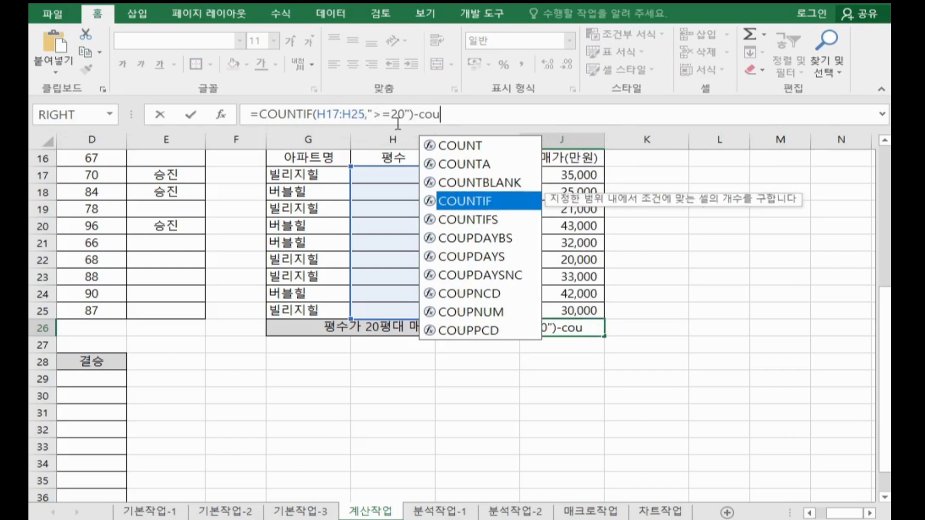
{"action": "key", "text": "Tab"}
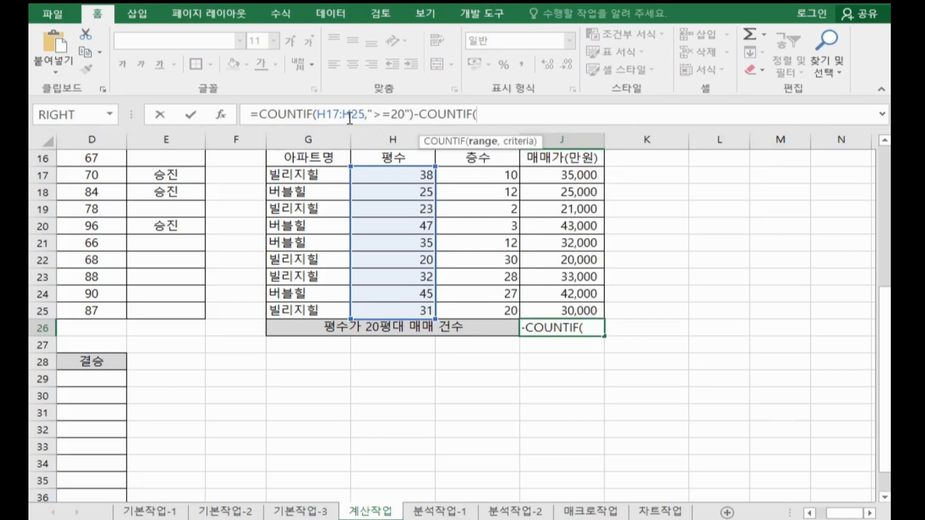
Step: Complete the second COUNTIF's arguments with range H17:H25 and criteria >=30
{"action": "left_click", "coordinate": [222, 121]}
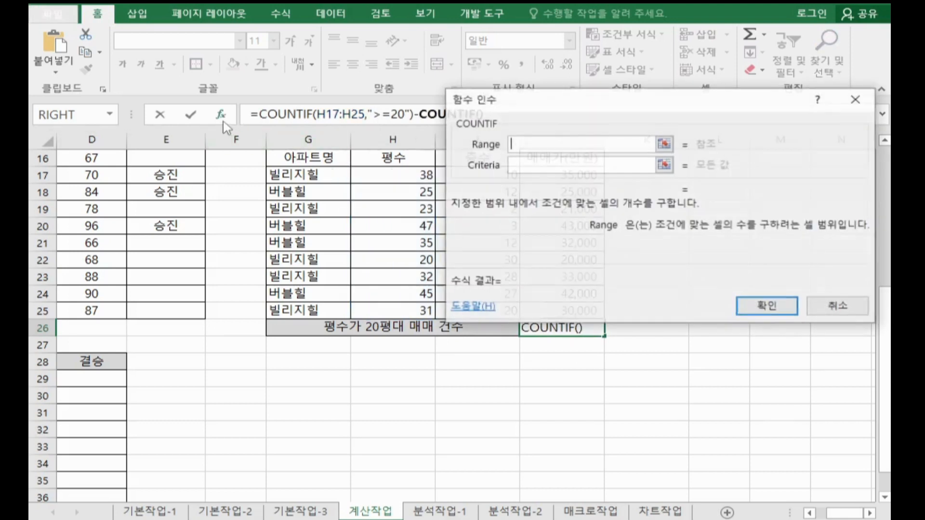
{"action": "left_click_drag", "start_coordinate": [506, 123], "coordinate": [631, 108]}
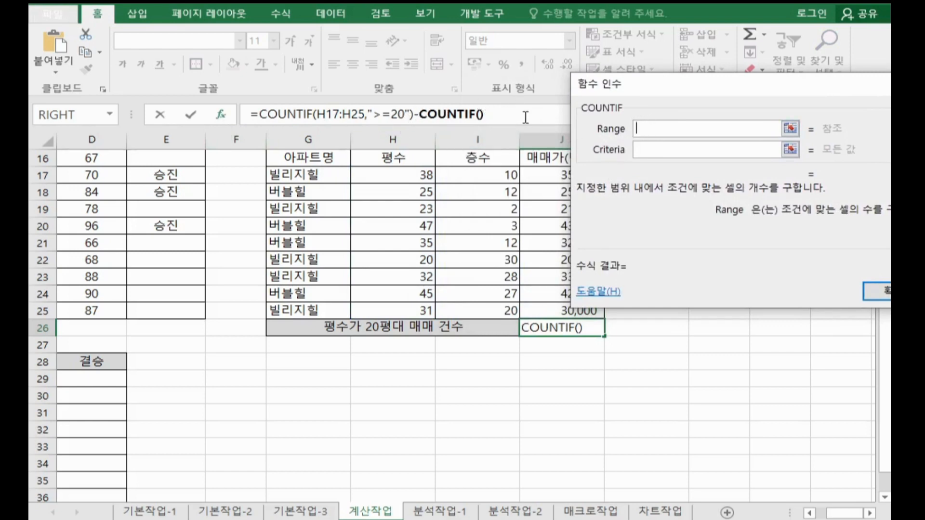
{"action": "left_click", "coordinate": [417, 177]}
{"action": "left_click_drag", "start_coordinate": [416, 177], "coordinate": [419, 313]}
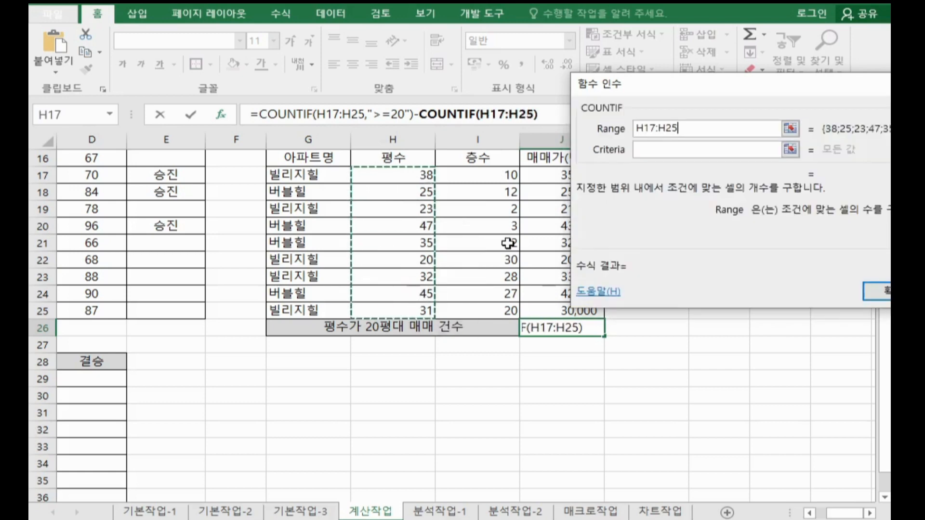
{"action": "left_click", "coordinate": [648, 149]}
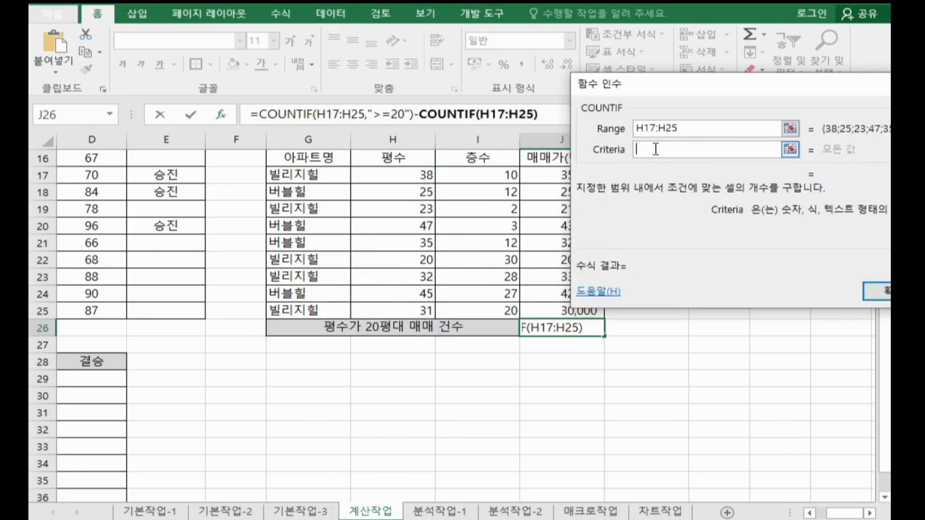
{"action": "type", "text": ">=30"}
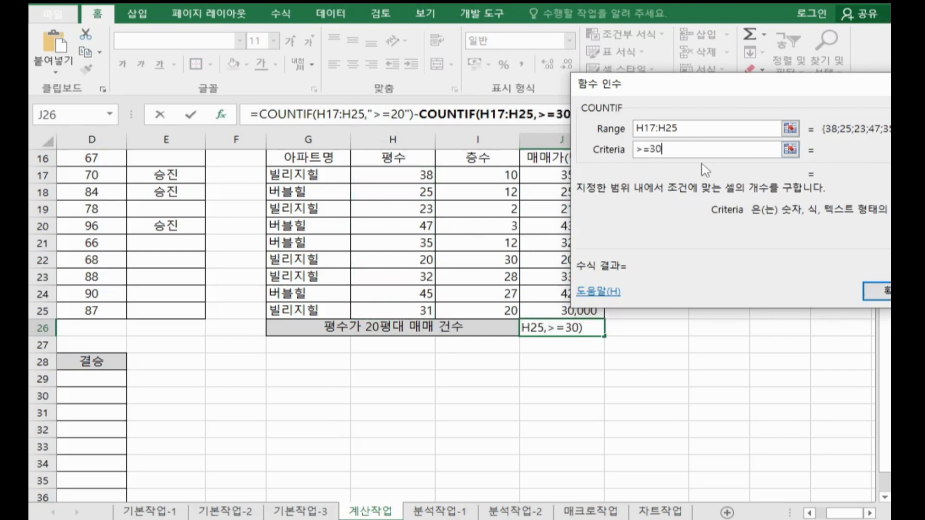
{"action": "key", "text": "Return"}
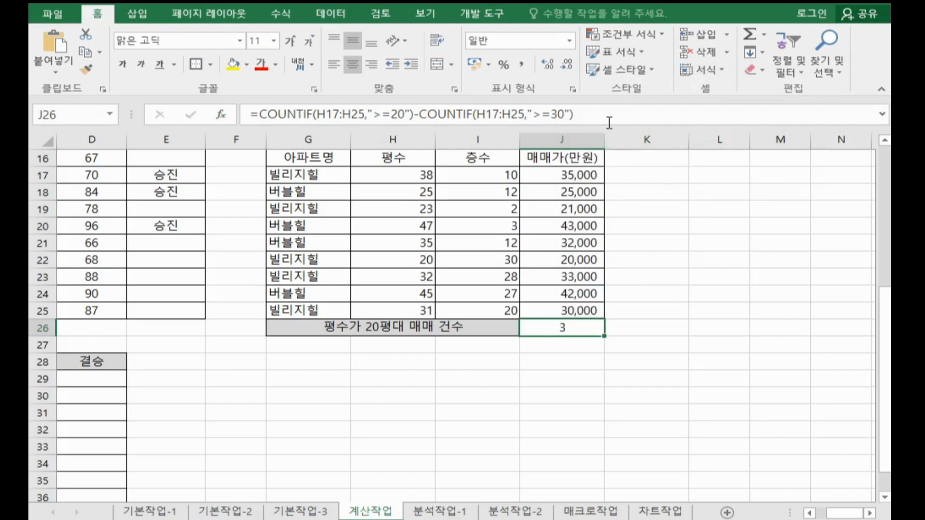
Step: Copy the whole J26 formula and paste it into Notepad below the 20평대 notes
{"action": "left_click_drag", "start_coordinate": [573, 115], "coordinate": [157, 117]}
{"action": "key", "text": "ctrl+c"}
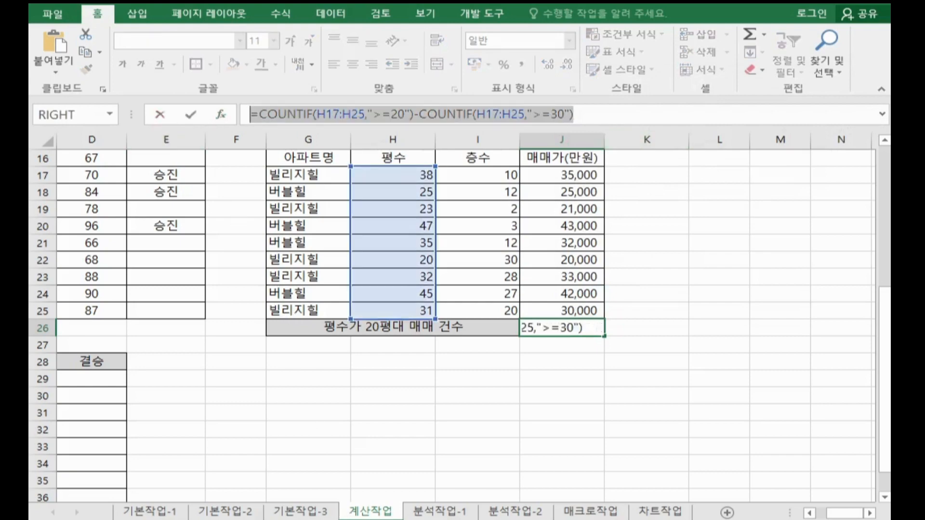
{"action": "left_click", "coordinate": [346, 519]}
{"action": "left_click", "coordinate": [93, 289]}
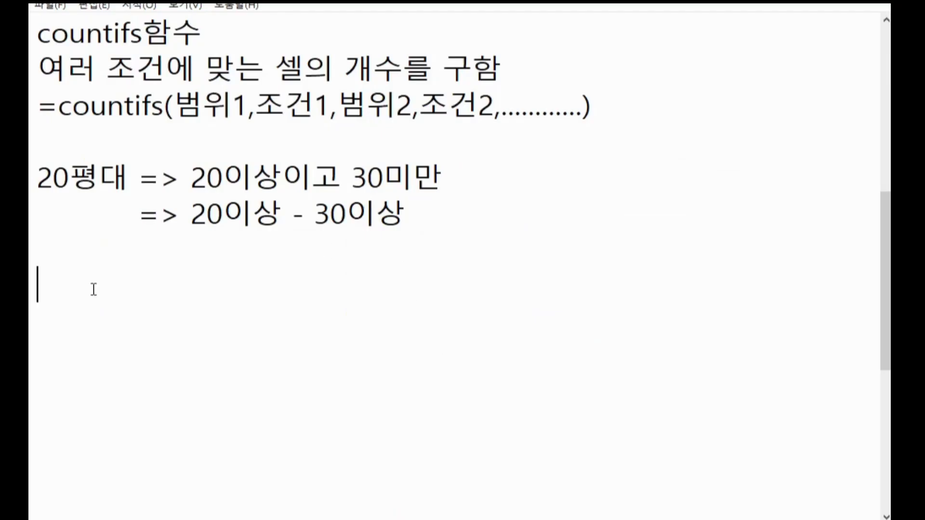
{"action": "key", "text": "ctrl+v"}
{"action": "left_click", "coordinate": [201, 261]}
Step: Highlight 20이상 and 30이상 in the notes, each followed by its matching COUNTIF part in the pasted formula
{"action": "left_click_drag", "start_coordinate": [193, 217], "coordinate": [305, 220]}
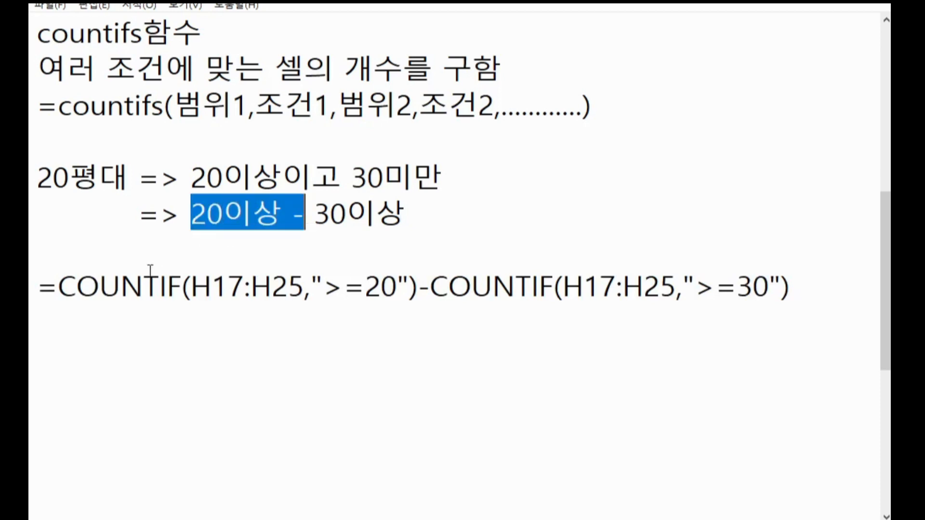
{"action": "left_click_drag", "start_coordinate": [68, 290], "coordinate": [399, 293]}
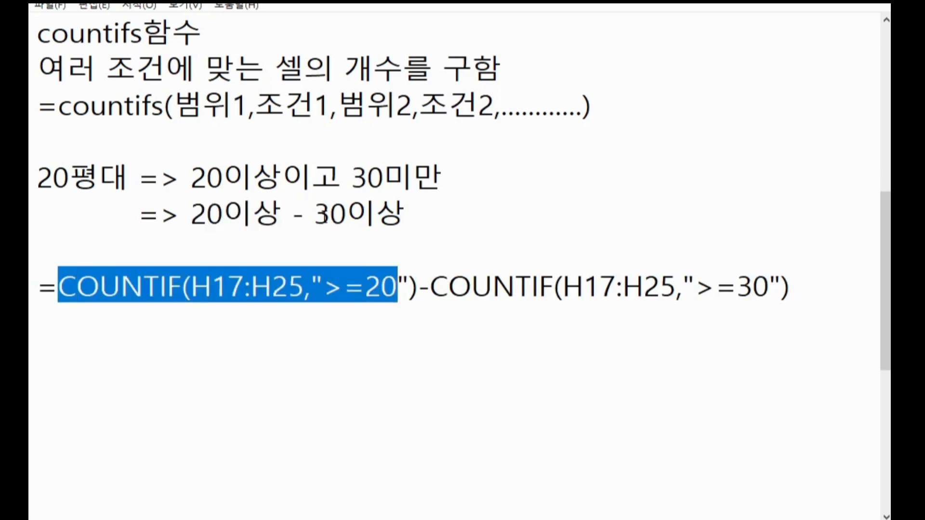
{"action": "left_click_drag", "start_coordinate": [315, 214], "coordinate": [408, 217]}
{"action": "left_click_drag", "start_coordinate": [430, 286], "coordinate": [809, 277]}
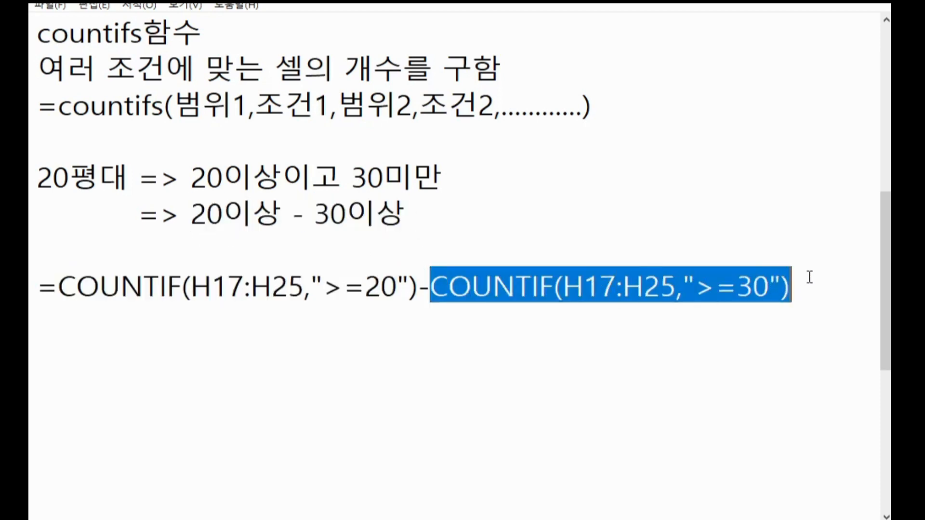
Step: Clear the highlight in the notes, switch back to Excel and commit the 20평대 COUNTIF formula in J26
{"action": "left_click", "coordinate": [451, 338]}
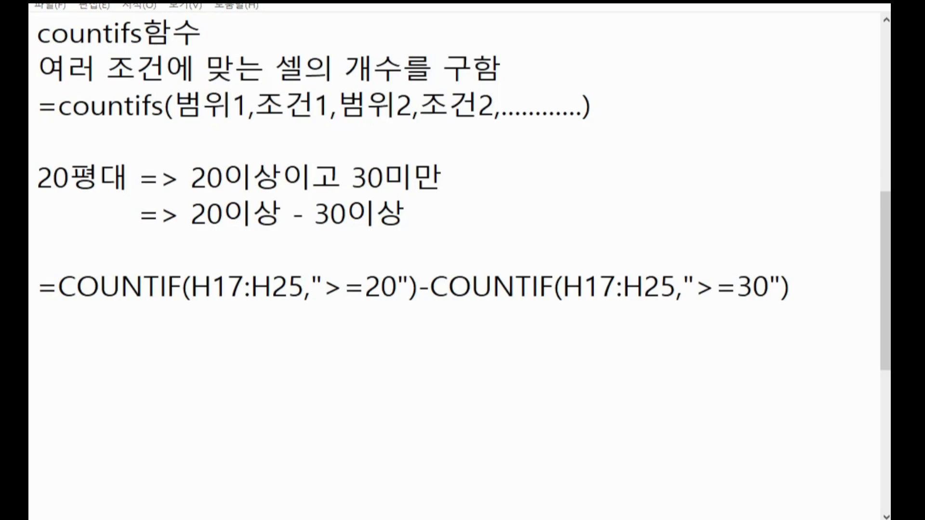
{"action": "key", "text": "alt+Tab"}
{"action": "key", "text": "Return"}
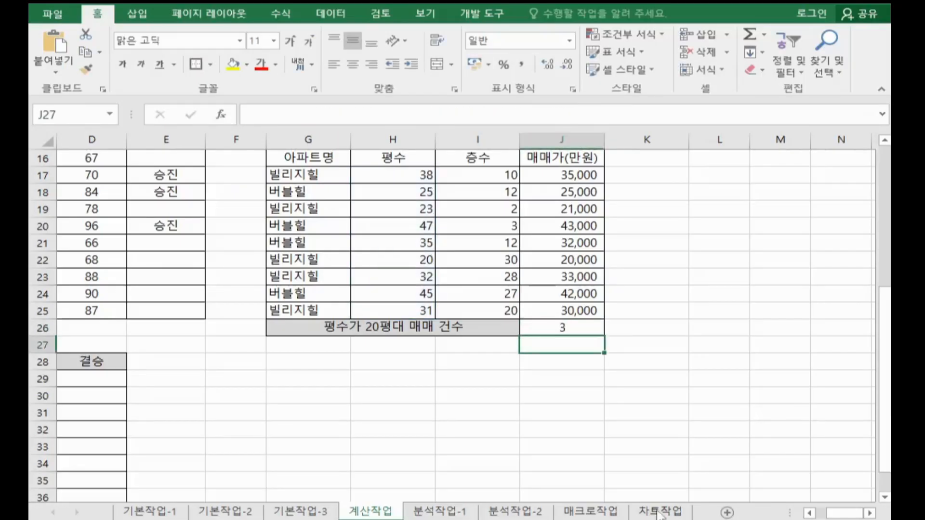
Step: Start a RANK.AVG formula in D29, the first 결승 cell of 표5, and open its function arguments
{"action": "scroll", "coordinate": [730, 499], "scroll_direction": "down", "scroll_amount": 3}
{"action": "scroll", "coordinate": [799, 515], "scroll_direction": "left", "scroll_amount": 3}
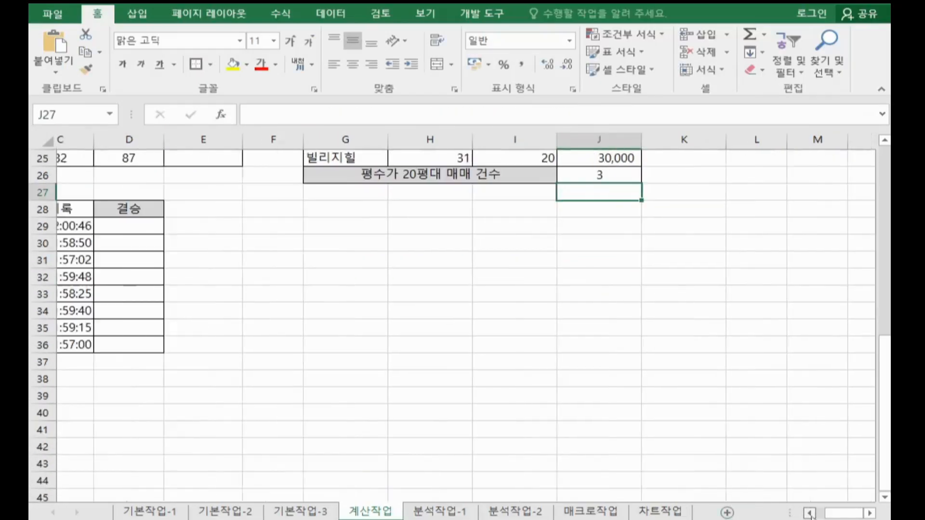
{"action": "left_click", "coordinate": [328, 348]}
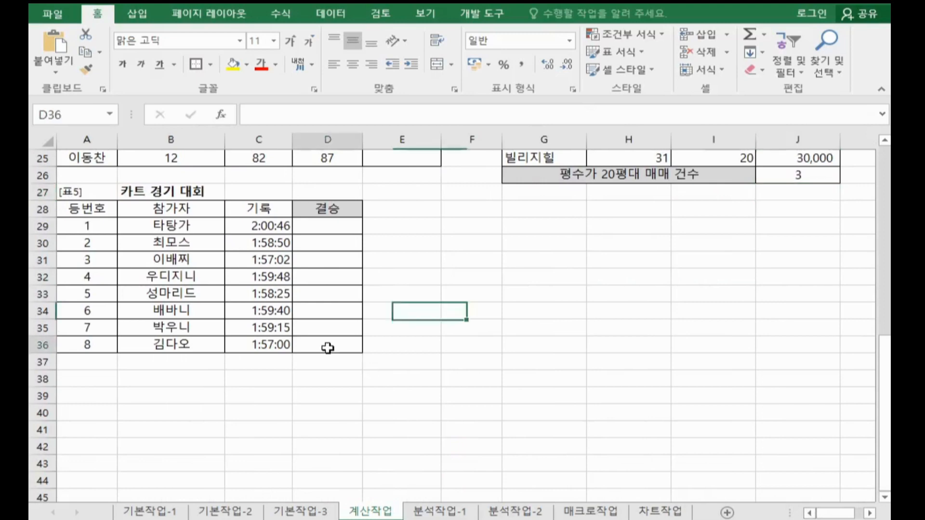
{"action": "left_click", "coordinate": [330, 231]}
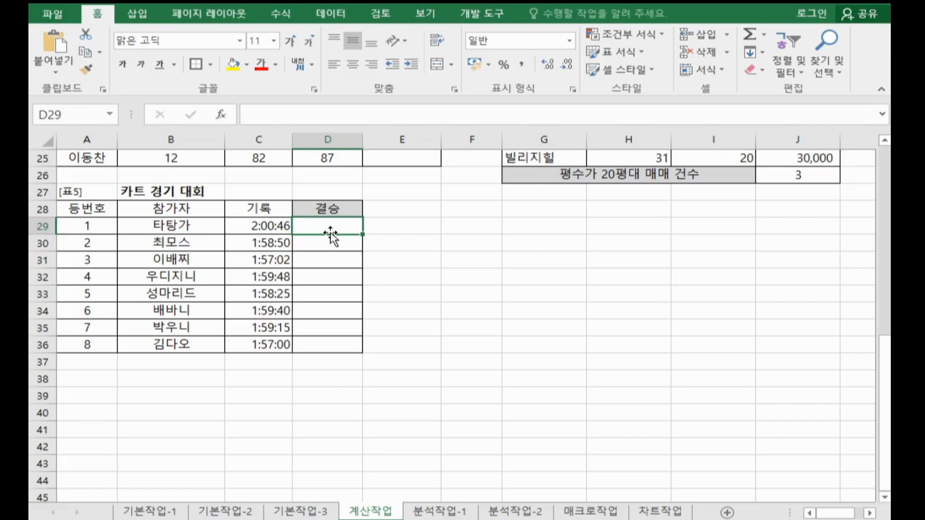
{"action": "type", "text": "=r"}
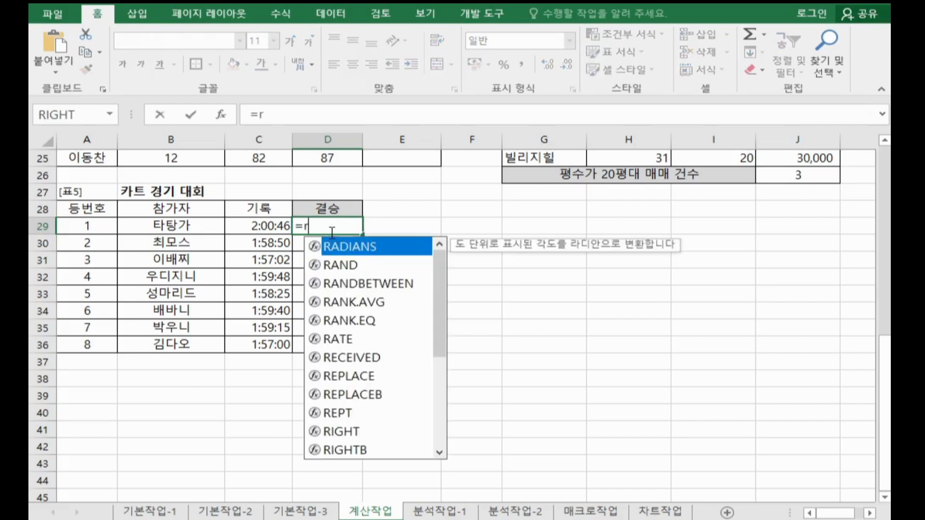
{"action": "double_click", "coordinate": [362, 306]}
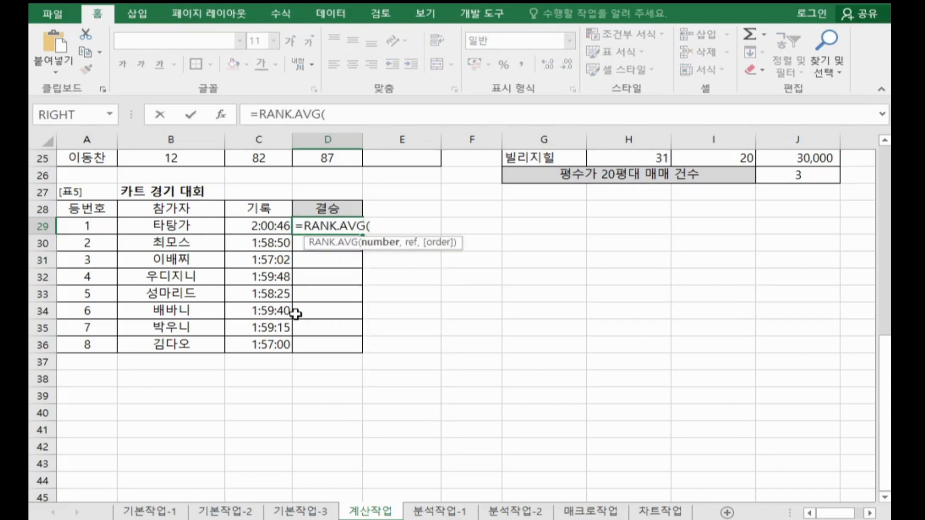
{"action": "left_click", "coordinate": [221, 116]}
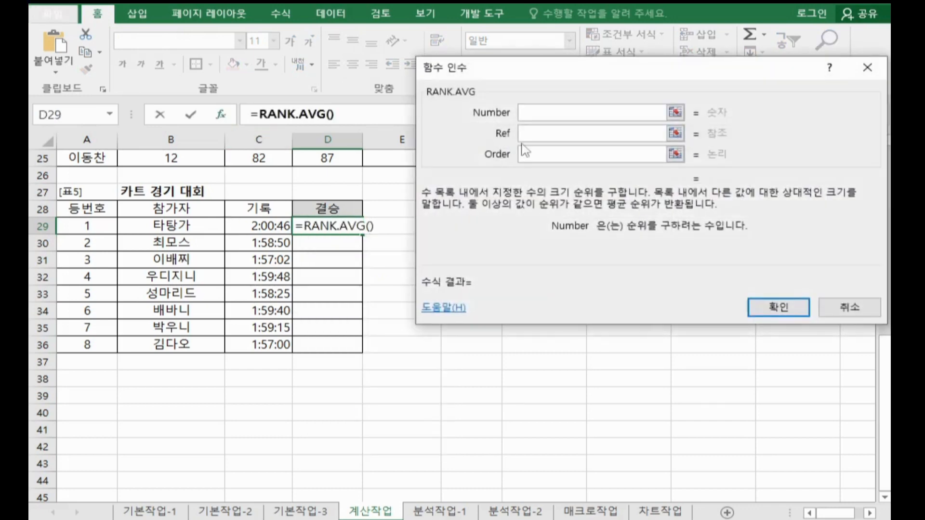
Step: Complete RANK.AVG in D29 with number C29, absolute reference range $C$29:$C$36 and order 1
{"action": "left_click", "coordinate": [262, 224]}
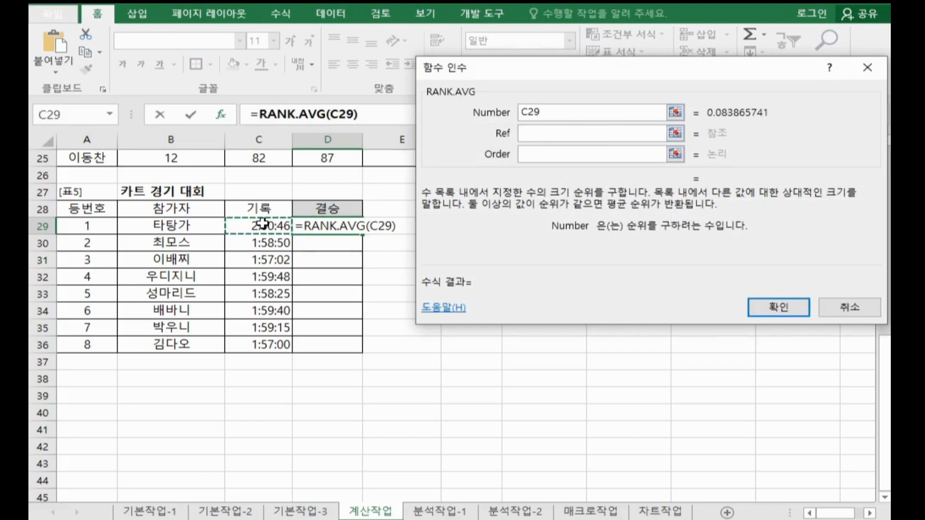
{"action": "left_click", "coordinate": [532, 137]}
{"action": "left_click_drag", "start_coordinate": [272, 224], "coordinate": [254, 348]}
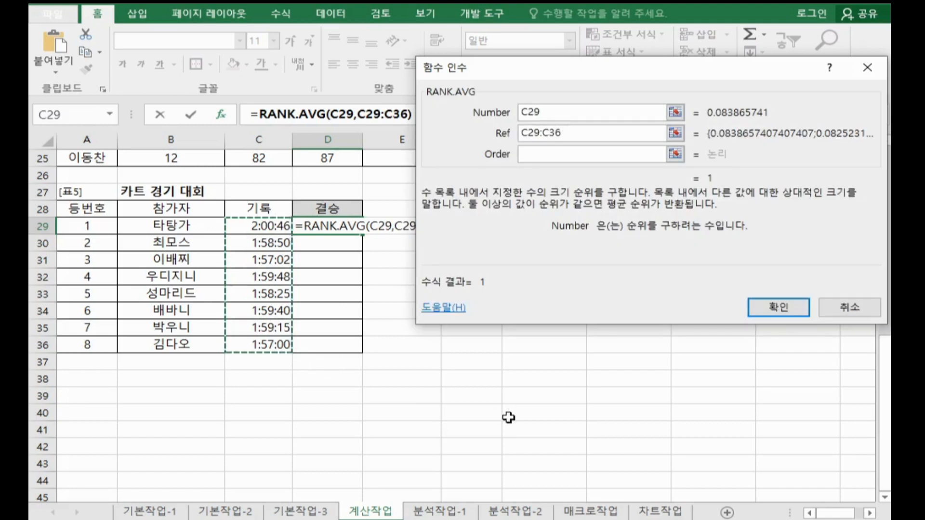
{"action": "key", "text": "F4"}
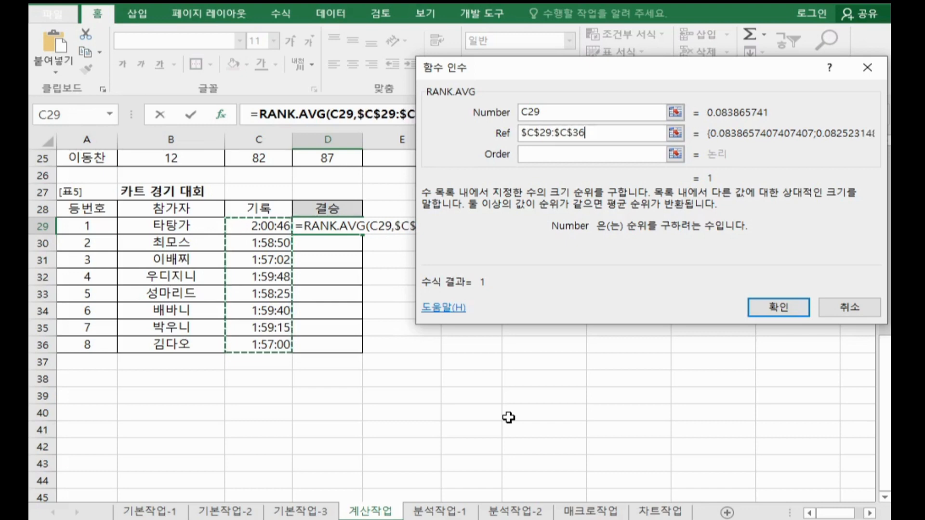
{"action": "left_click", "coordinate": [560, 153]}
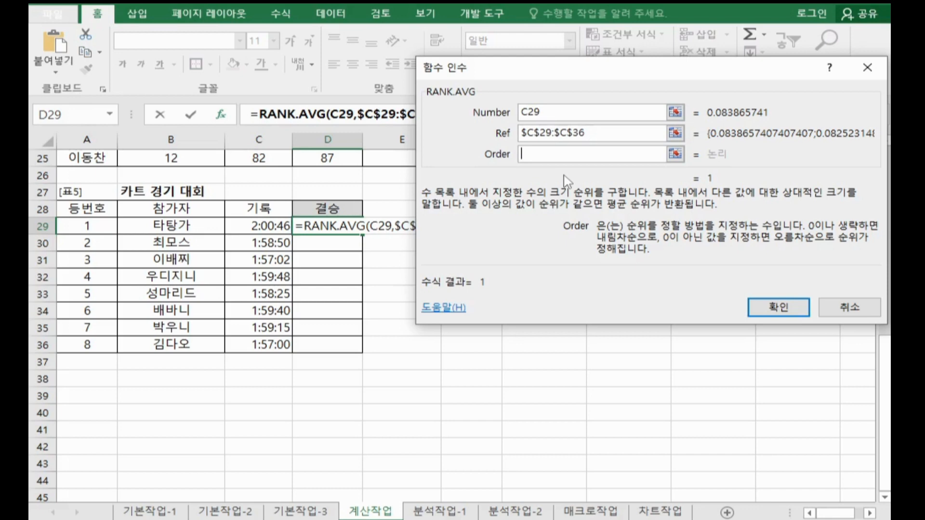
{"action": "type", "text": "1"}
{"action": "left_click", "coordinate": [757, 312]}
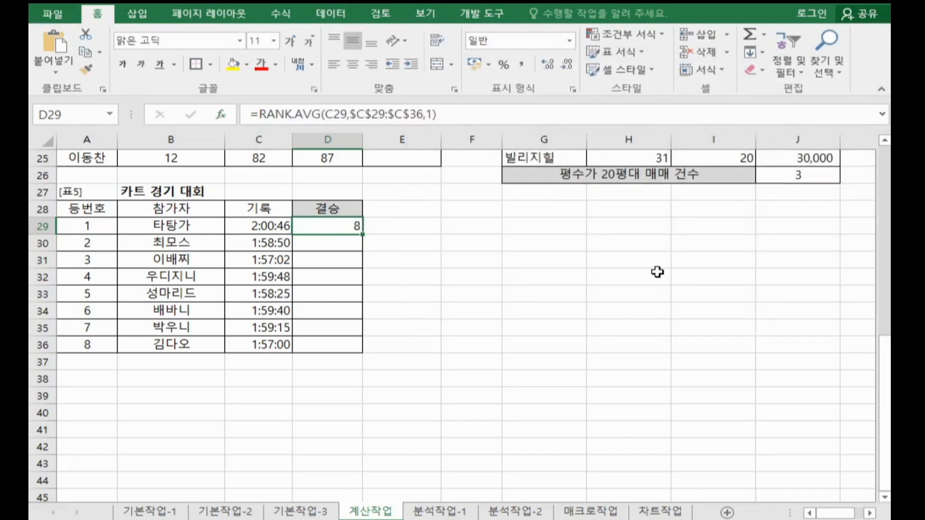
Step: Fill the RANK.AVG formula from D29 down to D36 and check individual ranks in the 결승 column
{"action": "double_click", "coordinate": [359, 234]}
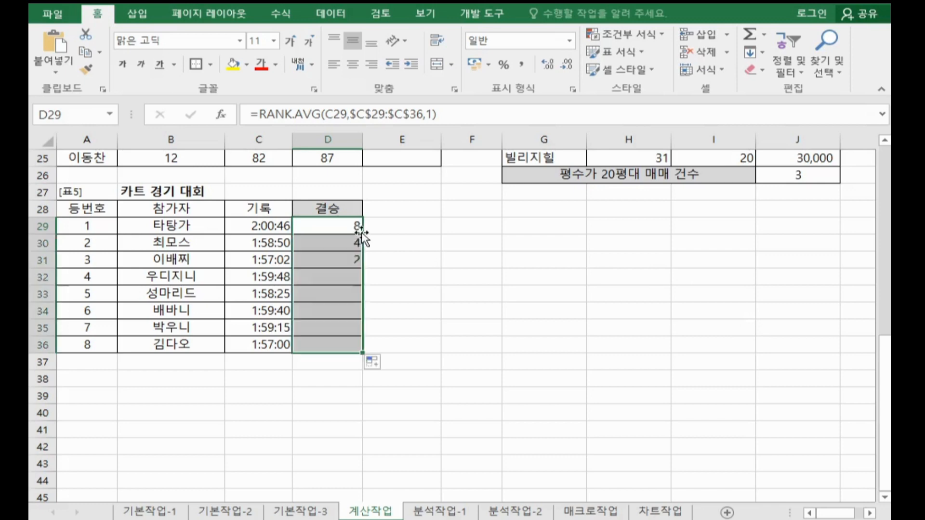
{"action": "left_click", "coordinate": [346, 346]}
{"action": "left_click", "coordinate": [340, 260], "text": "ctrl"}
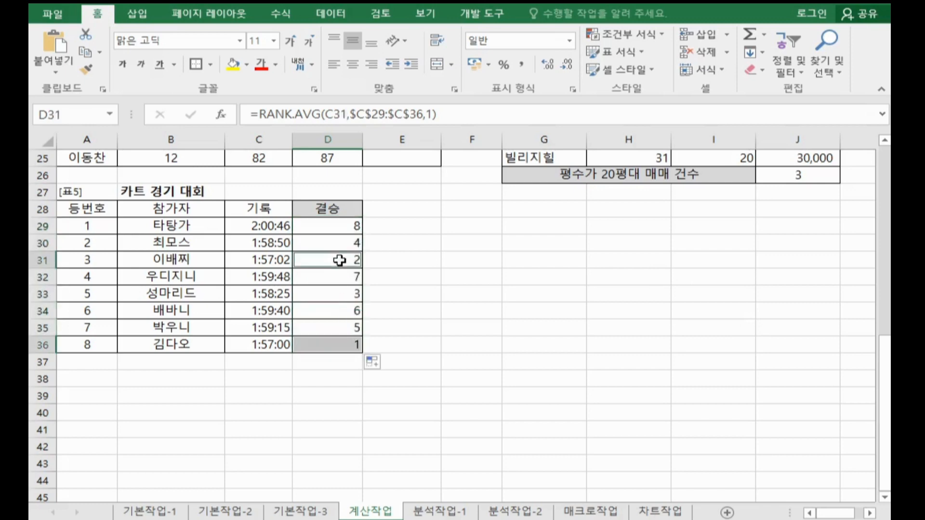
Step: Wrap the RANK.AVG formula in D29 in an IF function and open the IF function's arguments
{"action": "left_click", "coordinate": [345, 228]}
{"action": "left_click", "coordinate": [261, 119]}
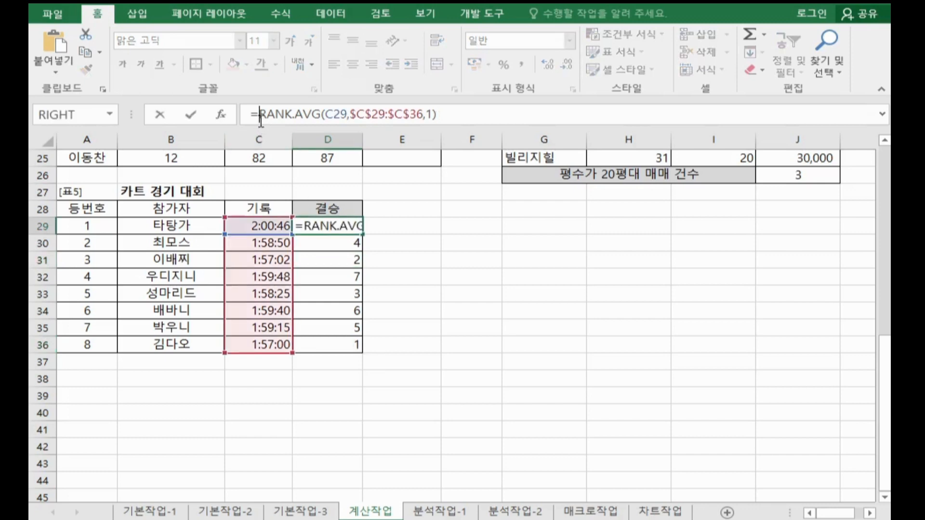
{"action": "type", "text": "IF("}
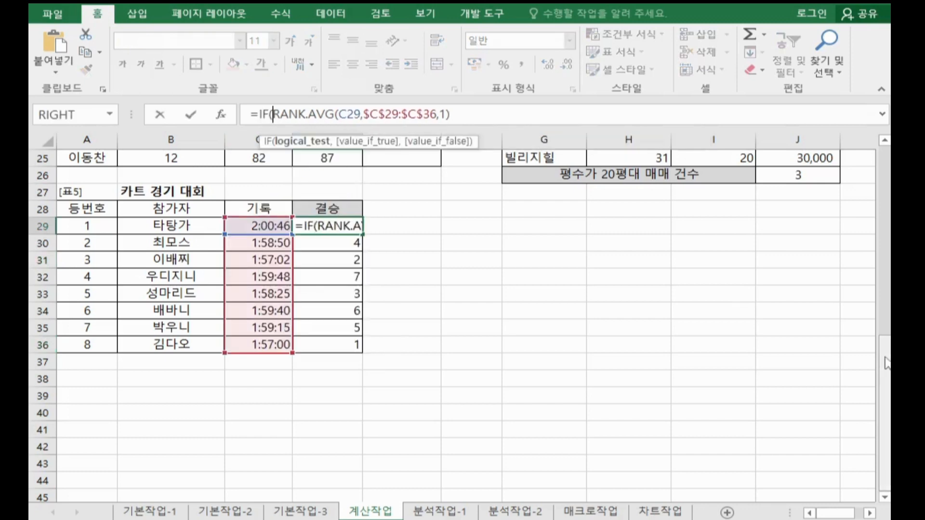
{"action": "left_click", "coordinate": [221, 114]}
Step: Append <=2 after the RANK.AVG expression in the IF function's logical test
{"action": "left_click_drag", "start_coordinate": [536, 118], "coordinate": [679, 127]}
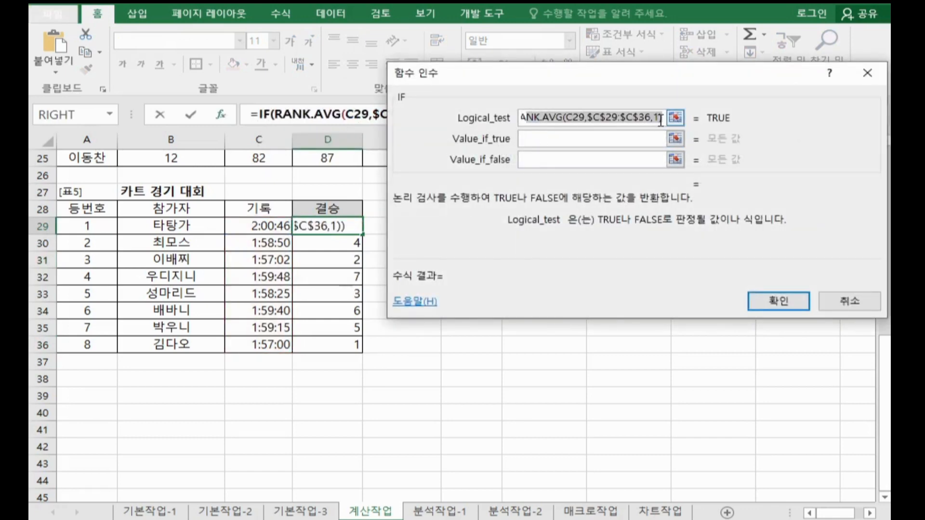
{"action": "left_click", "coordinate": [663, 119]}
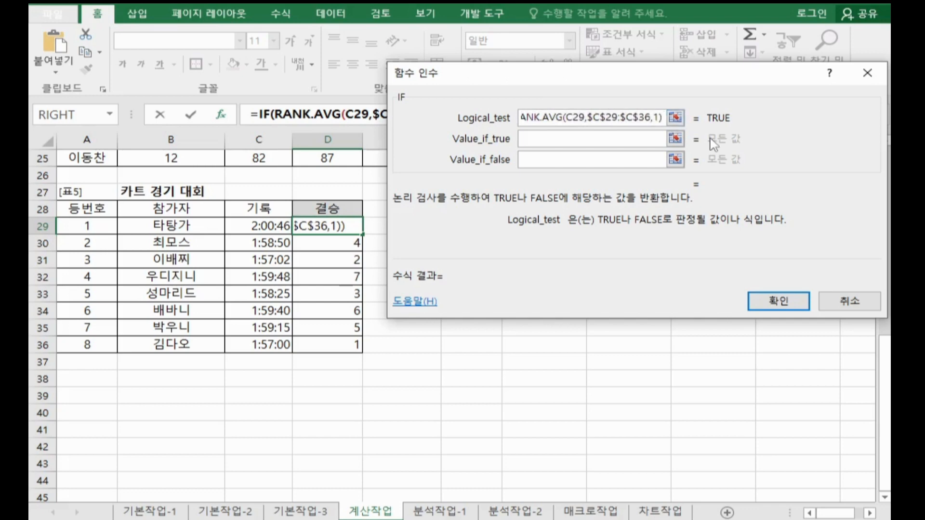
{"action": "type", "text": "<=q"}
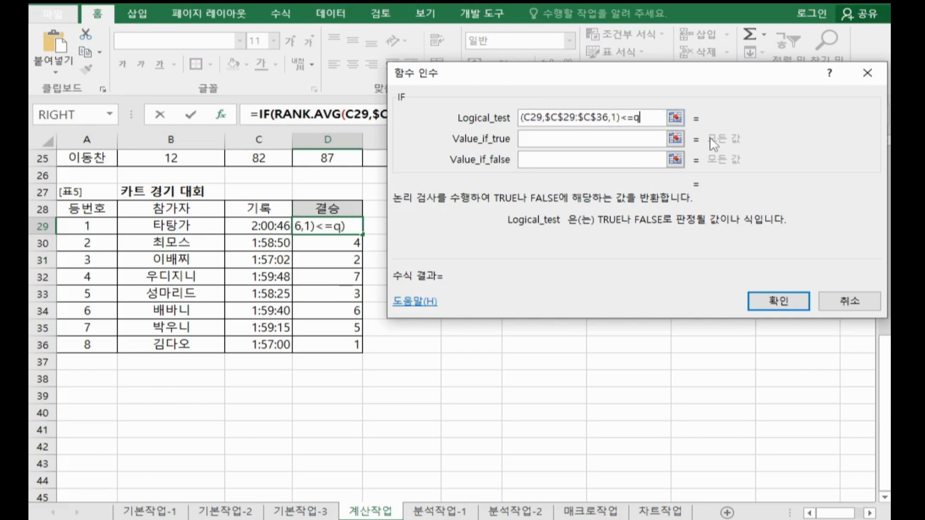
{"action": "key", "text": "BackSpace"}
{"action": "type", "text": "w"}
{"action": "key", "text": "BackSpace"}
{"action": "type", "text": "2"}
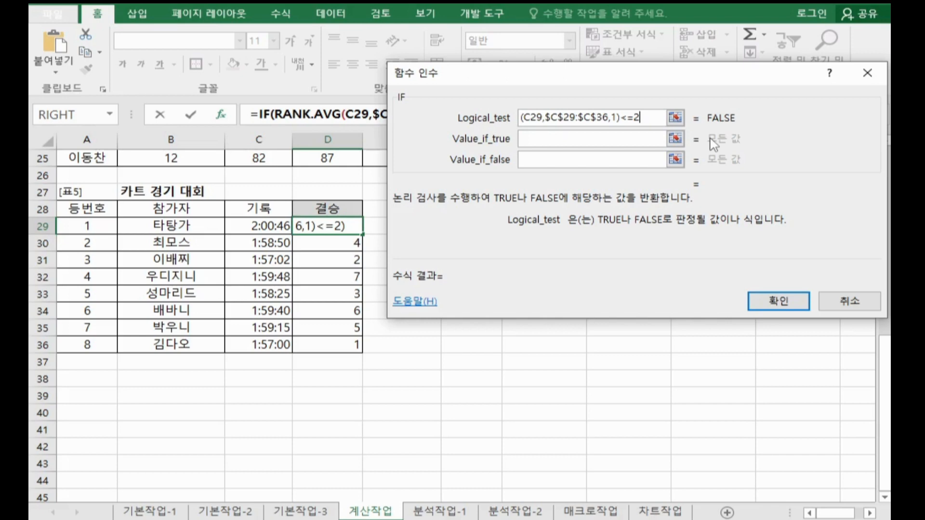
Step: Make the IF return 결승진출 when true and "" when false, confirm it, and fill D29 down to D36
{"action": "key", "text": "Tab"}
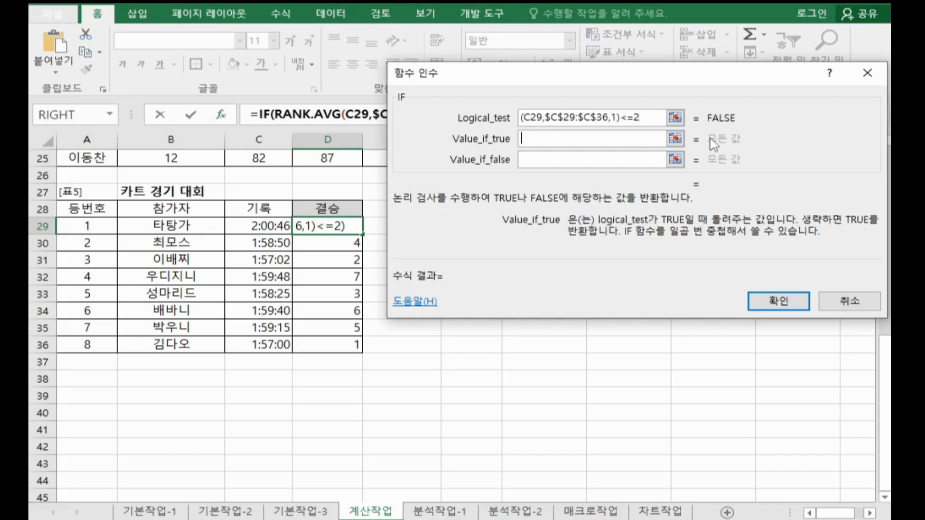
{"action": "type", "text": "결승진"}
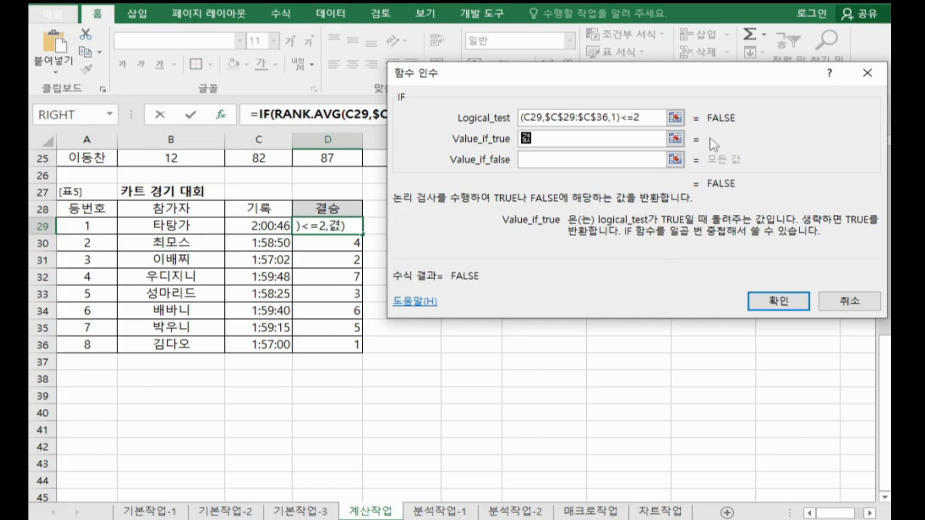
{"action": "type", "text": "출"}
{"action": "key", "text": "Tab"}
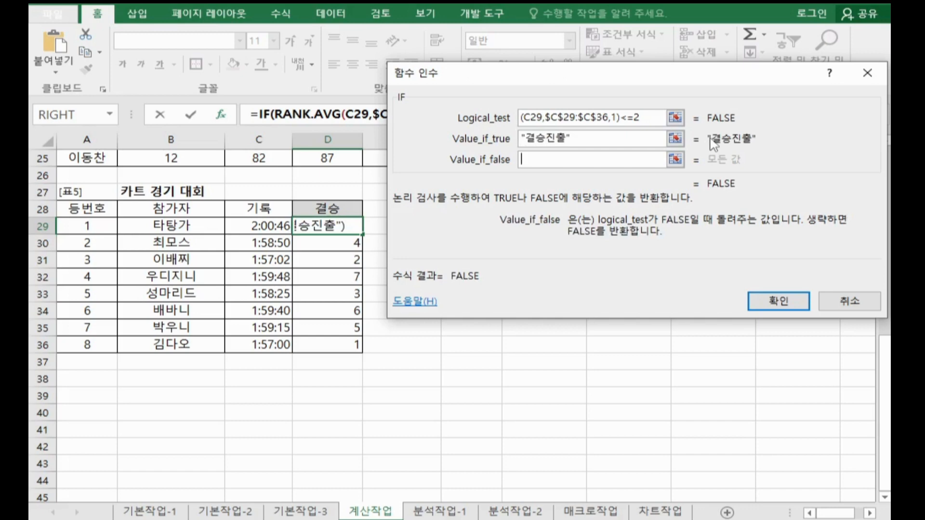
{"action": "type", "text": "\"\""}
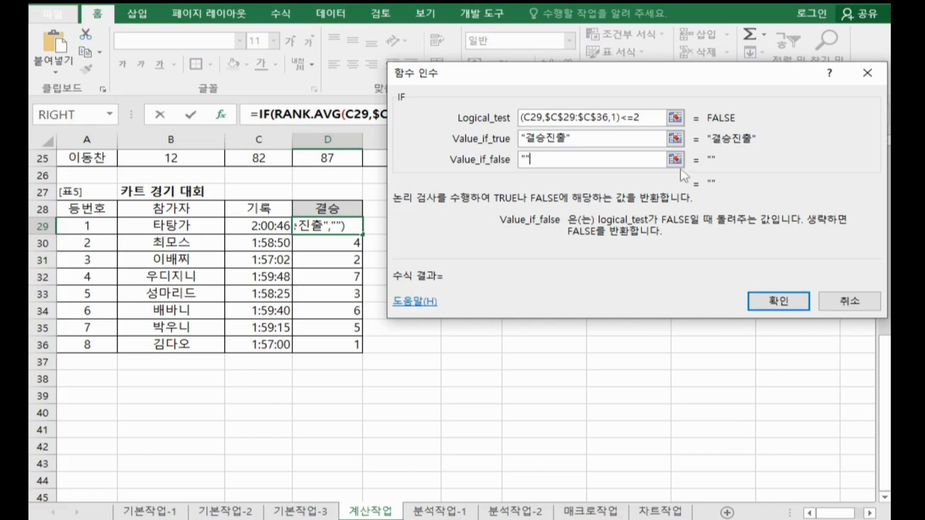
{"action": "left_click", "coordinate": [772, 294]}
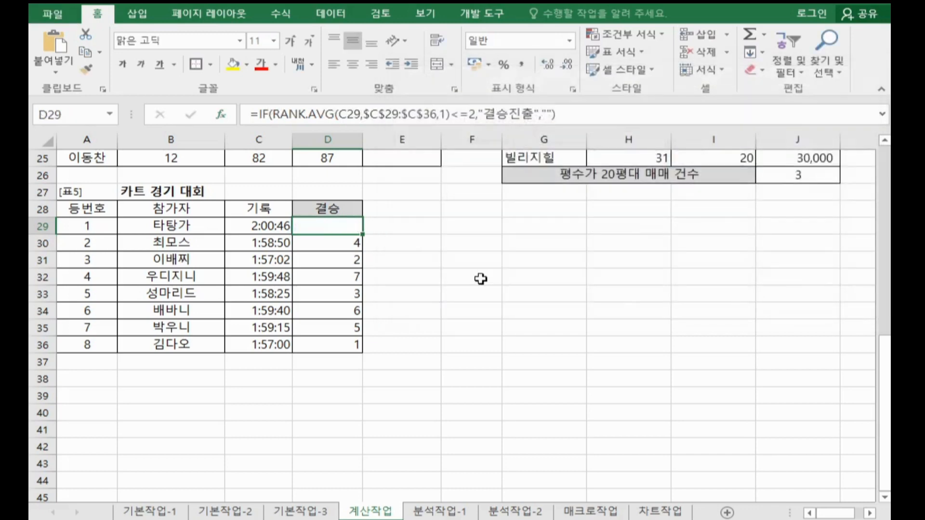
{"action": "double_click", "coordinate": [363, 234]}
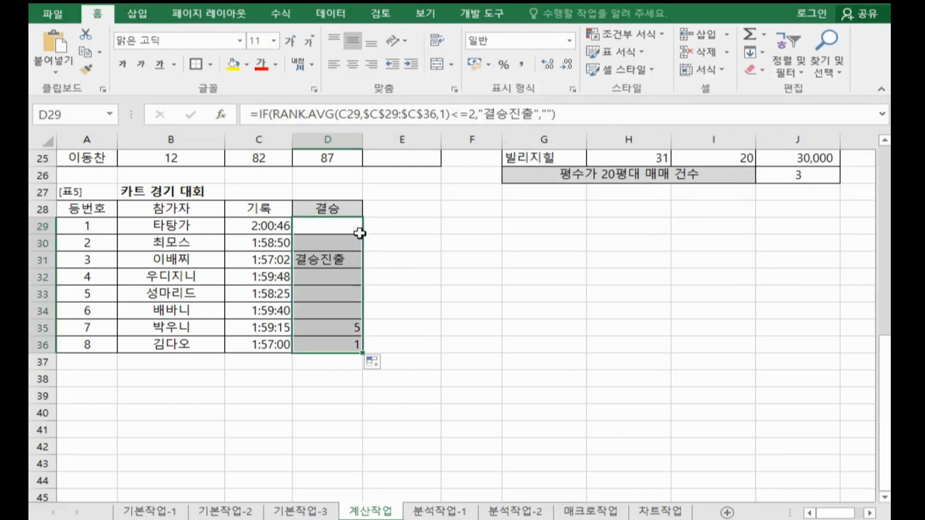
Step: Copy the whole D29 formula and paste it into Notepad below the COUNTIF formula
{"action": "left_click_drag", "start_coordinate": [601, 111], "coordinate": [249, 114]}
{"action": "key", "text": "ctrl+c"}
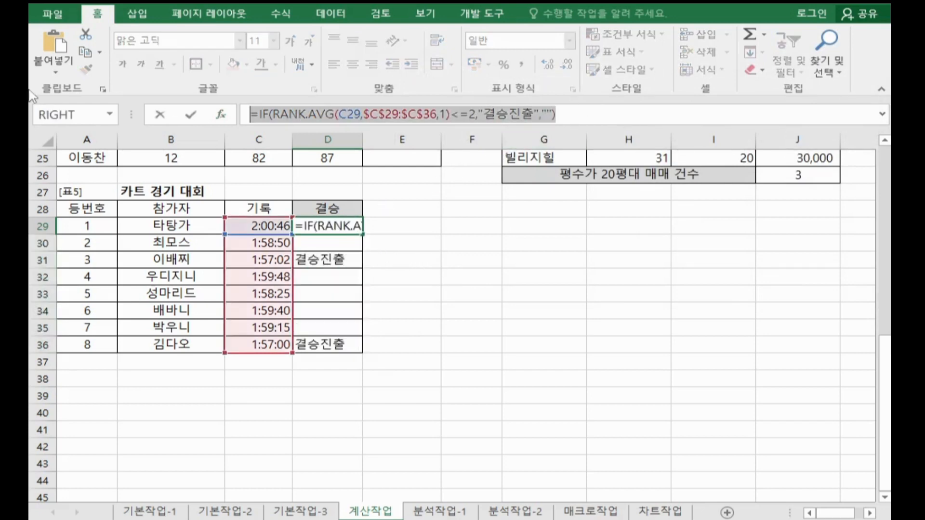
{"action": "key", "text": "alt+Tab"}
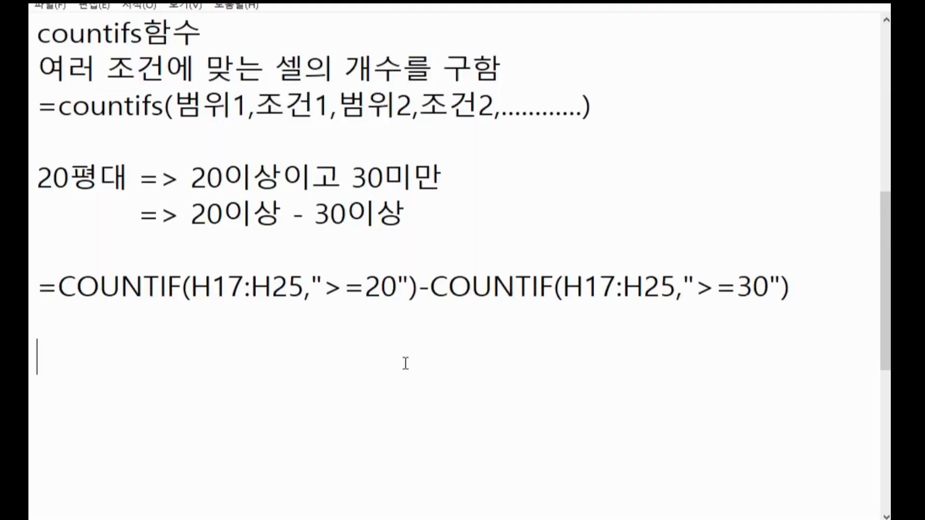
{"action": "key", "text": "ctrl+v"}
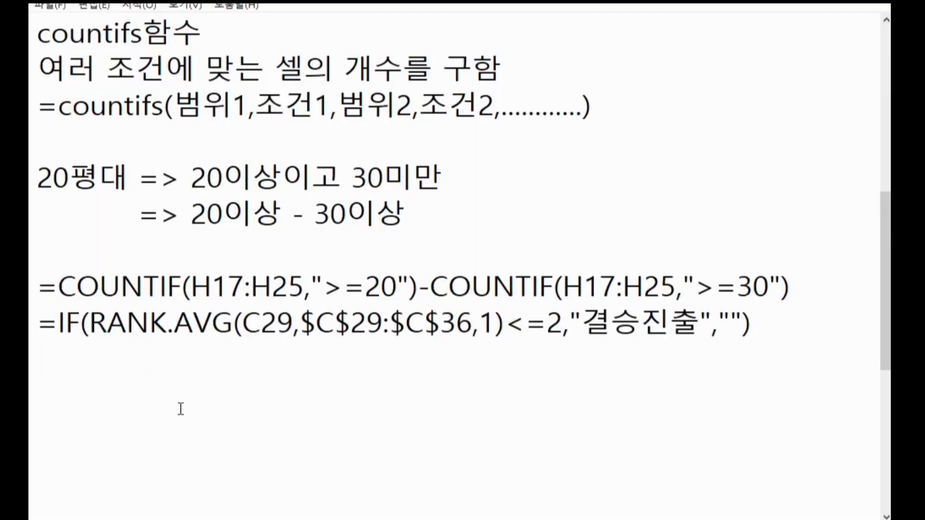
Step: Highlight the RANK.AVG condition in the pasted IF formula, followed by its true and false values
{"action": "scroll", "coordinate": [94, 327], "scroll_direction": "down", "scroll_amount": 1}
{"action": "left_click_drag", "start_coordinate": [90, 213], "coordinate": [561, 219]}
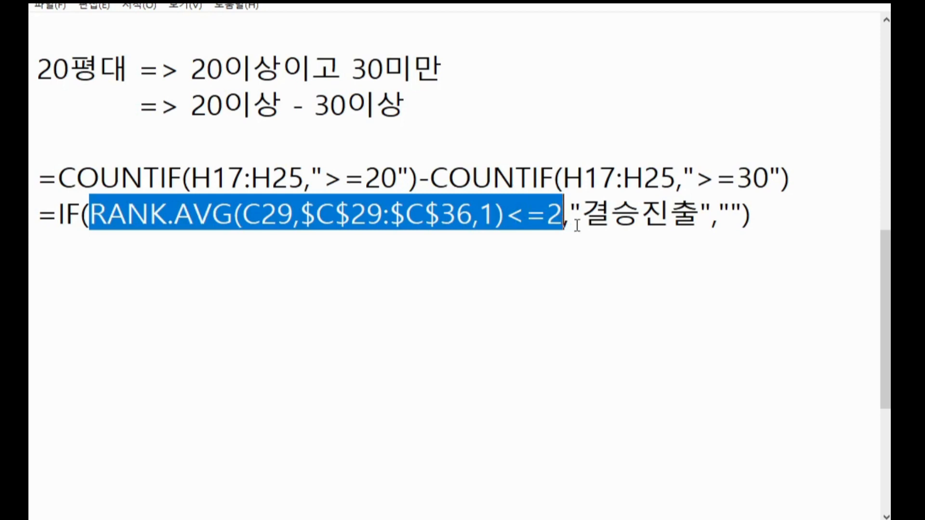
{"action": "double_click", "coordinate": [653, 230]}
{"action": "left_click", "coordinate": [714, 230]}
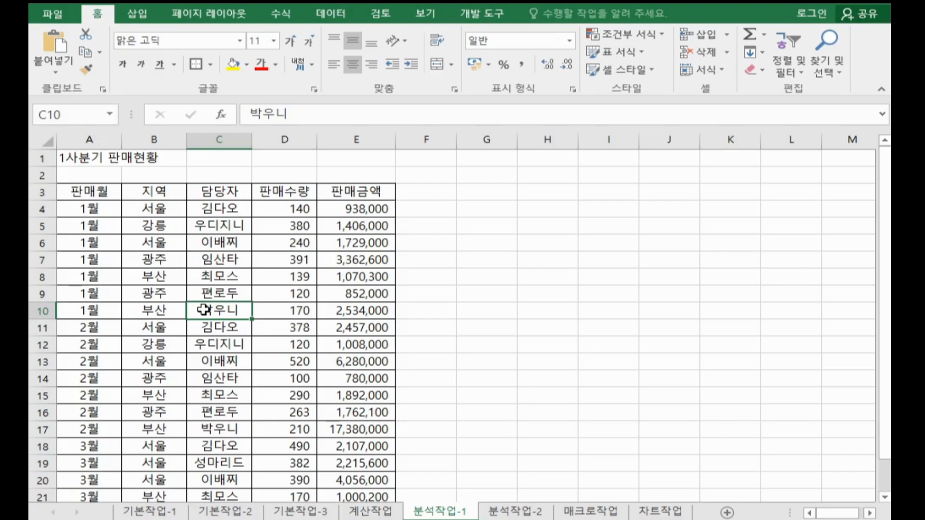
Step: Start a new PivotTable from the sales data in A3:E22 of the 분석작업-1 sheet
{"action": "left_click", "coordinate": [218, 293]}
{"action": "left_click", "coordinate": [222, 275]}
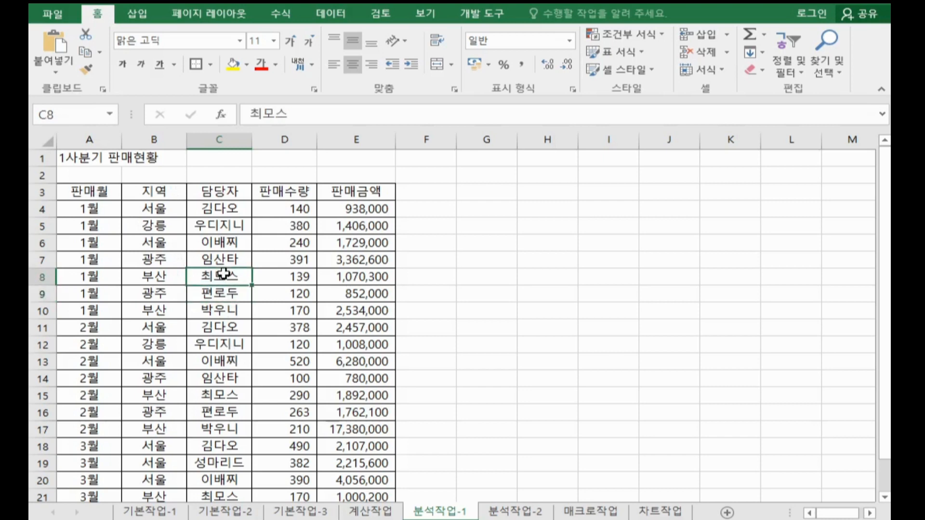
{"action": "left_click", "coordinate": [170, 243]}
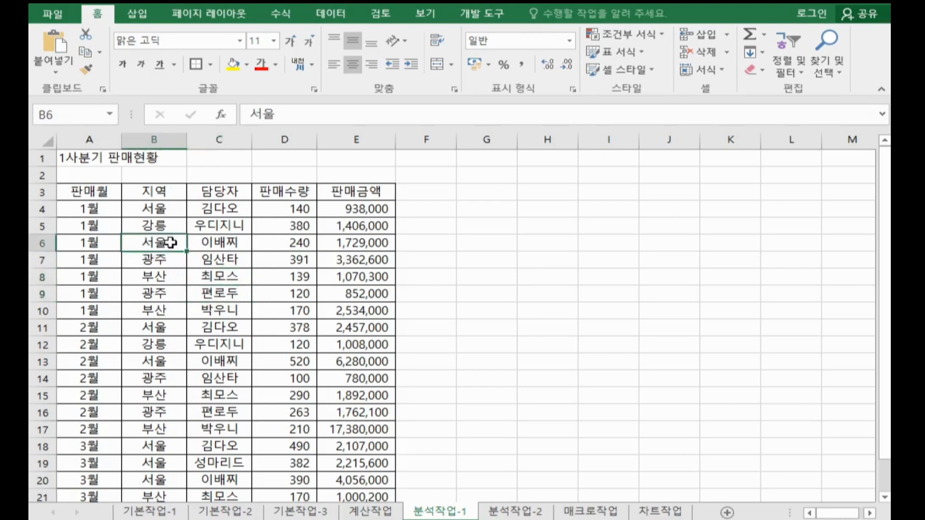
{"action": "left_click", "coordinate": [137, 15]}
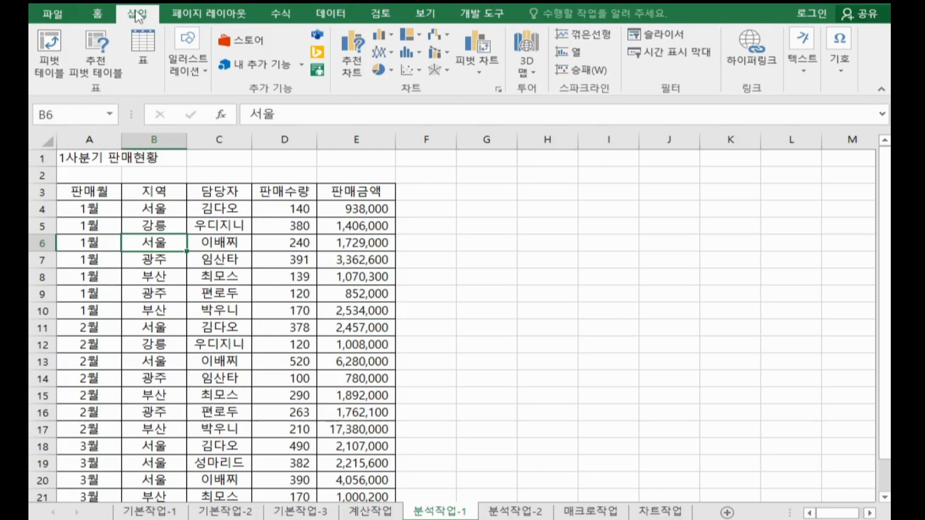
{"action": "left_click", "coordinate": [53, 48]}
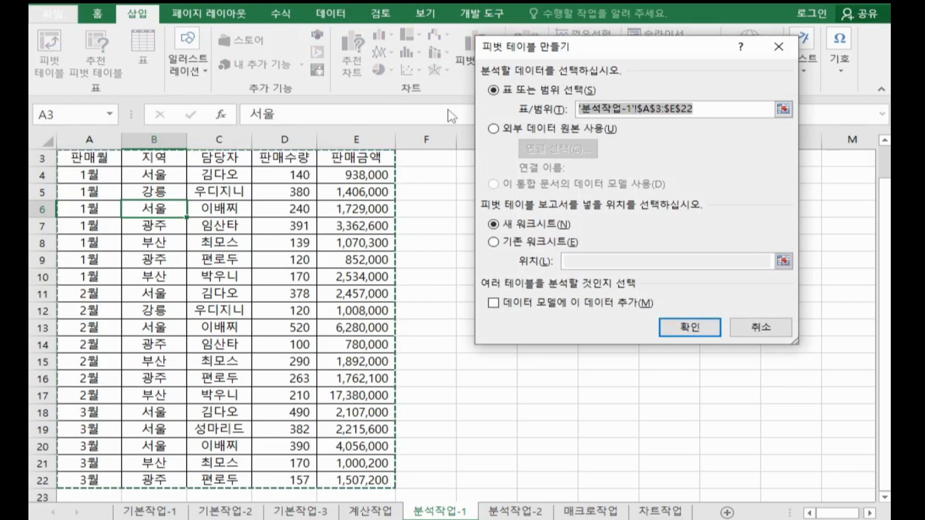
{"action": "scroll", "coordinate": [443, 208], "scroll_direction": "up", "scroll_amount": 1}
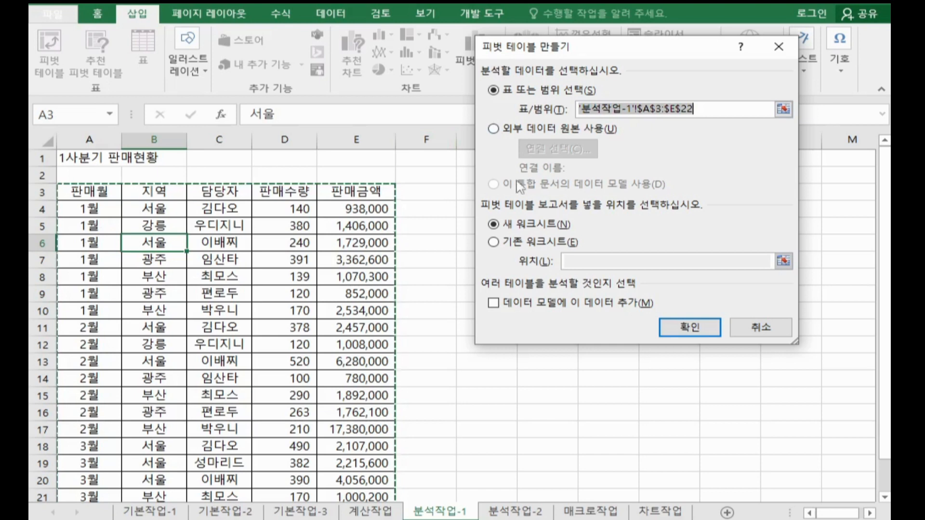
Step: Place the PivotTable in the existing worksheet at cell A28 of 분석작업-1 and create it
{"action": "left_click", "coordinate": [493, 242]}
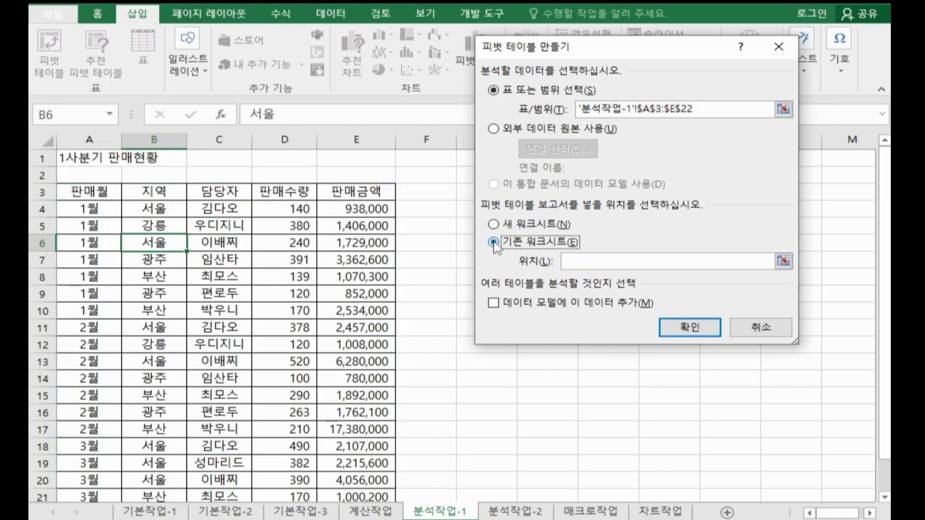
{"action": "scroll", "coordinate": [227, 303], "scroll_direction": "down", "scroll_amount": 1}
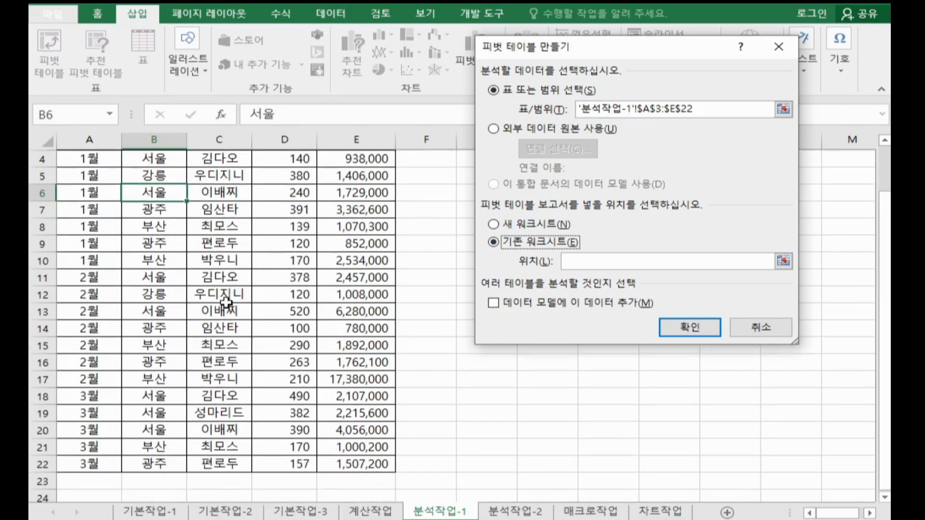
{"action": "scroll", "coordinate": [227, 303], "scroll_direction": "down", "scroll_amount": 5}
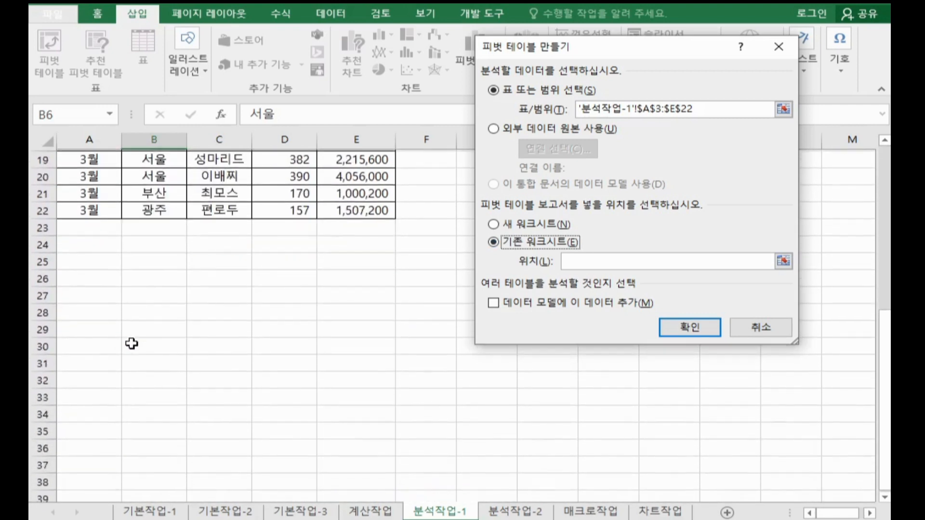
{"action": "left_click", "coordinate": [89, 309]}
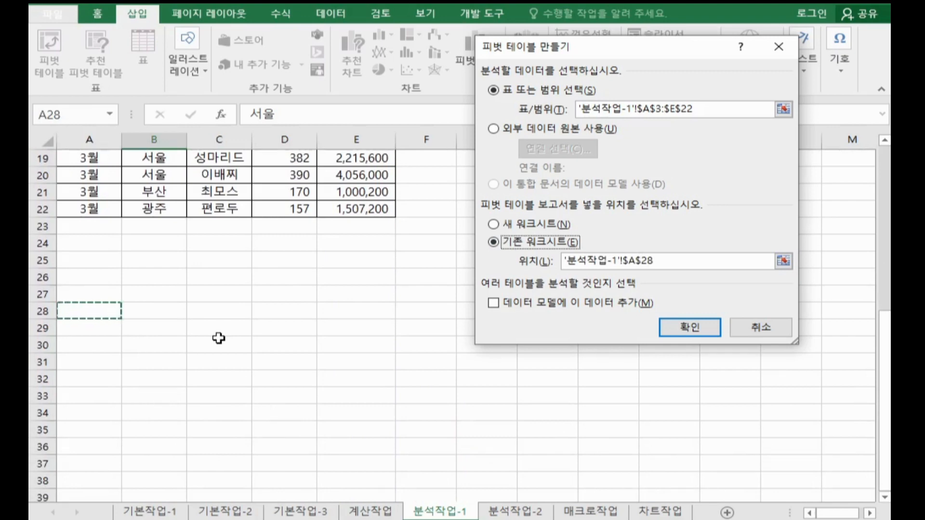
{"action": "left_click", "coordinate": [694, 329]}
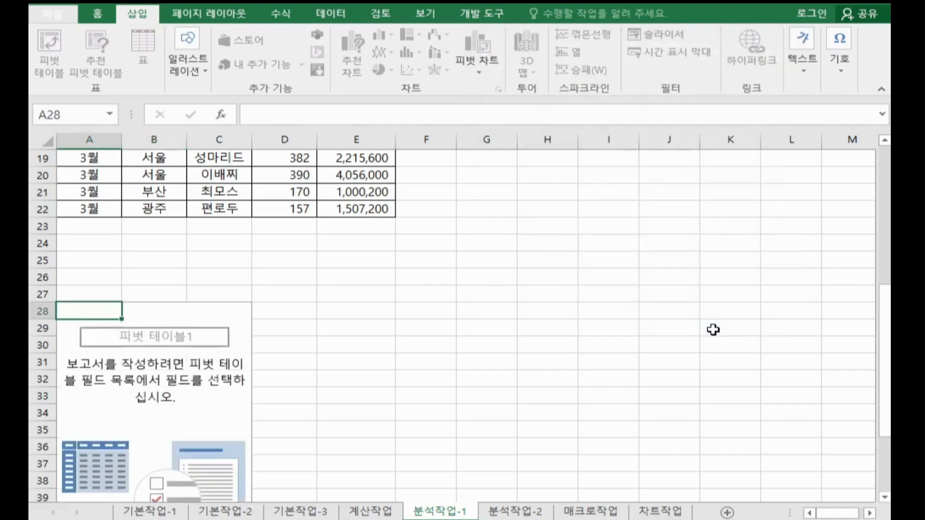
Step: Add the 담당자 field to the PivotTable's filter area
{"action": "scroll", "coordinate": [528, 318], "scroll_direction": "down", "scroll_amount": 2}
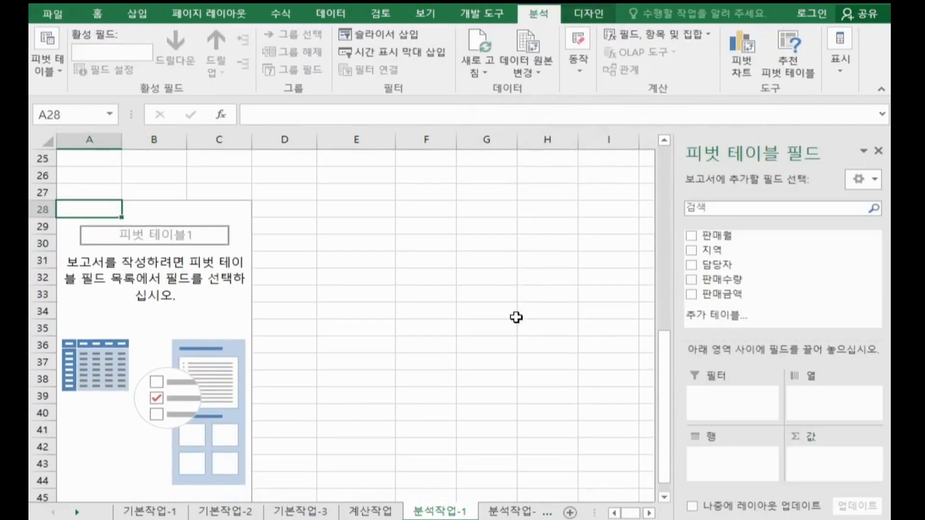
{"action": "scroll", "coordinate": [516, 317], "scroll_direction": "down", "scroll_amount": 1}
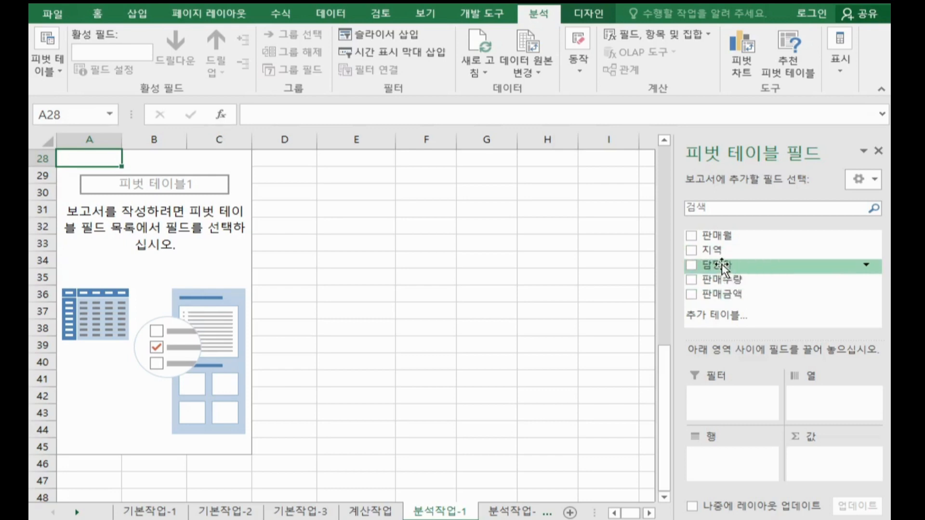
{"action": "left_click_drag", "start_coordinate": [741, 284], "coordinate": [737, 399]}
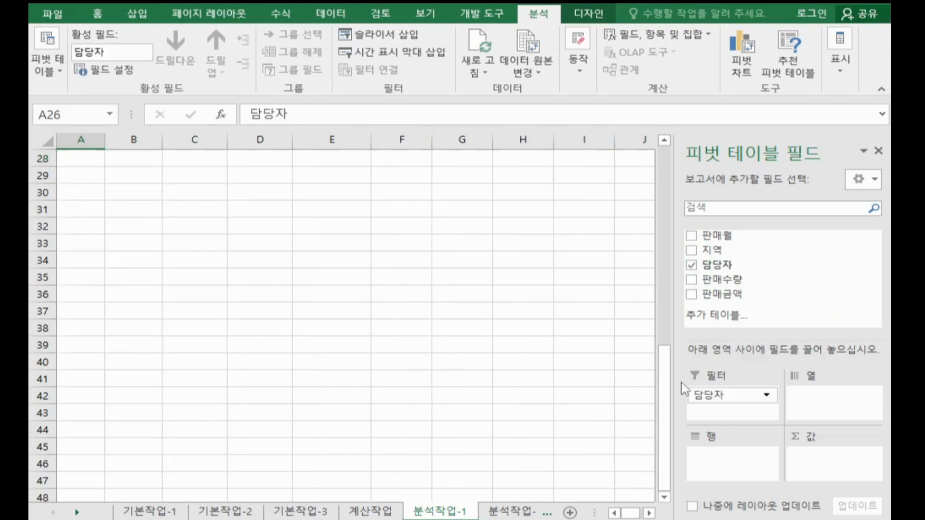
{"action": "scroll", "coordinate": [237, 249], "scroll_direction": "up", "scroll_amount": 2}
{"action": "scroll", "coordinate": [238, 249], "scroll_direction": "up", "scroll_amount": 2}
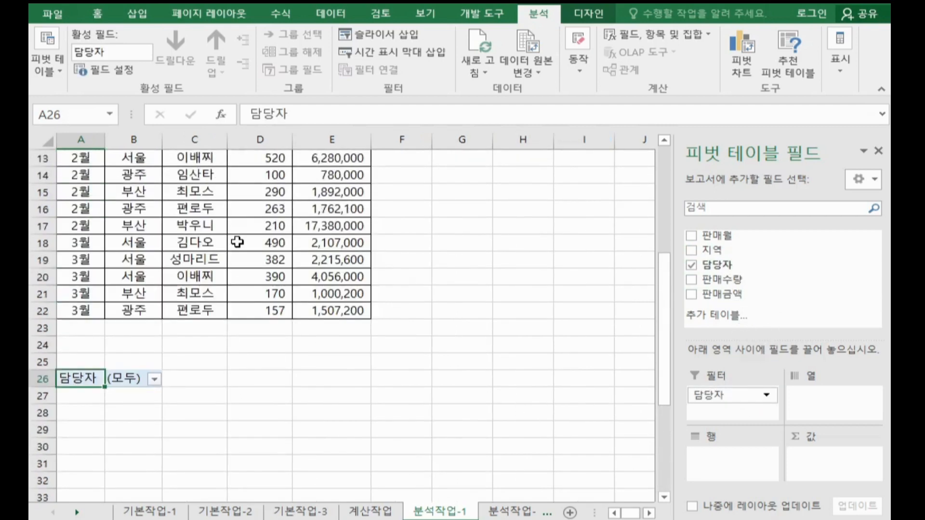
Step: Add 지역 as the PivotTable's row field and 판매수량 and 판매금액 as its value fields
{"action": "scroll", "coordinate": [241, 244], "scroll_direction": "down", "scroll_amount": 1}
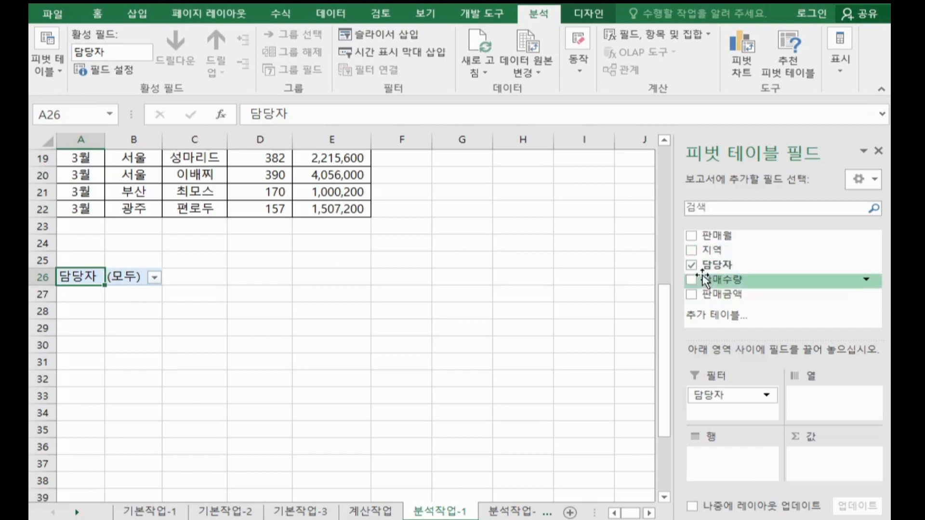
{"action": "left_click", "coordinate": [691, 250]}
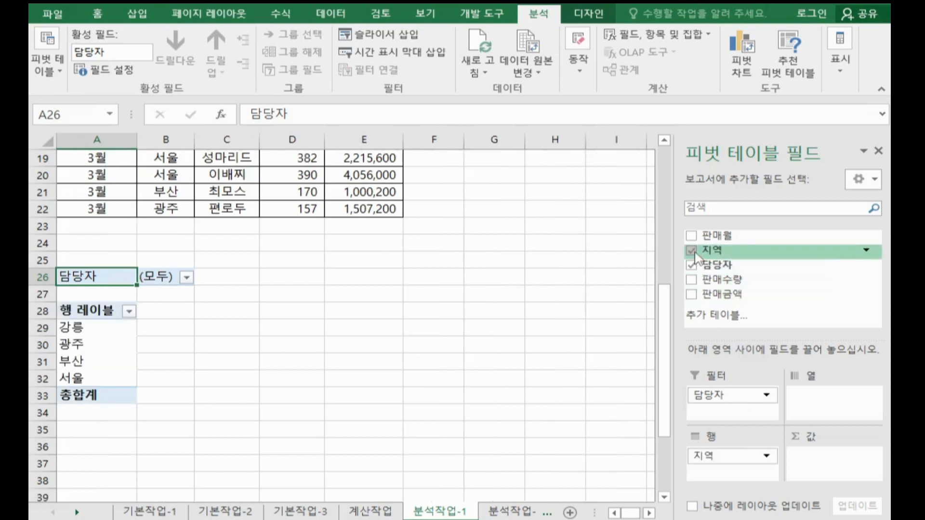
{"action": "mouse_move", "coordinate": [695, 255]}
{"action": "left_mouse_down"}
{"action": "mouse_move", "coordinate": [720, 256]}
{"action": "mouse_move", "coordinate": [732, 320]}
{"action": "mouse_move", "coordinate": [699, 463]}
{"action": "mouse_move", "coordinate": [732, 467]}
{"action": "mouse_move", "coordinate": [725, 292]}
{"action": "mouse_move", "coordinate": [707, 253]}
{"action": "left_mouse_up"}
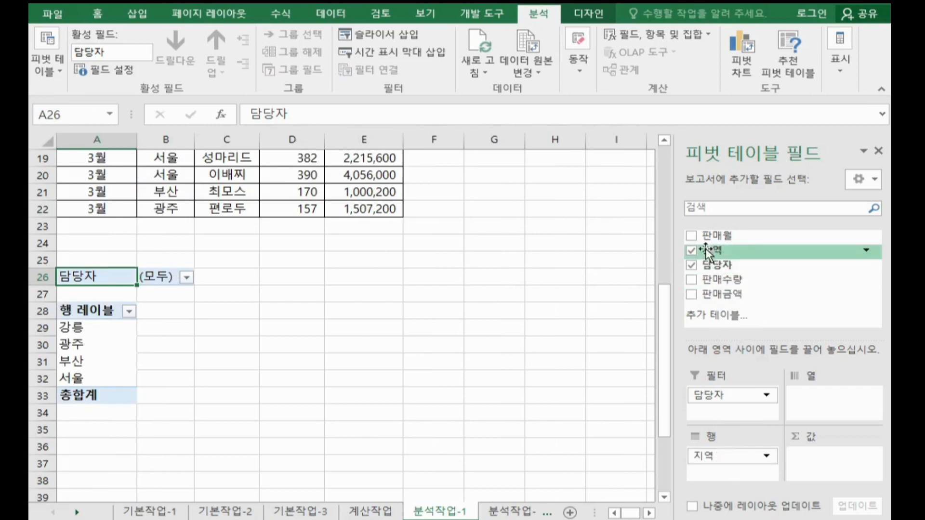
{"action": "left_click", "coordinate": [693, 283]}
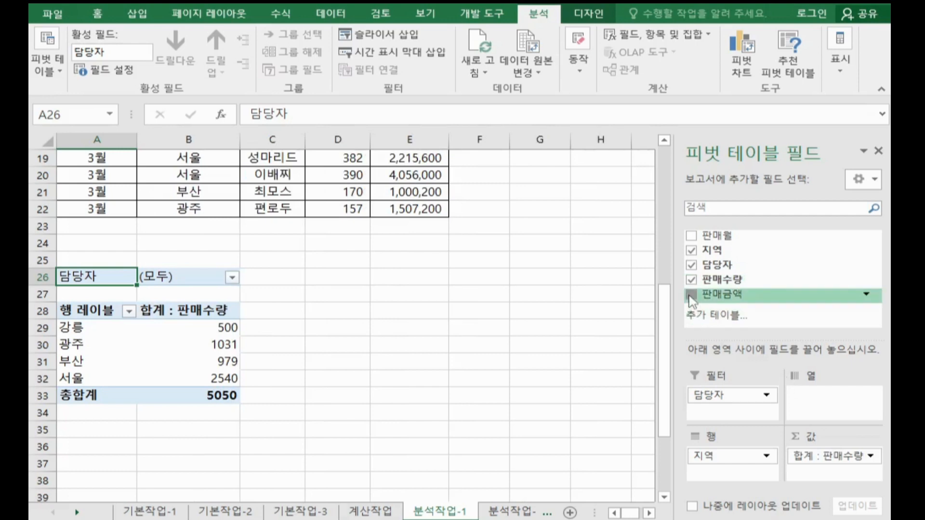
{"action": "left_click", "coordinate": [691, 294]}
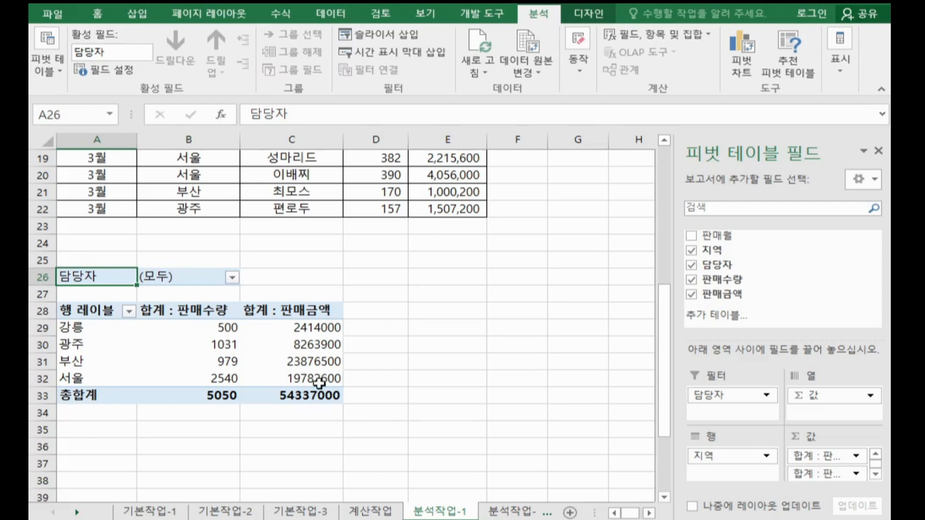
Step: Summarize both the 판매수량 and 판매금액 value fields by 평균 in the PivotTable
{"action": "double_click", "coordinate": [214, 311]}
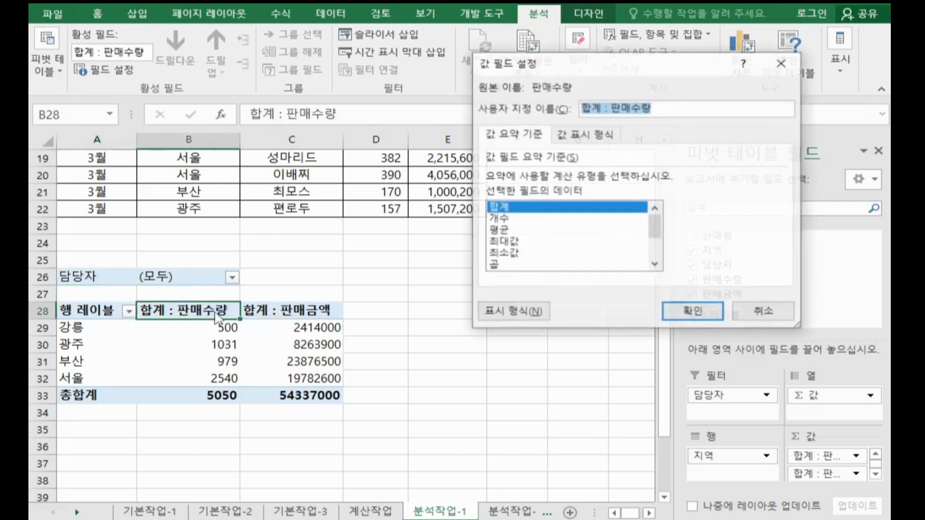
{"action": "left_click", "coordinate": [490, 230]}
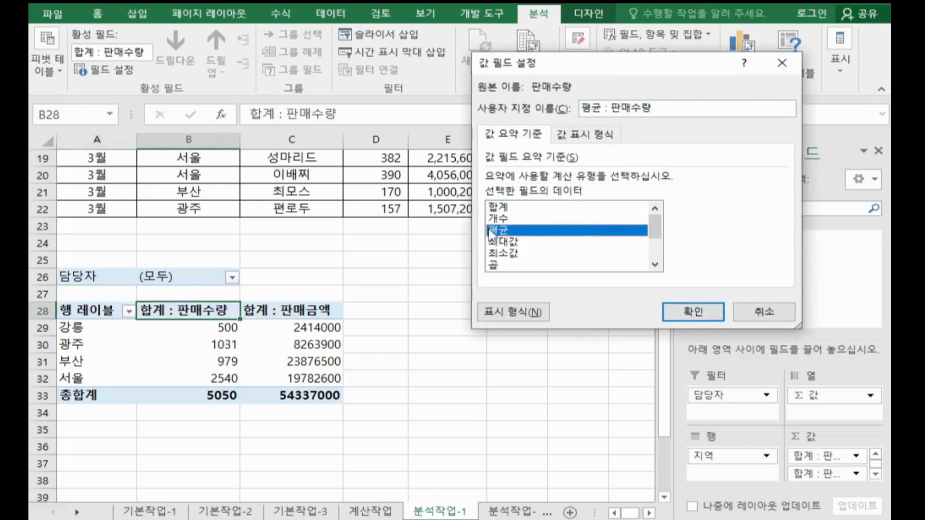
{"action": "left_click", "coordinate": [708, 314]}
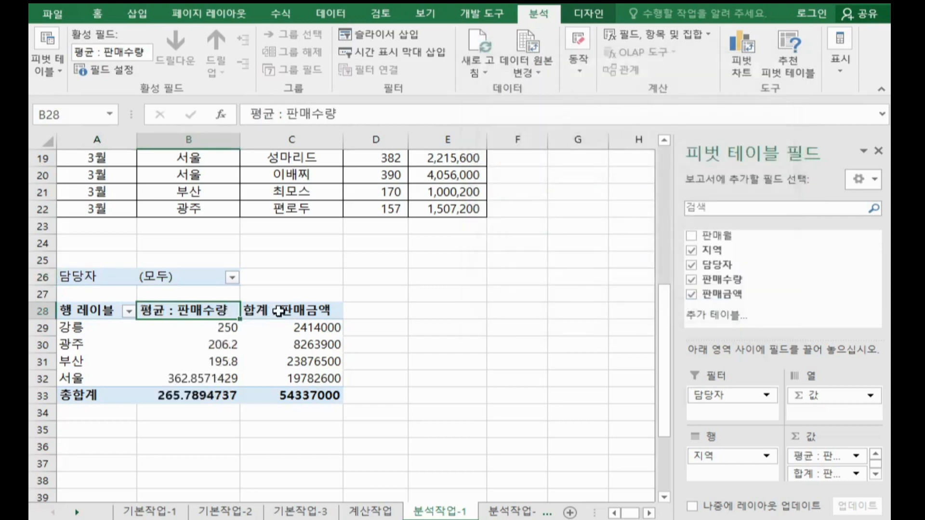
{"action": "double_click", "coordinate": [278, 311]}
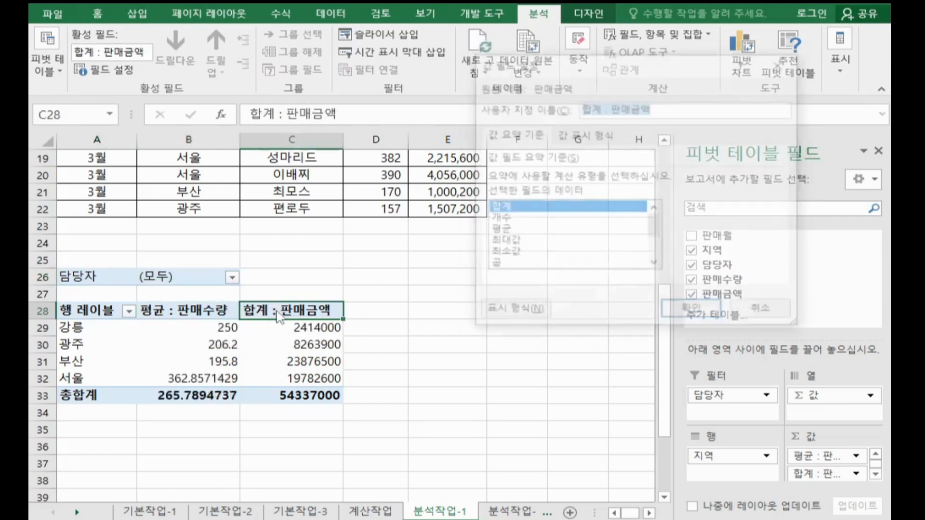
{"action": "left_click", "coordinate": [510, 231]}
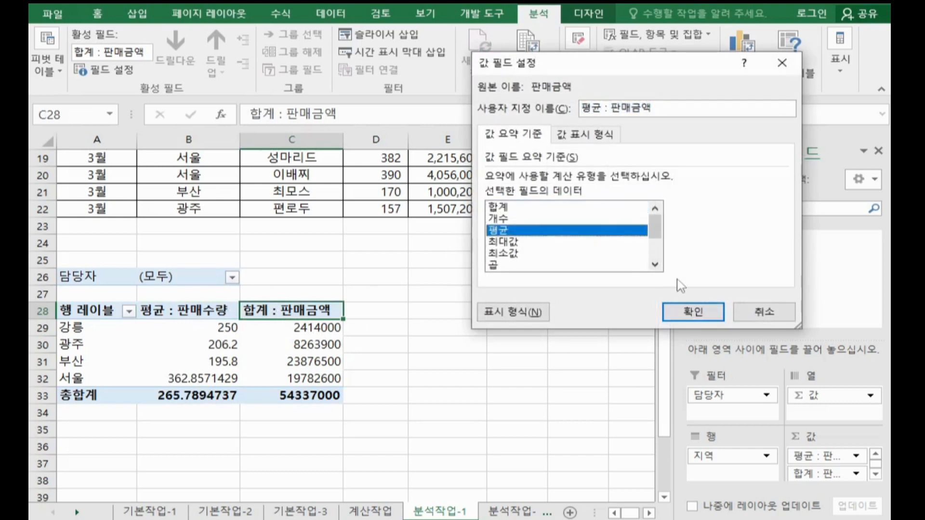
{"action": "left_click", "coordinate": [697, 317]}
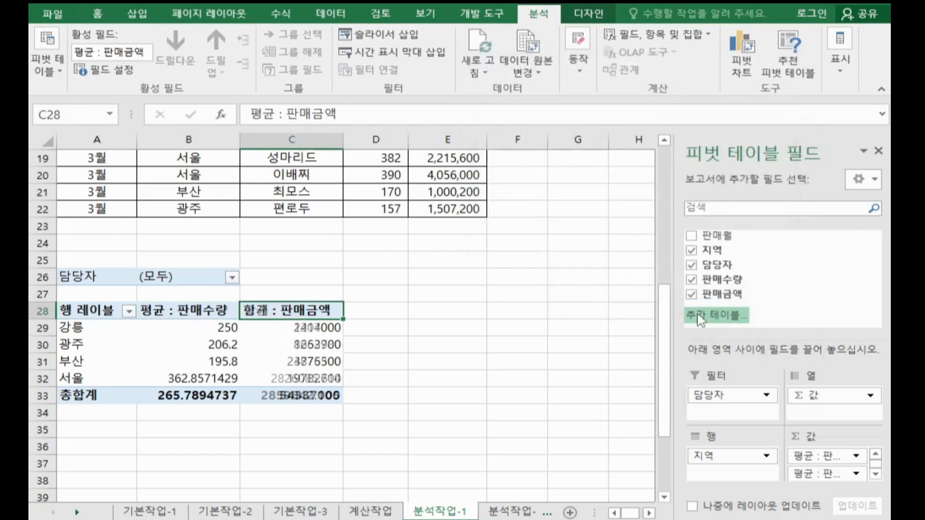
{"action": "double_click", "coordinate": [186, 310]}
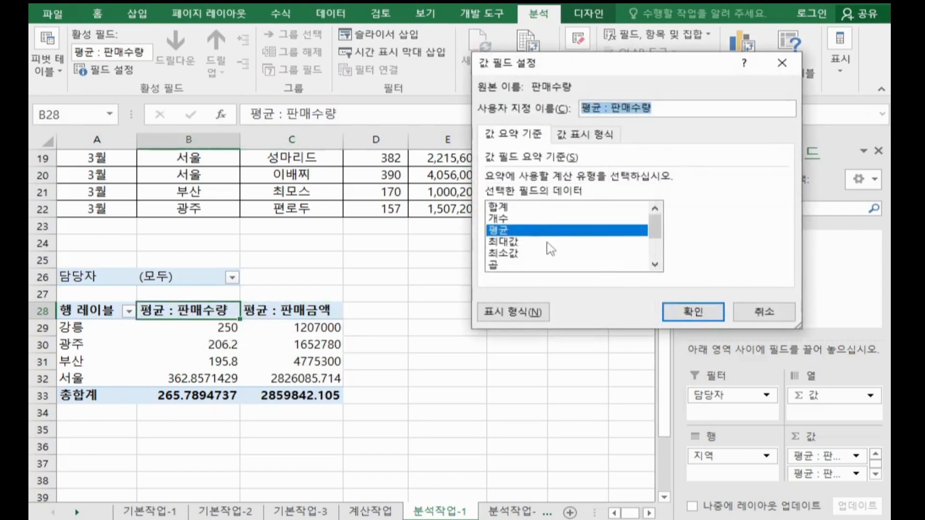
{"action": "left_click", "coordinate": [674, 310]}
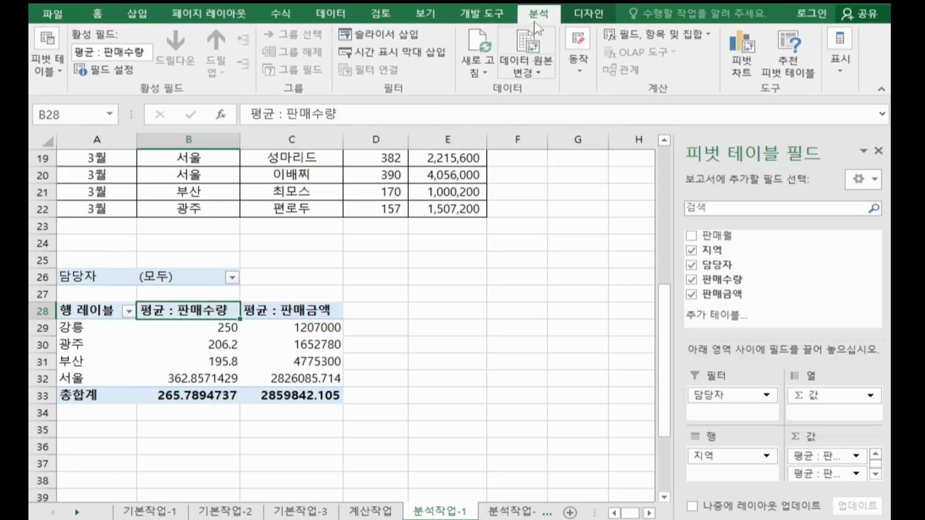
Step: Set the PivotTable's report layout to 개요 형식으로 표시
{"action": "left_click", "coordinate": [427, 359]}
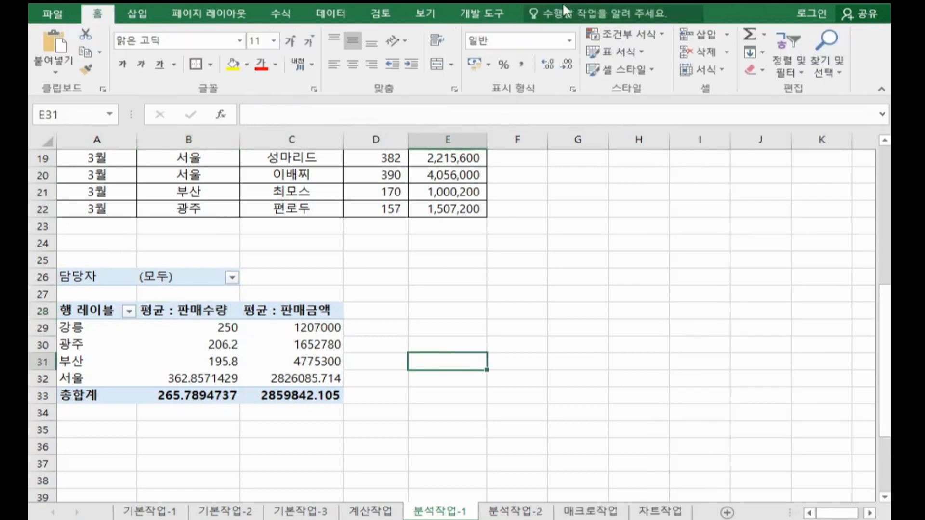
{"action": "left_click", "coordinate": [290, 344]}
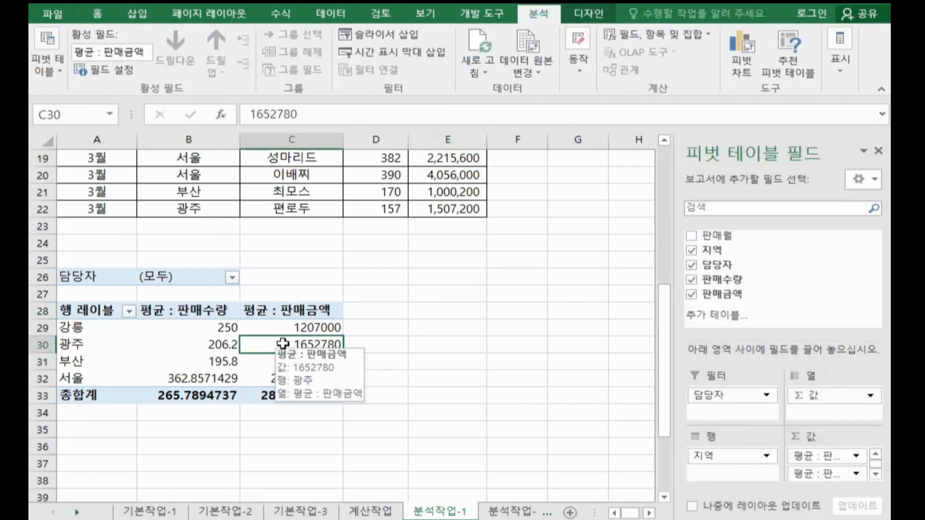
{"action": "left_click", "coordinate": [589, 15]}
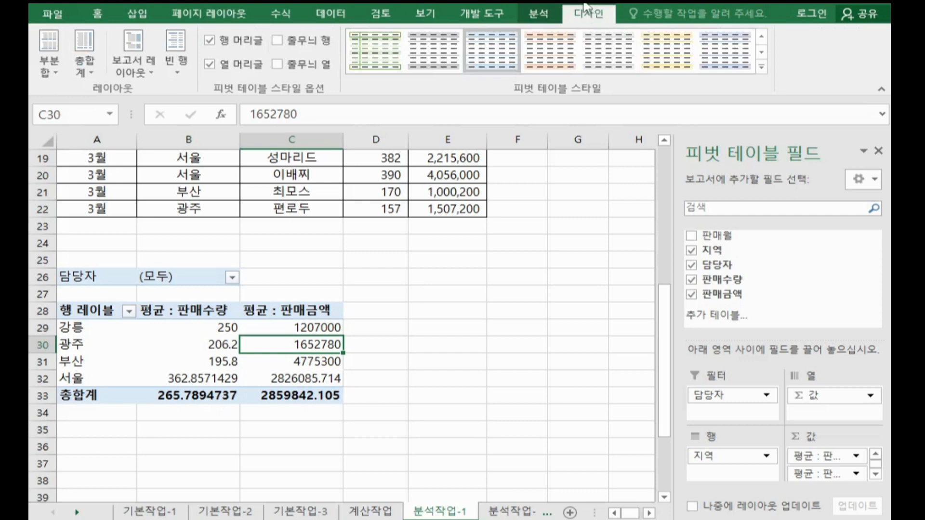
{"action": "left_click", "coordinate": [130, 72]}
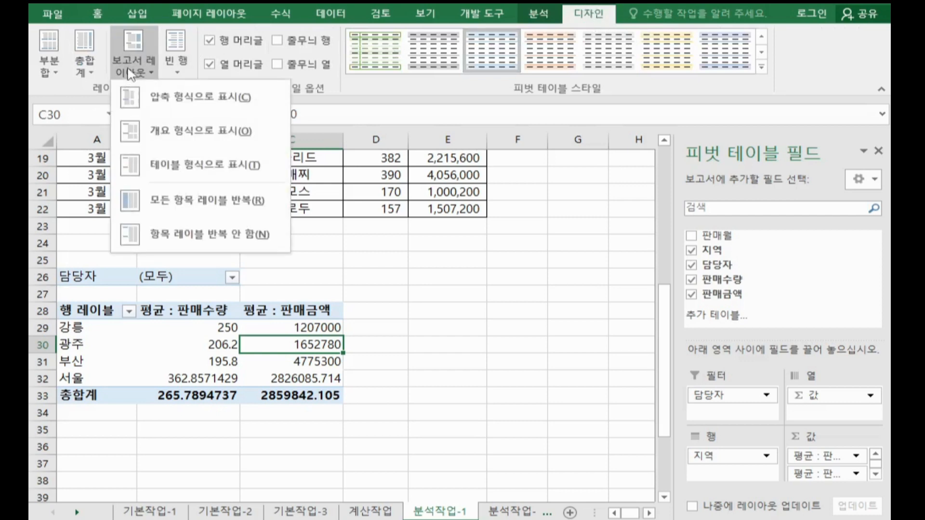
{"action": "left_click", "coordinate": [148, 136]}
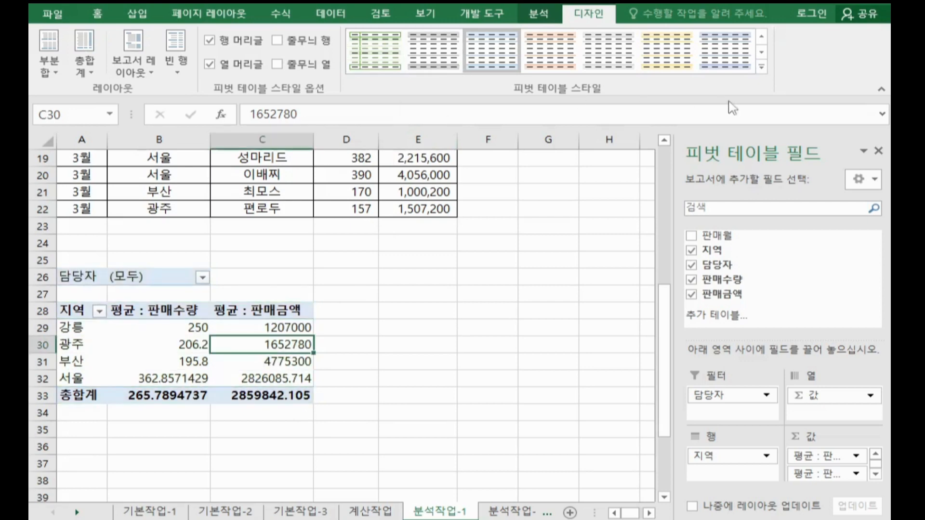
Step: Apply the yellow style from the first row of the 보통 group to the PivotTable and switch to the 분석작업-2 sheet
{"action": "left_click", "coordinate": [762, 67]}
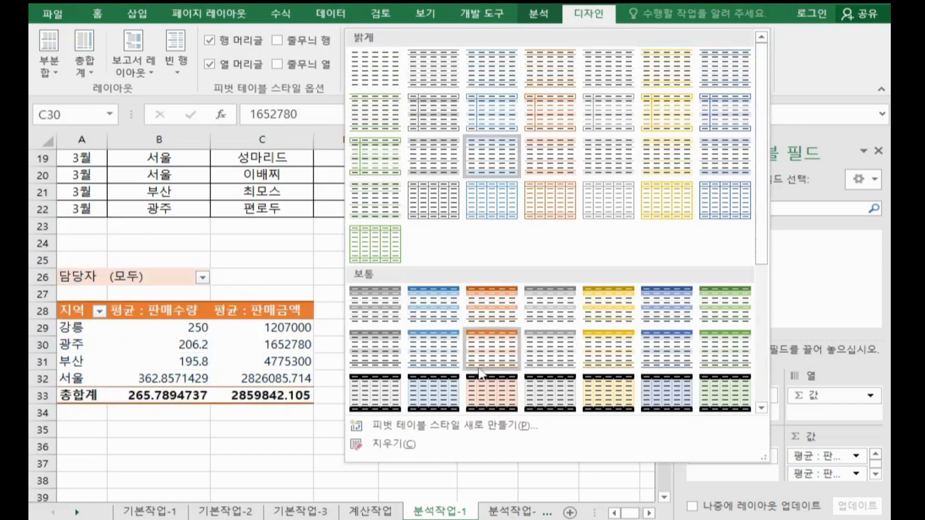
{"action": "scroll", "coordinate": [514, 328], "scroll_direction": "down", "scroll_amount": 5}
{"action": "scroll", "coordinate": [515, 328], "scroll_direction": "up", "scroll_amount": 3}
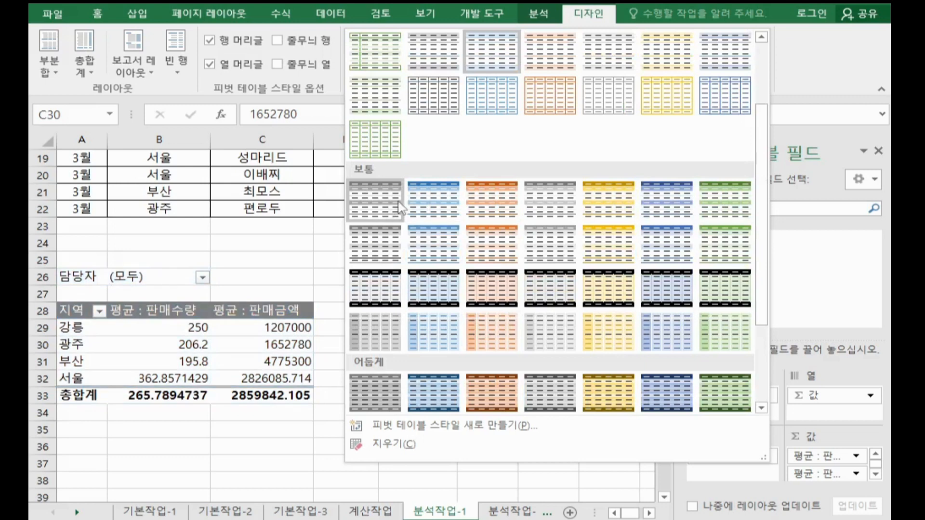
{"action": "left_click", "coordinate": [609, 217]}
{"action": "left_click", "coordinate": [498, 514]}
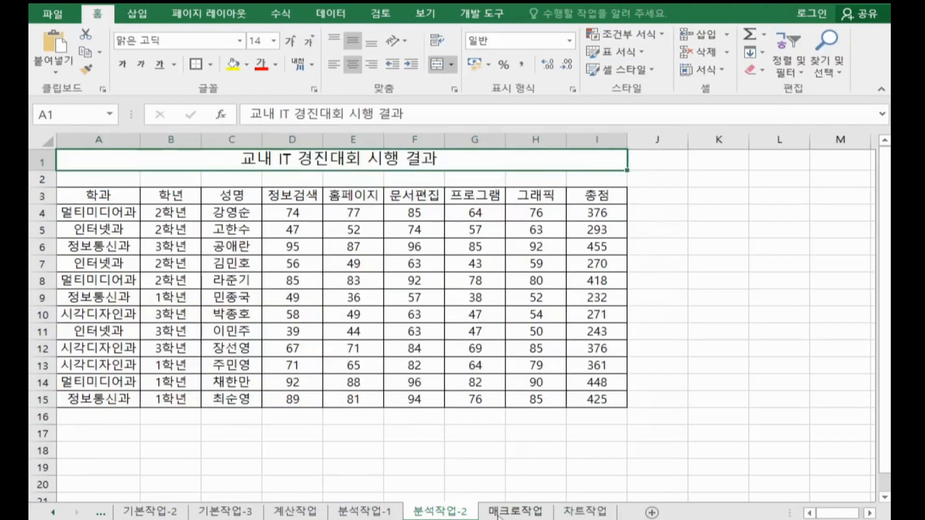
Step: Sort the competition results table on 분석작업-2 by 학년 in ascending order
{"action": "left_click", "coordinate": [341, 313]}
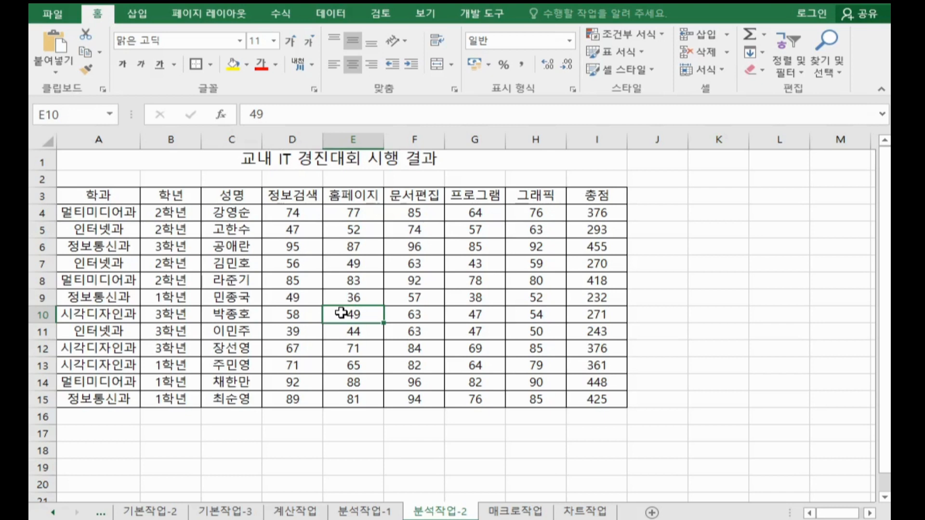
{"action": "left_click", "coordinate": [189, 199]}
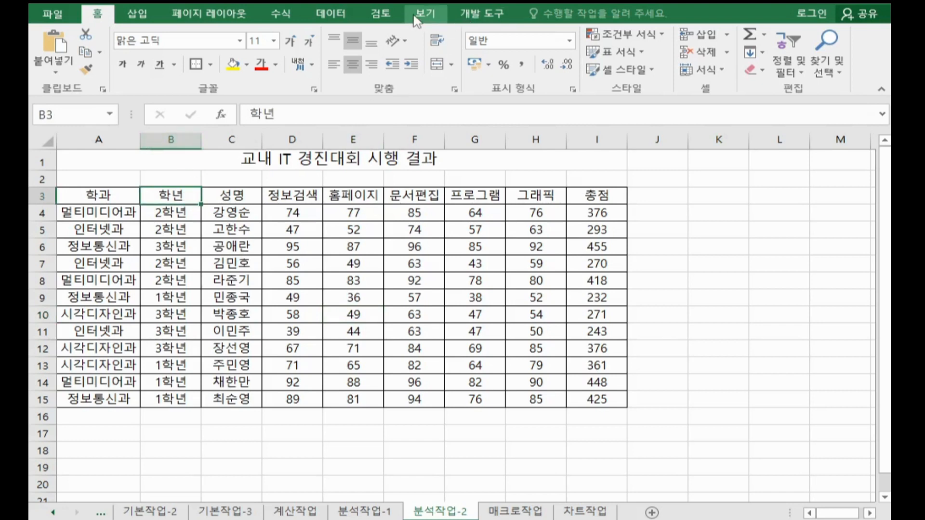
{"action": "left_click", "coordinate": [331, 13]}
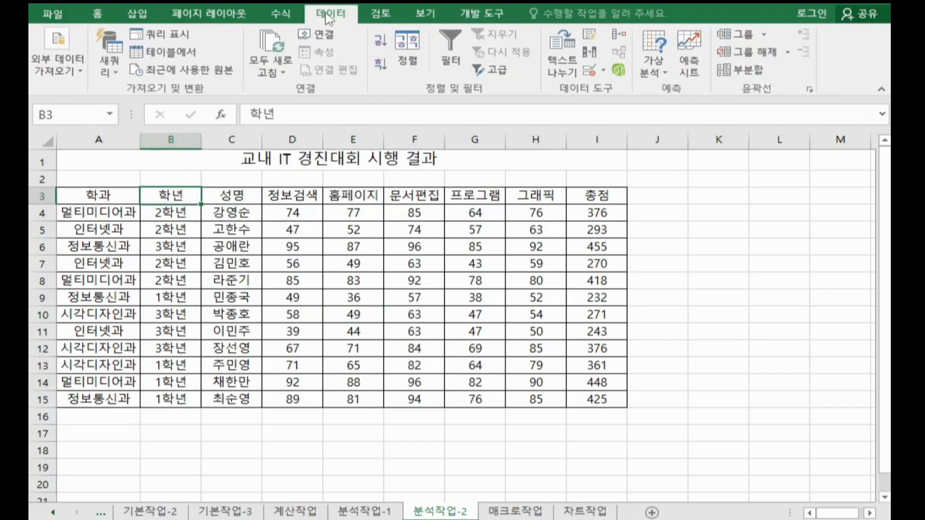
{"action": "left_click", "coordinate": [381, 44]}
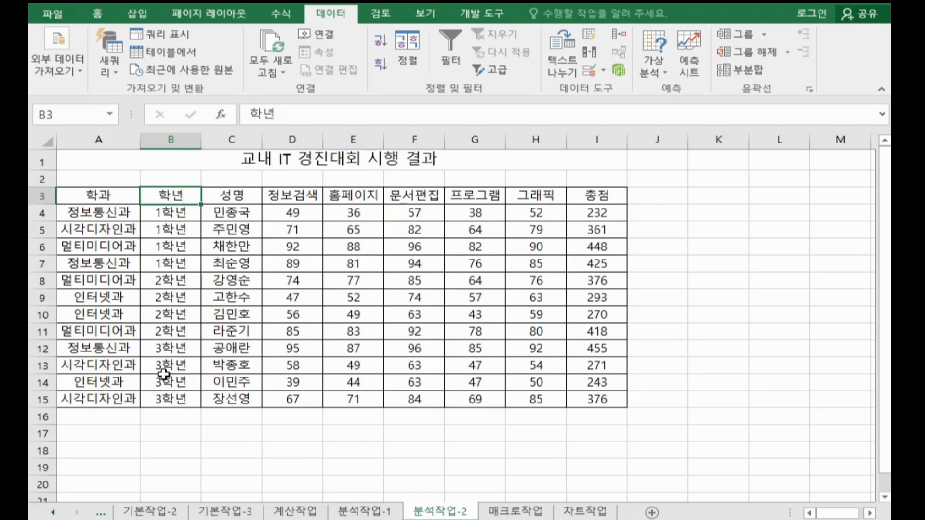
Step: Start a subtotal (부분합) on the results table, grouped by 학년 with 평균 as the function
{"action": "left_click", "coordinate": [739, 70]}
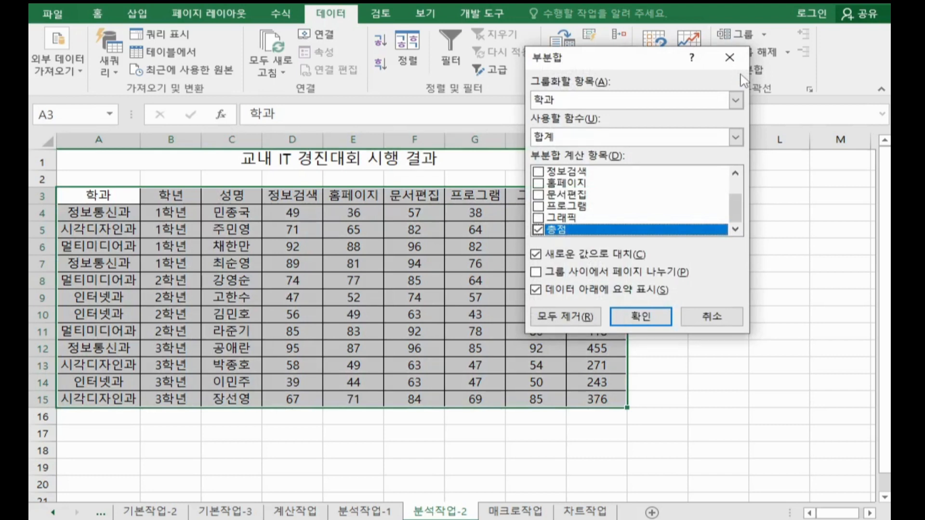
{"action": "left_click", "coordinate": [562, 103]}
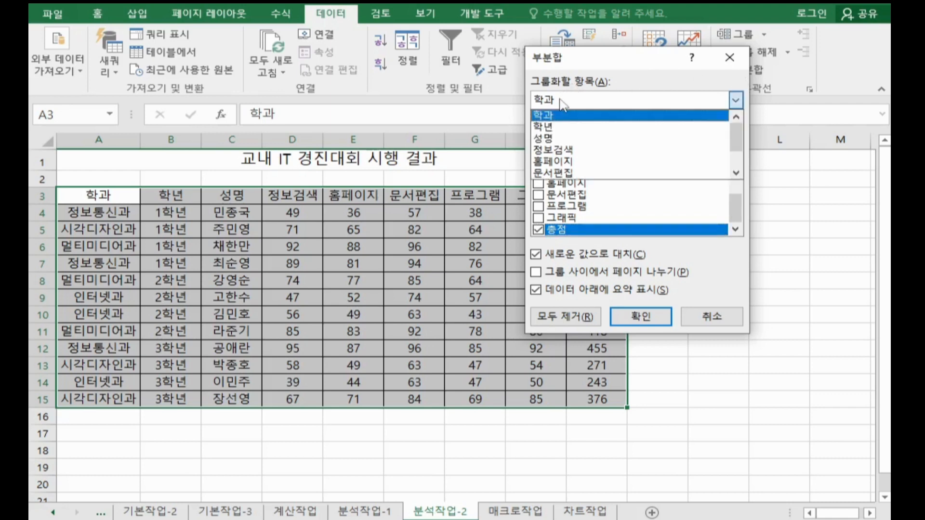
{"action": "left_click", "coordinate": [561, 128]}
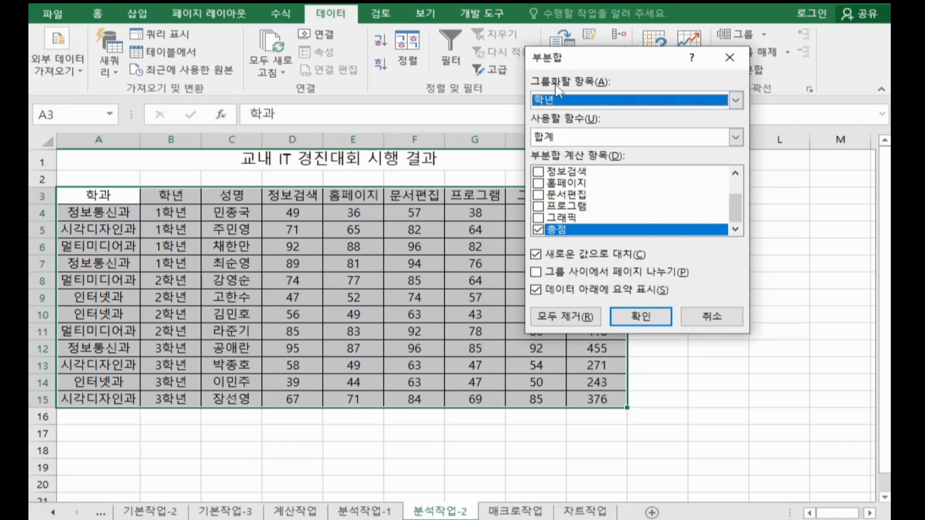
{"action": "left_click", "coordinate": [599, 107]}
{"action": "left_click", "coordinate": [561, 124]}
{"action": "left_click", "coordinate": [566, 138]}
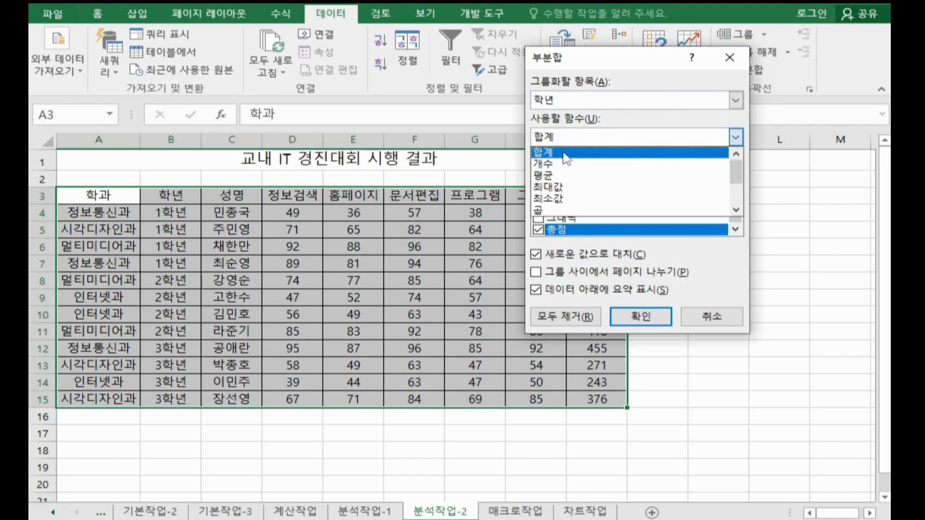
{"action": "left_click", "coordinate": [558, 175]}
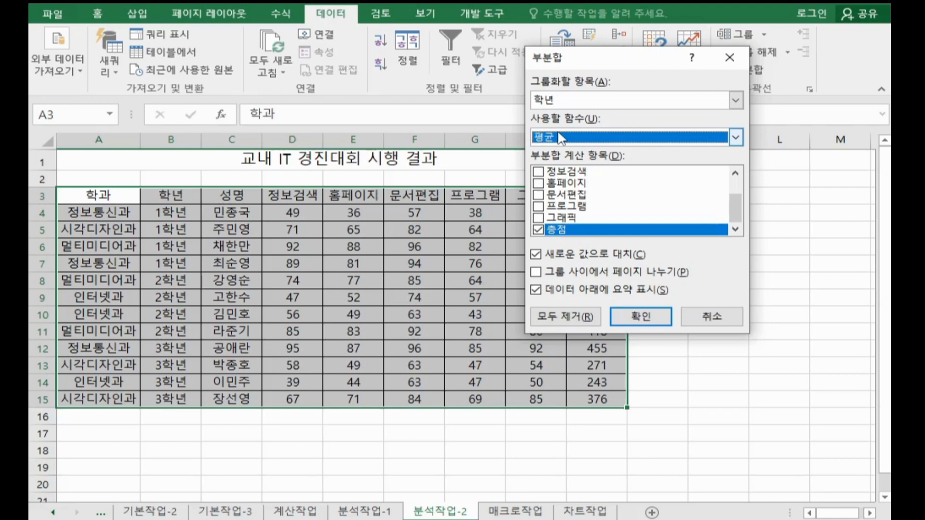
Step: Apply the average subtotal to 정보검색, 홈페이지, 문서편집, 프로그램 and 그래픽, excluding 총점
{"action": "left_click", "coordinate": [538, 230]}
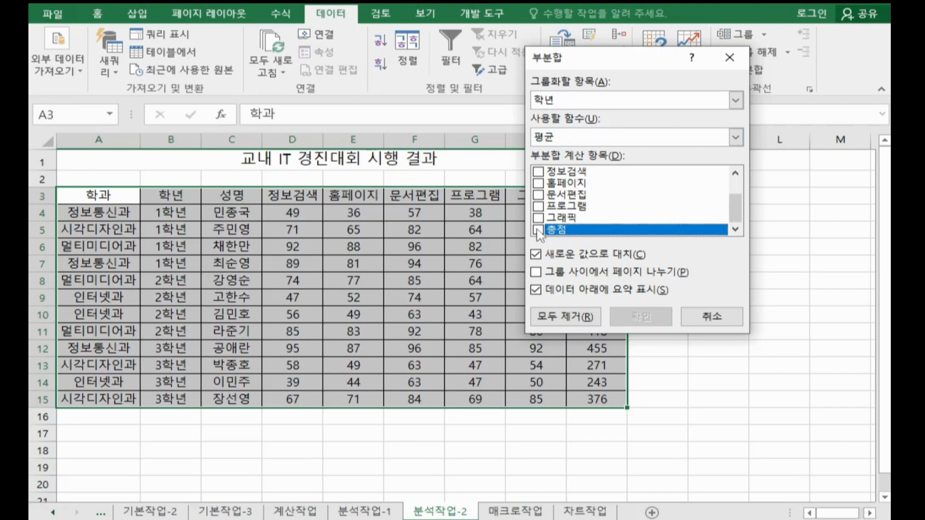
{"action": "left_click", "coordinate": [538, 172]}
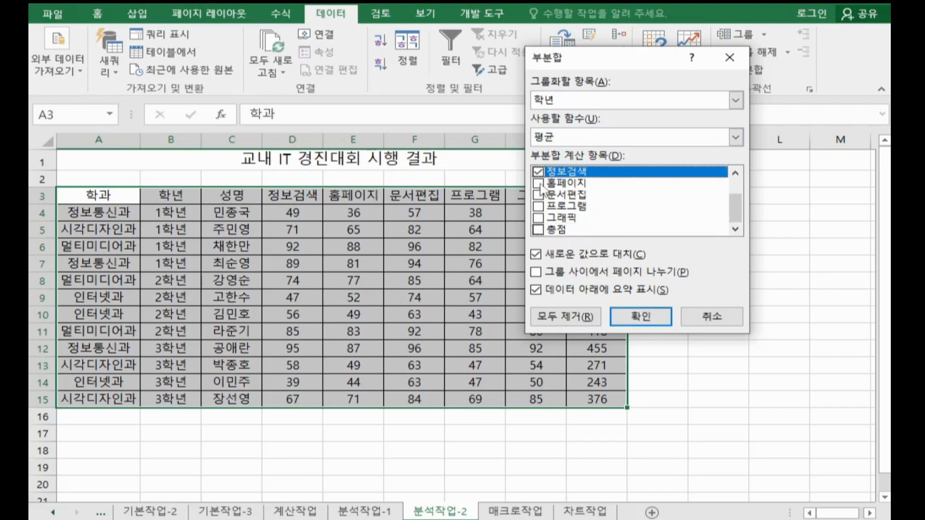
{"action": "left_click", "coordinate": [538, 186]}
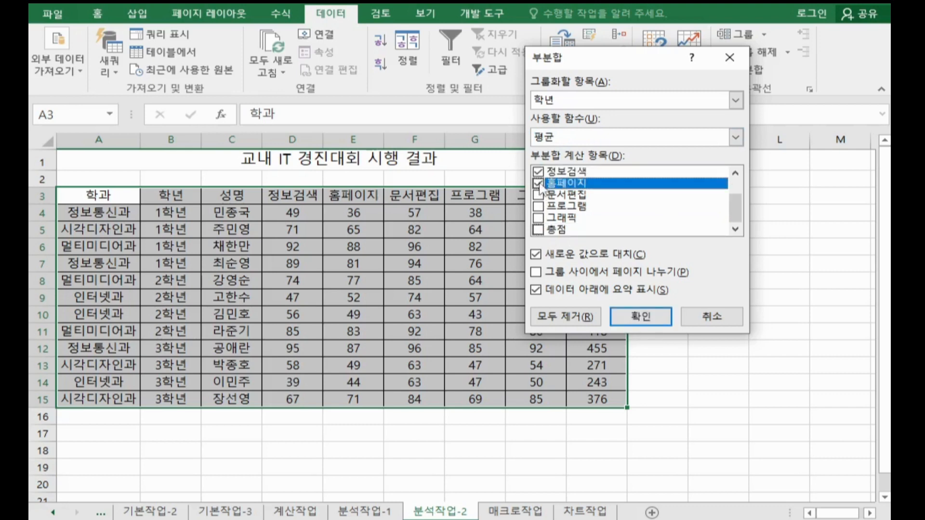
{"action": "left_click", "coordinate": [539, 195]}
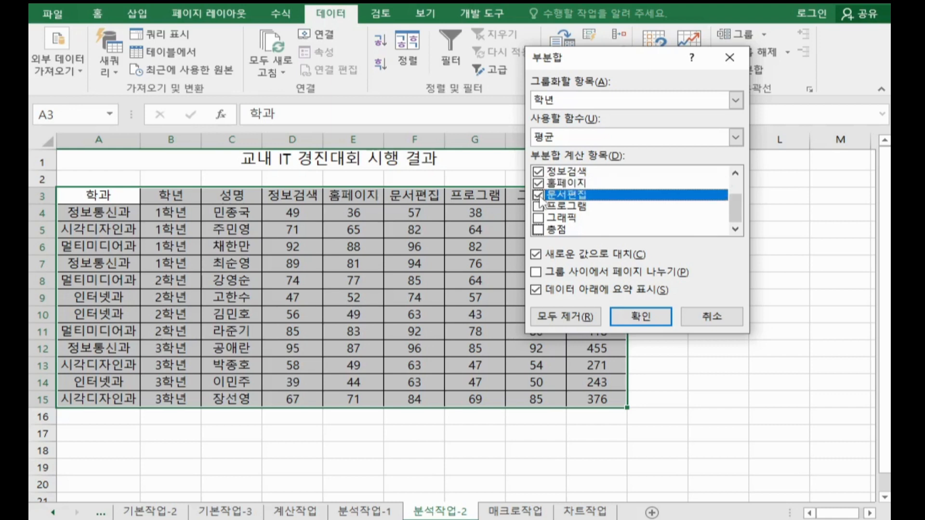
{"action": "left_click", "coordinate": [538, 206]}
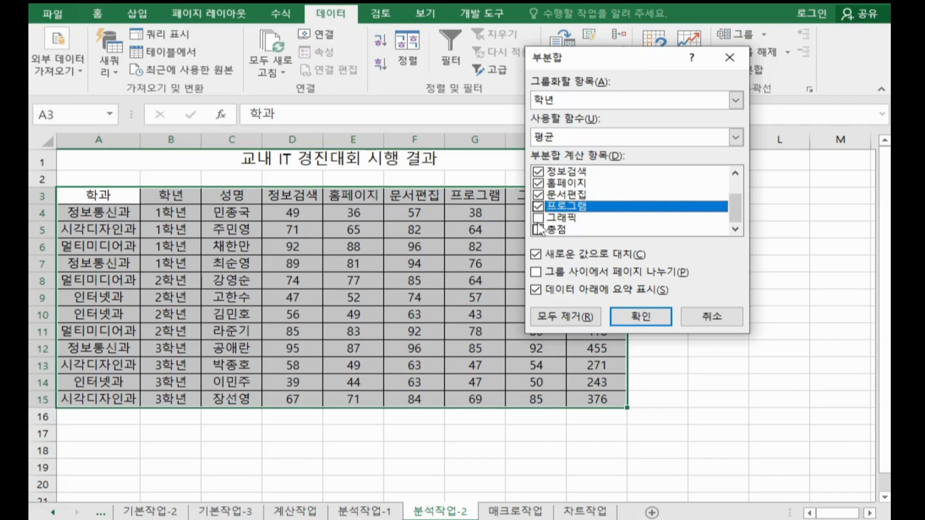
{"action": "left_click", "coordinate": [549, 218]}
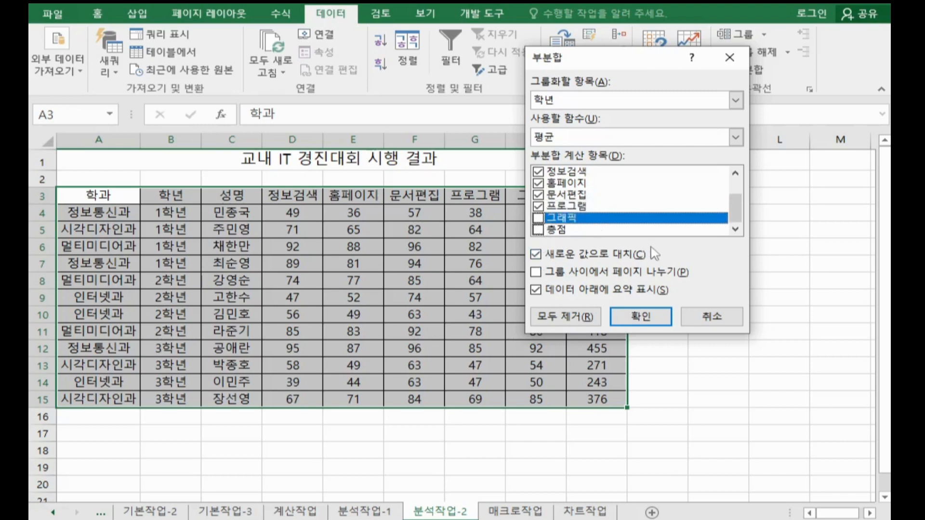
{"action": "left_click", "coordinate": [538, 218]}
{"action": "left_click", "coordinate": [642, 318]}
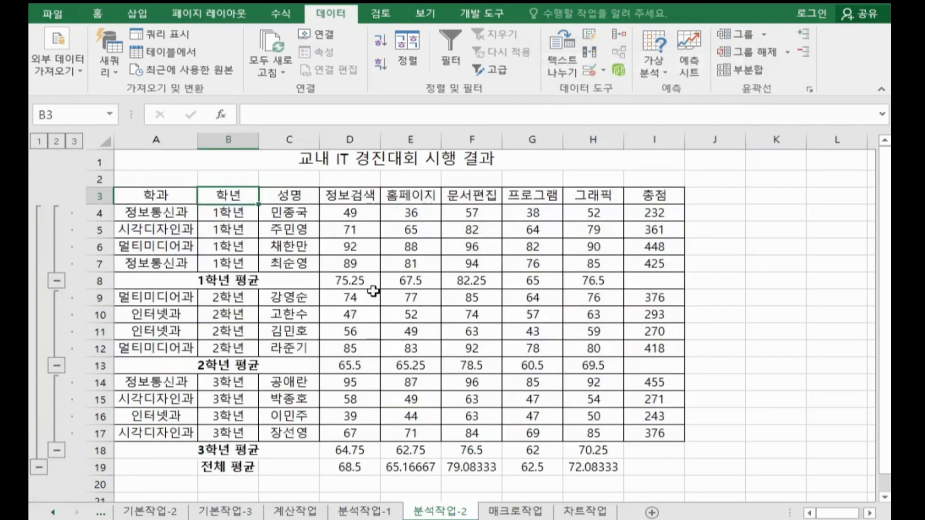
{"action": "left_click_drag", "start_coordinate": [350, 284], "coordinate": [578, 284]}
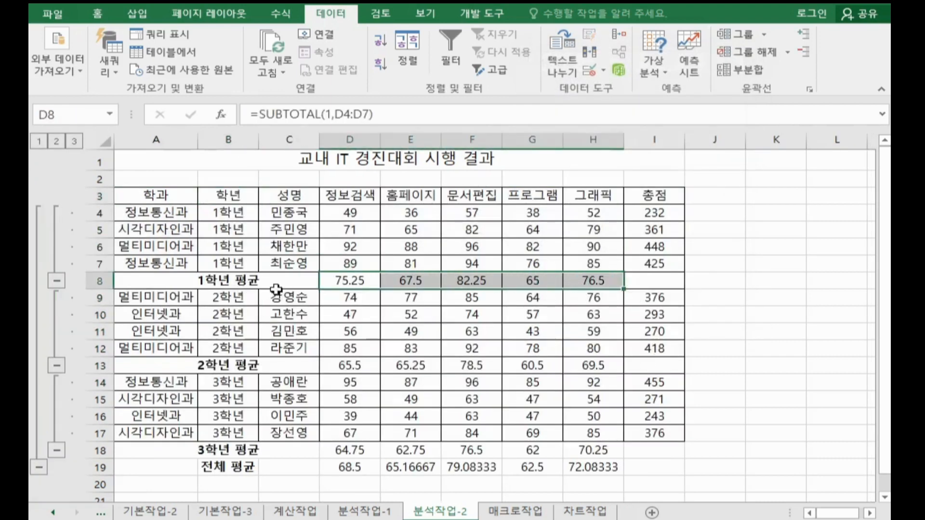
{"action": "left_click", "coordinate": [243, 284]}
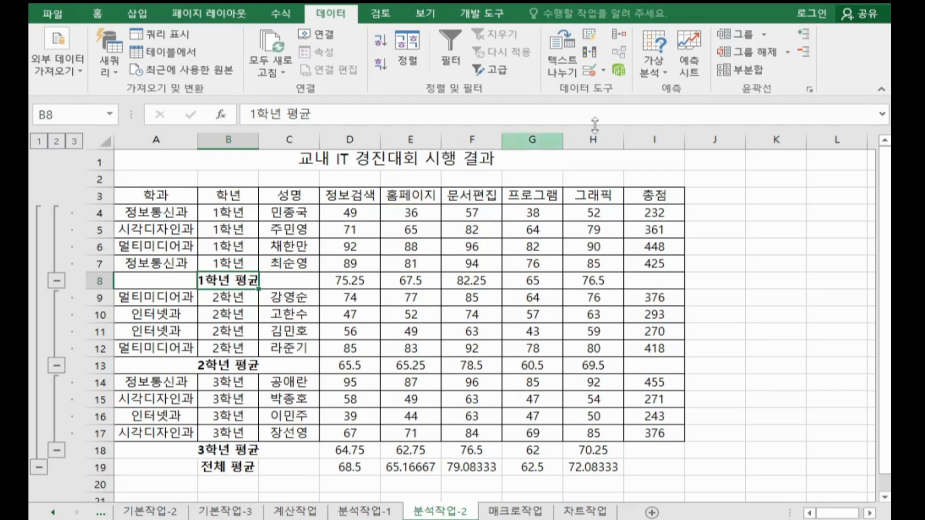
Step: Start a second subtotal by 학년 using 최대값, and deselect the five subject columns from its calculated fields
{"action": "left_click", "coordinate": [737, 70]}
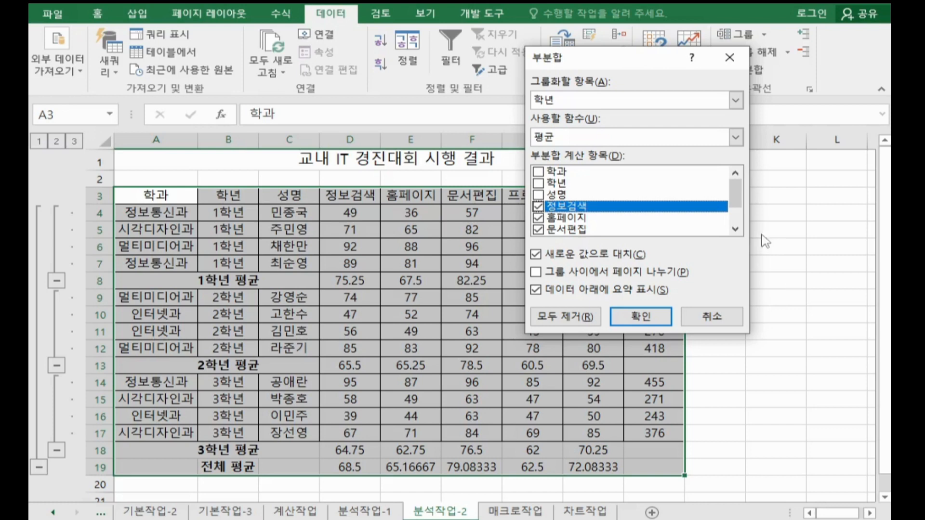
{"action": "left_click", "coordinate": [736, 137]}
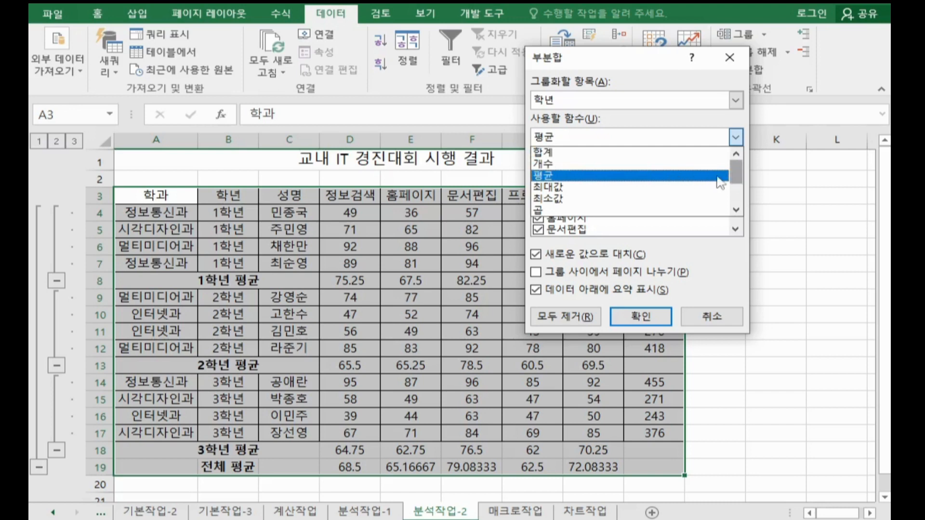
{"action": "left_click", "coordinate": [626, 188]}
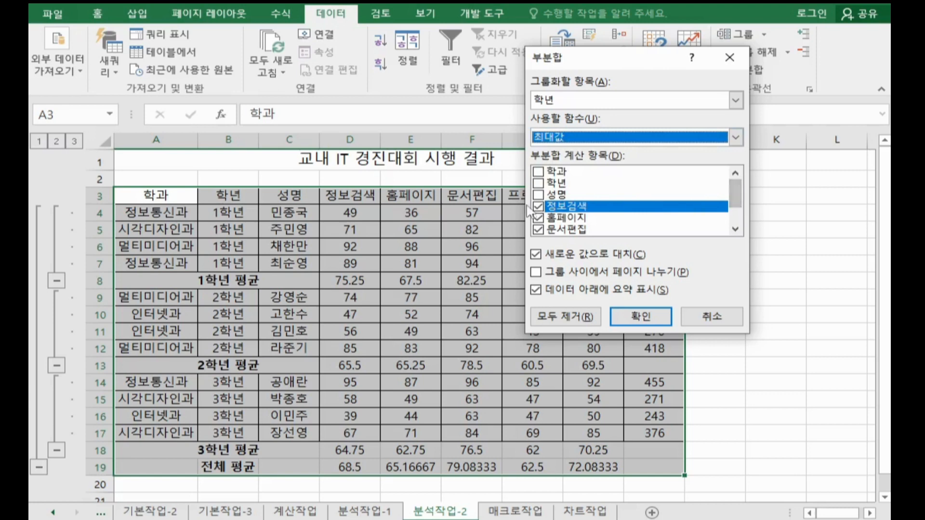
{"action": "left_click", "coordinate": [538, 206]}
{"action": "left_click", "coordinate": [538, 218]}
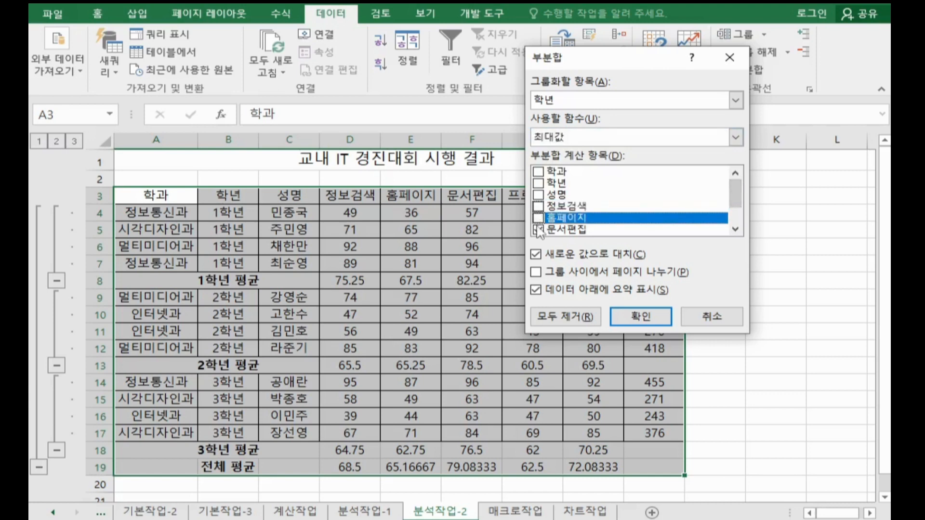
{"action": "left_click", "coordinate": [539, 230]}
{"action": "left_click", "coordinate": [735, 229]}
{"action": "left_click", "coordinate": [735, 230]}
{"action": "left_click", "coordinate": [735, 229]}
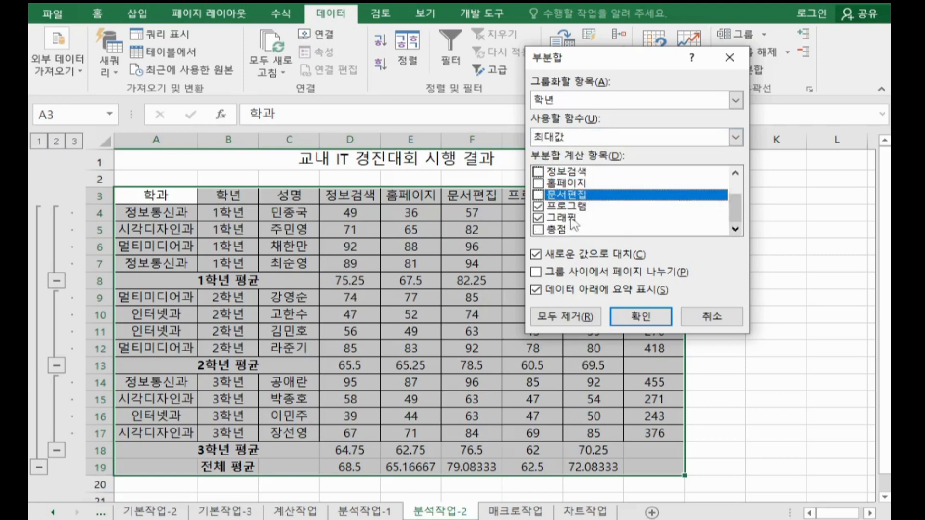
{"action": "left_click", "coordinate": [538, 206]}
{"action": "left_click", "coordinate": [539, 217]}
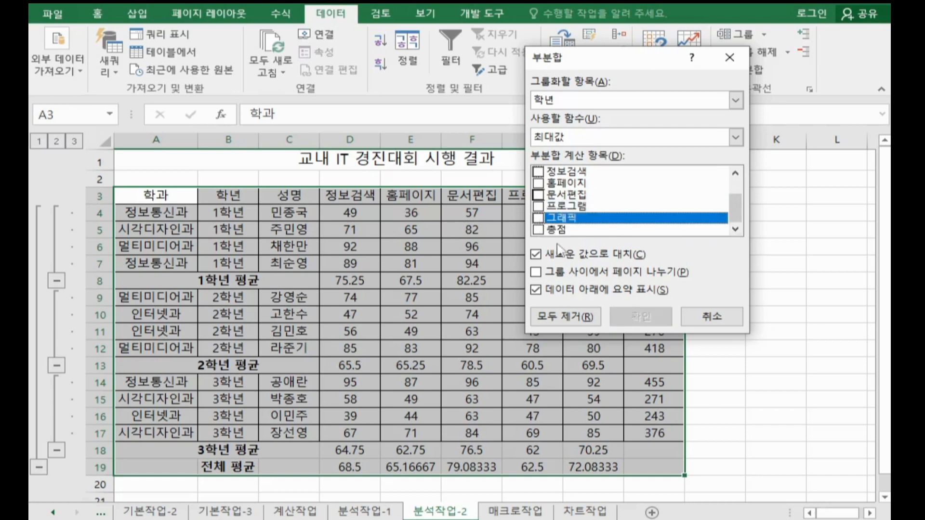
Step: Include 총점 in the maximum subtotal and apply it without replacing the existing average subtotals (새로운 값으로 대치 off)
{"action": "left_click", "coordinate": [539, 230]}
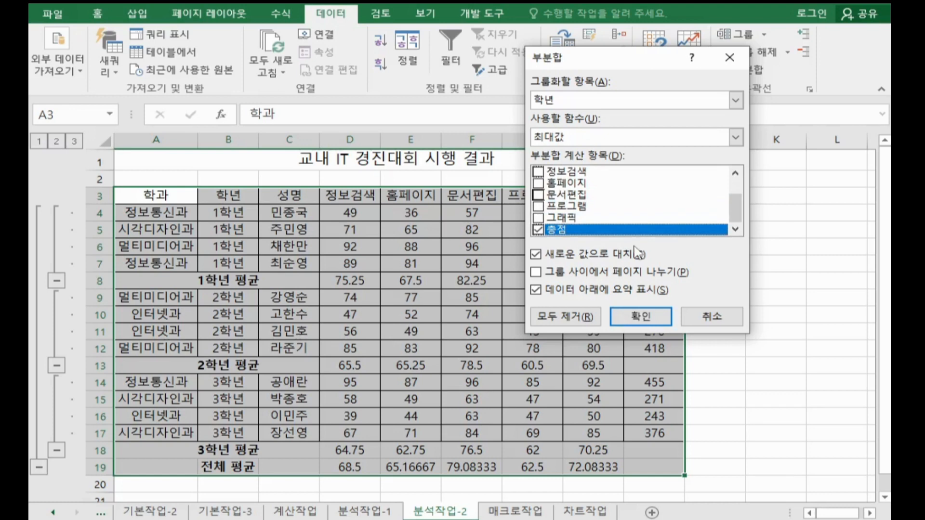
{"action": "left_click", "coordinate": [588, 261]}
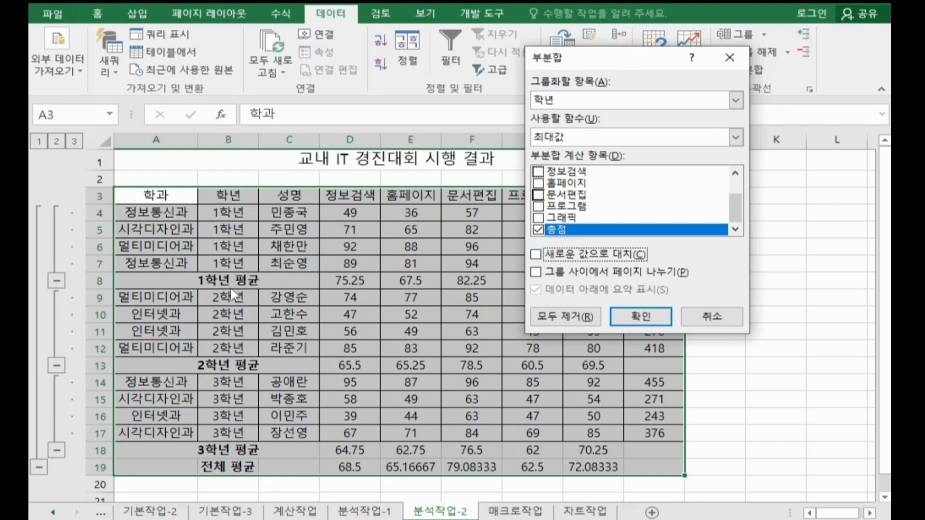
{"action": "left_click", "coordinate": [625, 316]}
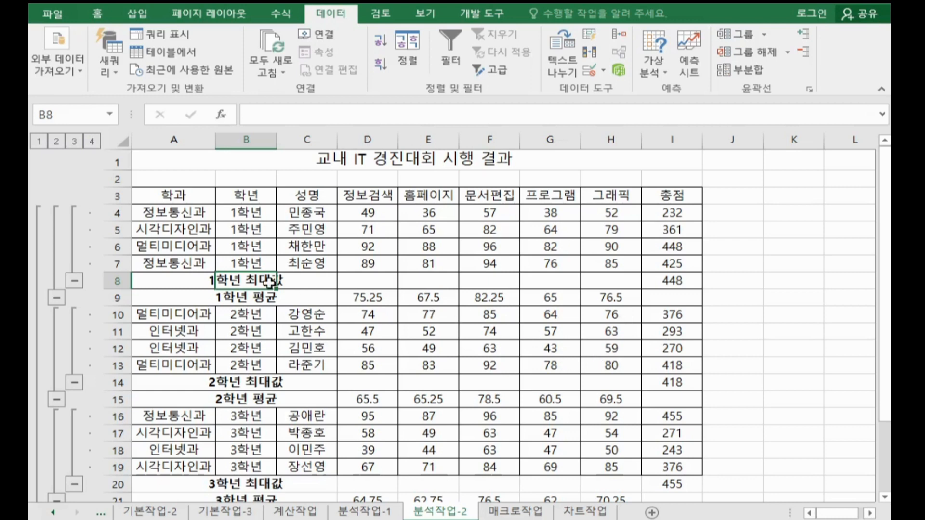
{"action": "left_click_drag", "start_coordinate": [269, 281], "coordinate": [657, 278]}
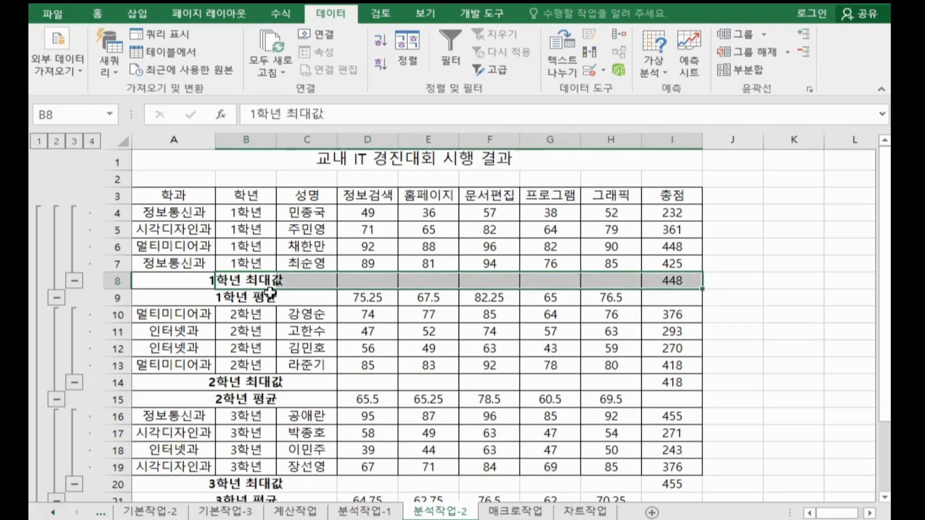
{"action": "left_click_drag", "start_coordinate": [270, 293], "coordinate": [612, 298]}
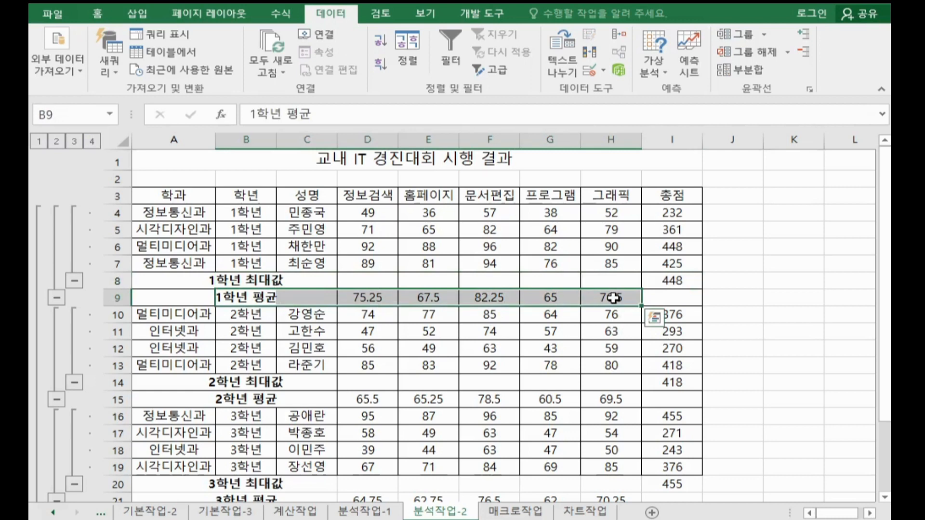
{"action": "left_click", "coordinate": [266, 292]}
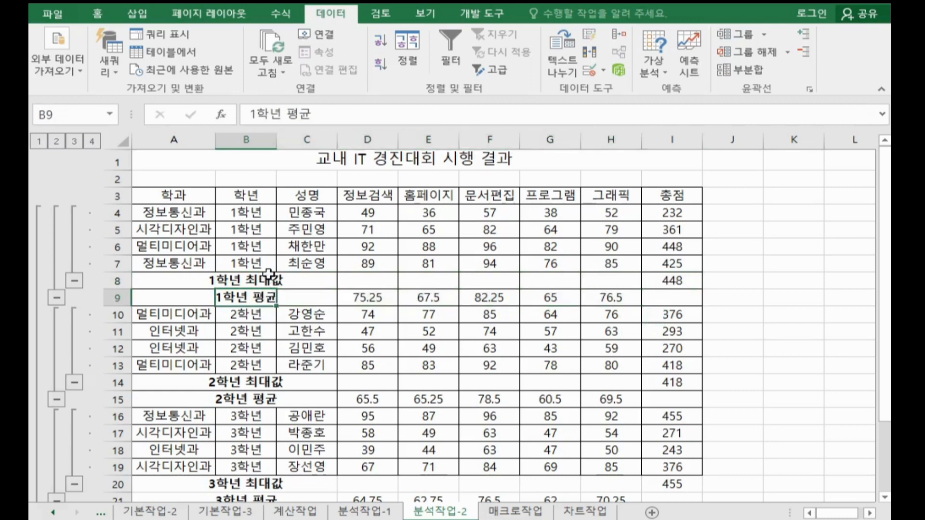
{"action": "left_click", "coordinate": [272, 280]}
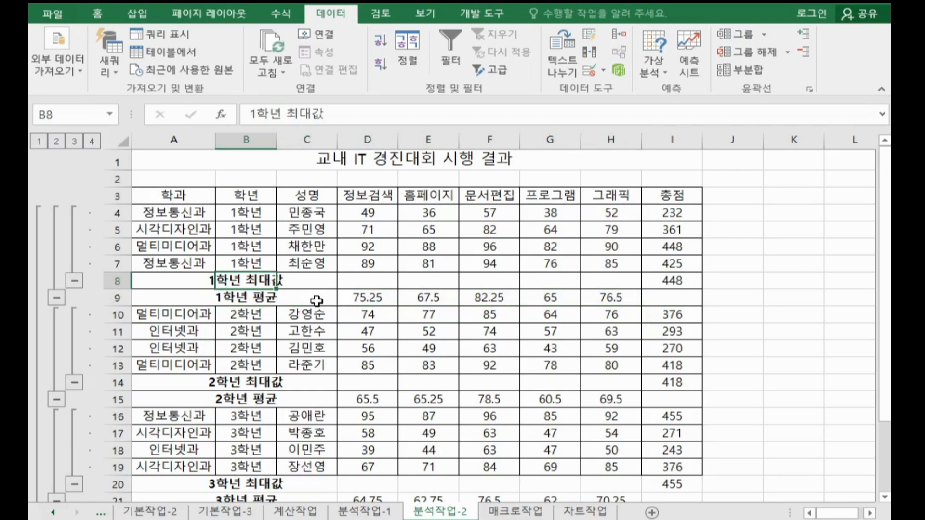
Step: Go to the 매크로작업 sheet and start recording a macro named 서식, stored in the current workbook
{"action": "key", "text": "ctrl+Page_Down"}
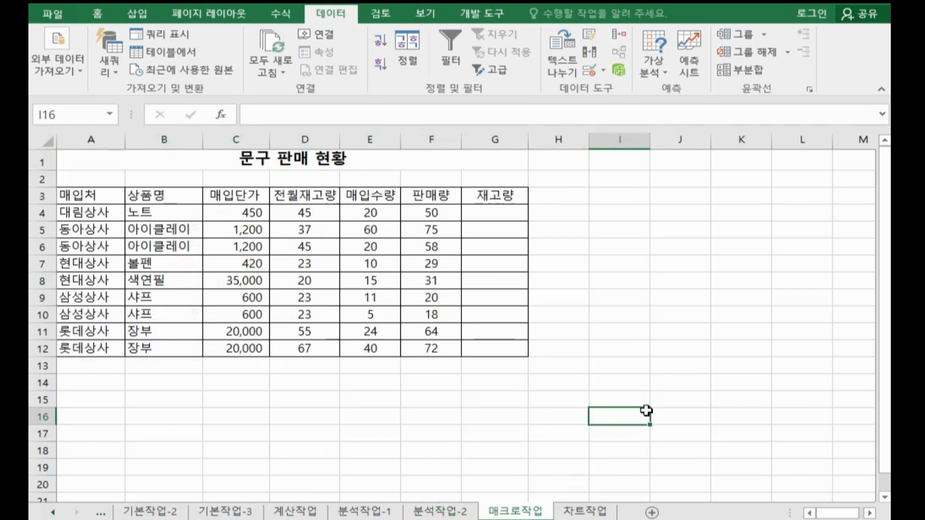
{"action": "left_click", "coordinate": [628, 256]}
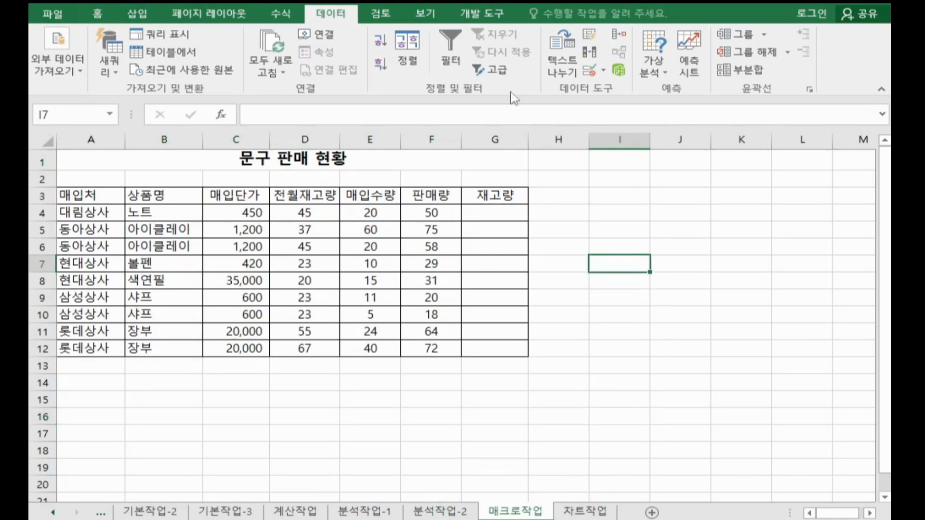
{"action": "left_click", "coordinate": [465, 14]}
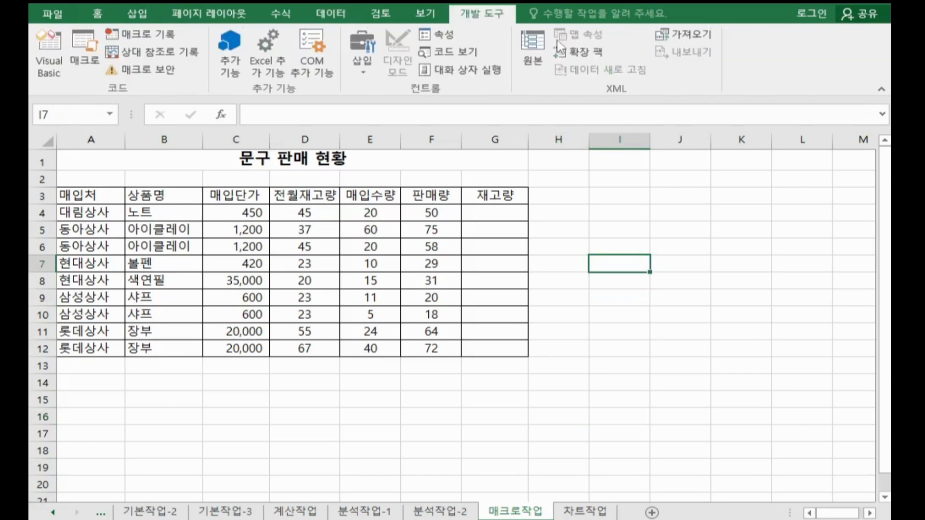
{"action": "left_click", "coordinate": [174, 39]}
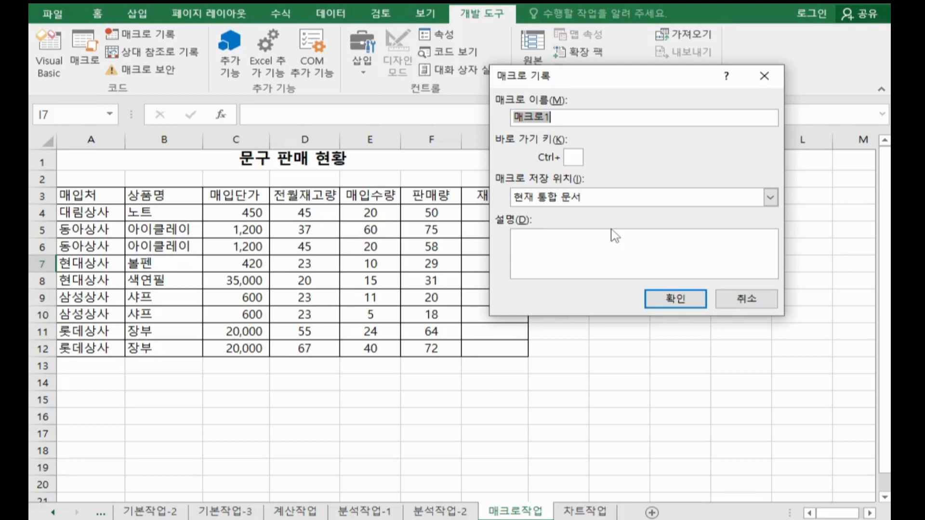
{"action": "type", "text": "서식"}
{"action": "left_click", "coordinate": [654, 303]}
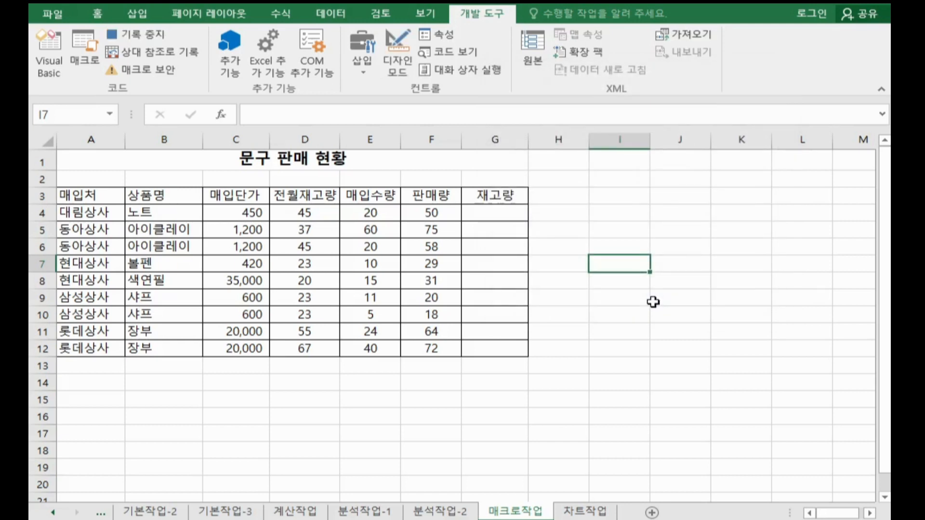
Step: Format header cells A3:G3 with standard blue font, yellow fill and horizontal centering, and stop the macro recording
{"action": "left_click_drag", "start_coordinate": [99, 200], "coordinate": [472, 199]}
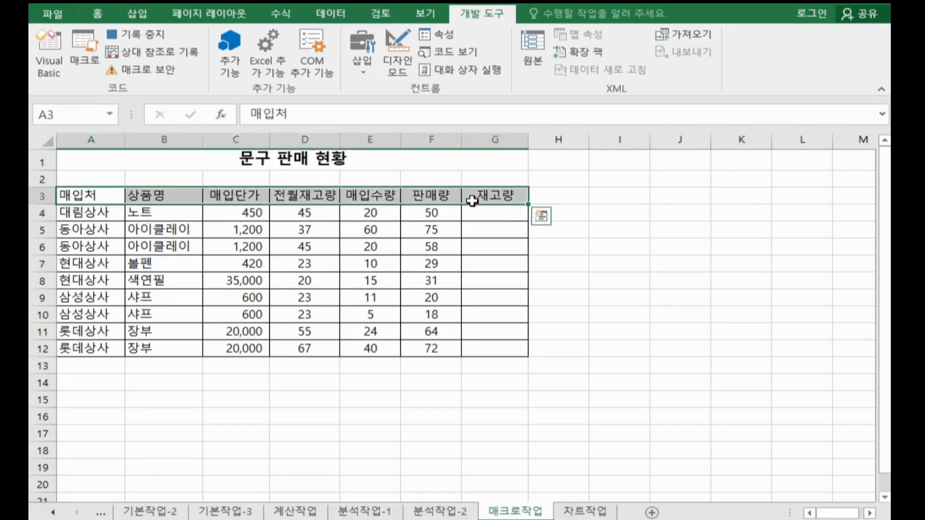
{"action": "left_click", "coordinate": [109, 19]}
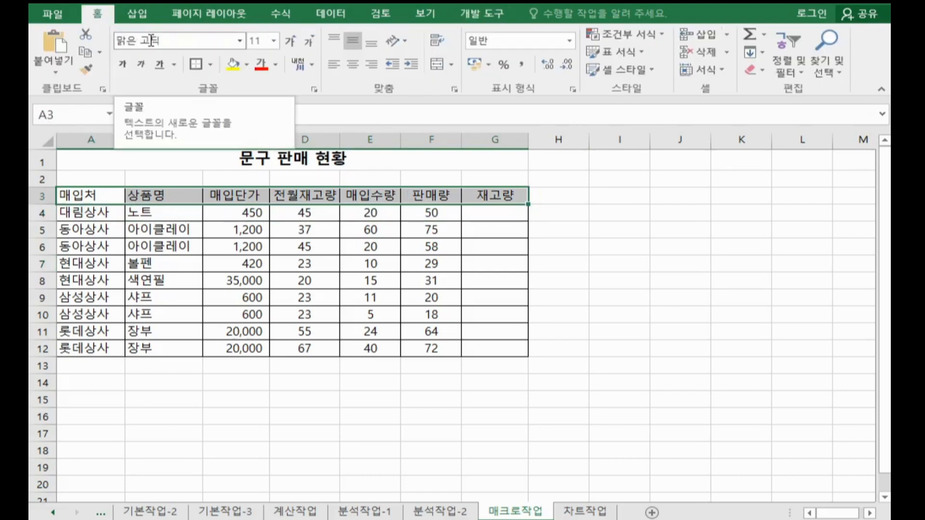
{"action": "left_click", "coordinate": [275, 65]}
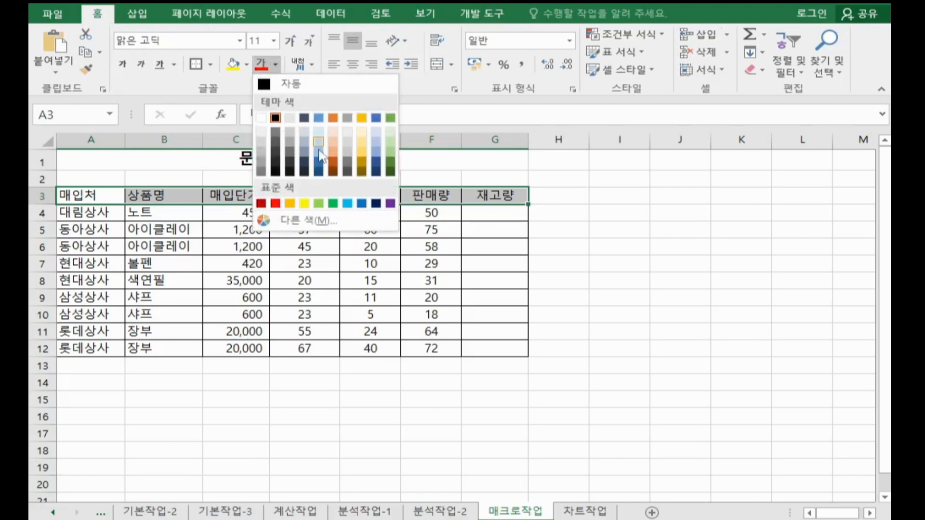
{"action": "left_click", "coordinate": [362, 204]}
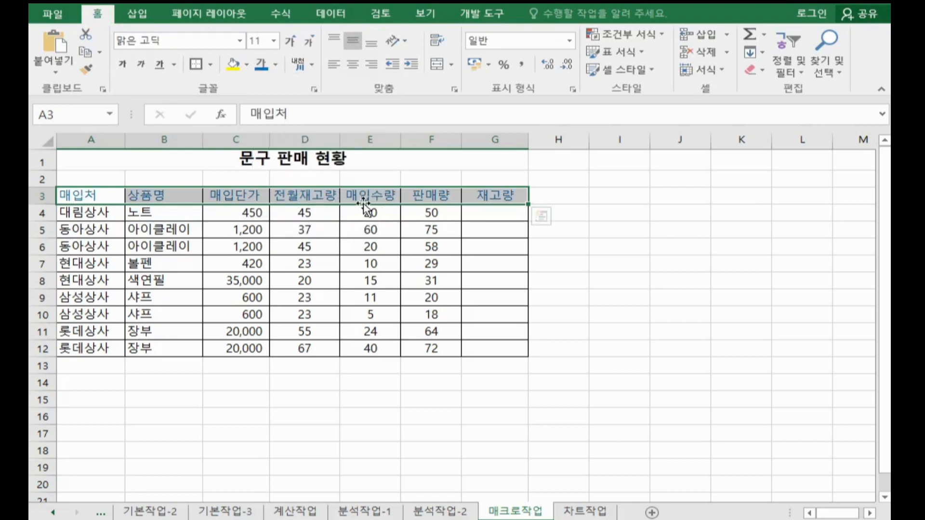
{"action": "left_click", "coordinate": [231, 64]}
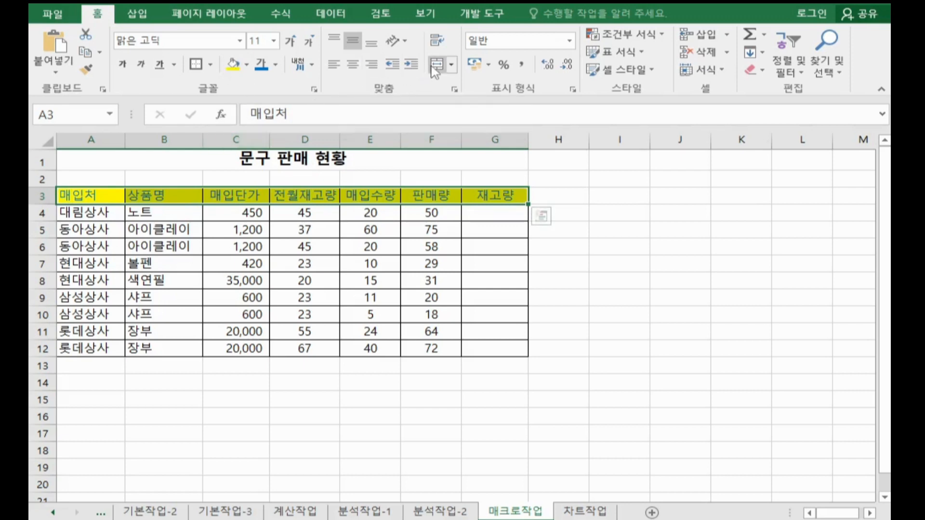
{"action": "left_click", "coordinate": [354, 68]}
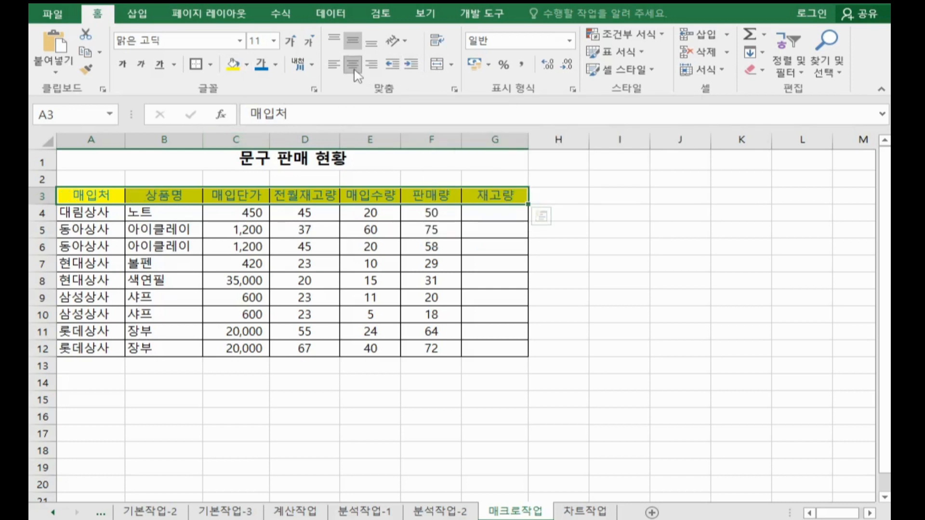
{"action": "left_click", "coordinate": [481, 13]}
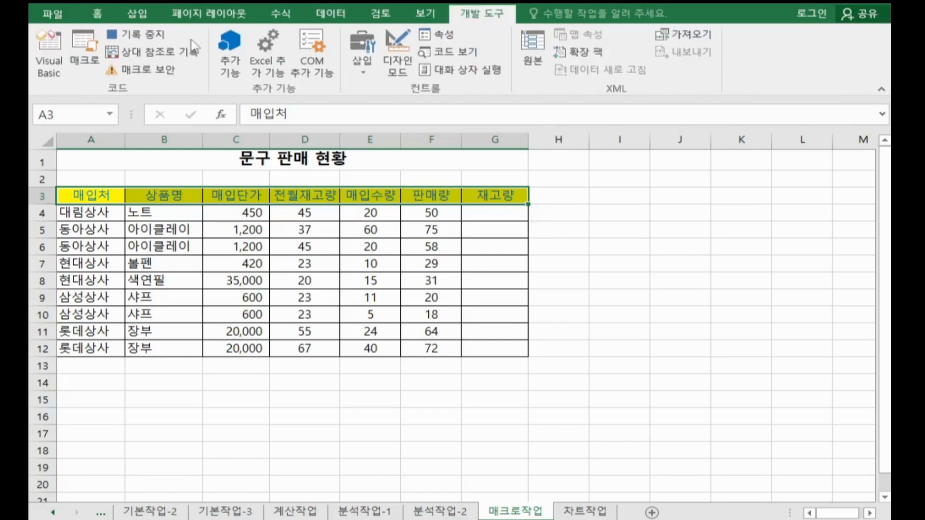
{"action": "left_click", "coordinate": [149, 38]}
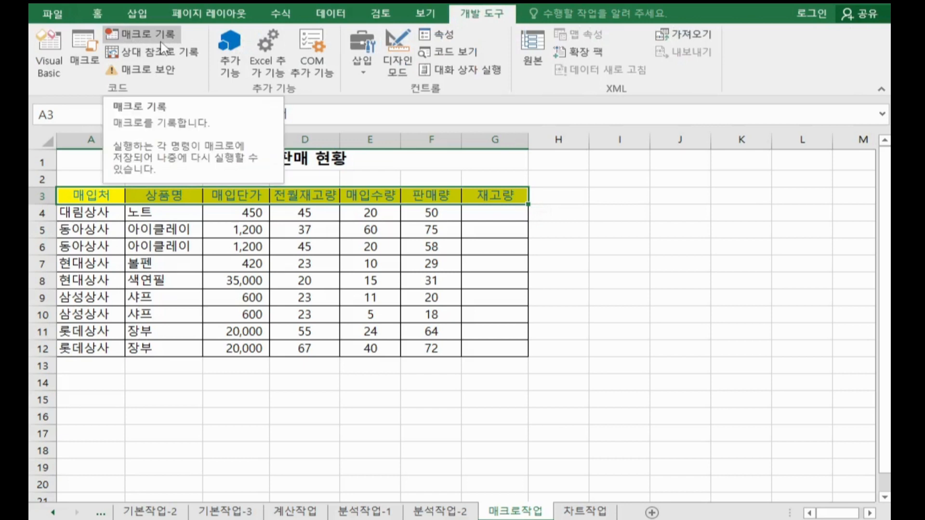
Step: Draw a hexagon about 1.75 cm high and 3.81 cm wide over cells I3:J5 and label it 서식
{"action": "left_click", "coordinate": [141, 16]}
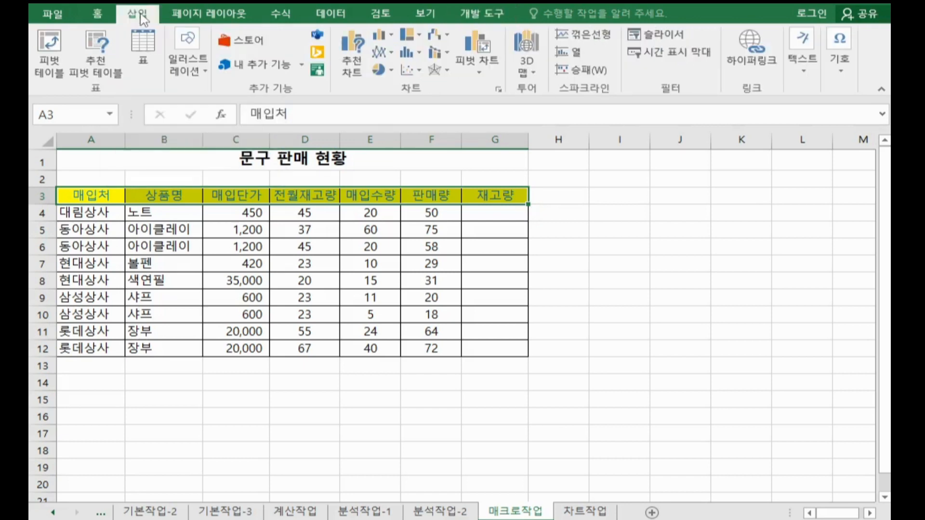
{"action": "left_click", "coordinate": [194, 60]}
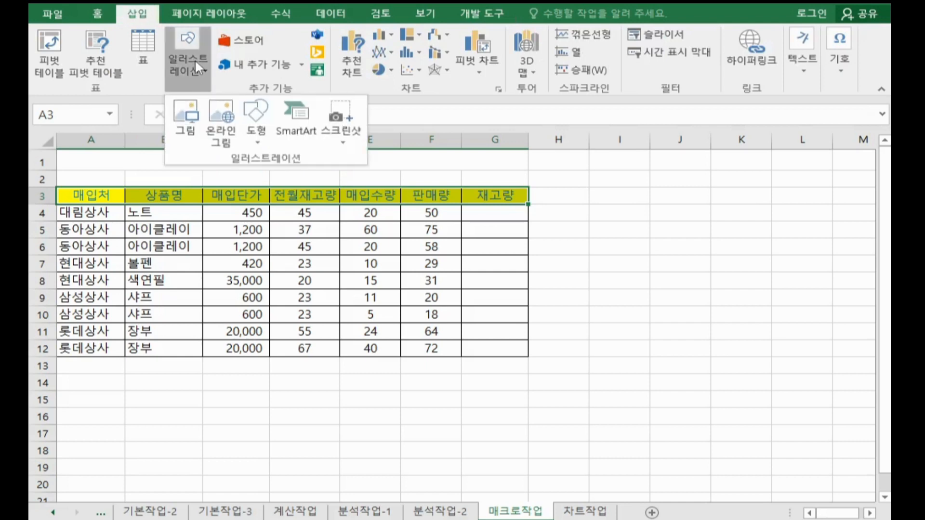
{"action": "left_click", "coordinate": [255, 130]}
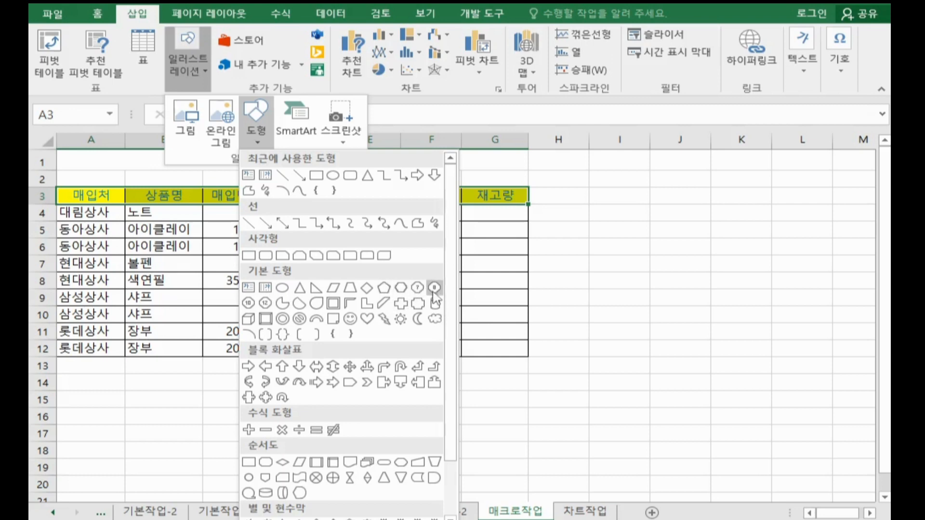
{"action": "left_click", "coordinate": [403, 289]}
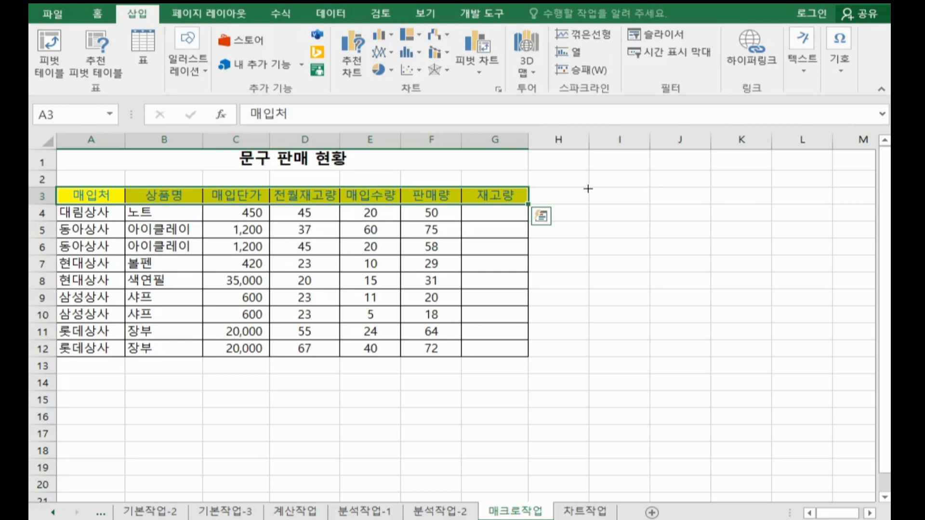
{"action": "left_click_drag", "start_coordinate": [589, 188], "coordinate": [686, 222]}
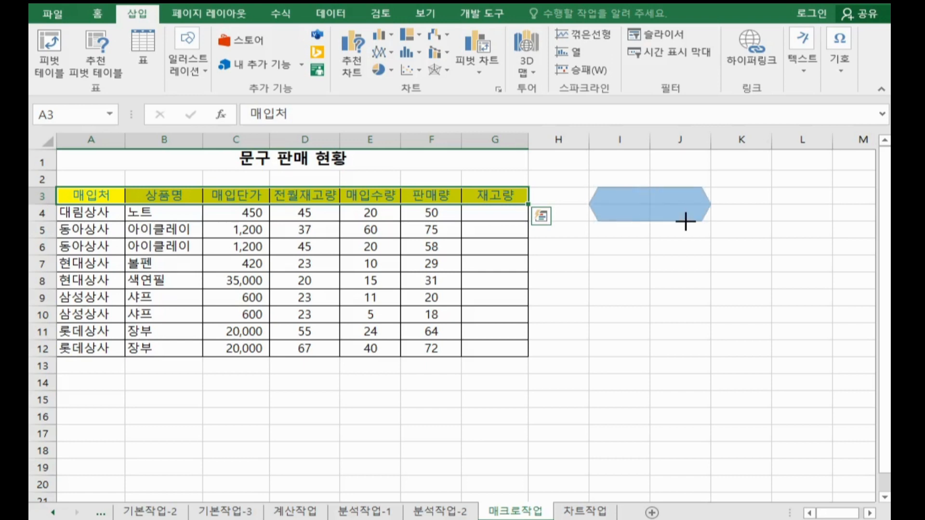
{"action": "left_click_drag", "start_coordinate": [686, 222], "coordinate": [686, 237]}
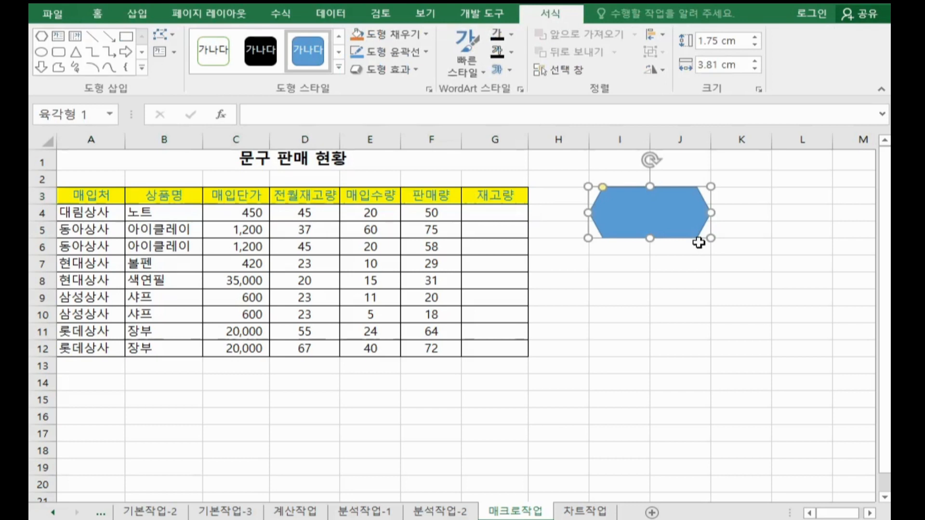
{"action": "type", "text": "서시"}
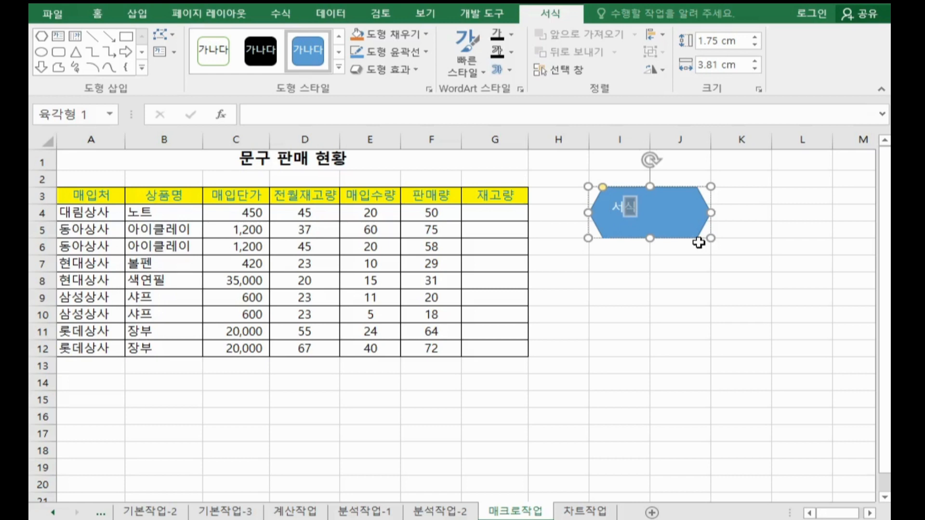
Step: Assign the 서식 macro to the hexagon and deselect the shape
{"action": "right_click", "coordinate": [682, 206]}
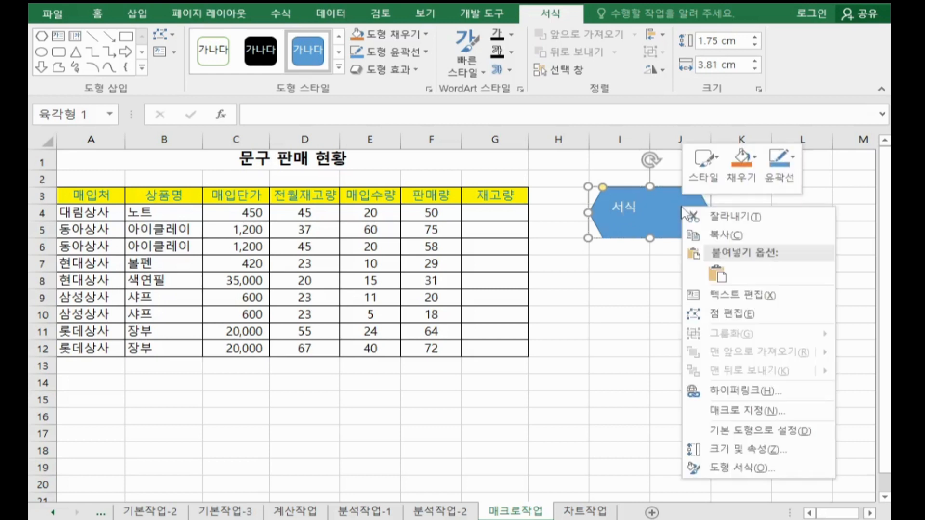
{"action": "left_click", "coordinate": [734, 411]}
{"action": "left_click", "coordinate": [572, 286]}
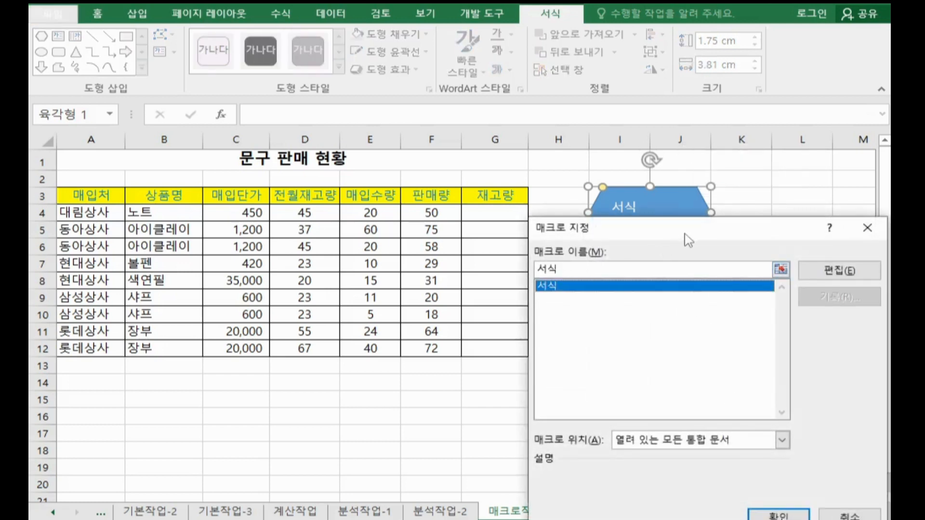
{"action": "left_click_drag", "start_coordinate": [689, 239], "coordinate": [557, 72]}
{"action": "left_click", "coordinate": [649, 353]}
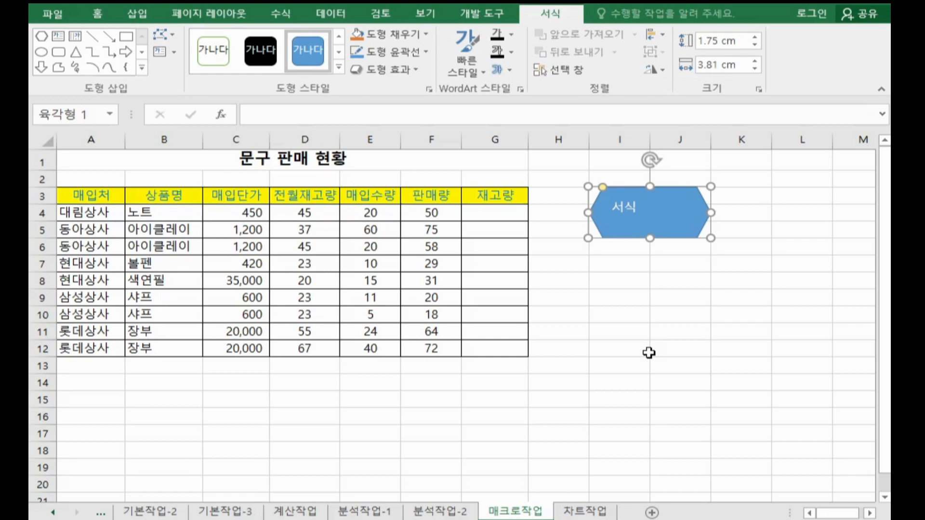
{"action": "left_click", "coordinate": [651, 296]}
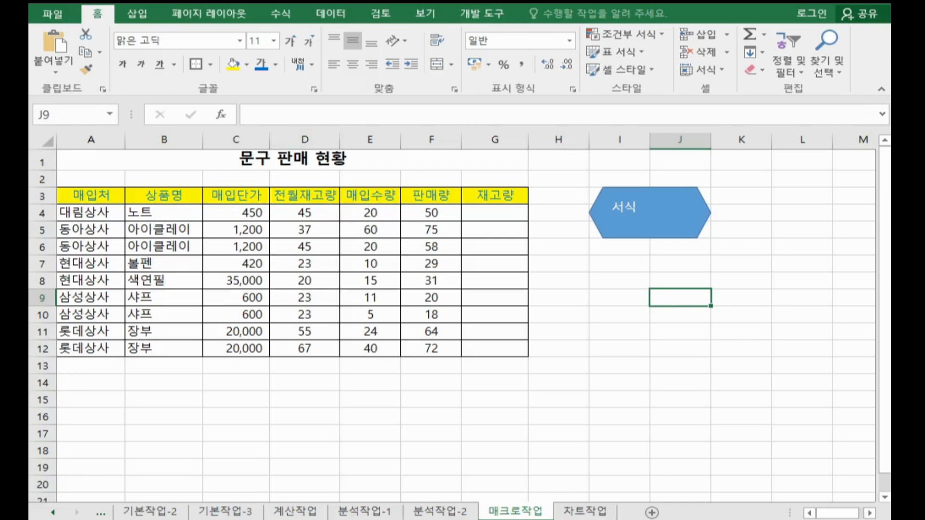
Step: Start recording a second macro named 재고량
{"action": "left_click", "coordinate": [72, 519]}
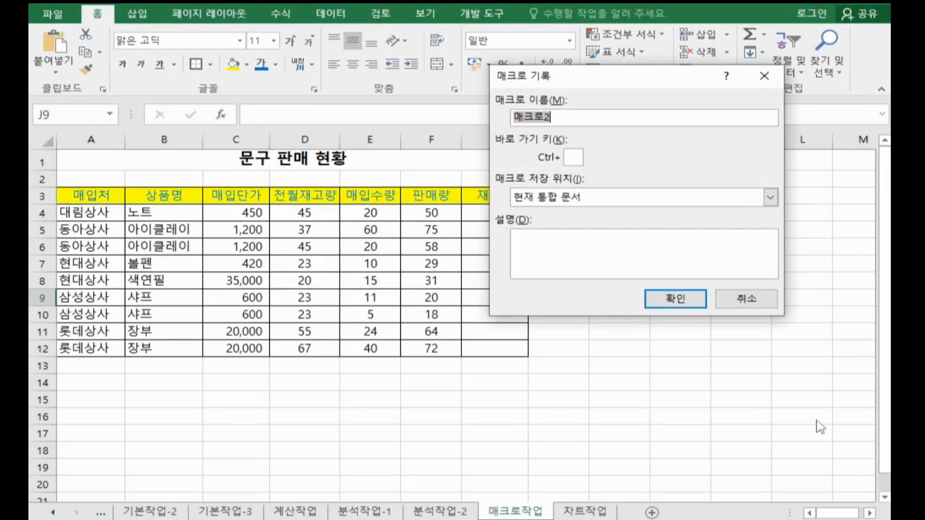
{"action": "type", "text": "재고량"}
{"action": "left_click", "coordinate": [658, 294]}
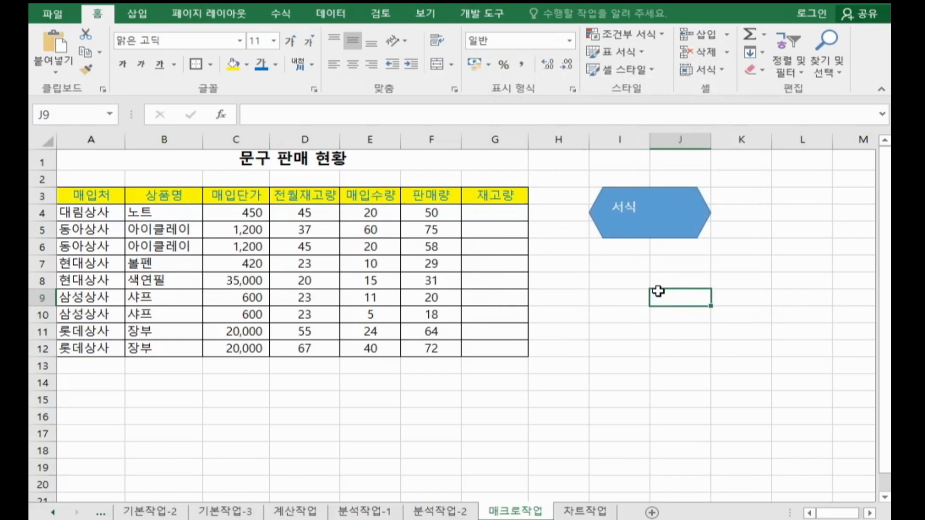
Step: Calculate 재고량 in G4 with =D4+E4-F4 and fill the formula down to G12
{"action": "left_click_drag", "start_coordinate": [477, 207], "coordinate": [496, 332]}
{"action": "left_click", "coordinate": [479, 208]}
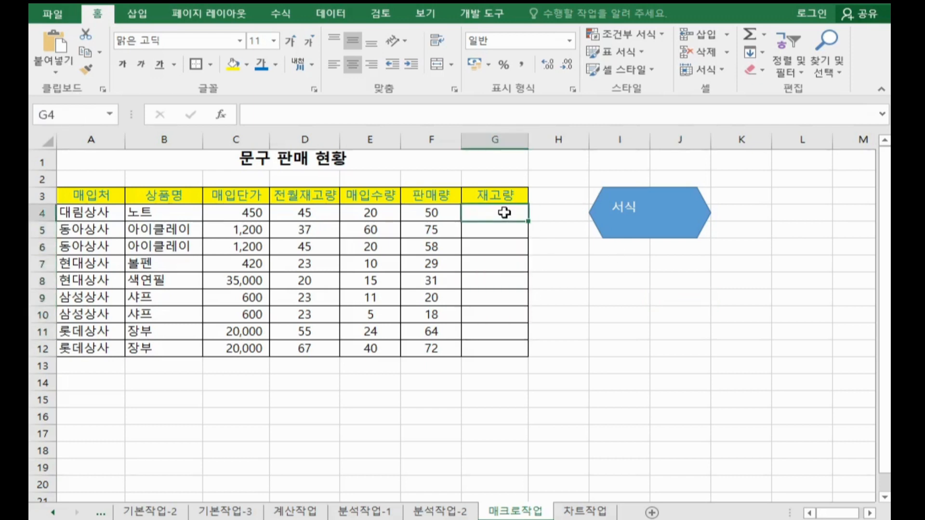
{"action": "type", "text": "="}
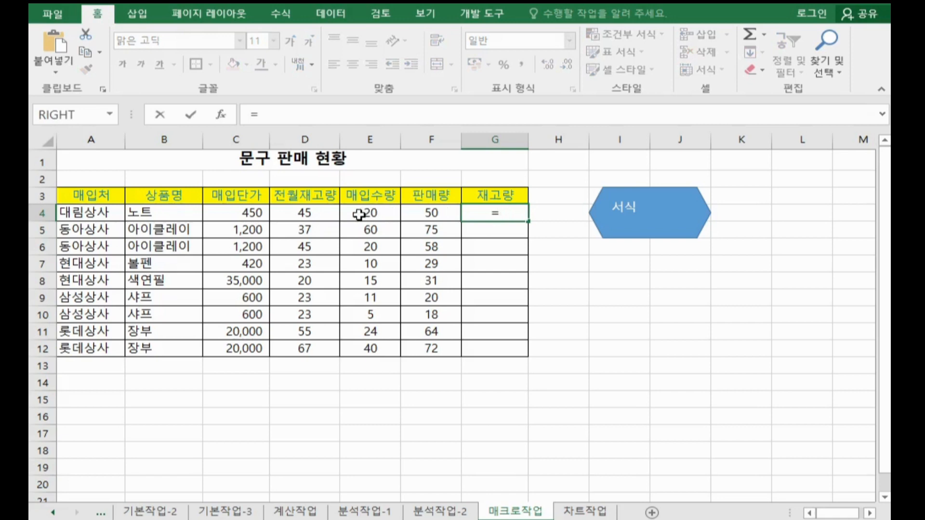
{"action": "left_click", "coordinate": [316, 213]}
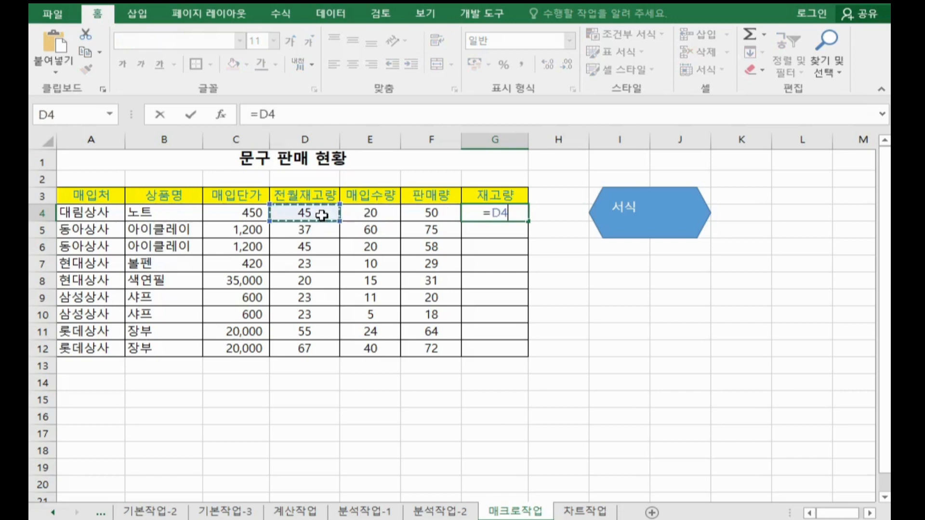
{"action": "type", "text": "+"}
{"action": "left_click", "coordinate": [367, 221]}
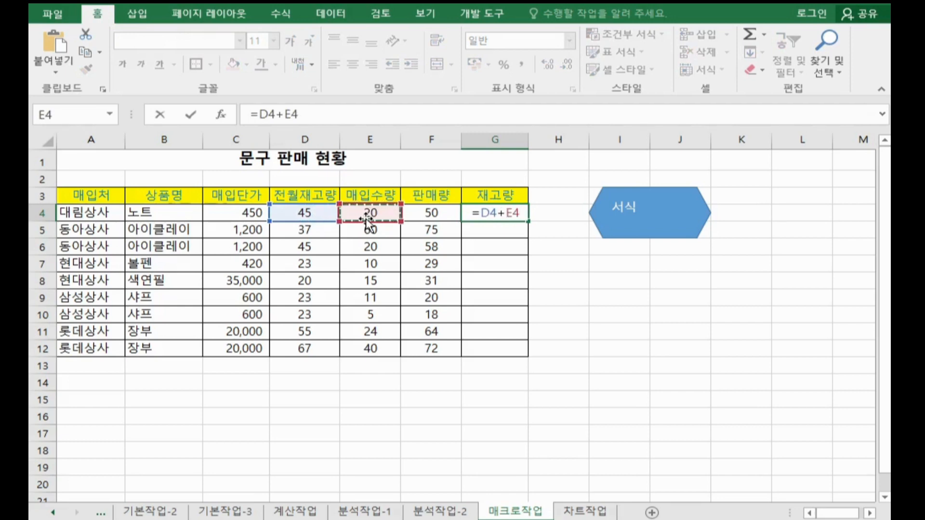
{"action": "type", "text": "-"}
{"action": "left_click", "coordinate": [423, 212]}
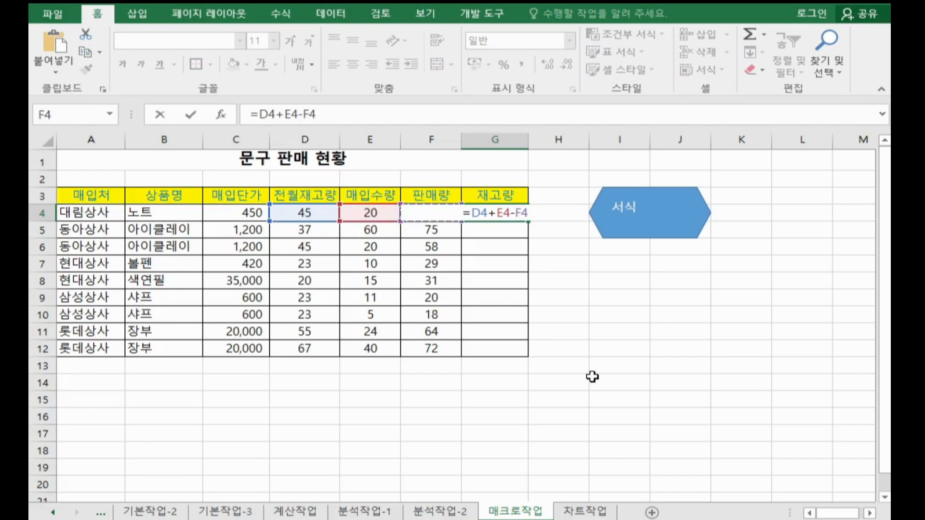
{"action": "key", "text": "Return"}
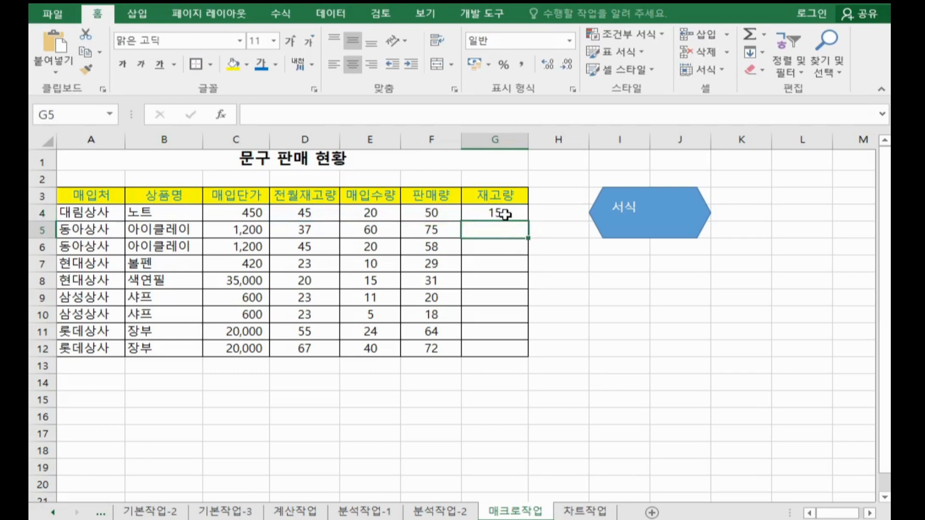
{"action": "left_click", "coordinate": [504, 214]}
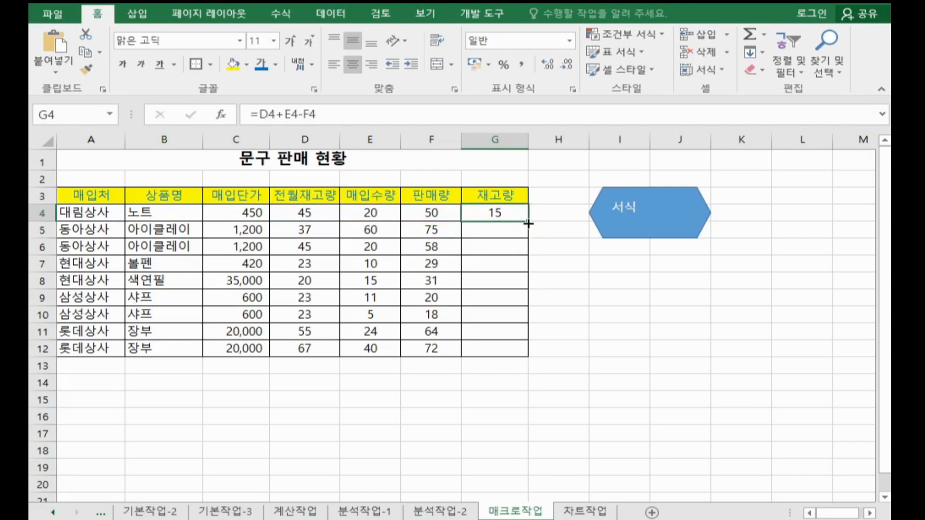
{"action": "left_click_drag", "start_coordinate": [528, 223], "coordinate": [529, 356]}
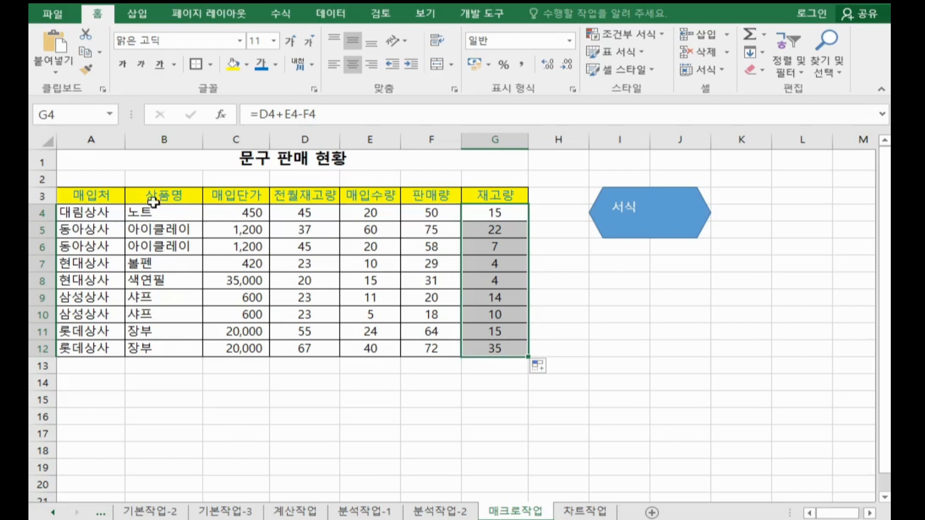
Step: Draw a plaque shape (배지) about 1.75 cm high and 3.81 cm wide over cells I7:J9 and label it 재고량
{"action": "left_click", "coordinate": [136, 14]}
{"action": "left_click", "coordinate": [191, 66]}
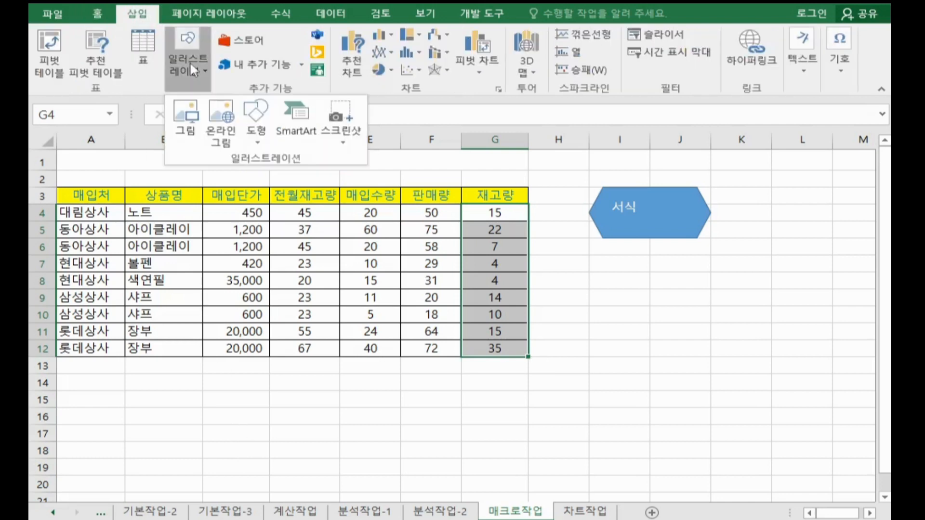
{"action": "left_click", "coordinate": [256, 120]}
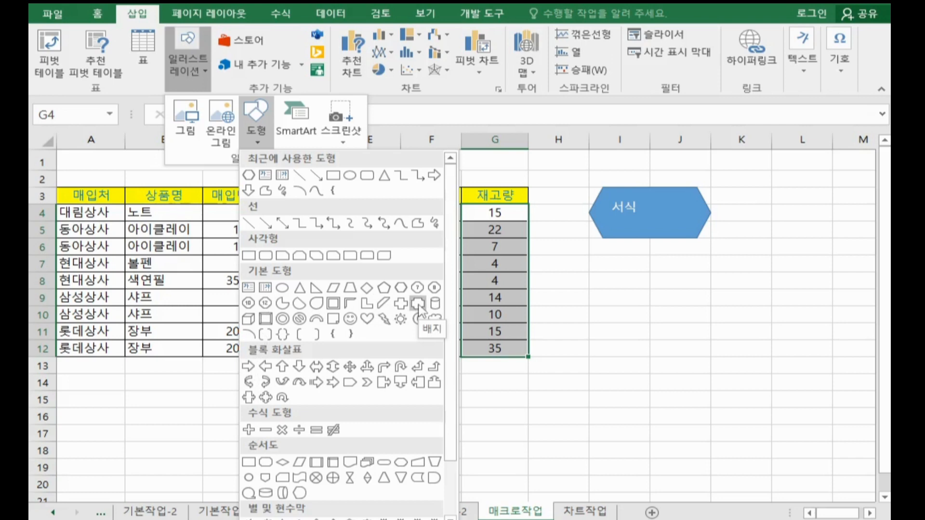
{"action": "left_click", "coordinate": [418, 305]}
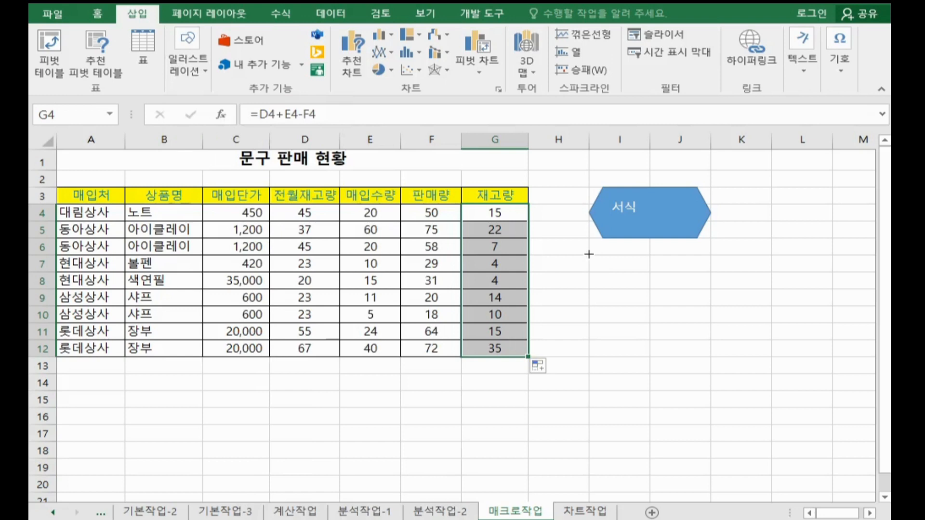
{"action": "left_click_drag", "start_coordinate": [589, 254], "coordinate": [697, 306]}
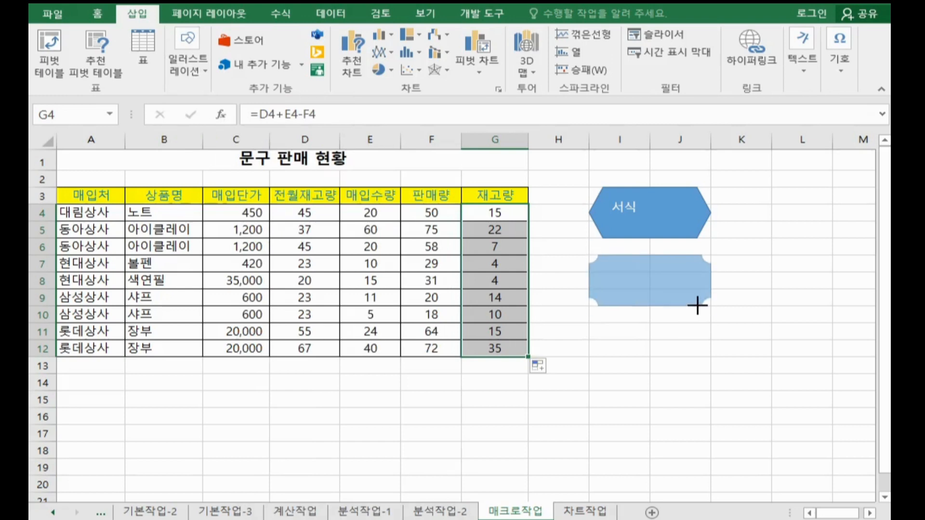
{"action": "left_click_drag", "start_coordinate": [698, 306], "coordinate": [697, 305]}
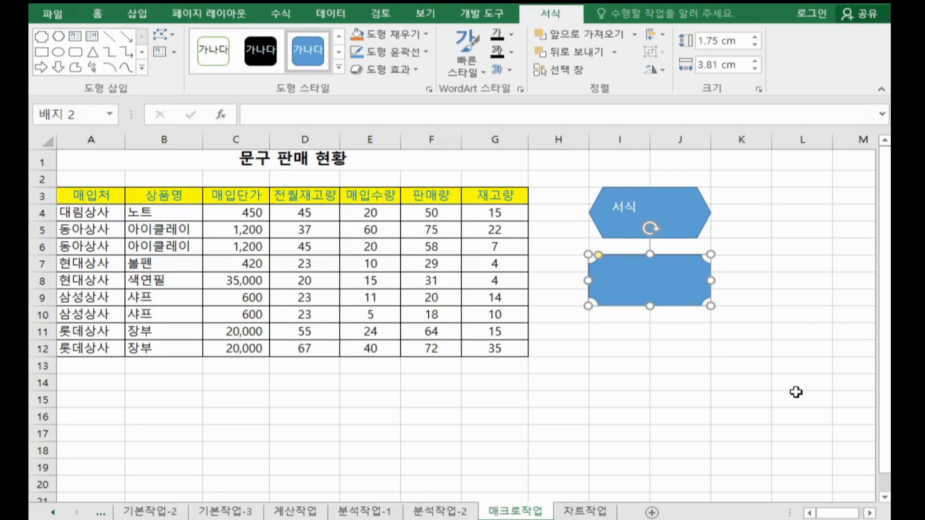
{"action": "type", "text": "재고량"}
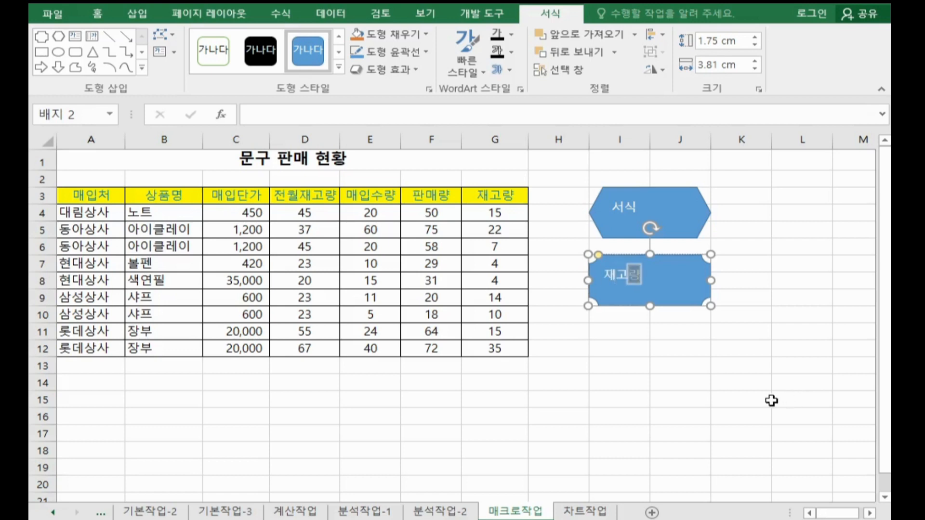
Step: Assign the 재고량 macro to the plaque shape and deselect it
{"action": "right_click", "coordinate": [684, 279]}
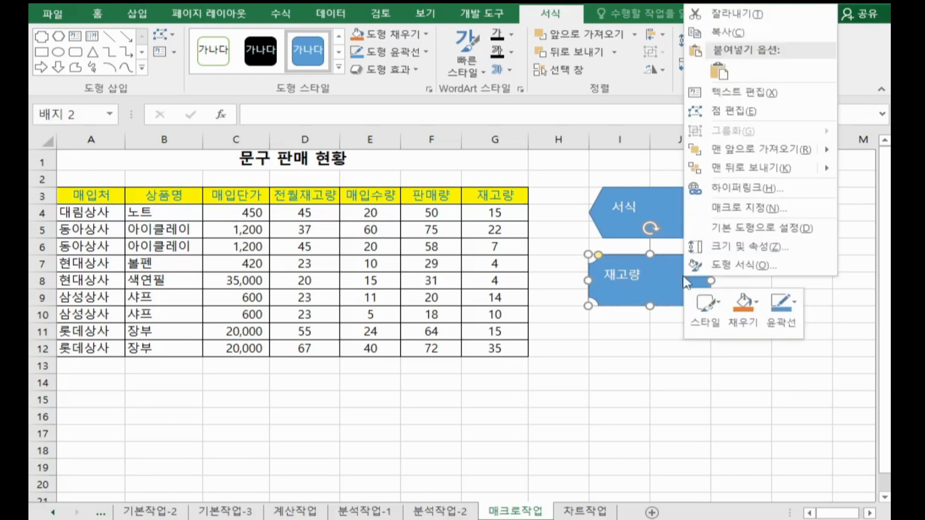
{"action": "left_click", "coordinate": [750, 209]}
{"action": "left_click", "coordinate": [559, 116]}
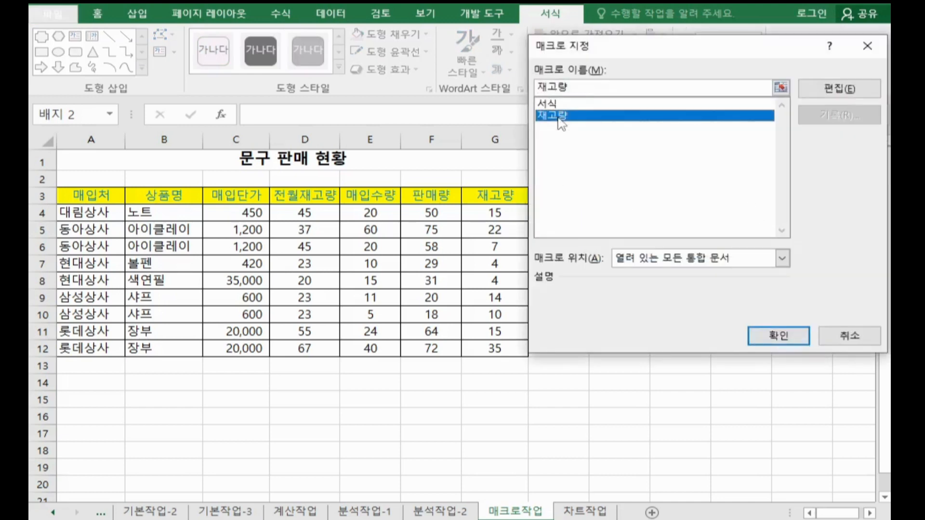
{"action": "left_click", "coordinate": [802, 338]}
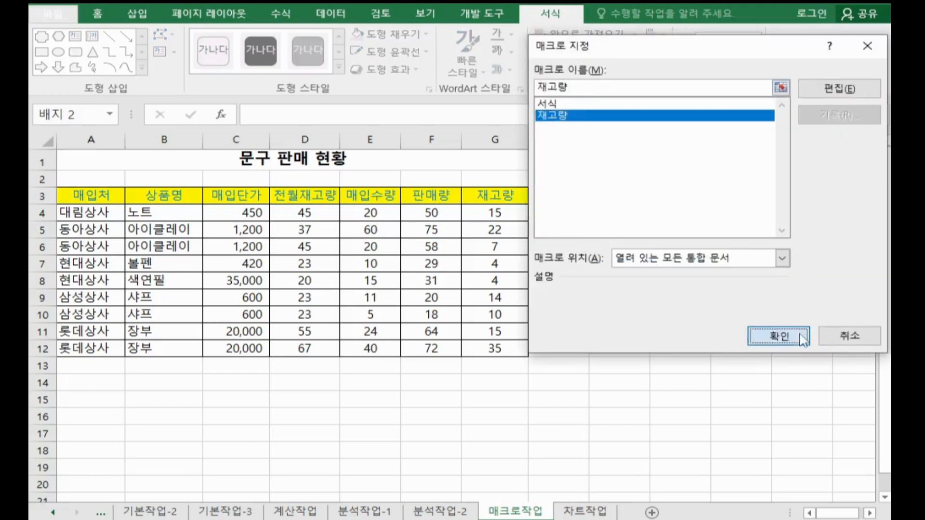
{"action": "left_click", "coordinate": [800, 365]}
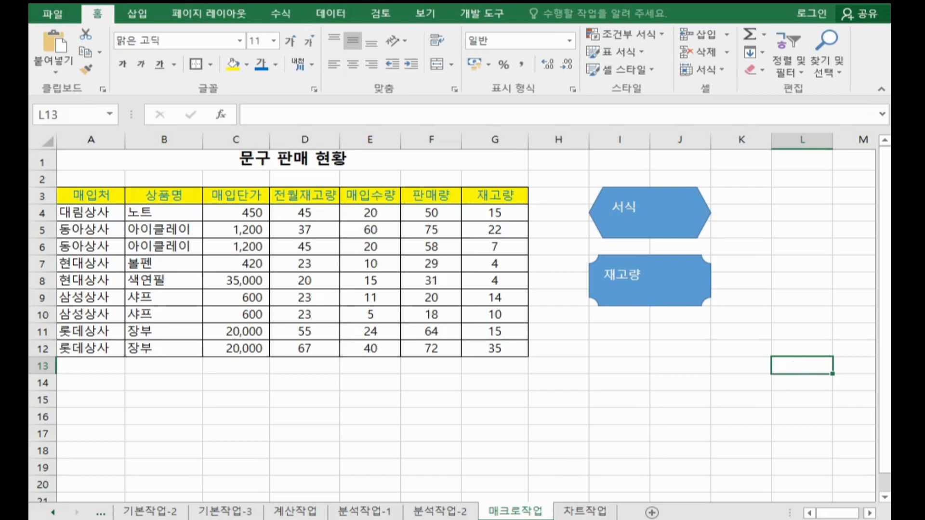
Step: Go to the 차트작업 sheet and delete the 순이익 series from the column chart
{"action": "left_click", "coordinate": [584, 511]}
{"action": "left_click", "coordinate": [672, 385]}
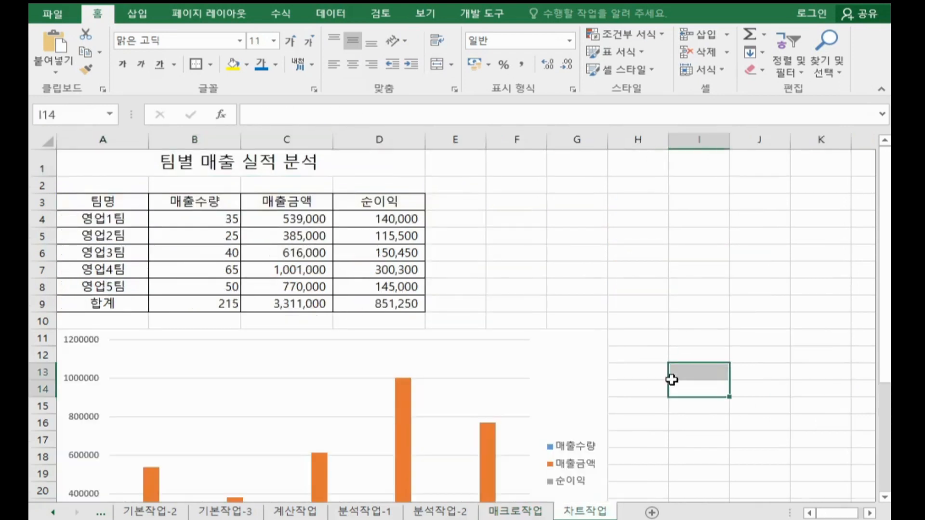
{"action": "scroll", "coordinate": [672, 380], "scroll_direction": "down", "scroll_amount": 3}
{"action": "scroll", "coordinate": [672, 380], "scroll_direction": "down", "scroll_amount": 1}
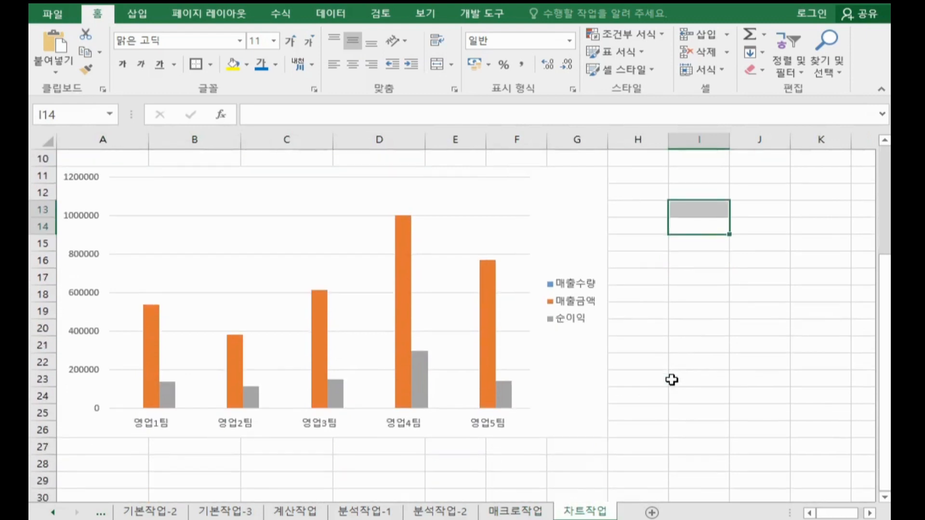
{"action": "scroll", "coordinate": [672, 380], "scroll_direction": "up", "scroll_amount": 1}
{"action": "scroll", "coordinate": [672, 380], "scroll_direction": "down", "scroll_amount": 1}
{"action": "left_click", "coordinate": [421, 389]}
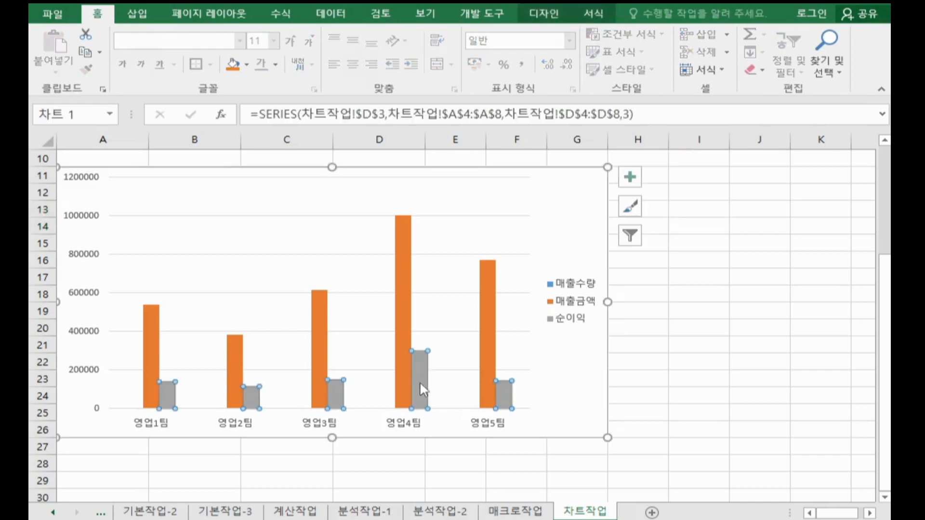
{"action": "key", "text": "Delete"}
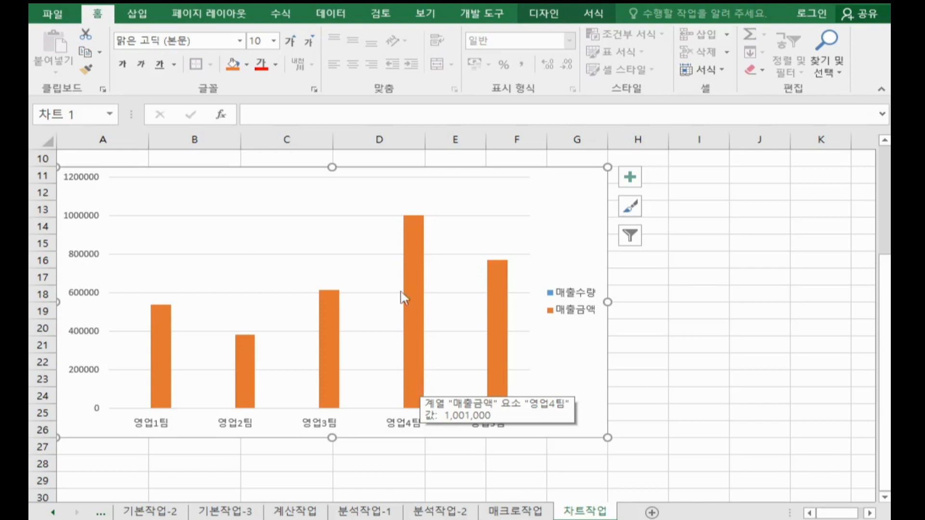
Step: Change the 매출금액 series to a line with markers (표식이 있는 꺾은선형) plotted on the secondary axis
{"action": "left_click", "coordinate": [410, 255]}
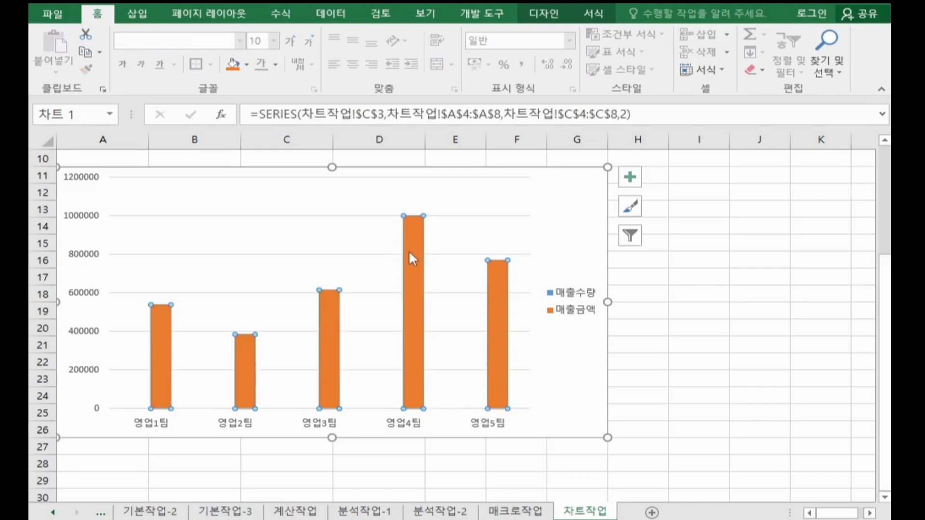
{"action": "right_click", "coordinate": [411, 258]}
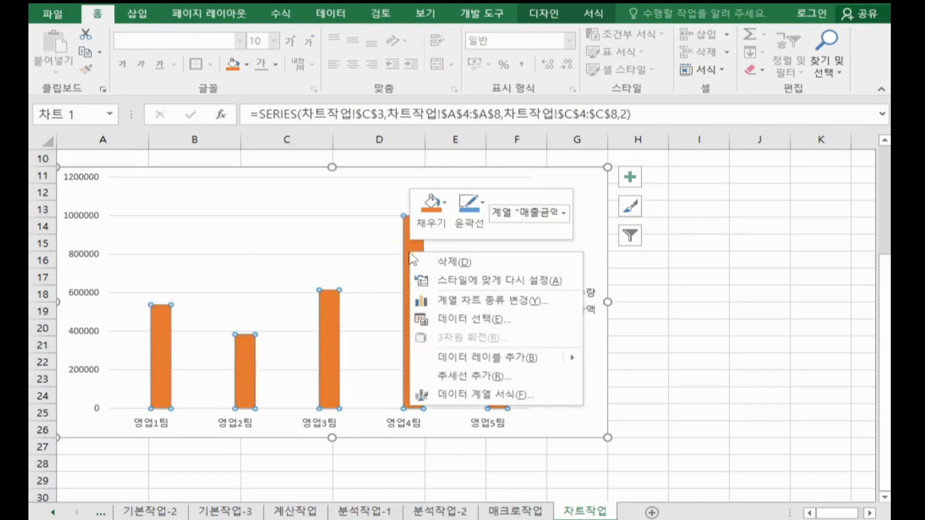
{"action": "left_click", "coordinate": [476, 301]}
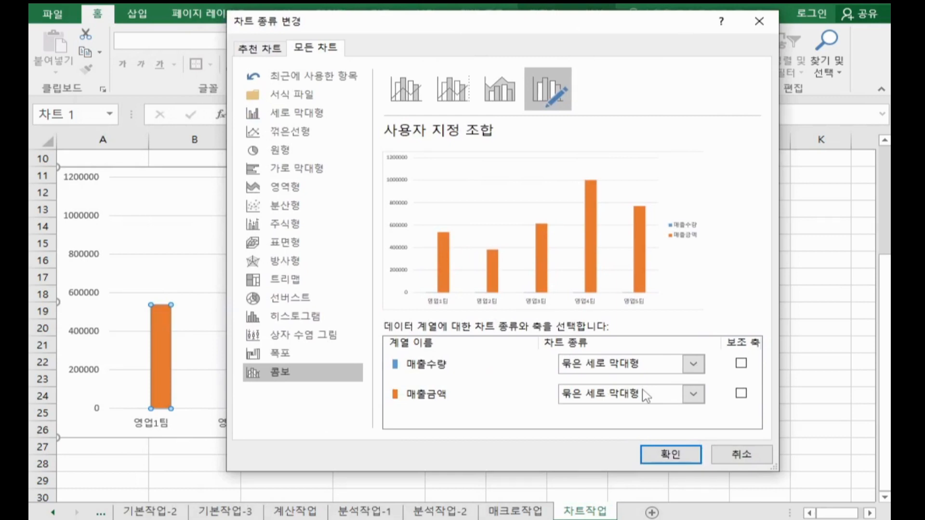
{"action": "left_click", "coordinate": [613, 399]}
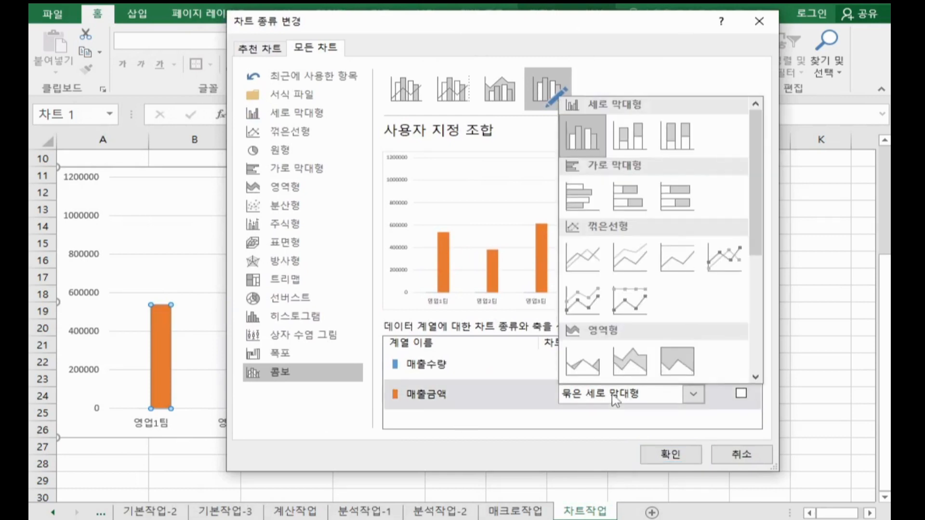
{"action": "left_click", "coordinate": [711, 248]}
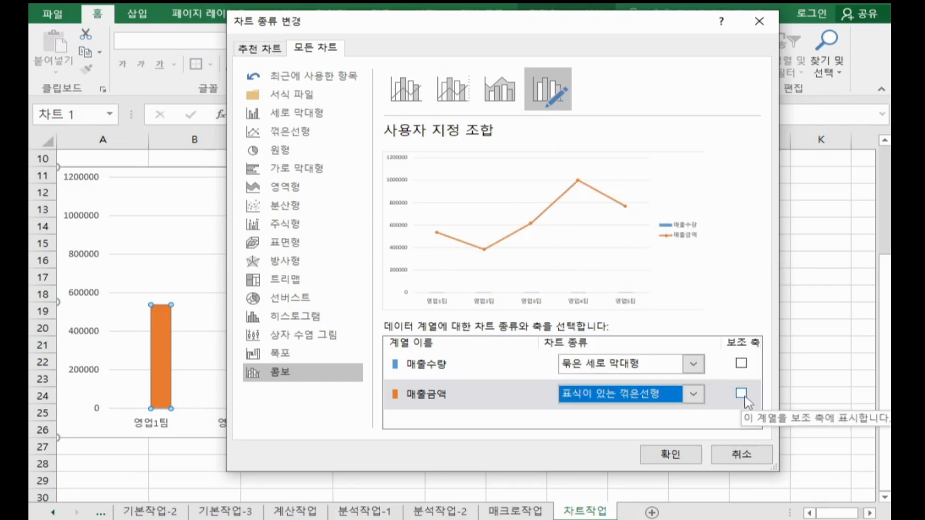
{"action": "left_click", "coordinate": [745, 397]}
{"action": "left_click", "coordinate": [742, 395]}
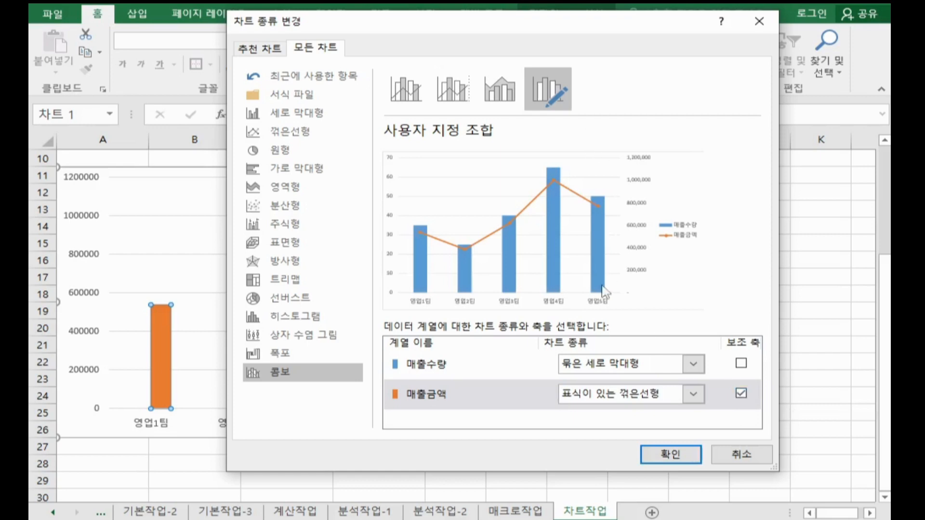
{"action": "left_click", "coordinate": [742, 394]}
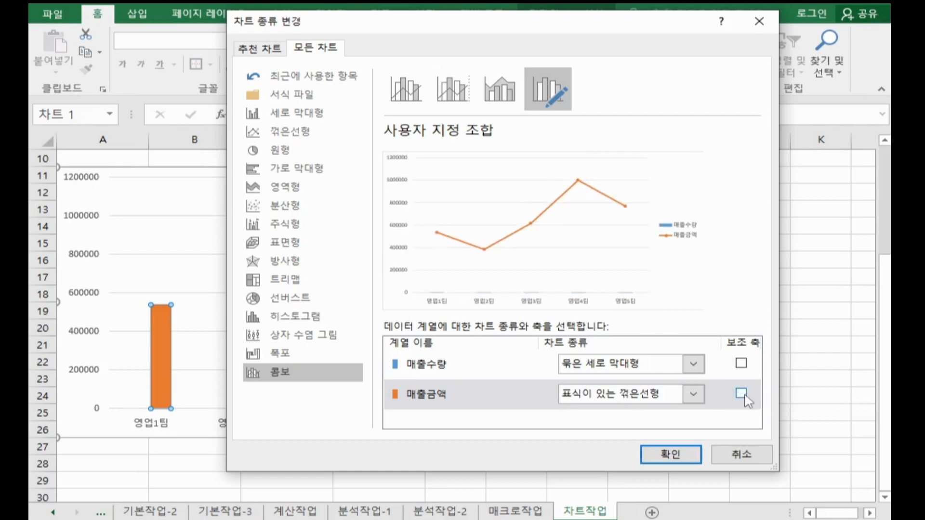
{"action": "left_click", "coordinate": [741, 395]}
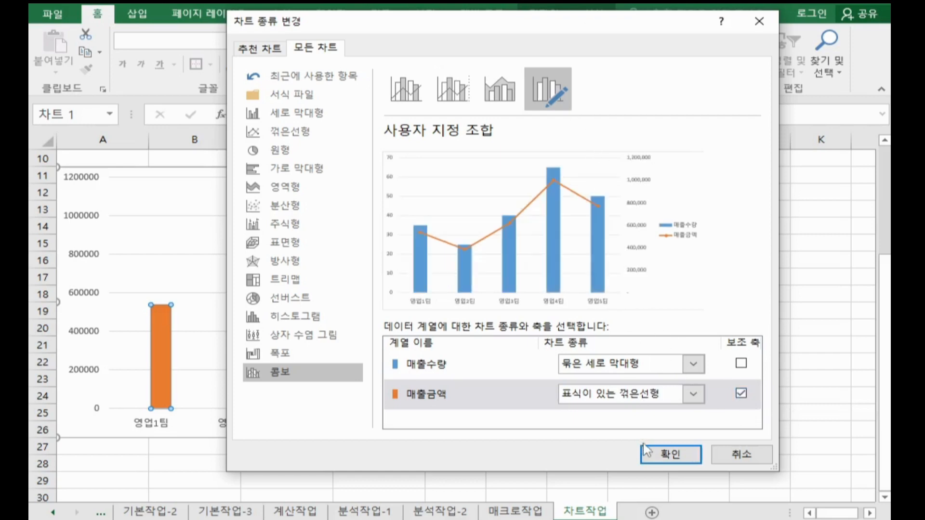
{"action": "left_click", "coordinate": [669, 455]}
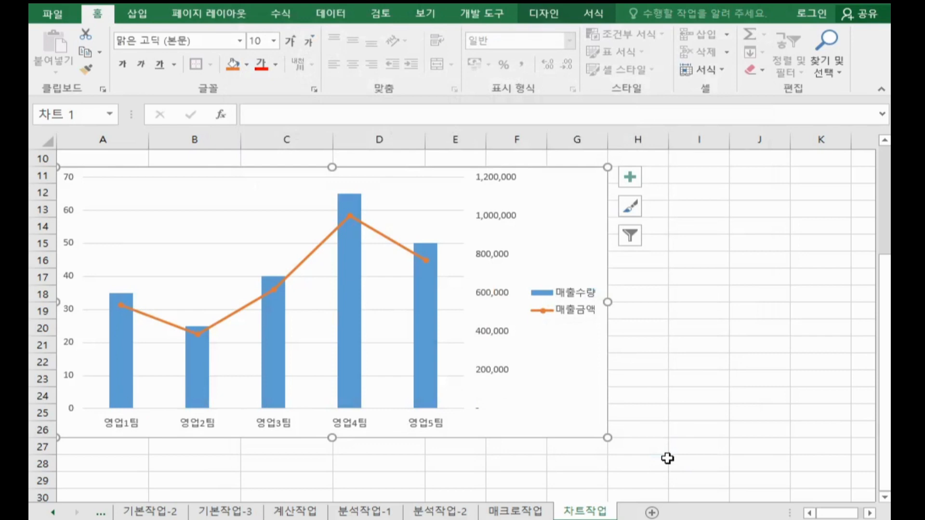
Step: Set the chart's legend position to 아래쪽 and close the legend formatting options
{"action": "double_click", "coordinate": [576, 297]}
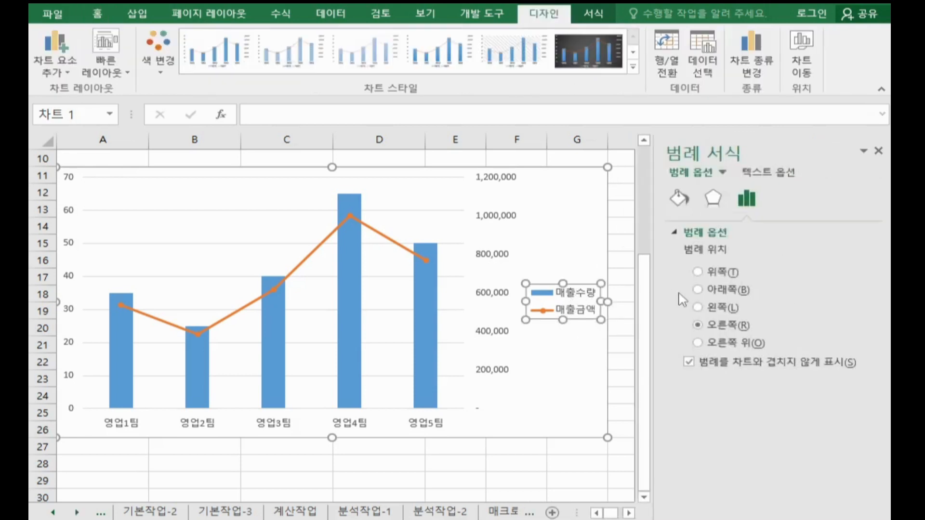
{"action": "left_click", "coordinate": [718, 292]}
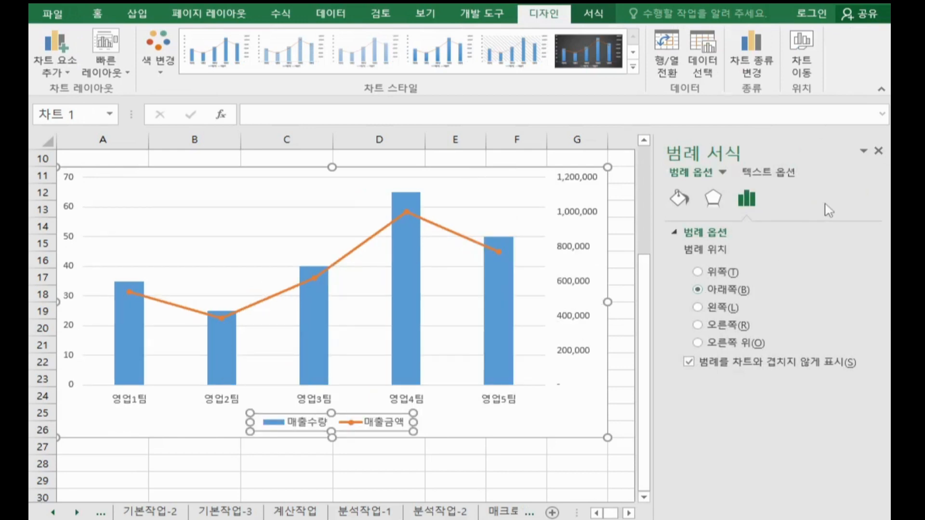
{"action": "left_click", "coordinate": [878, 151]}
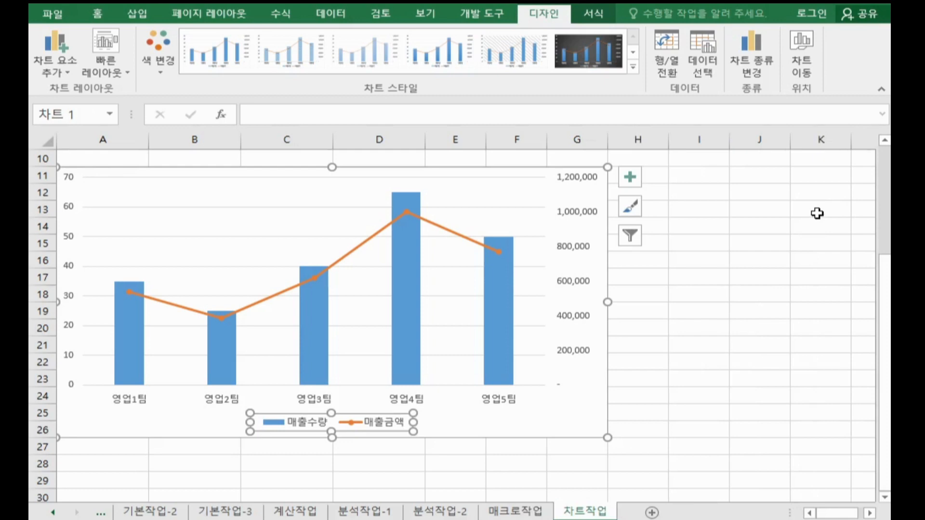
Step: Format the legend text in 굴림체, size 12, bold and italic
{"action": "left_click", "coordinate": [97, 13]}
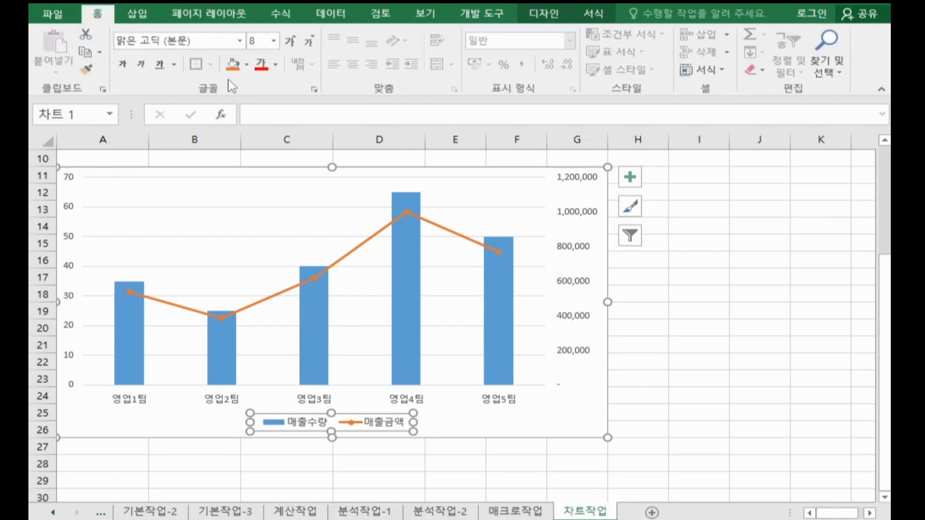
{"action": "left_click", "coordinate": [207, 38]}
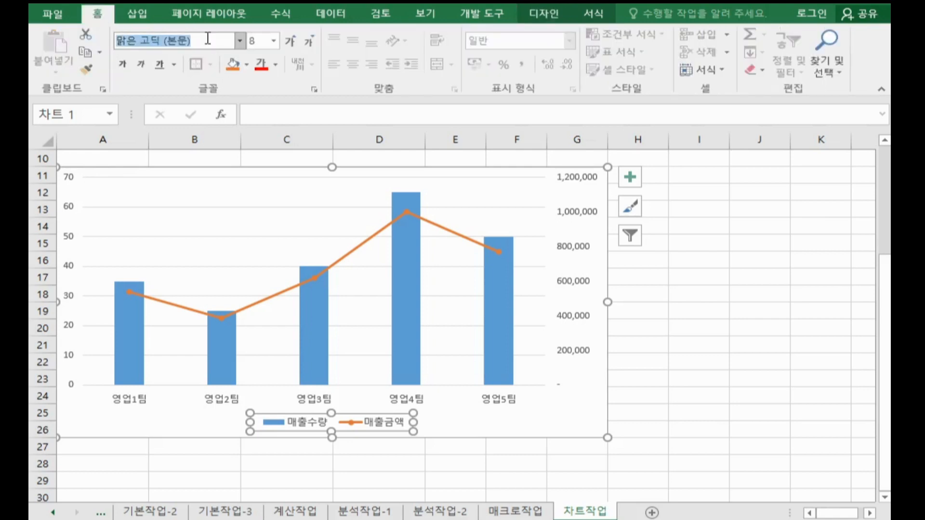
{"action": "type", "text": "굴림체"}
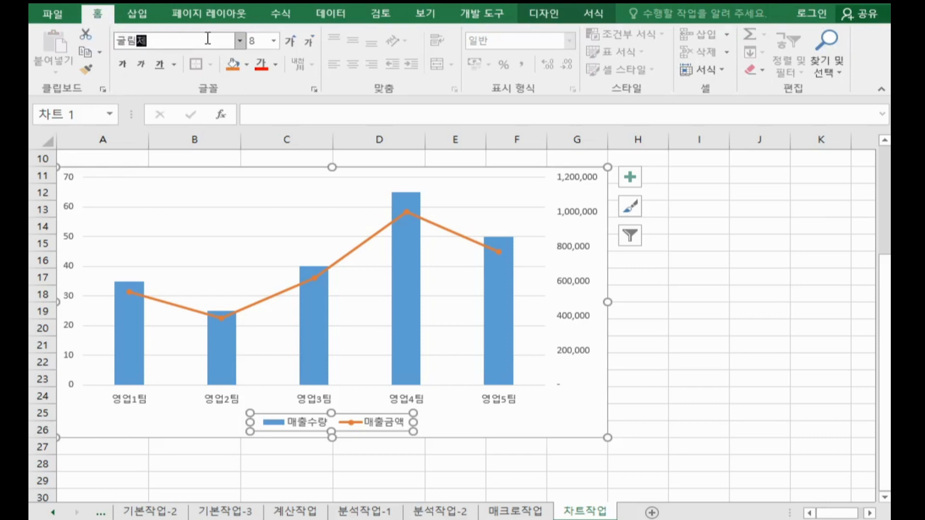
{"action": "key", "text": "Return"}
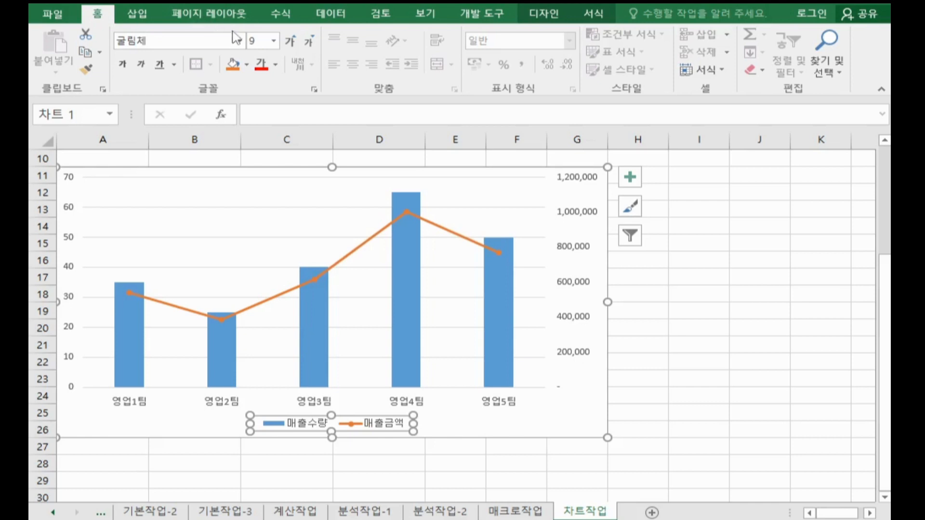
{"action": "left_click", "coordinate": [255, 41]}
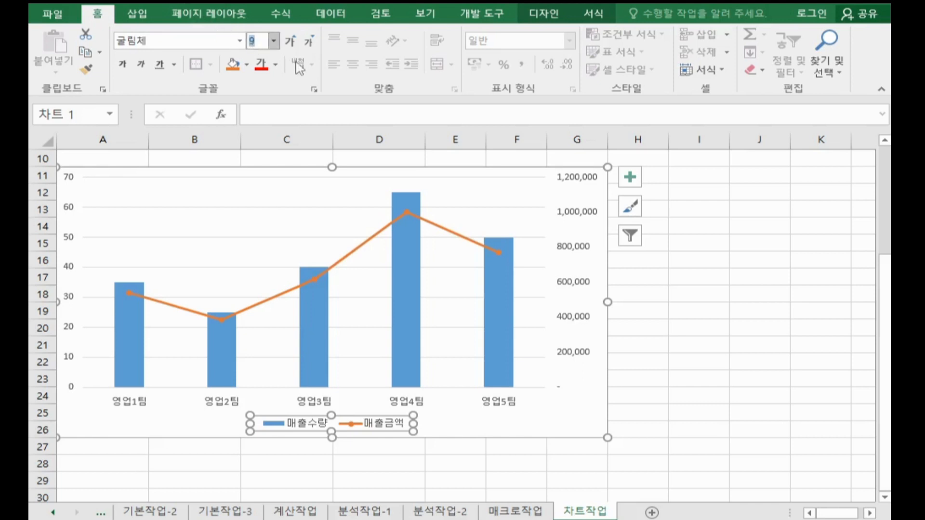
{"action": "type", "text": "12"}
{"action": "key", "text": "Return"}
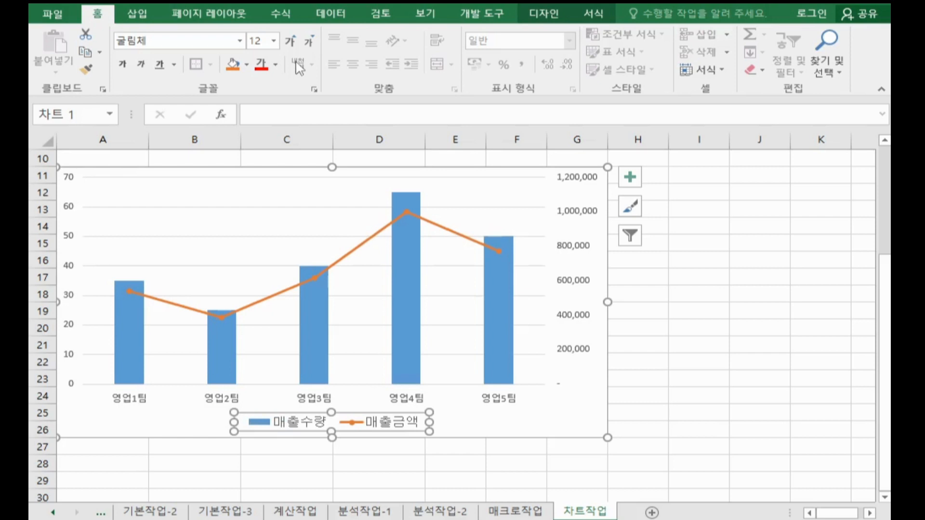
{"action": "left_click", "coordinate": [122, 65]}
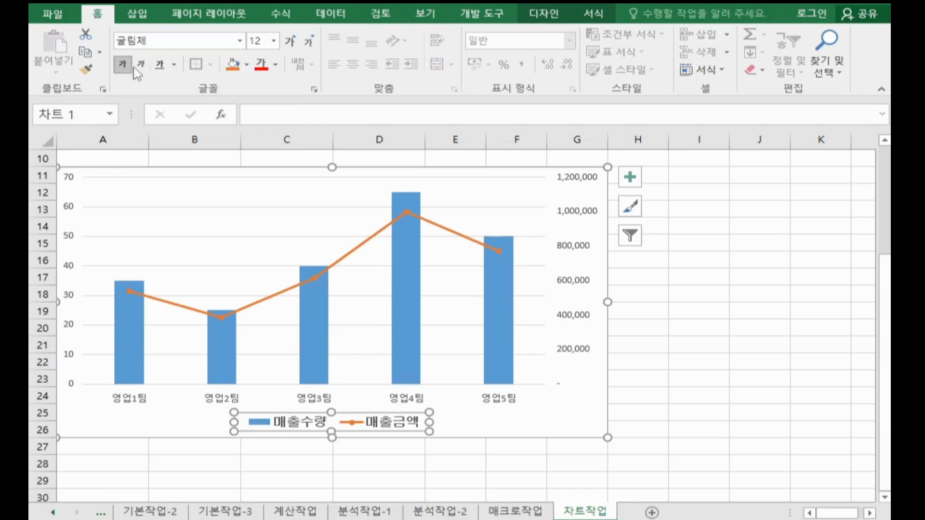
{"action": "left_click", "coordinate": [138, 67]}
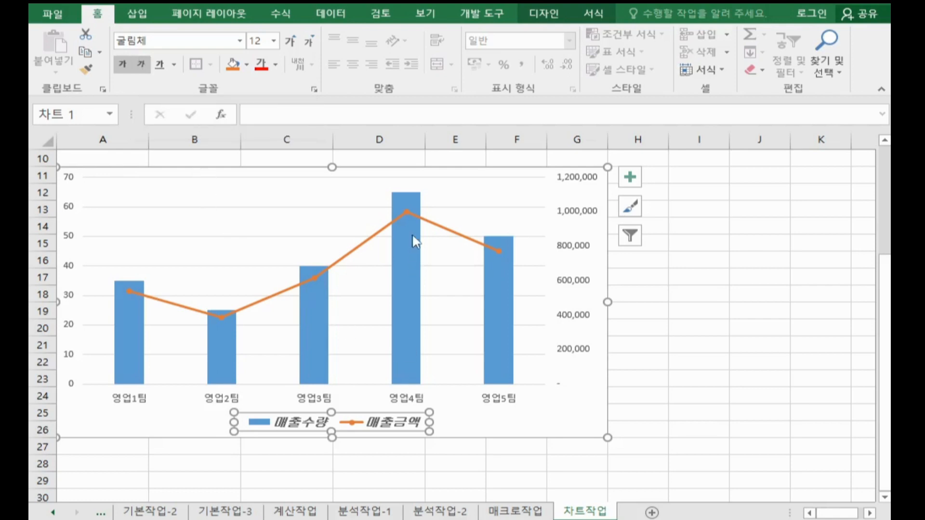
{"action": "mouse_move", "coordinate": [406, 211]}
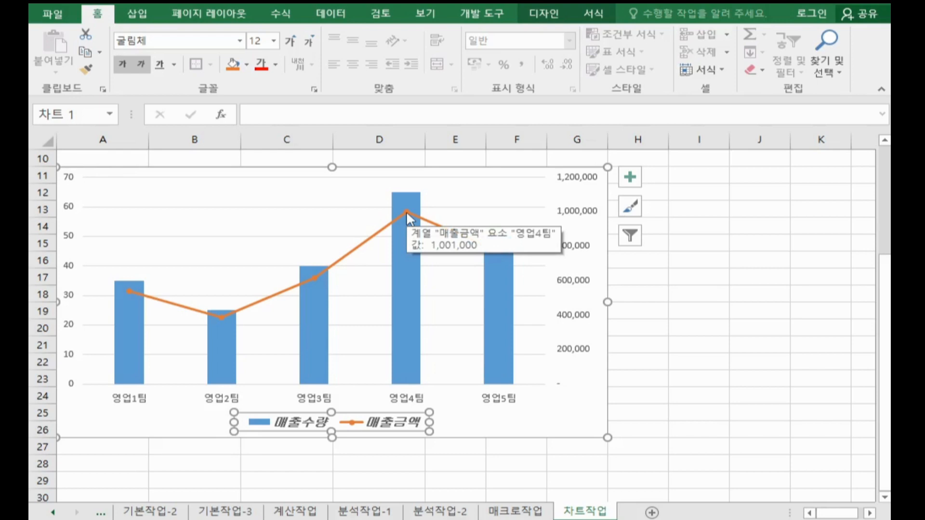
Step: Add a data label (데이터 레이블) to only the 영업4팀 point of the 매출금액 line series
{"action": "left_click", "coordinate": [406, 212]}
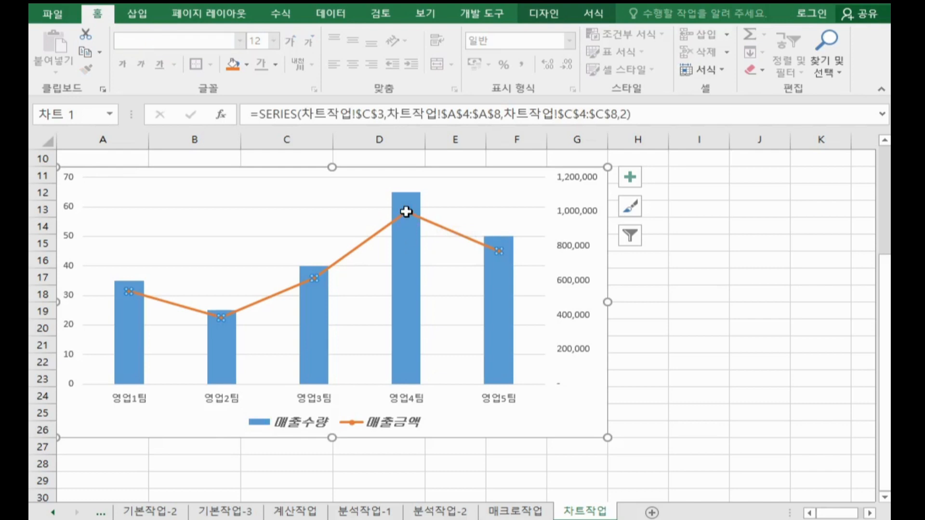
{"action": "mouse_move", "coordinate": [406, 212]}
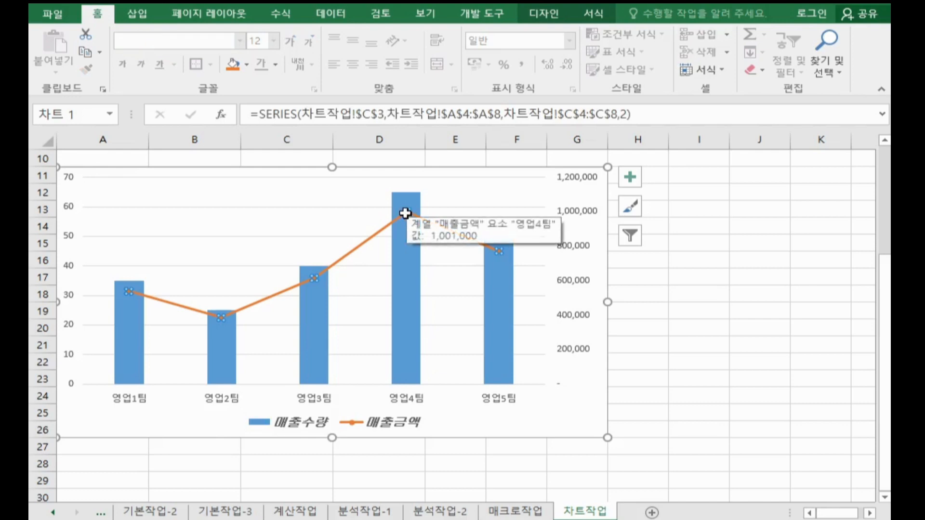
{"action": "left_click", "coordinate": [406, 213]}
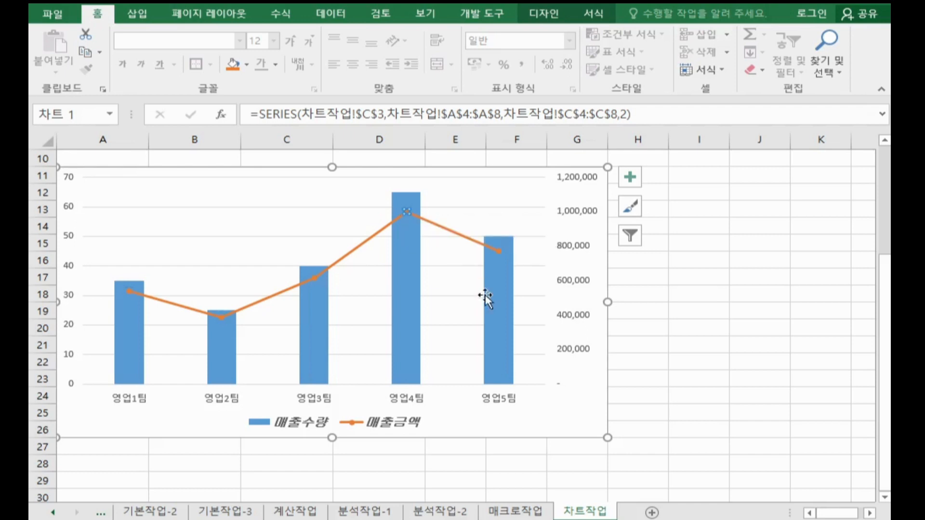
{"action": "mouse_move", "coordinate": [486, 299]}
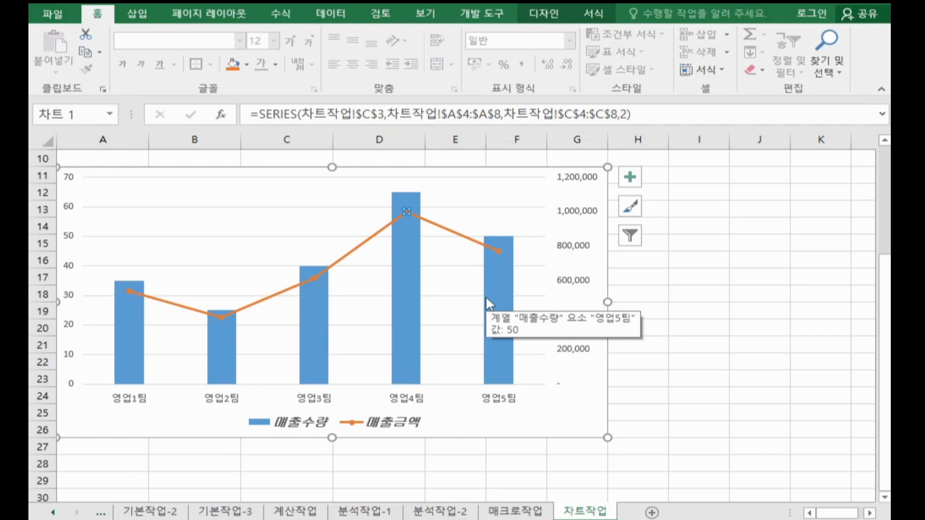
{"action": "left_click", "coordinate": [633, 178]}
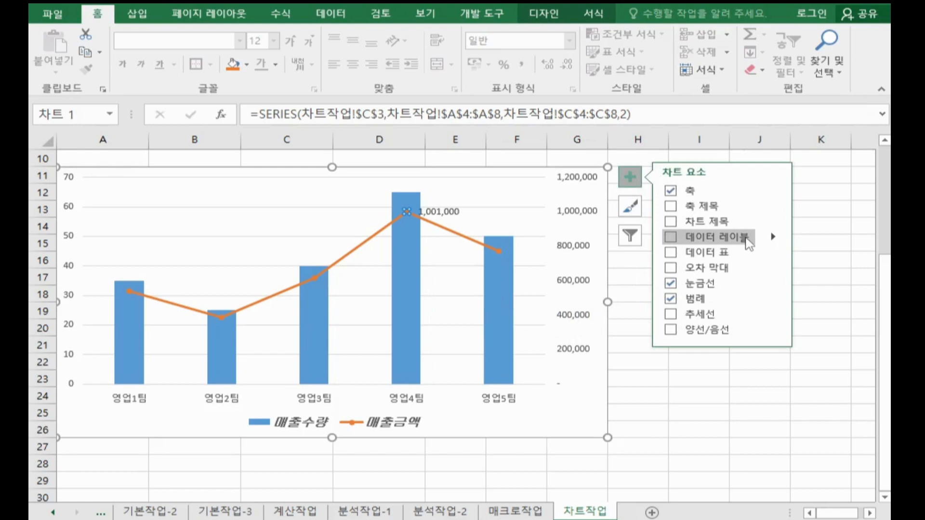
{"action": "left_click", "coordinate": [747, 239]}
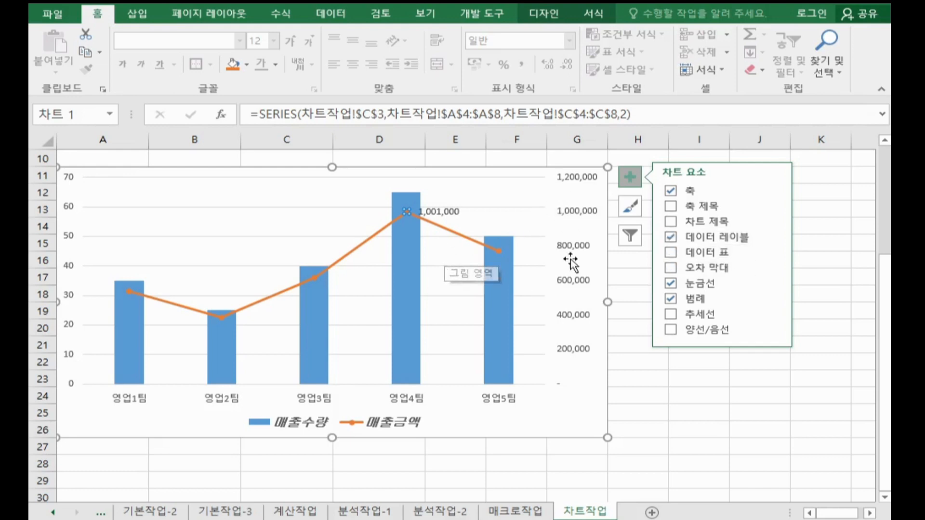
Step: Enable rounded corners (둥근 모서리) for the chart area's border
{"action": "double_click", "coordinate": [584, 413]}
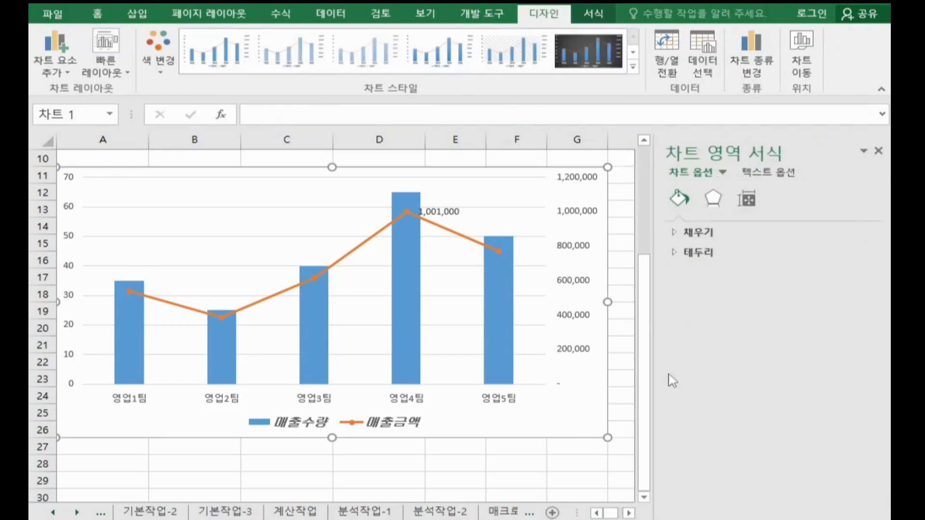
{"action": "left_click", "coordinate": [693, 252]}
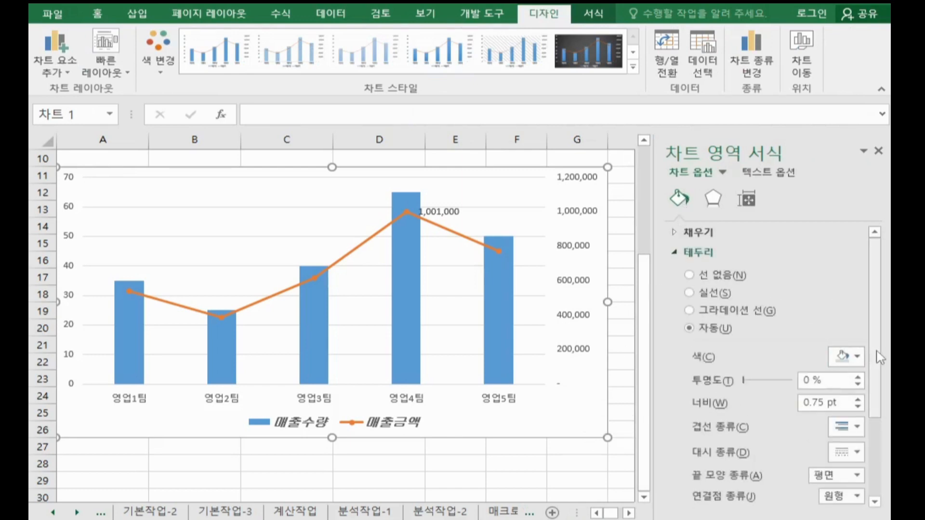
{"action": "scroll", "coordinate": [888, 436], "scroll_direction": "down", "scroll_amount": 1}
{"action": "left_click", "coordinate": [752, 500]}
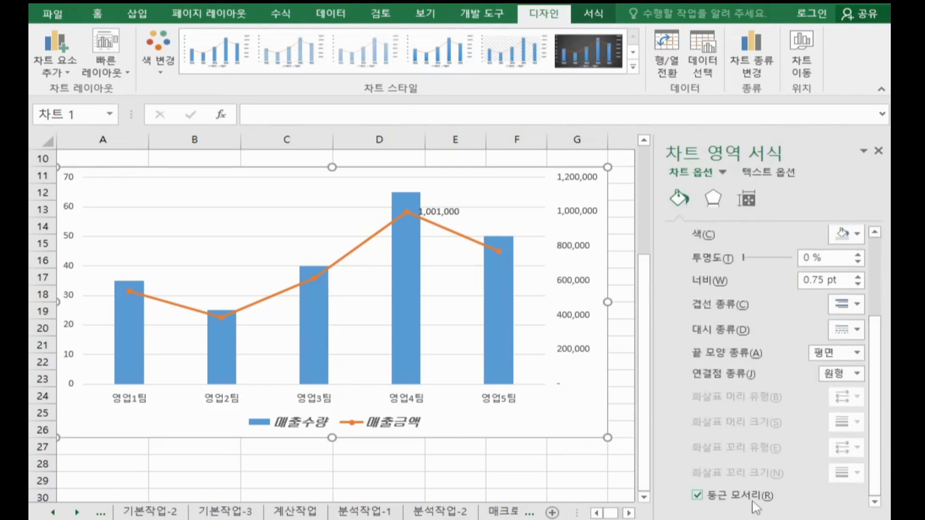